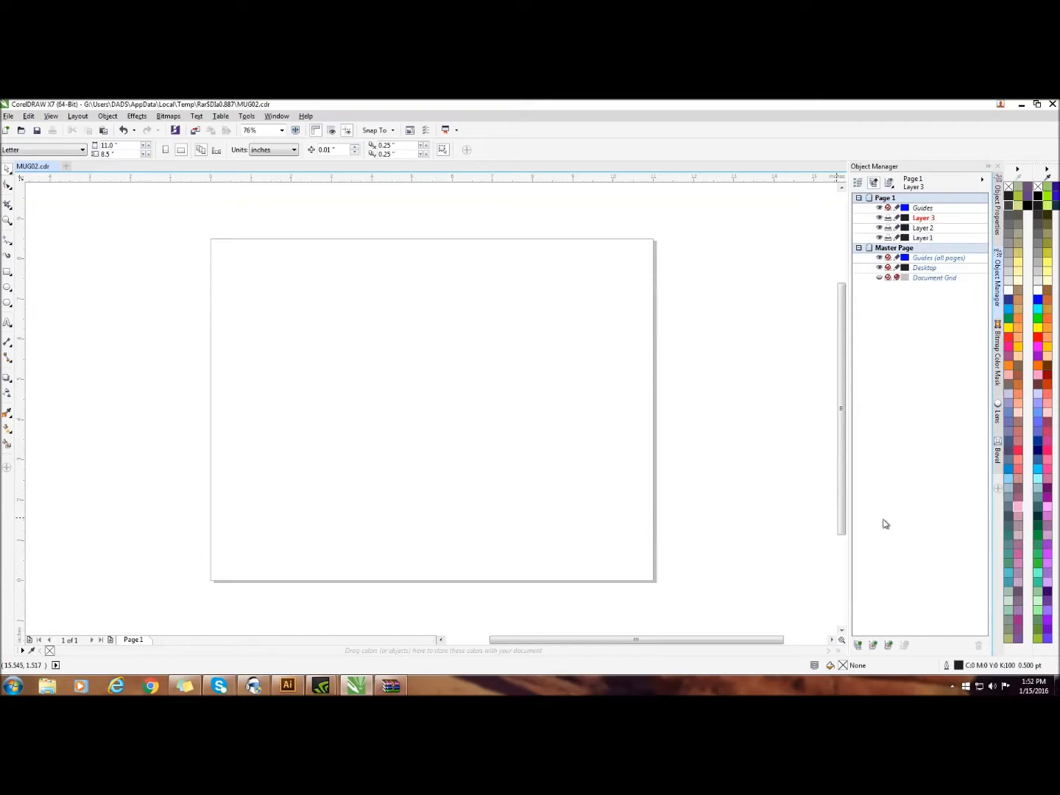
Add three new layers to Page 1 above Layer 3, keeping their default names
left_click(858, 645)
left_click(859, 646)
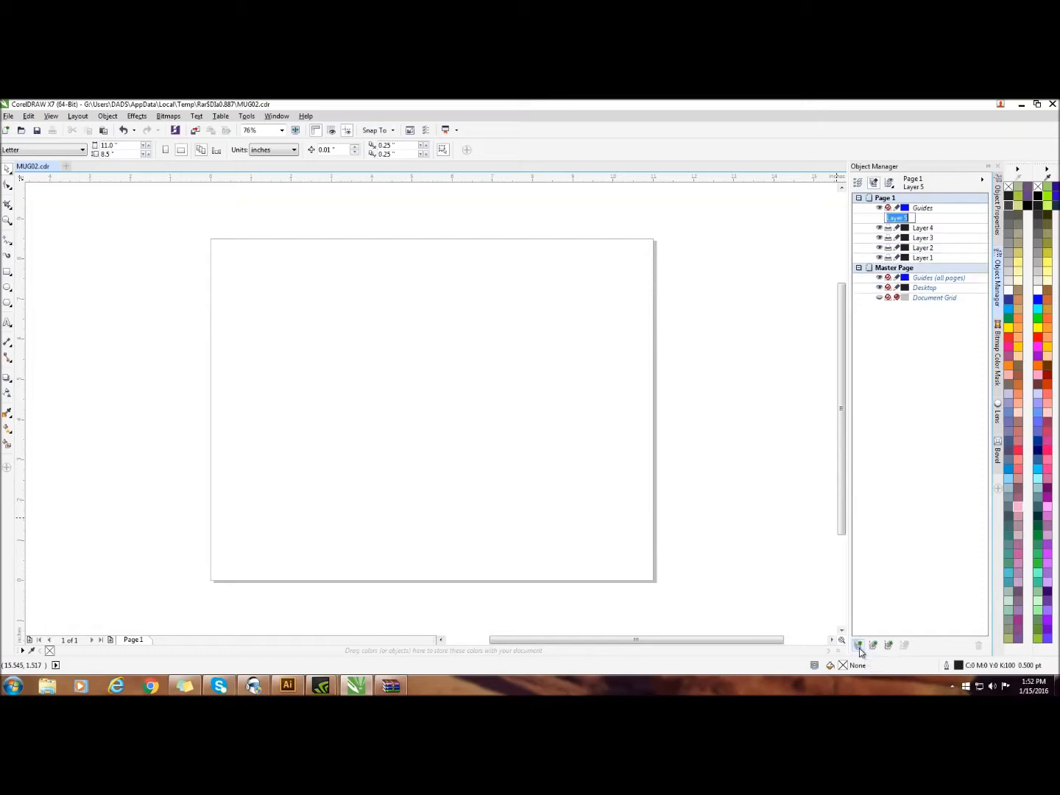
left_click(857, 646)
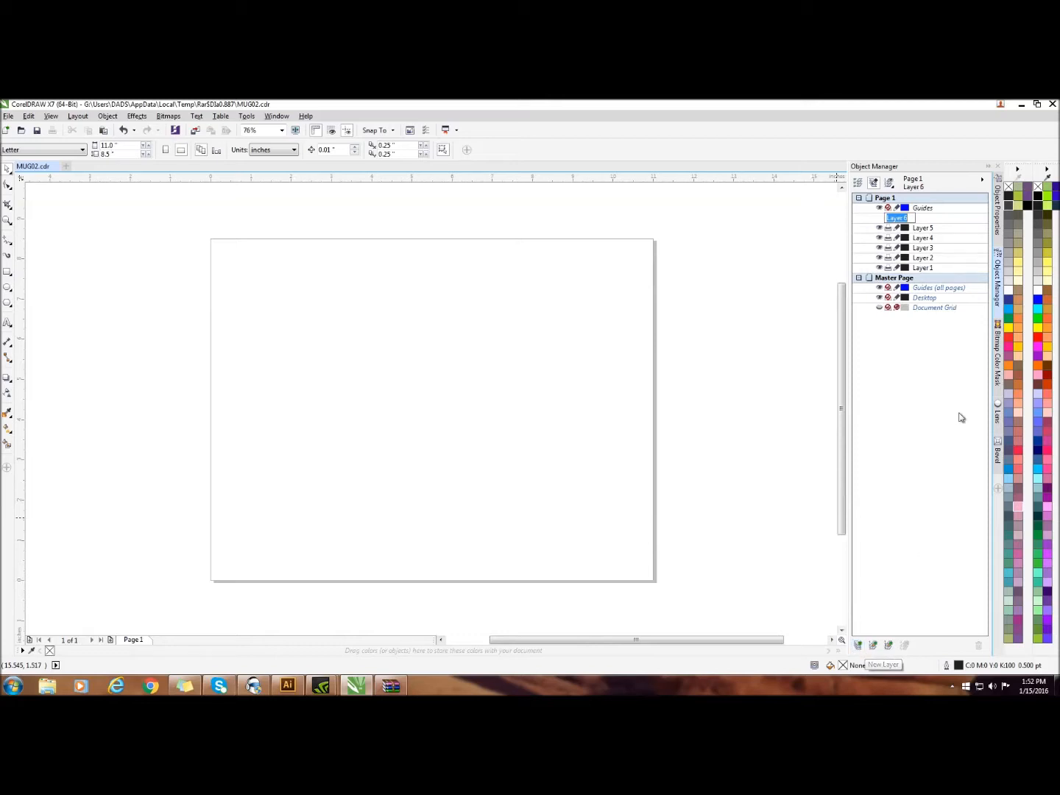
left_click(955, 242)
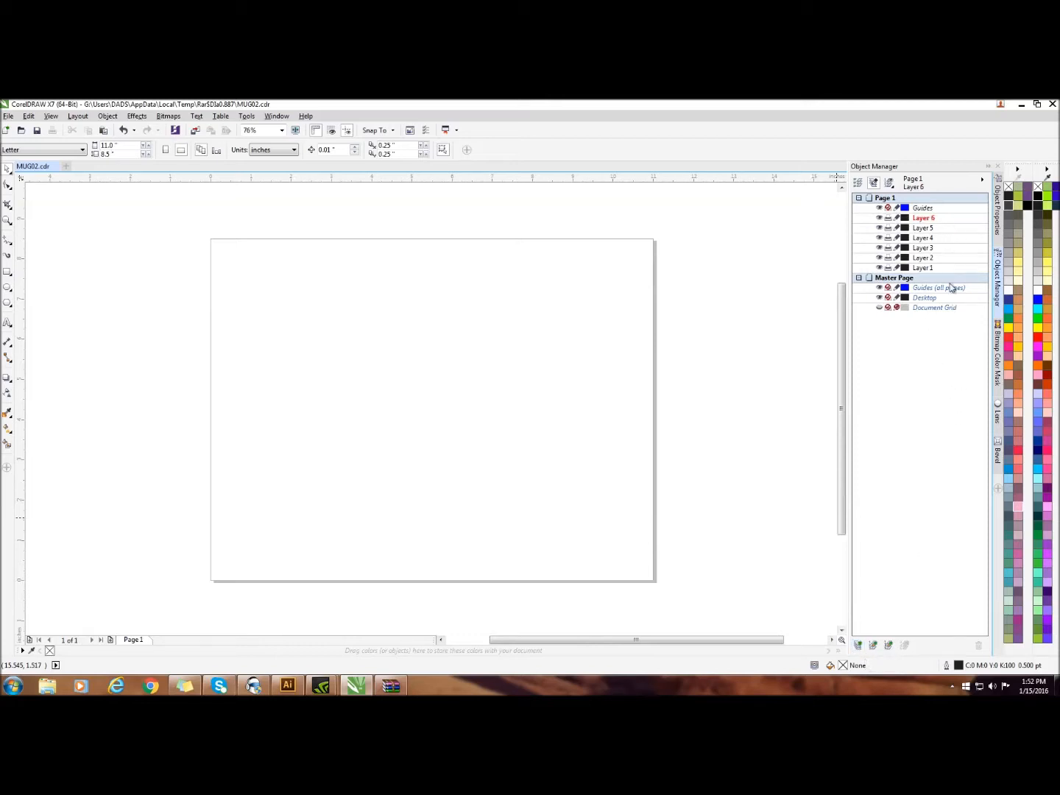
Make Layer 1 active and import the mug template MUG02.cdr from the open zip archive onto it
double_click(934, 269)
left_click_drag(930, 107, 920, 148)
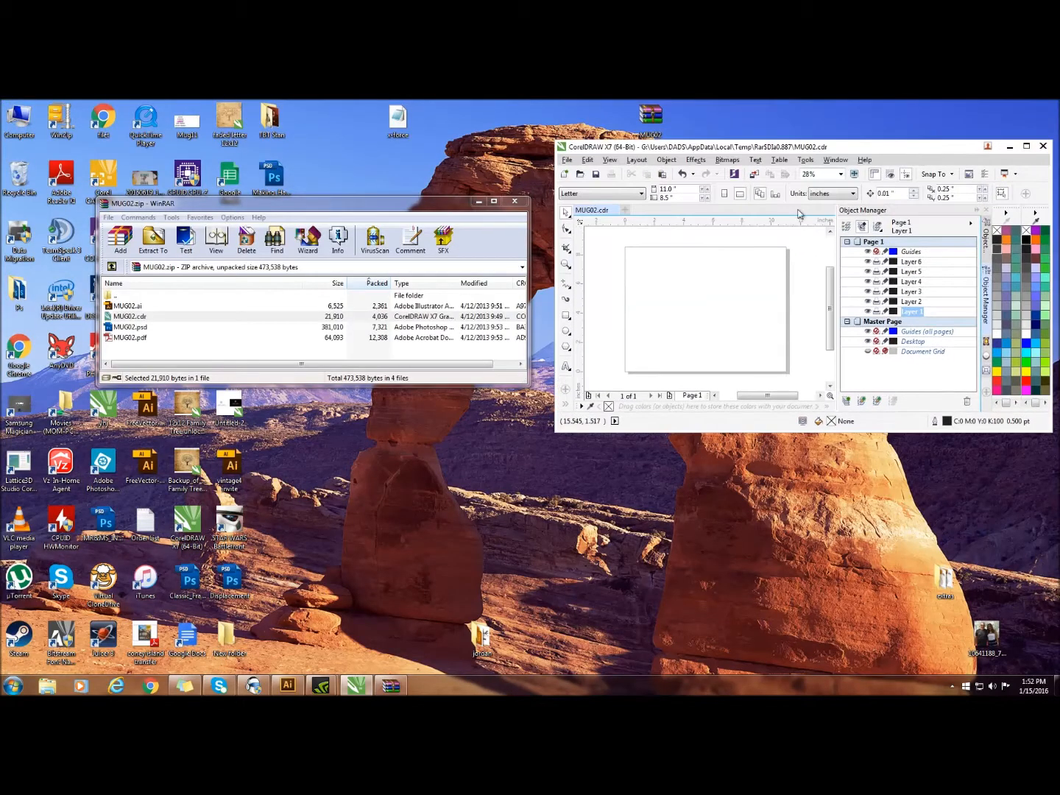
left_click_drag(136, 321, 706, 316)
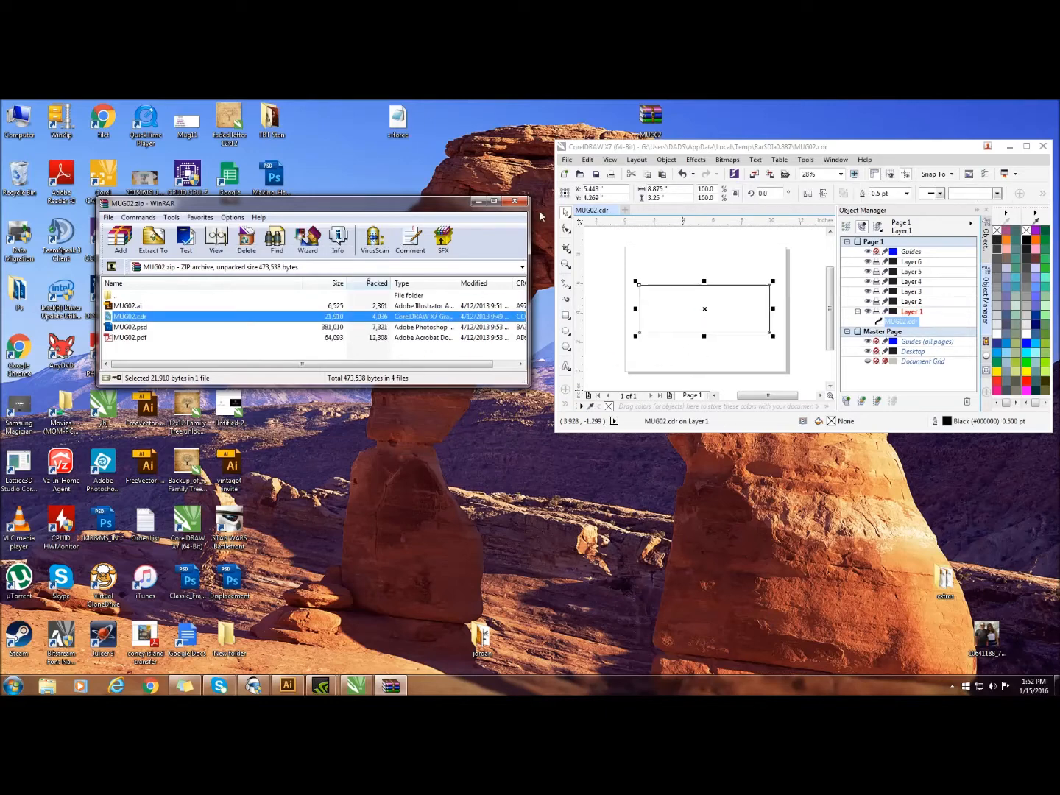
double_click(855, 148)
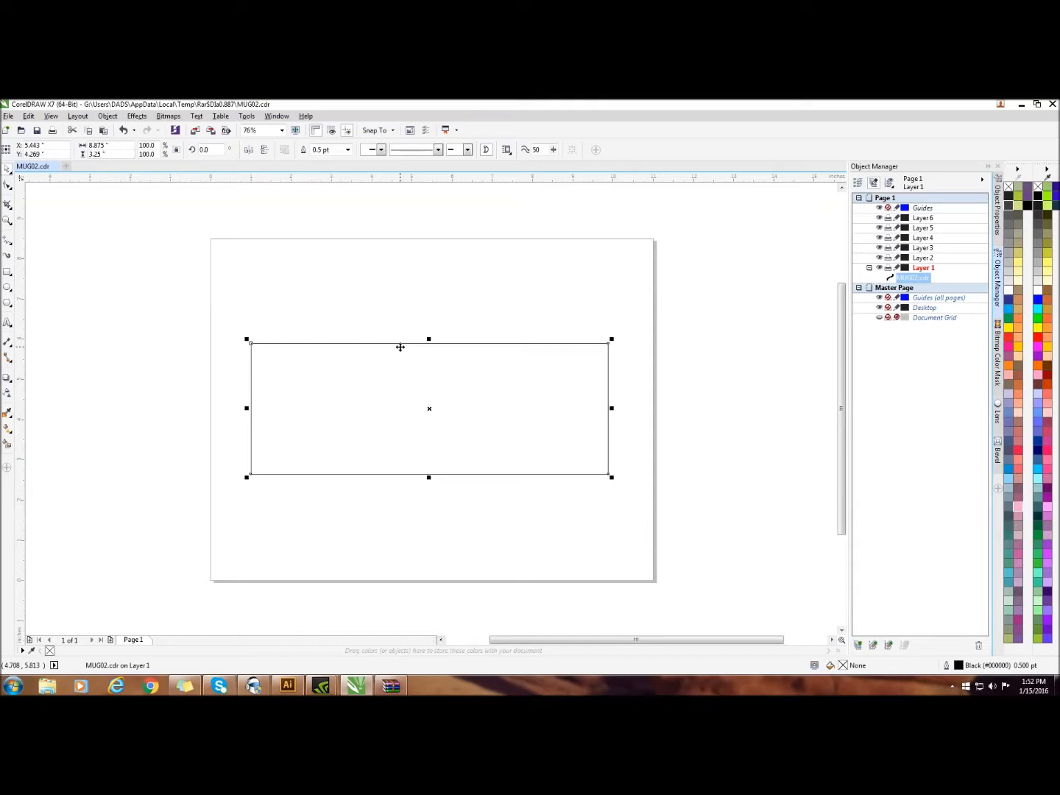
left_click(443, 274)
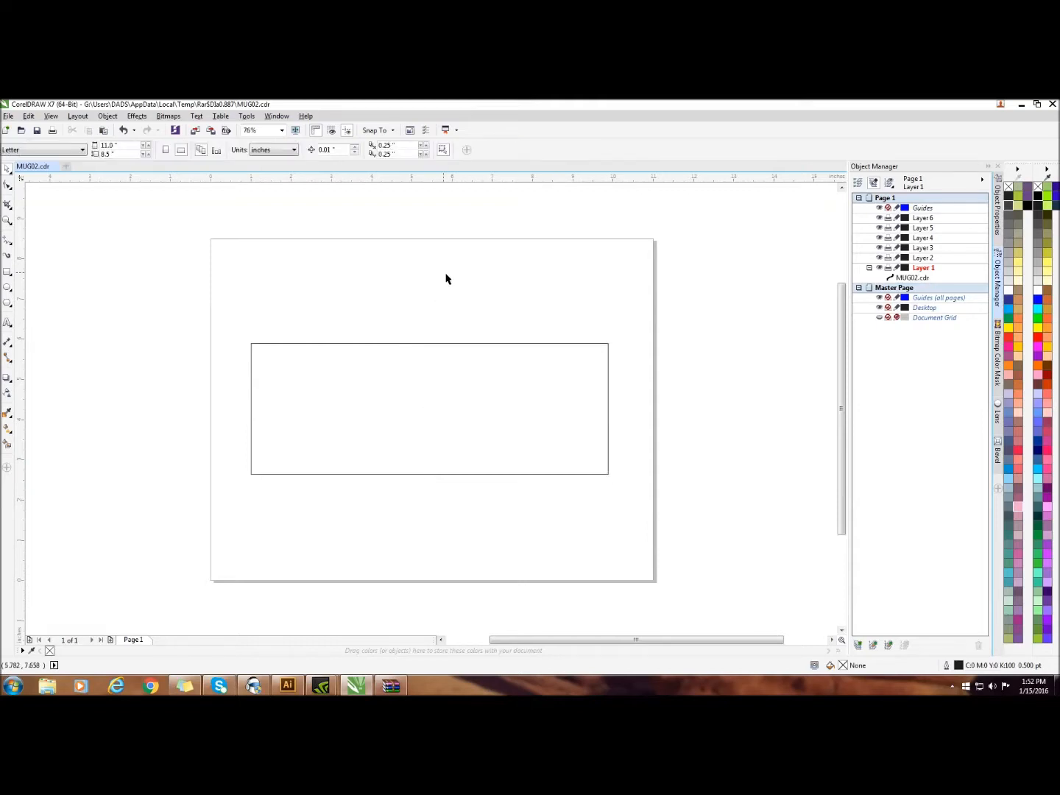
On Layer 2, draw a rectangle about 2.49 by 1.35 inches inside the upper-left corner of the mug outline
double_click(927, 259)
left_click(10, 274)
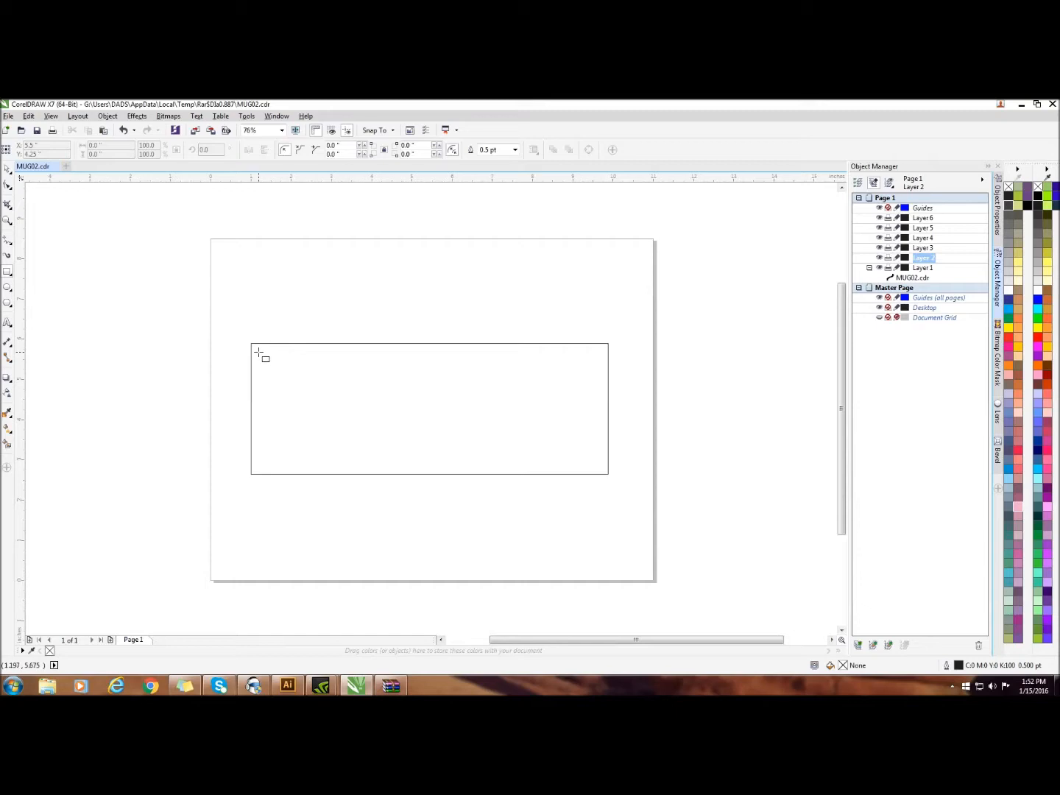
mouse_move(255, 350)
left_mouse_down()
mouse_move(320, 398)
mouse_move(356, 403)
left_mouse_up()
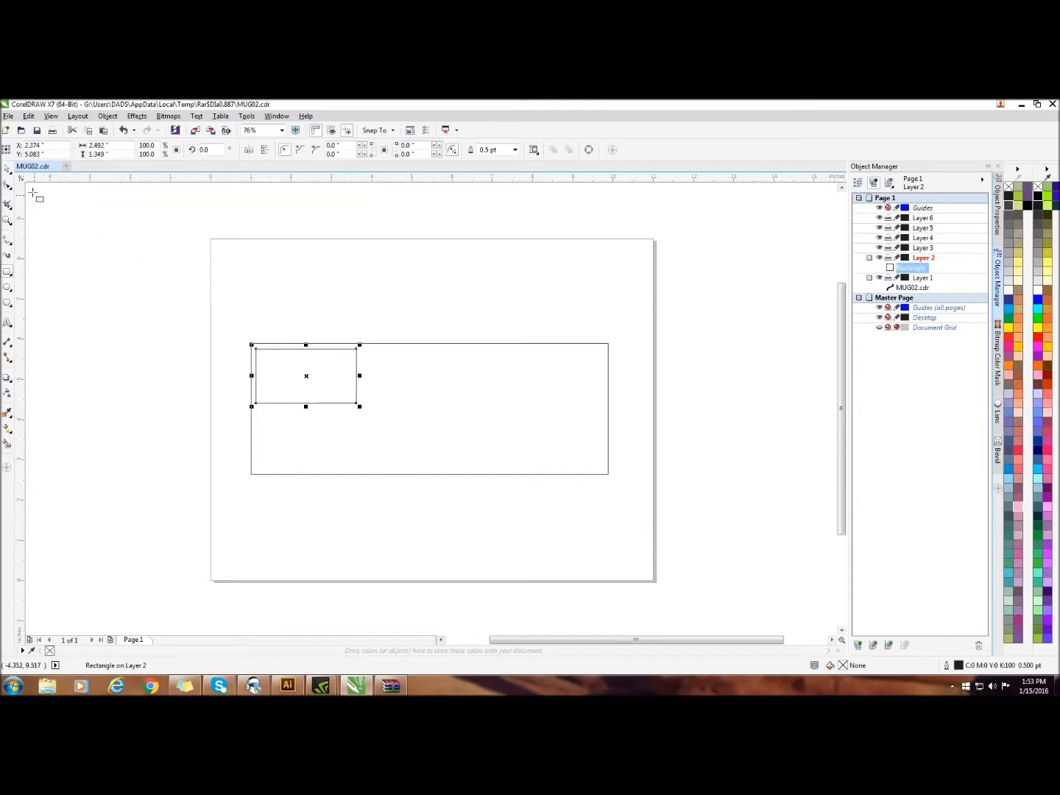
Duplicate the rectangle and place the copy directly below the original, inside the mug outline's lower-left corner
left_click(28, 116)
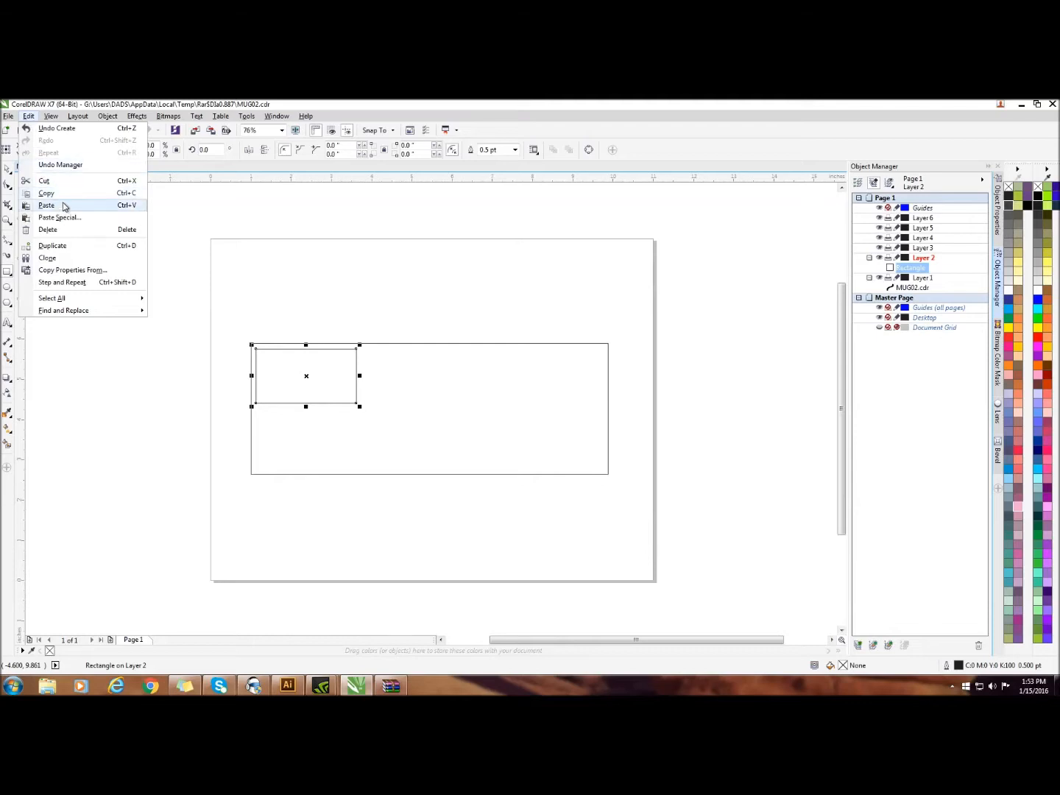
left_click(63, 247)
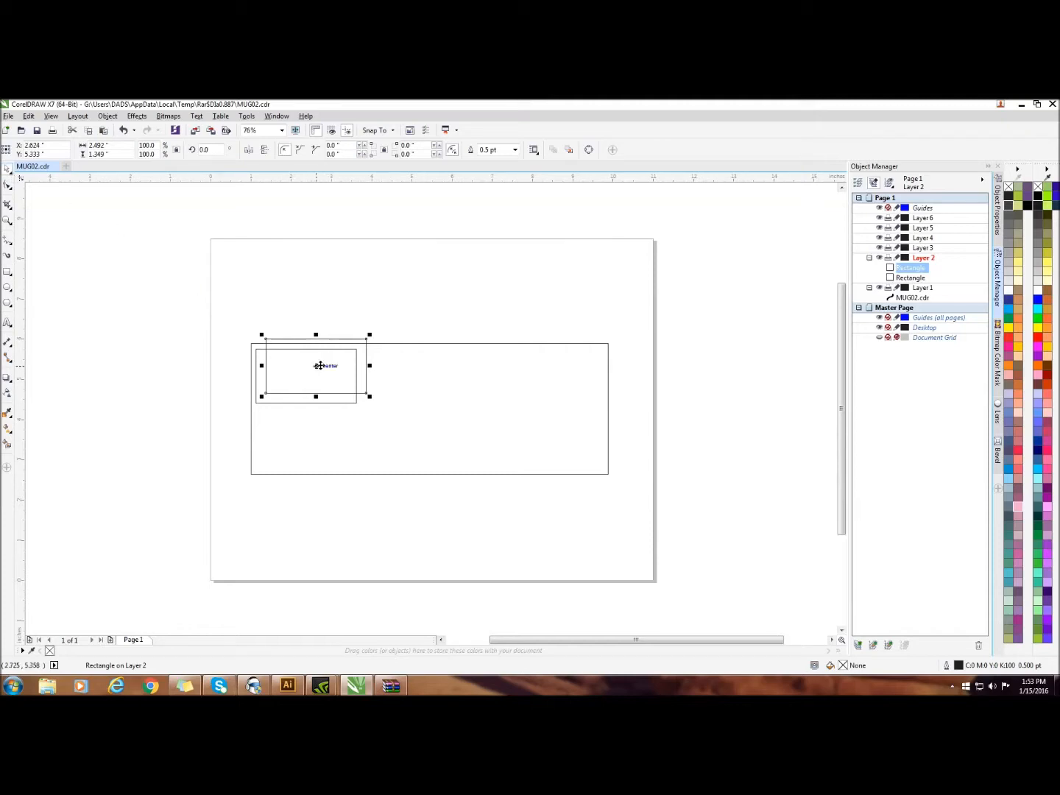
left_click_drag(317, 366, 306, 439)
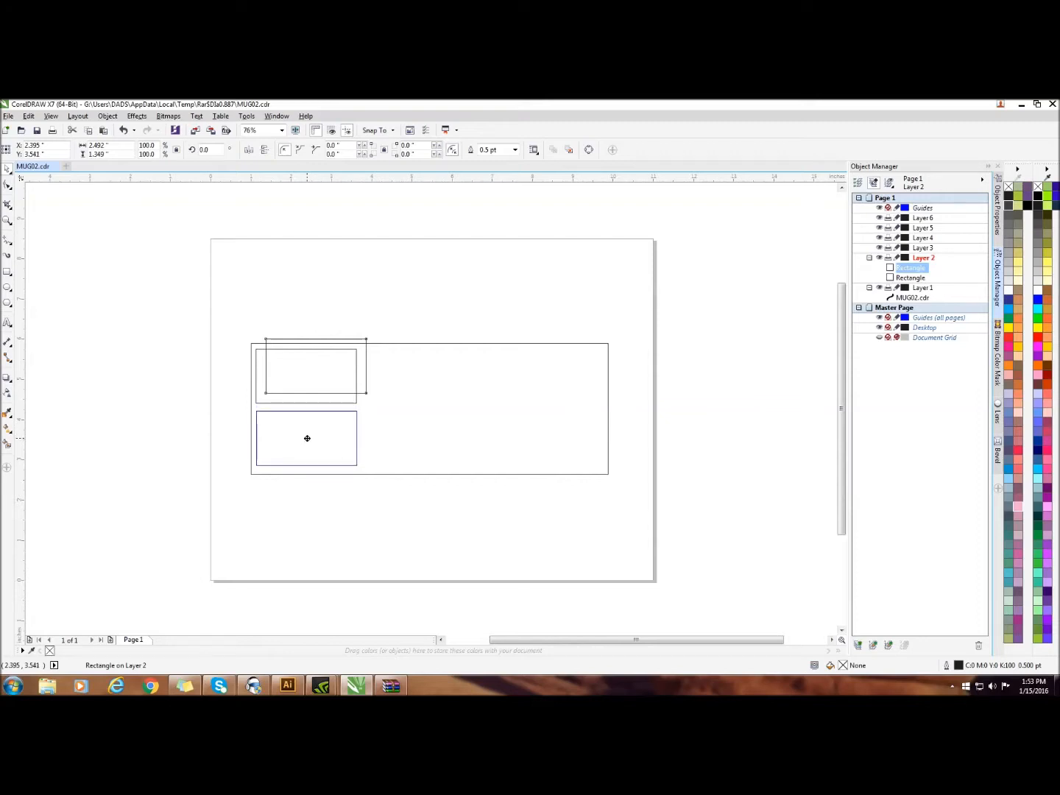
left_click_drag(307, 438, 307, 439)
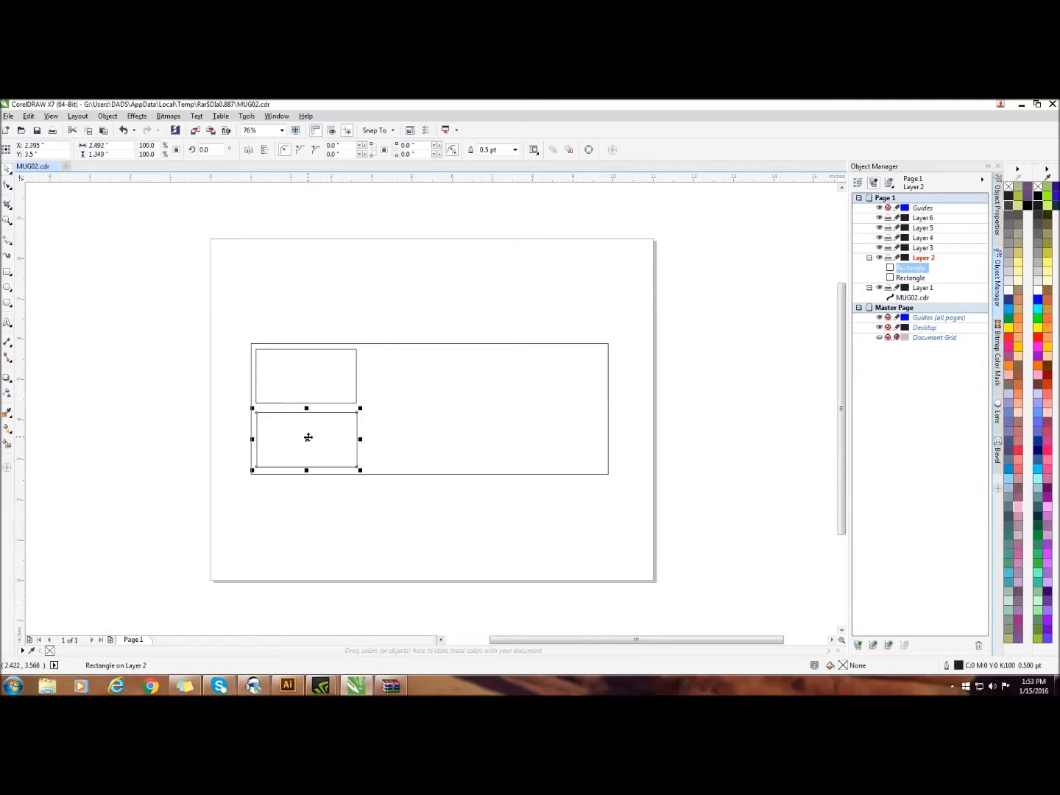
left_click(350, 530)
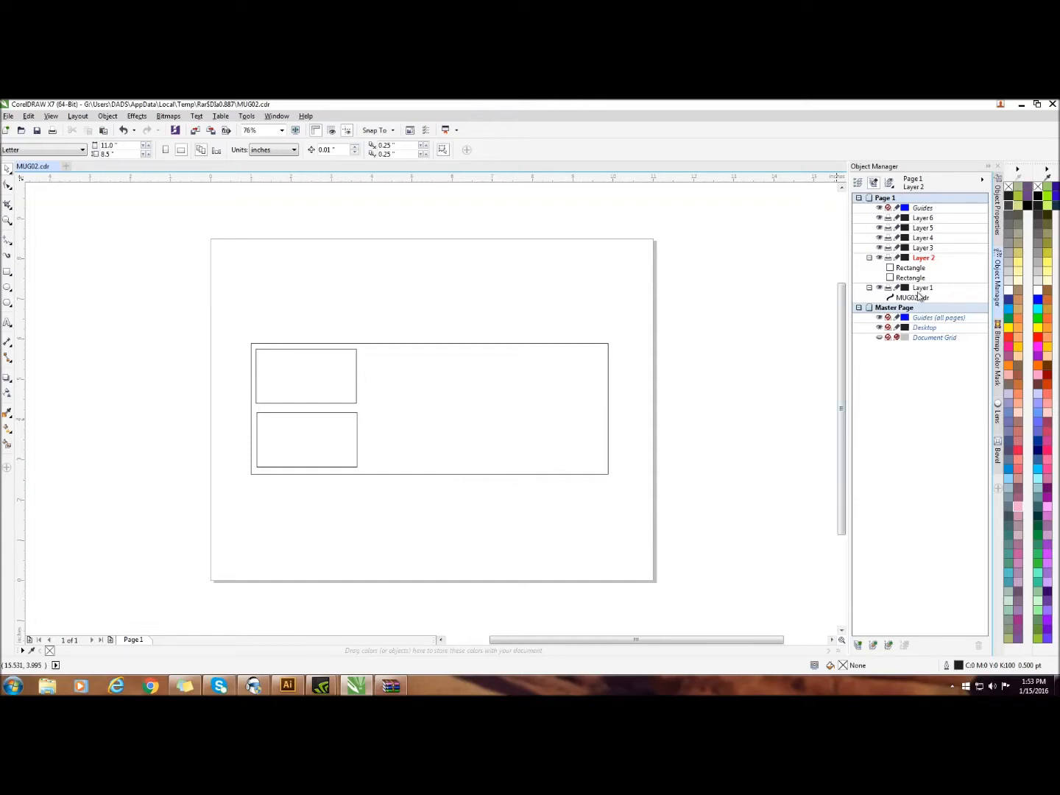
Hide Layer 1, duplicate both rectangles together, and move the copied pair to the right half of the page
left_click(879, 289)
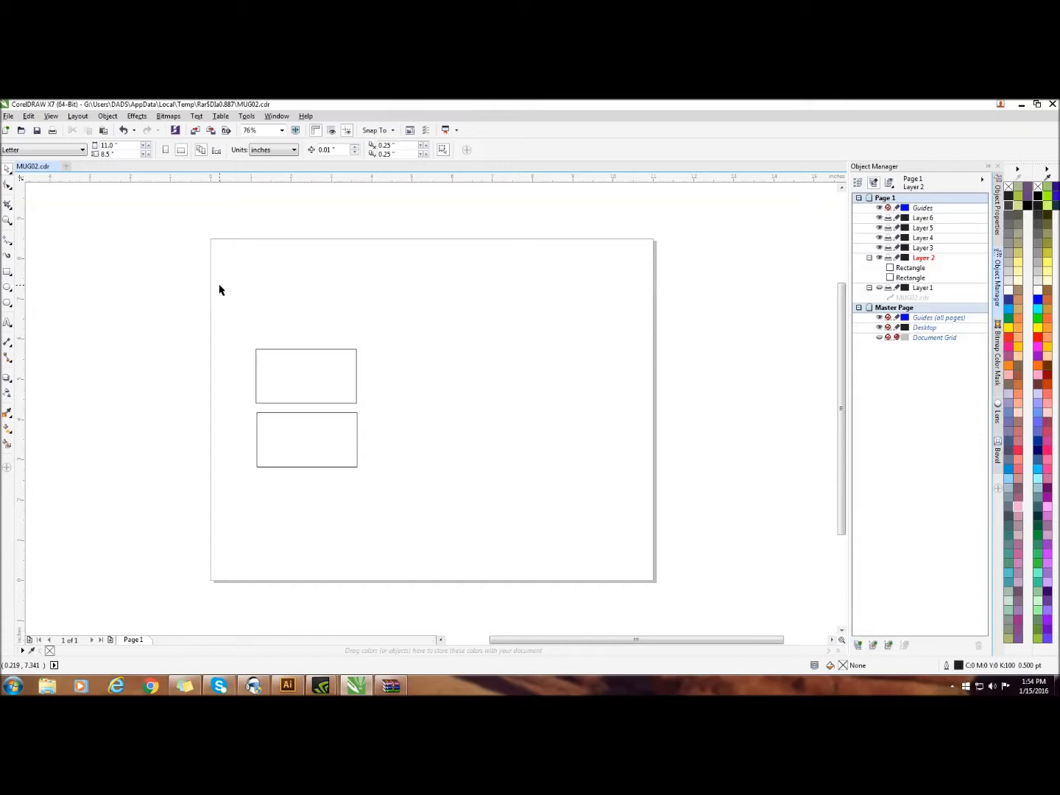
left_click_drag(220, 295, 416, 509)
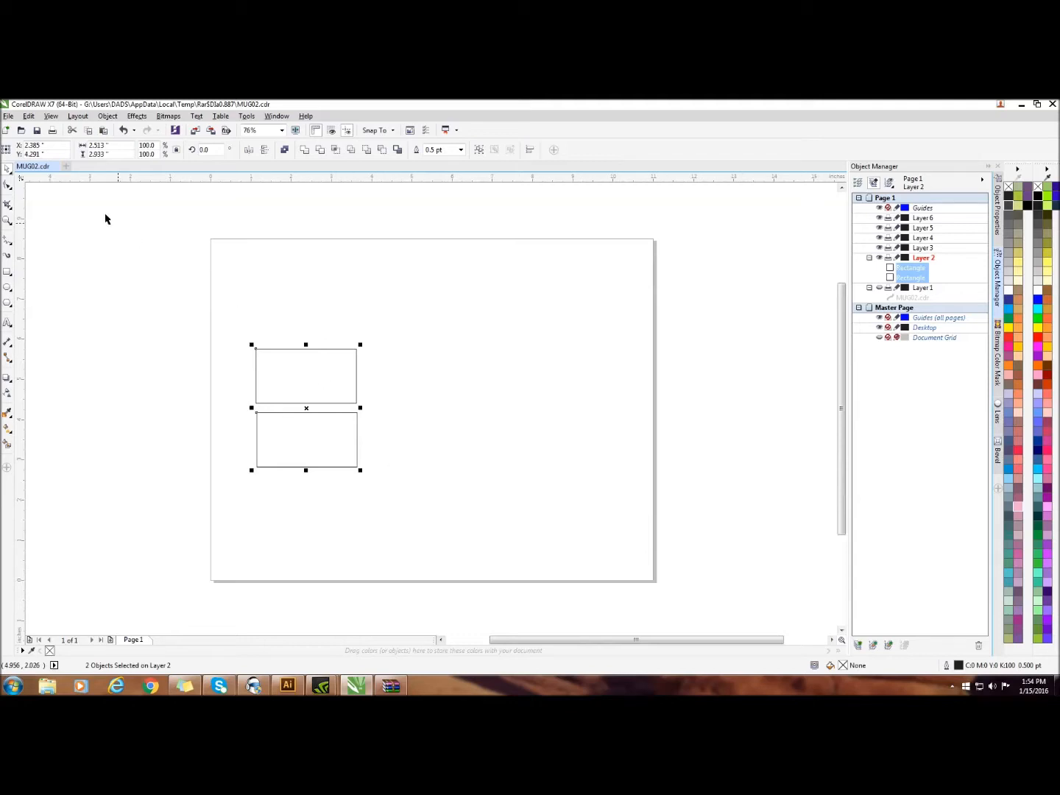
left_click(29, 116)
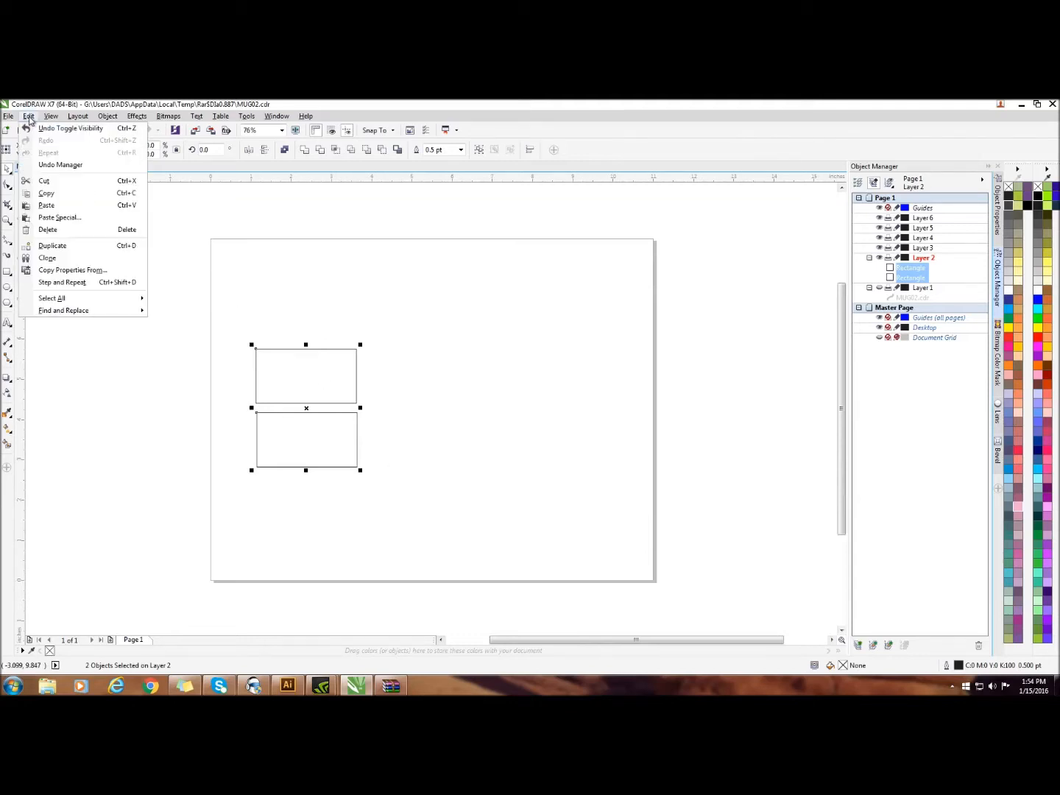
left_click(52, 246)
left_click_drag(316, 397, 505, 401)
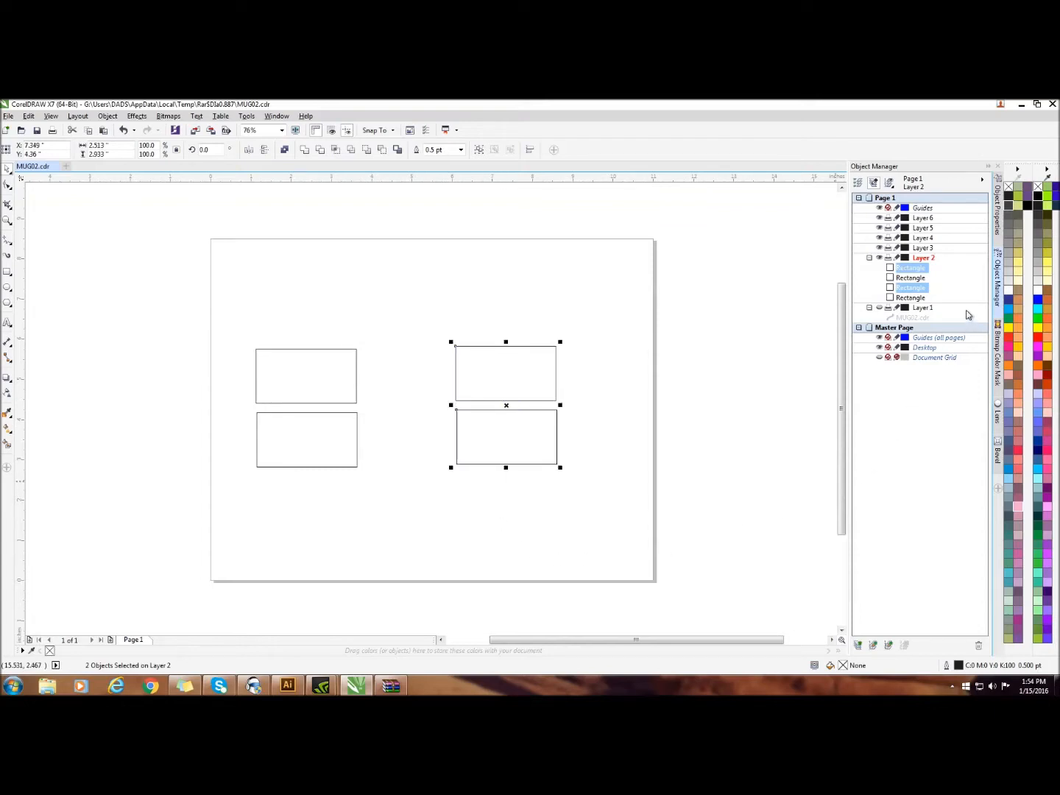
Show Layer 1 again and move the copied pair of rectangles inside the right end of the mug outline
left_click(879, 309)
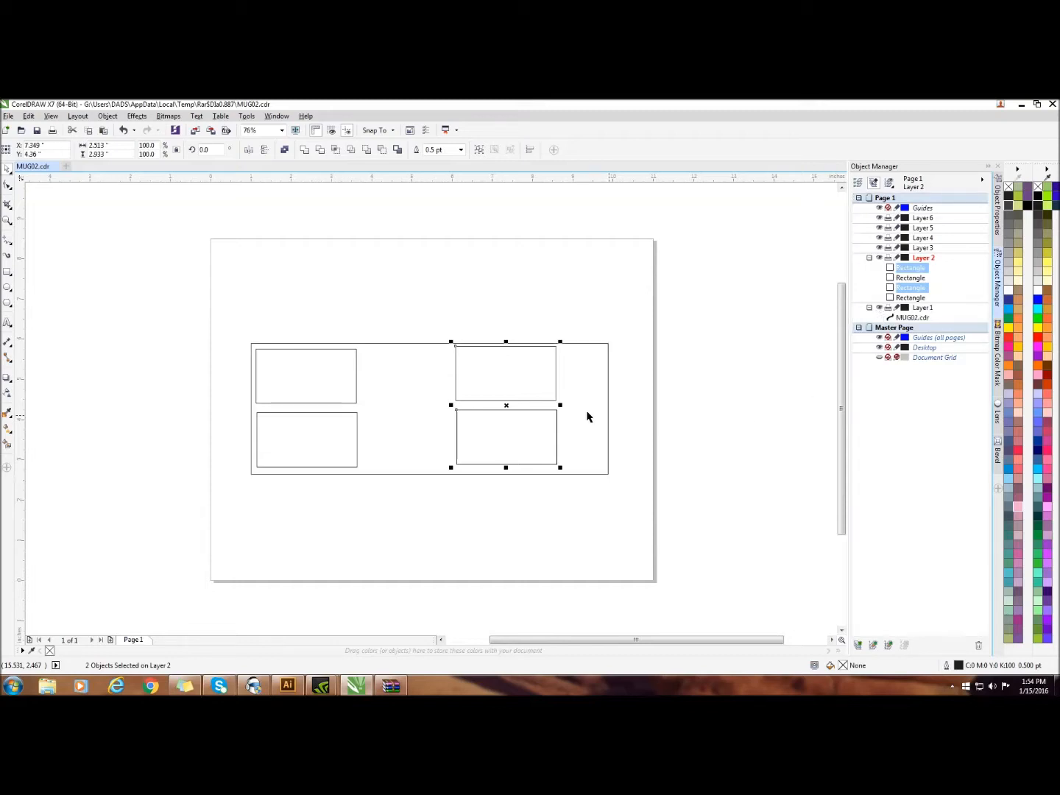
left_click_drag(508, 406, 552, 413)
left_click_drag(550, 415, 550, 414)
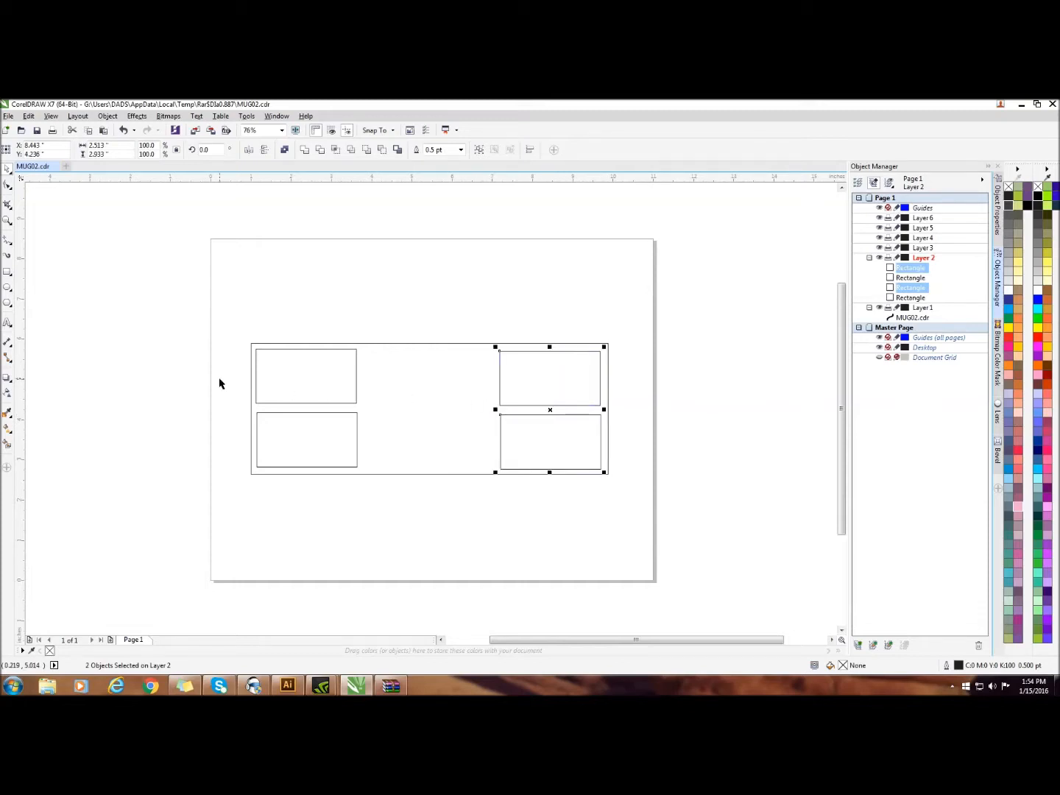
Nudge the right-hand pair of rectangles slightly up and to the right to align it with the left pair
key("Up")
key("Up")
key("Up")
key("Right")
key("Right")
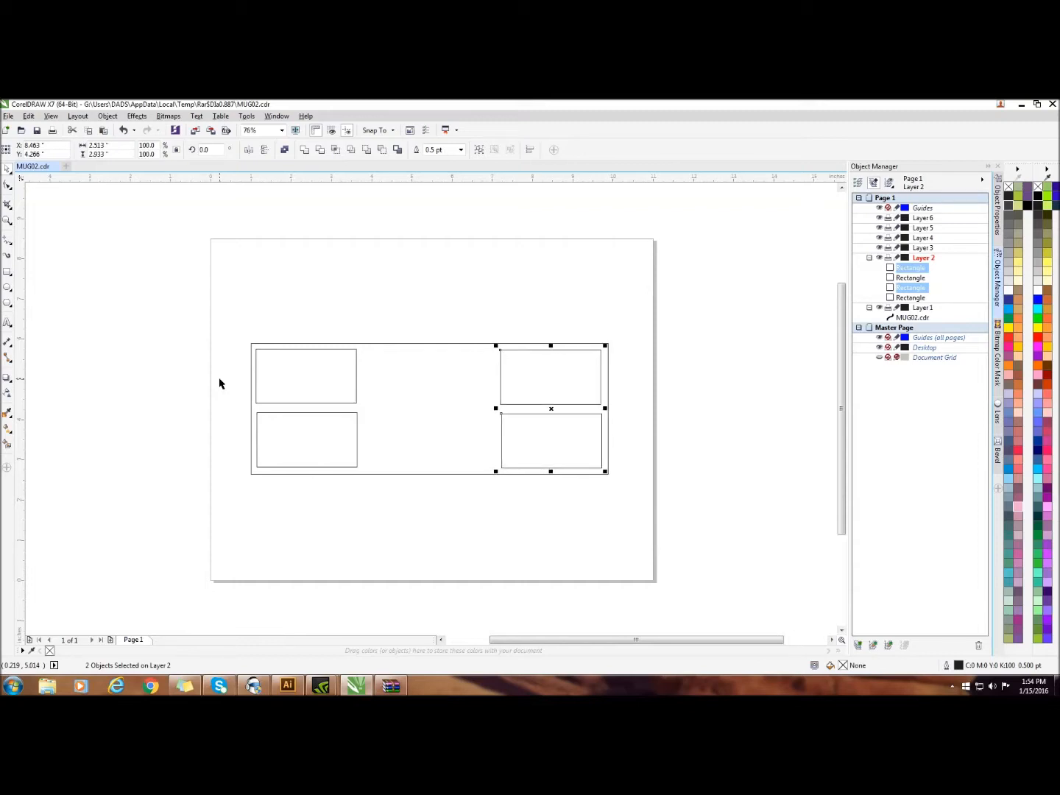
key("Right")
key("Down")
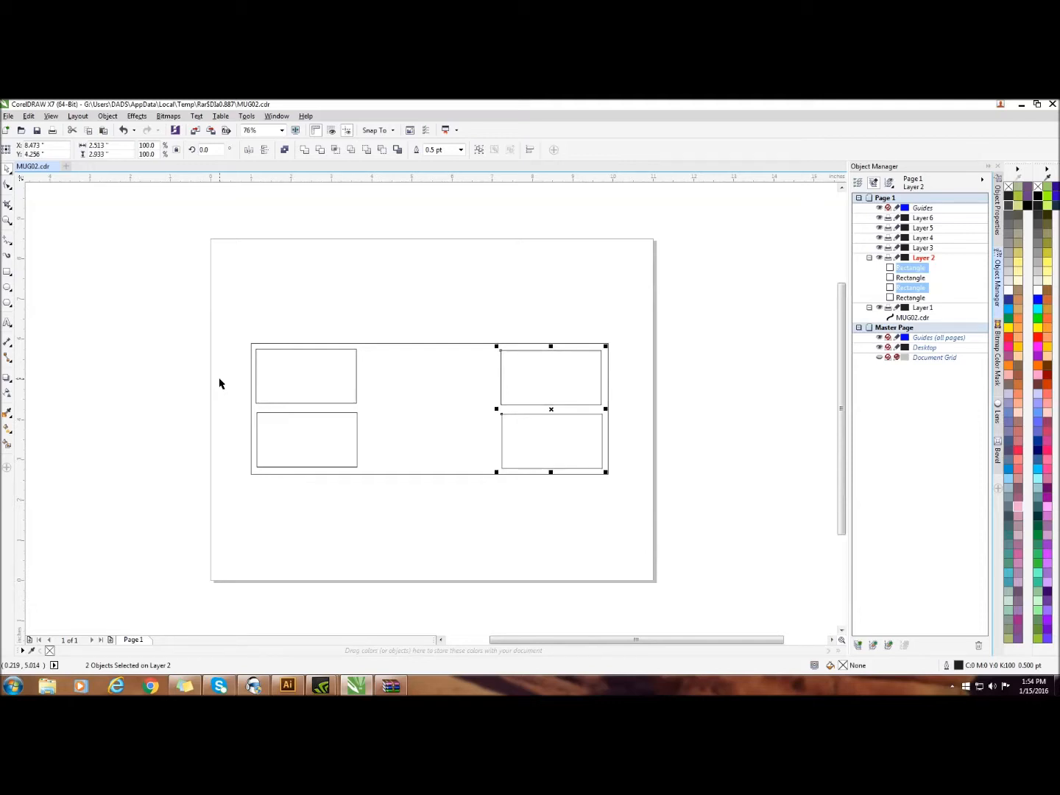
key("Up")
key("Up")
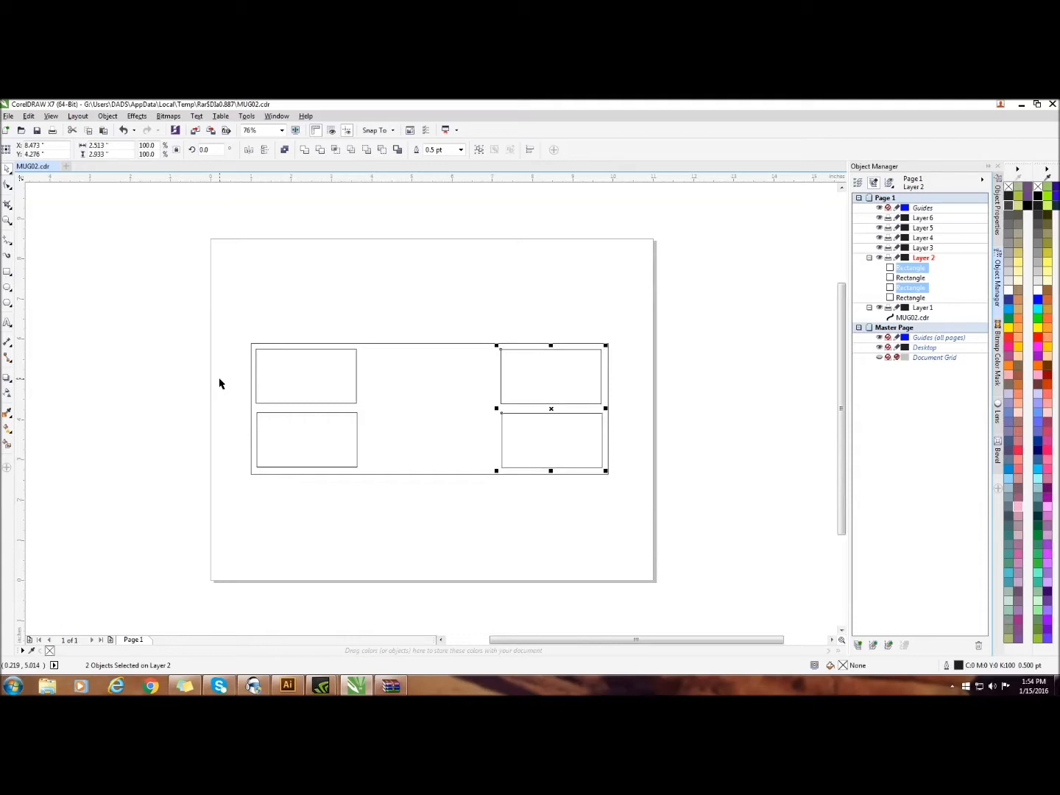
key("Up")
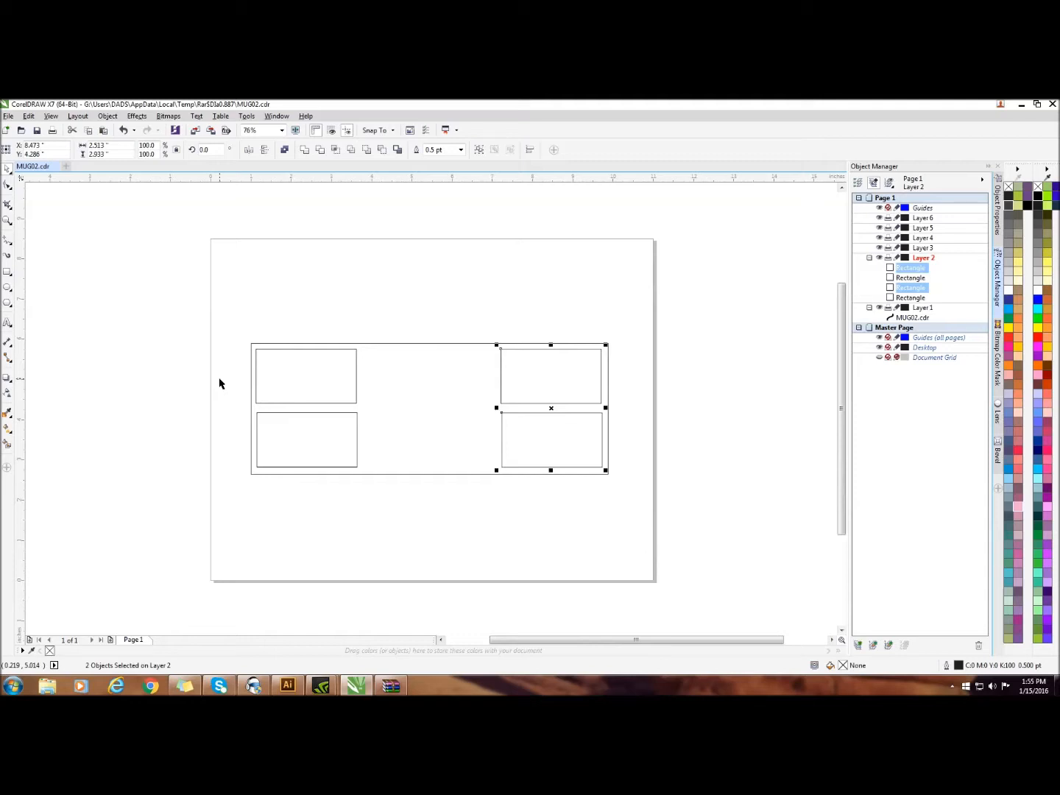
left_click(401, 262)
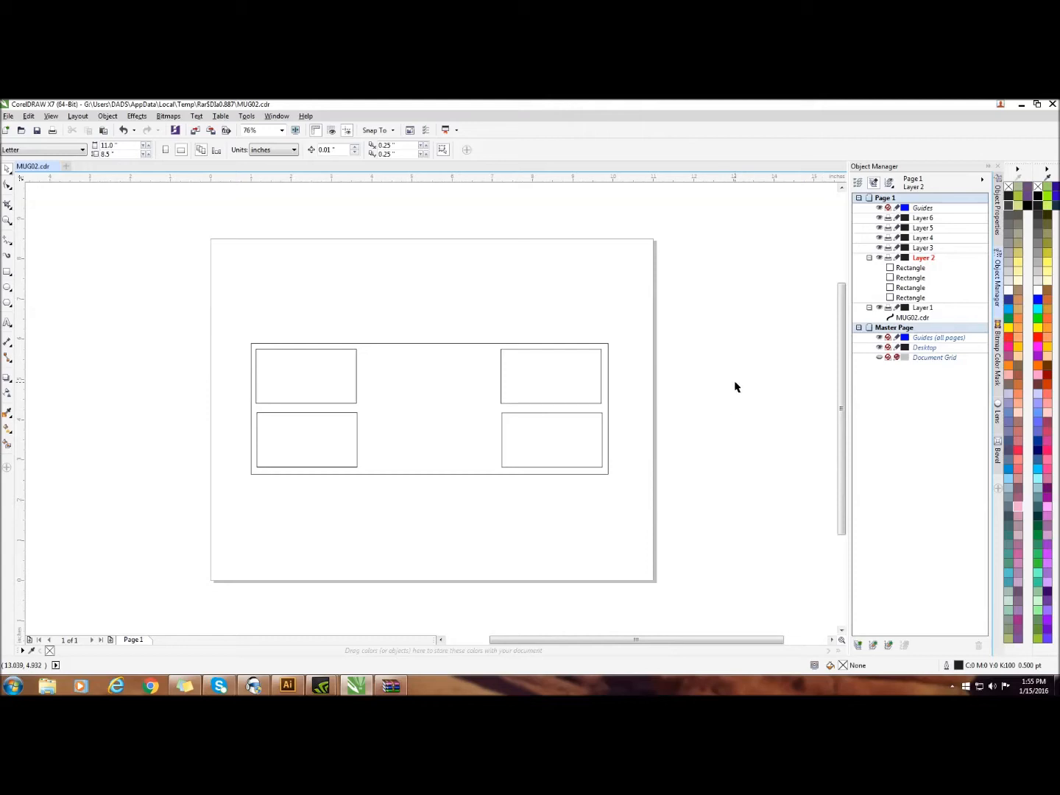
Move the lower-right rectangle to Layer 3, the lower-left one to Layer 4, and the upper-right one to Layer 5
left_click_drag(908, 272, 917, 248)
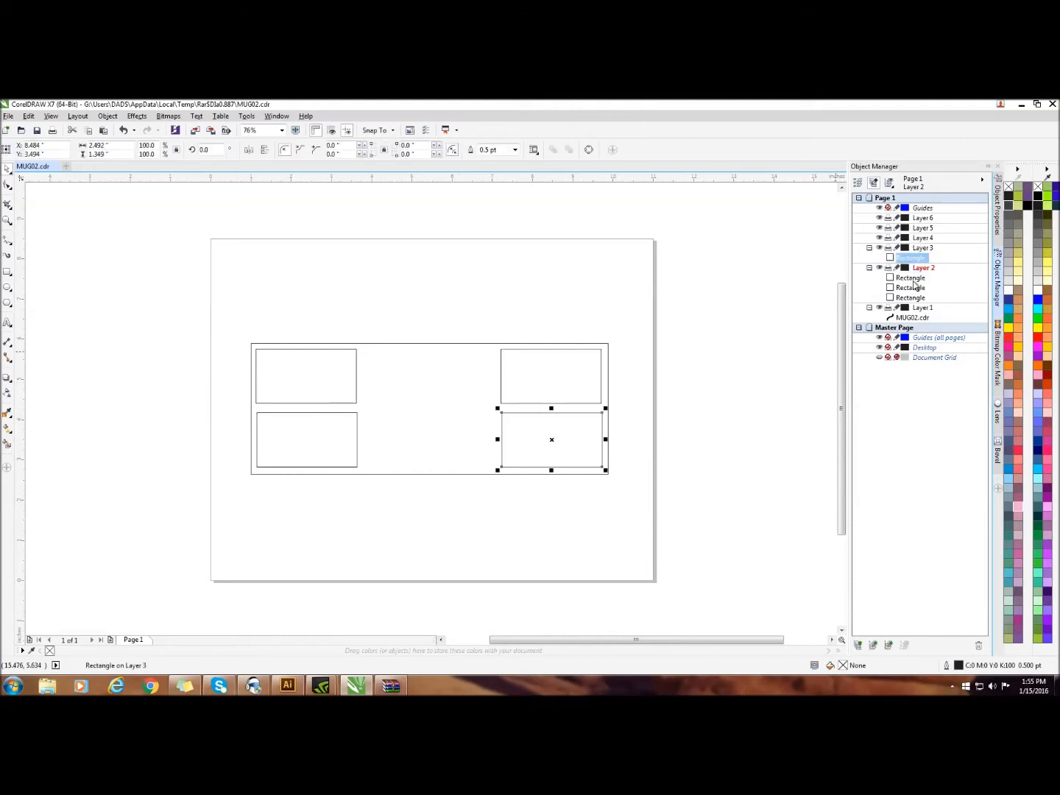
left_click(913, 278)
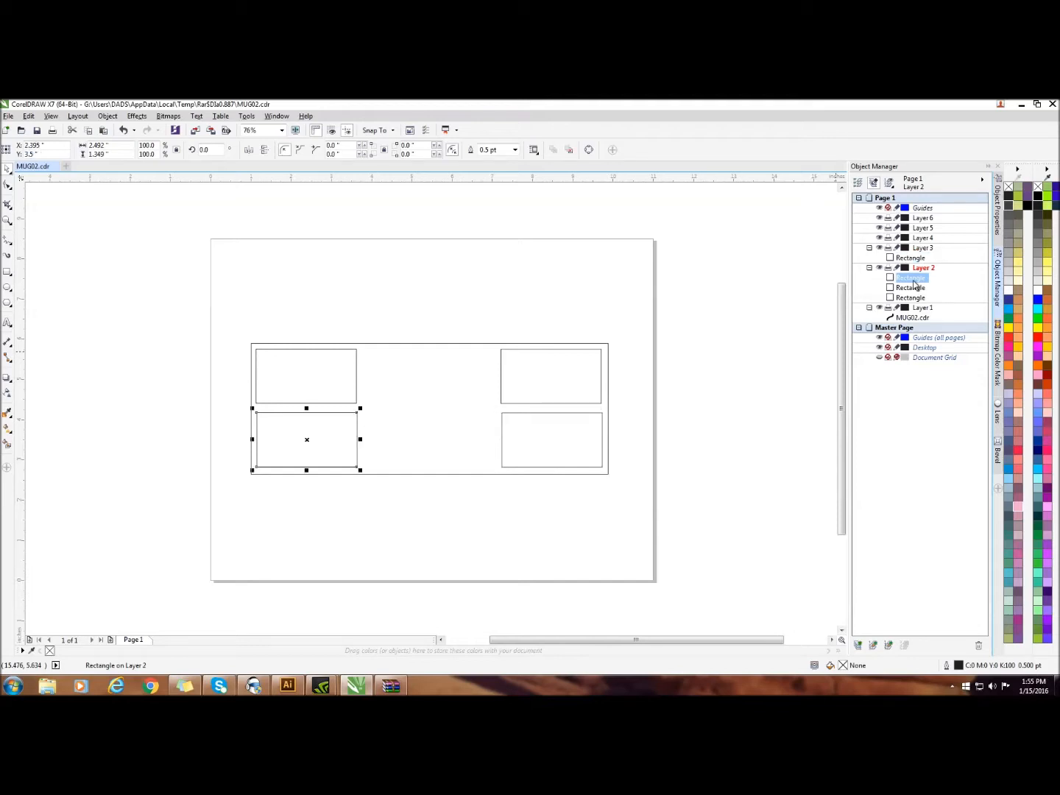
left_click_drag(915, 283, 921, 245)
left_click(913, 289)
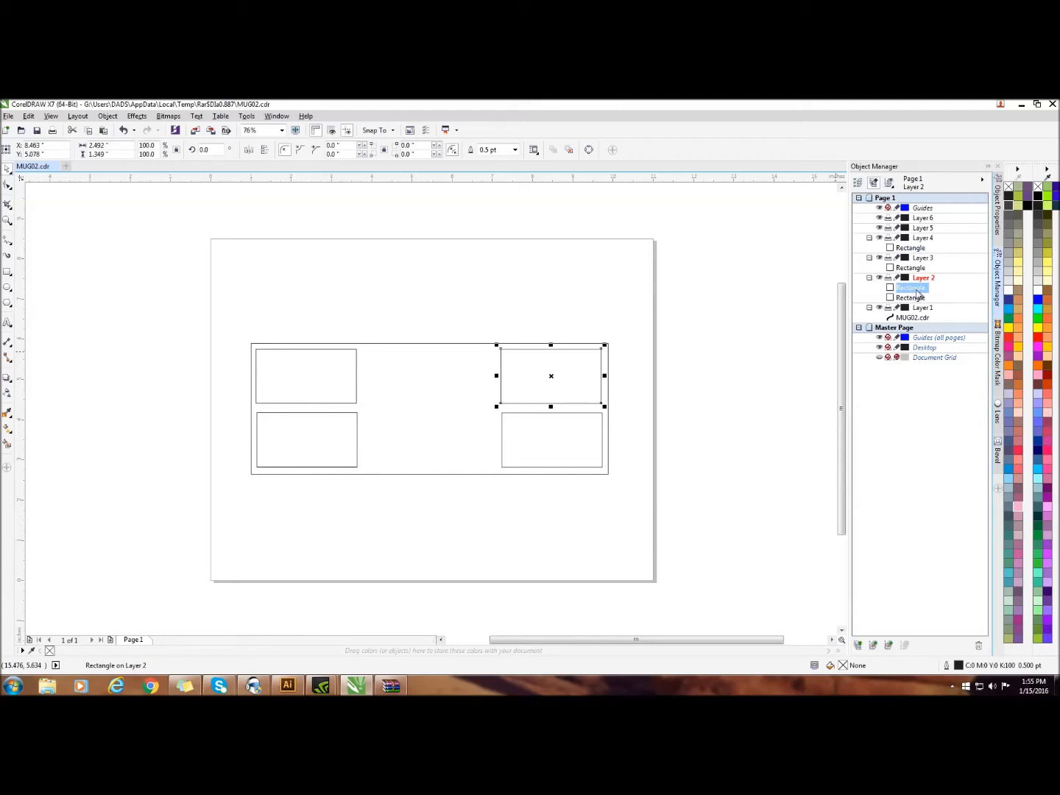
left_click_drag(916, 291, 925, 233)
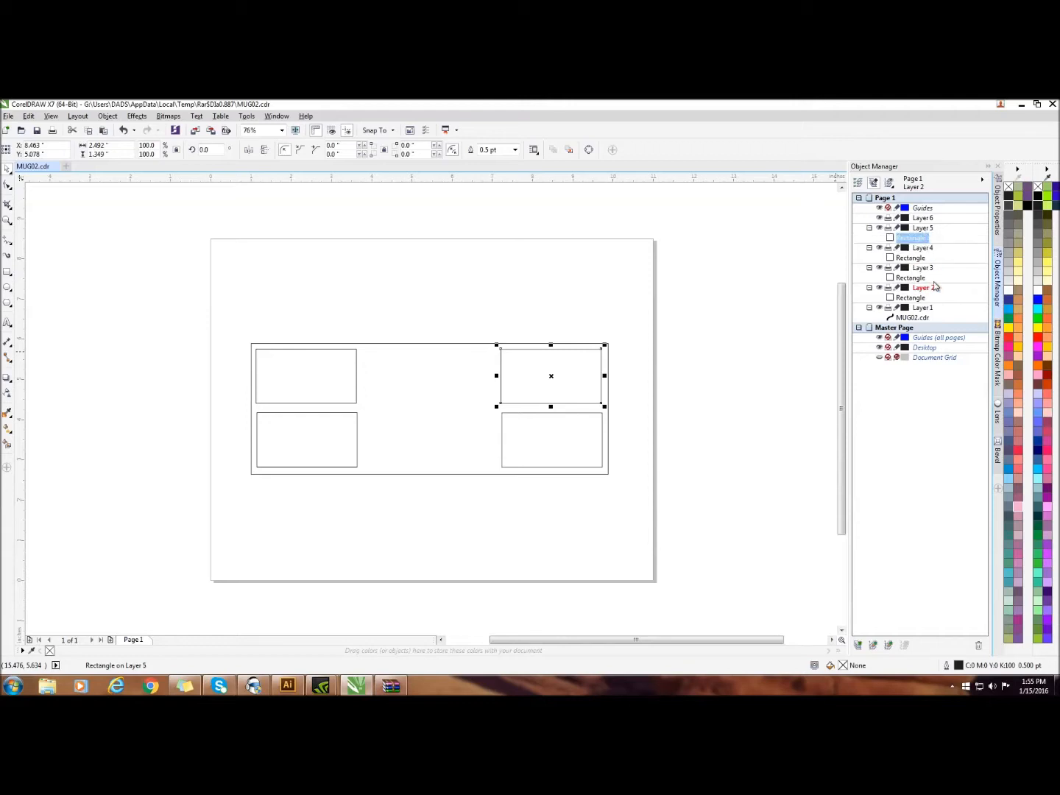
left_click(755, 477)
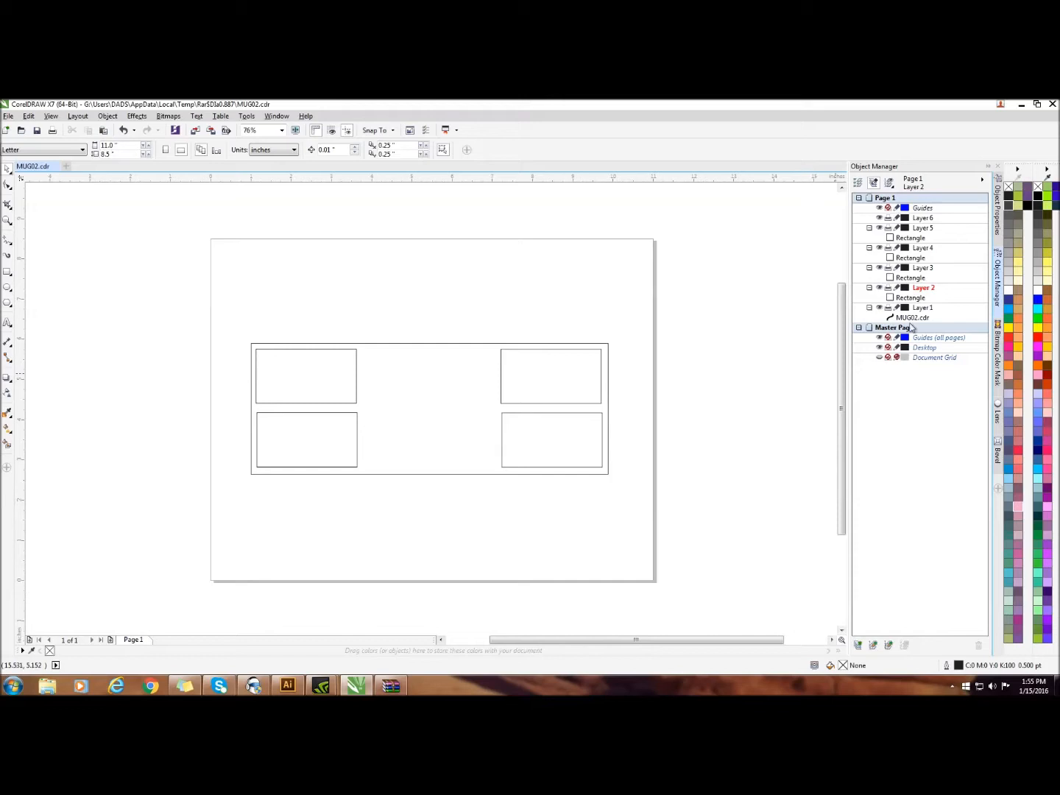
Hide Layers 2, 3, 4 and 5, leaving the mug template's layer shown
left_click(877, 288)
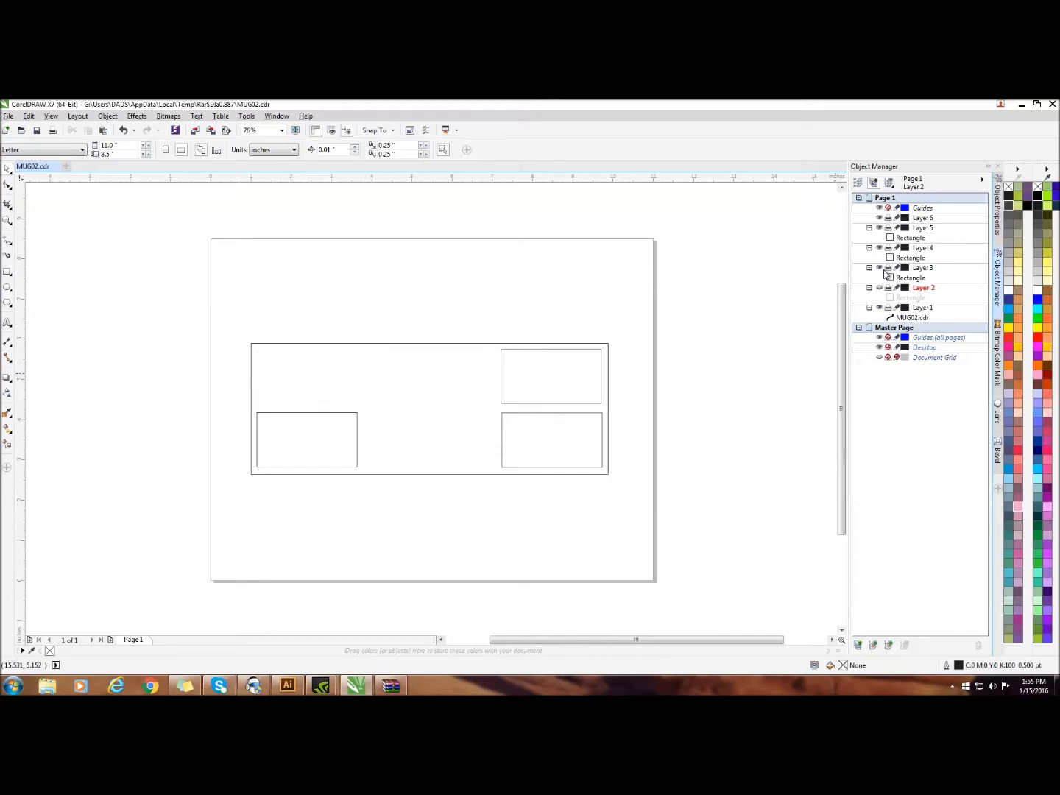
left_click(881, 268)
left_click(879, 249)
left_click(879, 229)
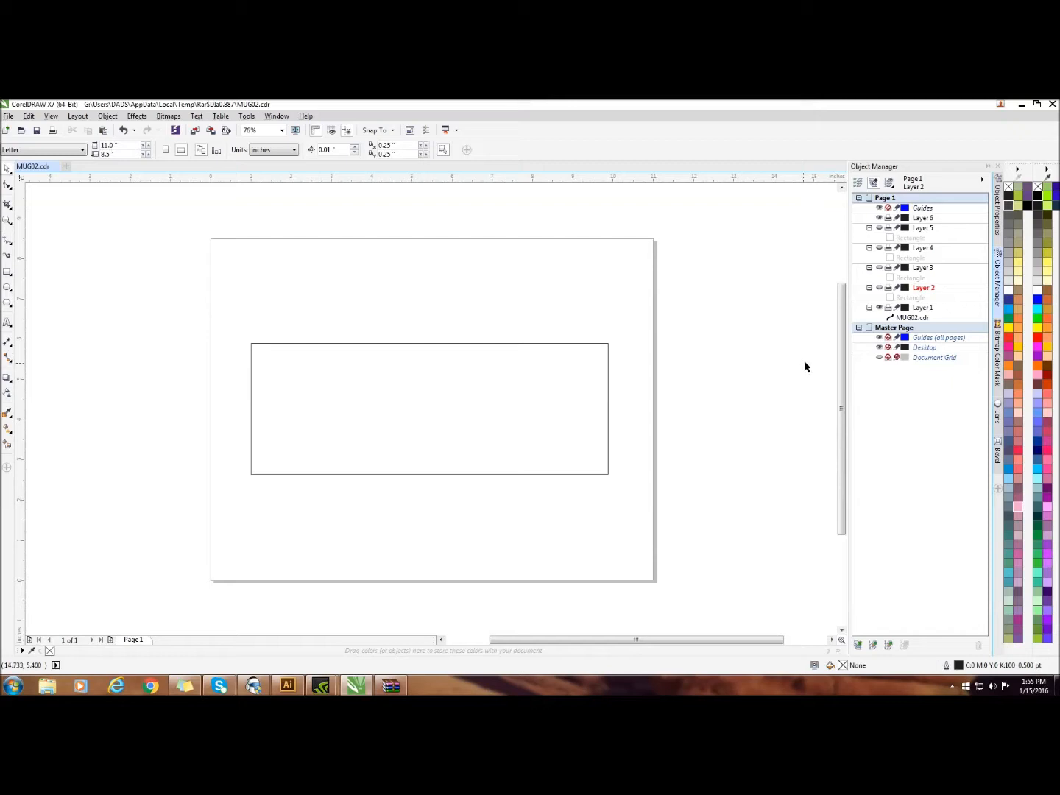
Try to import a file while the hidden Layer 2 is the active layer
right_click(664, 259)
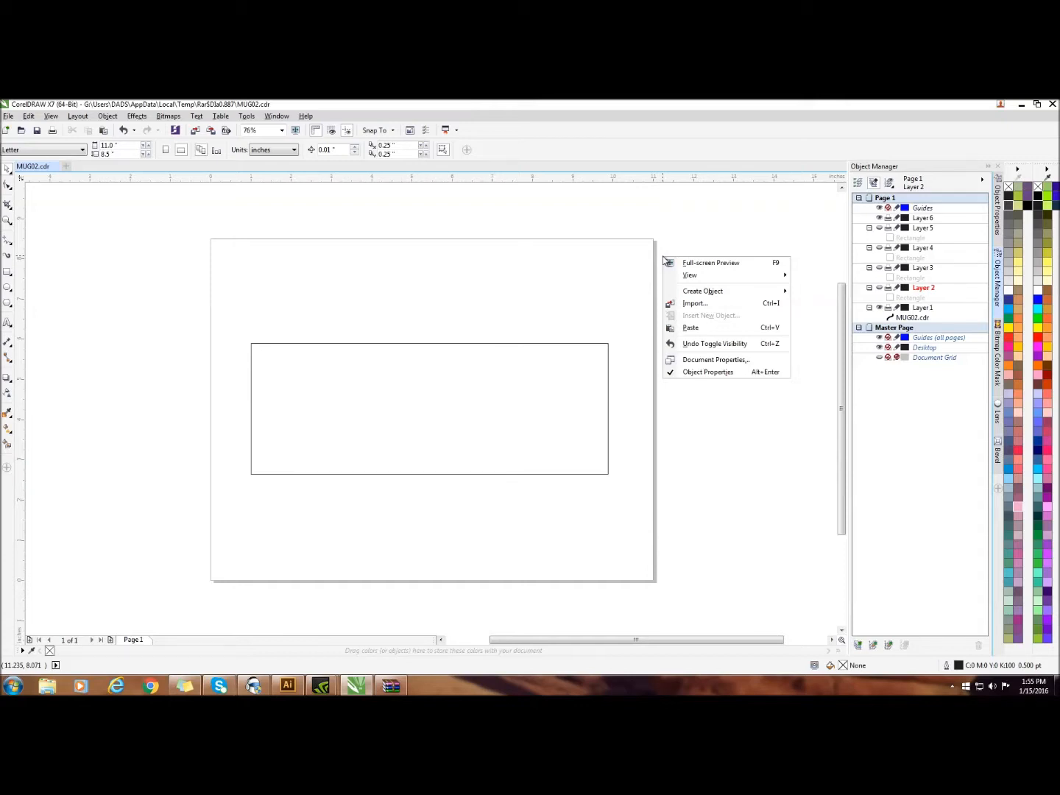
left_click(671, 308)
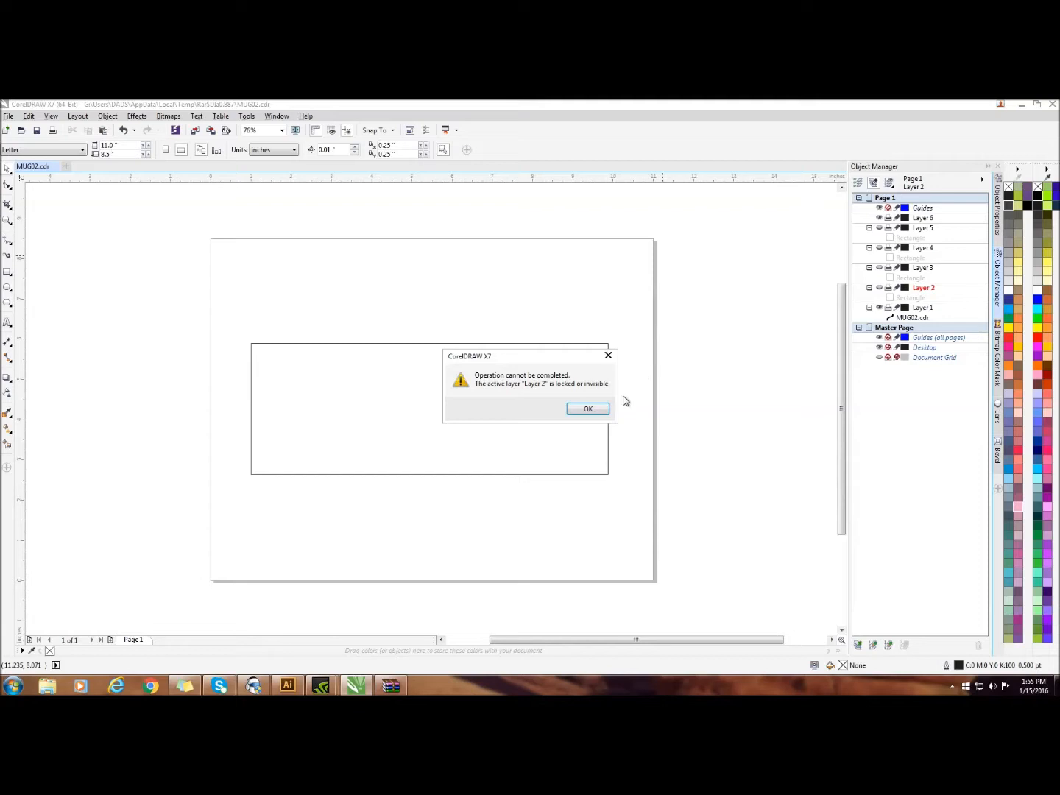
left_click(593, 410)
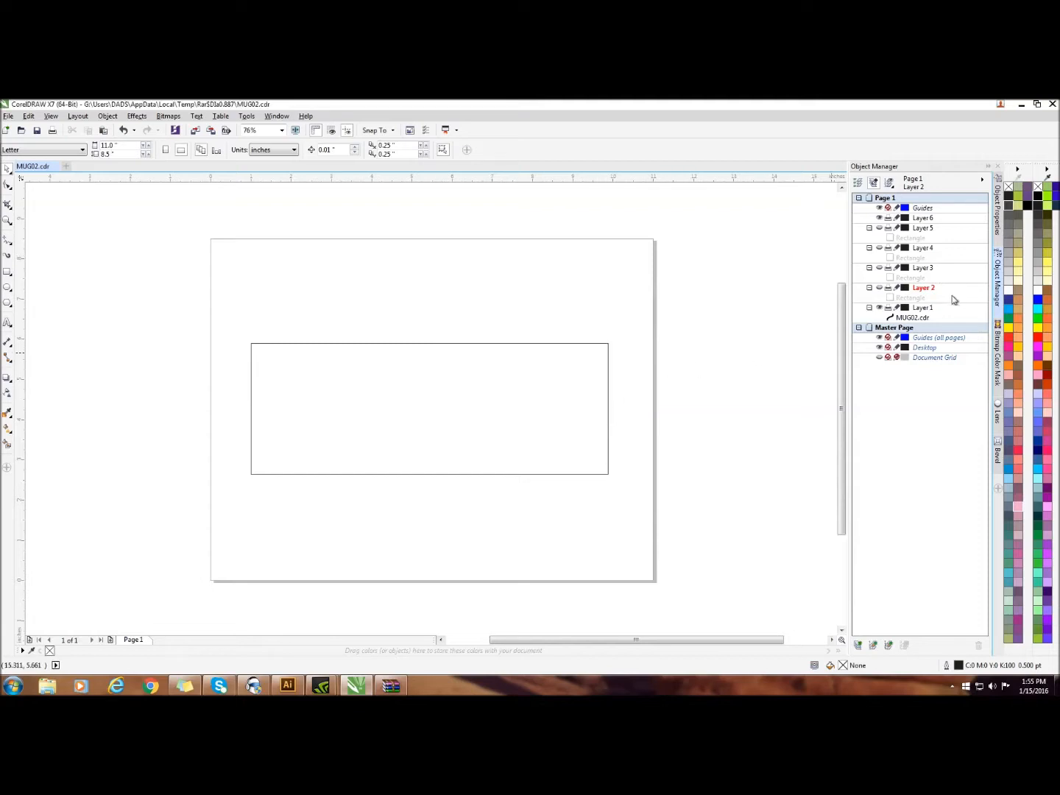
Try to import a file with the mug outline on Layer 1 selected
left_click(878, 307)
left_click(879, 308)
left_click(920, 318)
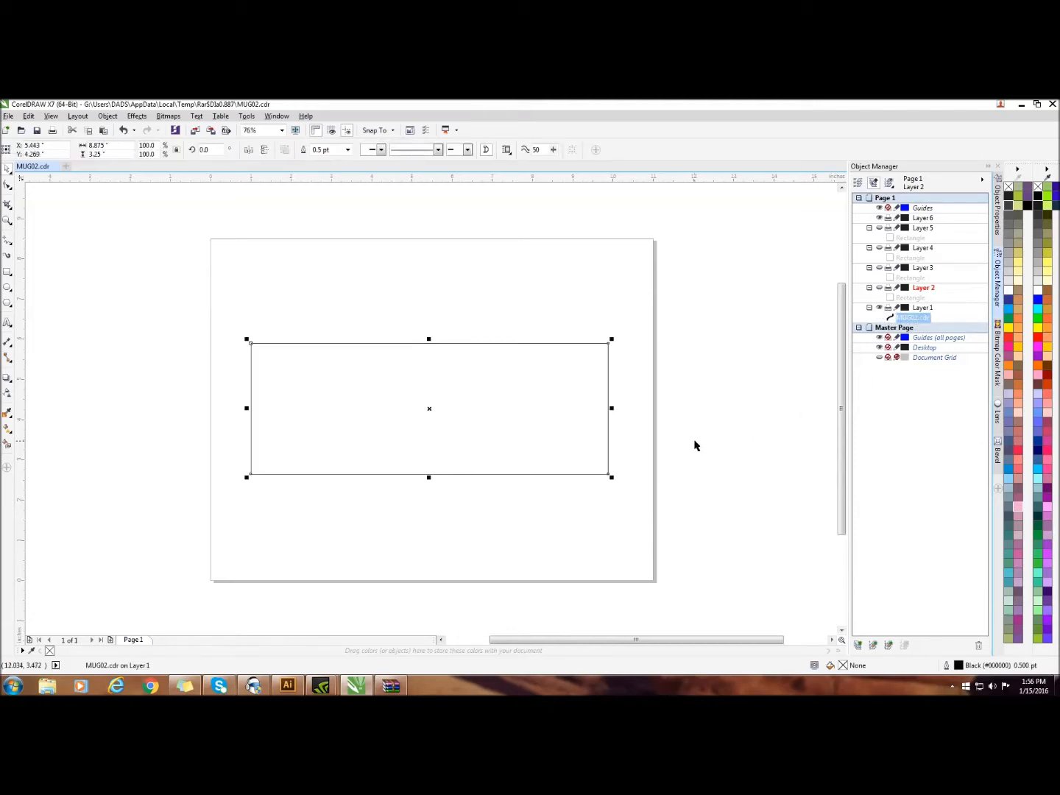
right_click(698, 256)
left_click(728, 303)
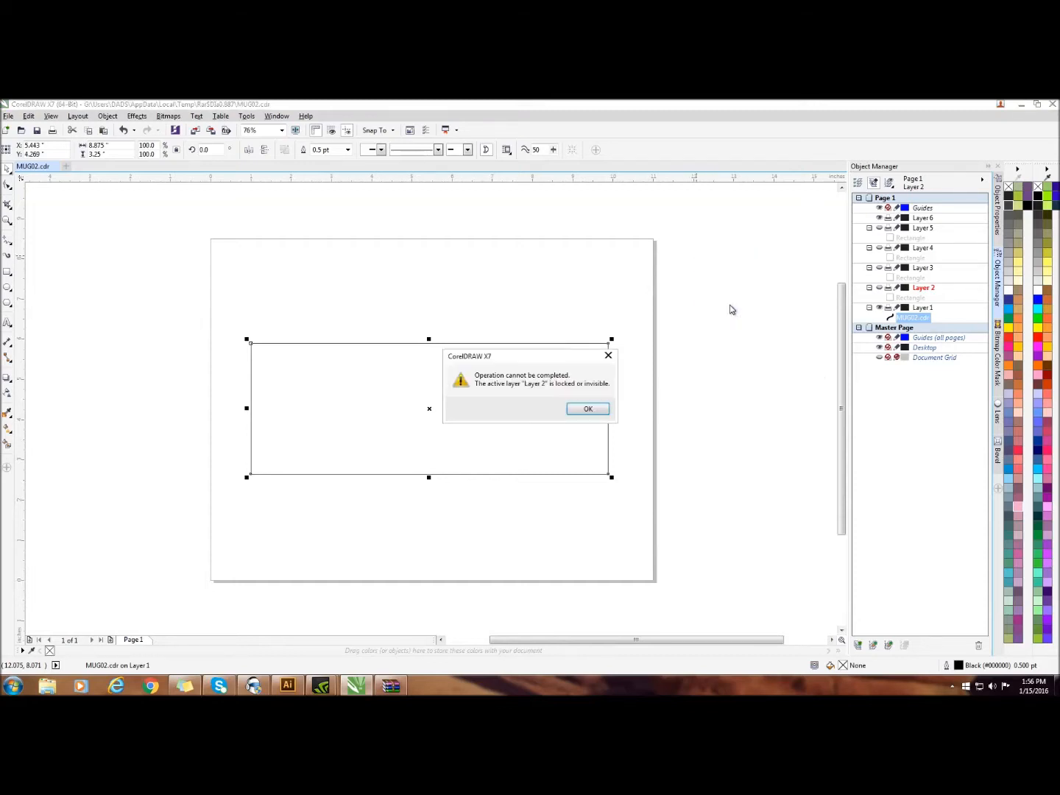
left_click(590, 409)
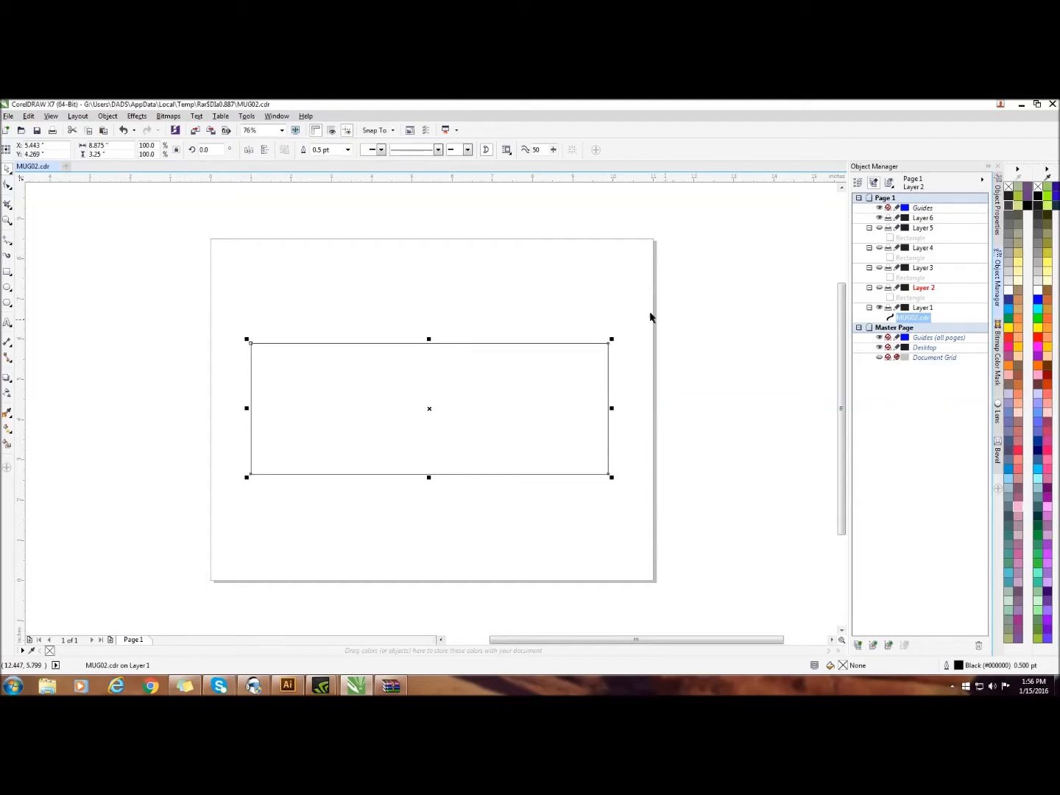
Show Layers 2, 3, 4 and 5 again
left_click(878, 288)
left_click(878, 268)
left_click(881, 248)
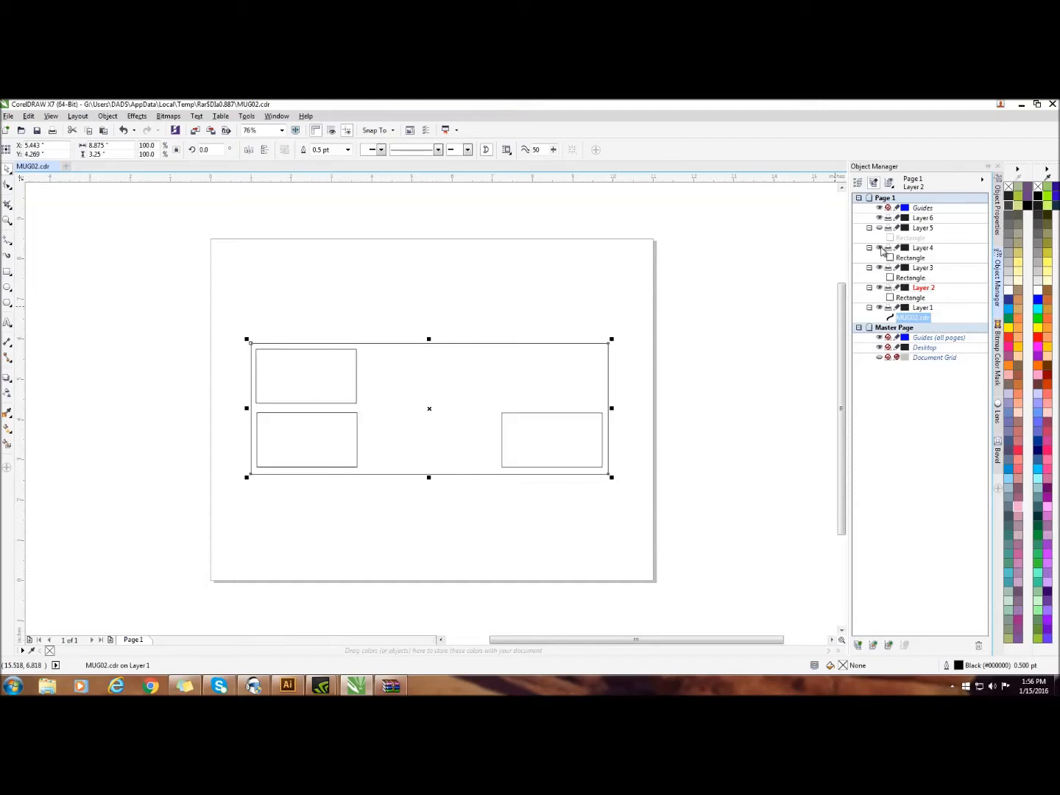
left_click(879, 228)
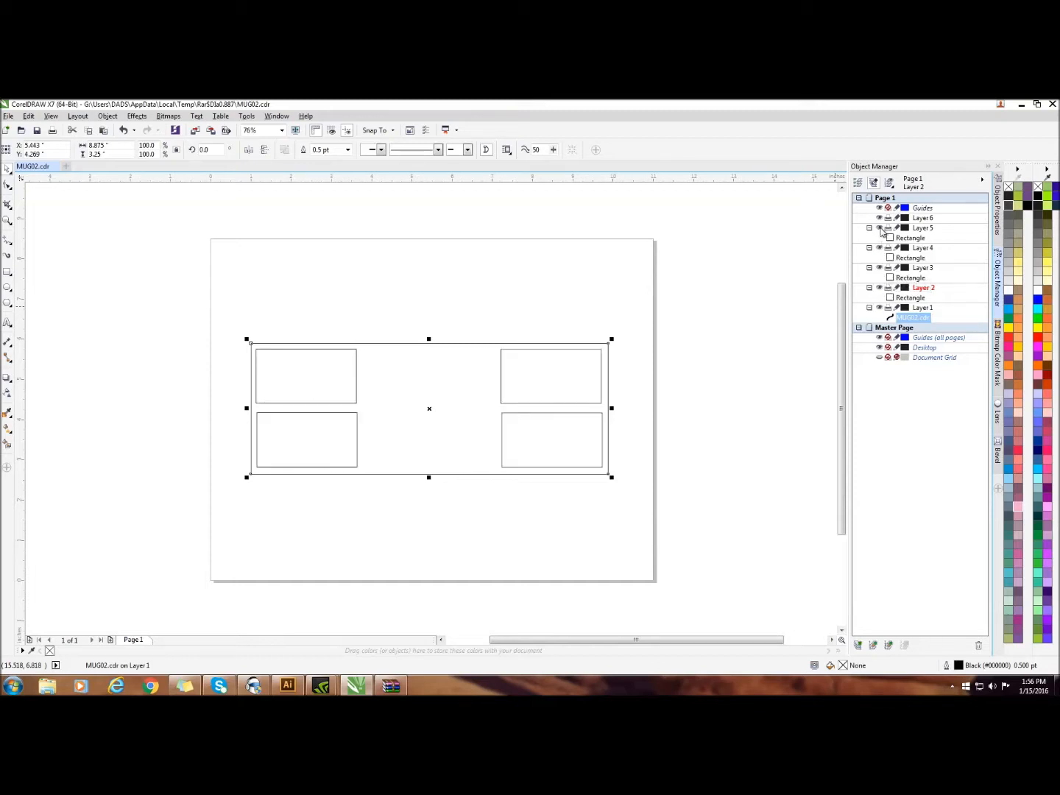
Import RGough_B_ShabbyPinkValentineHearts.jpg at its original 12 in size and shift it toward the page's left side
right_click(531, 221)
left_click(560, 269)
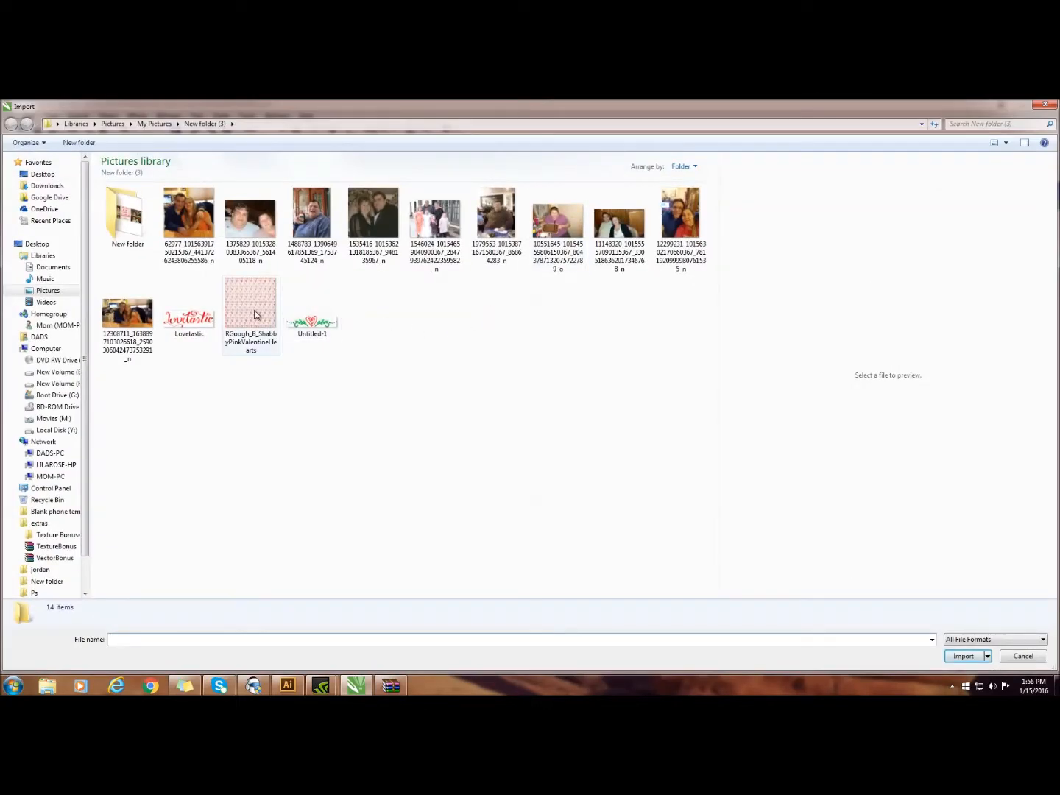
double_click(255, 314)
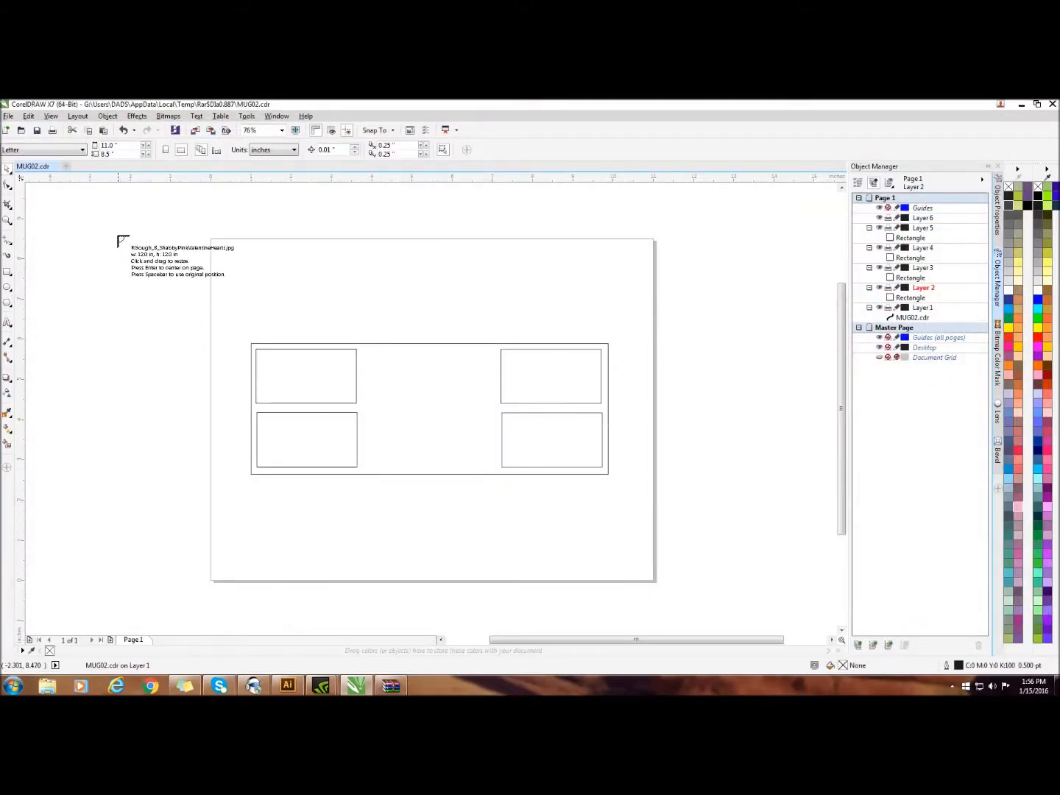
left_click(66, 211)
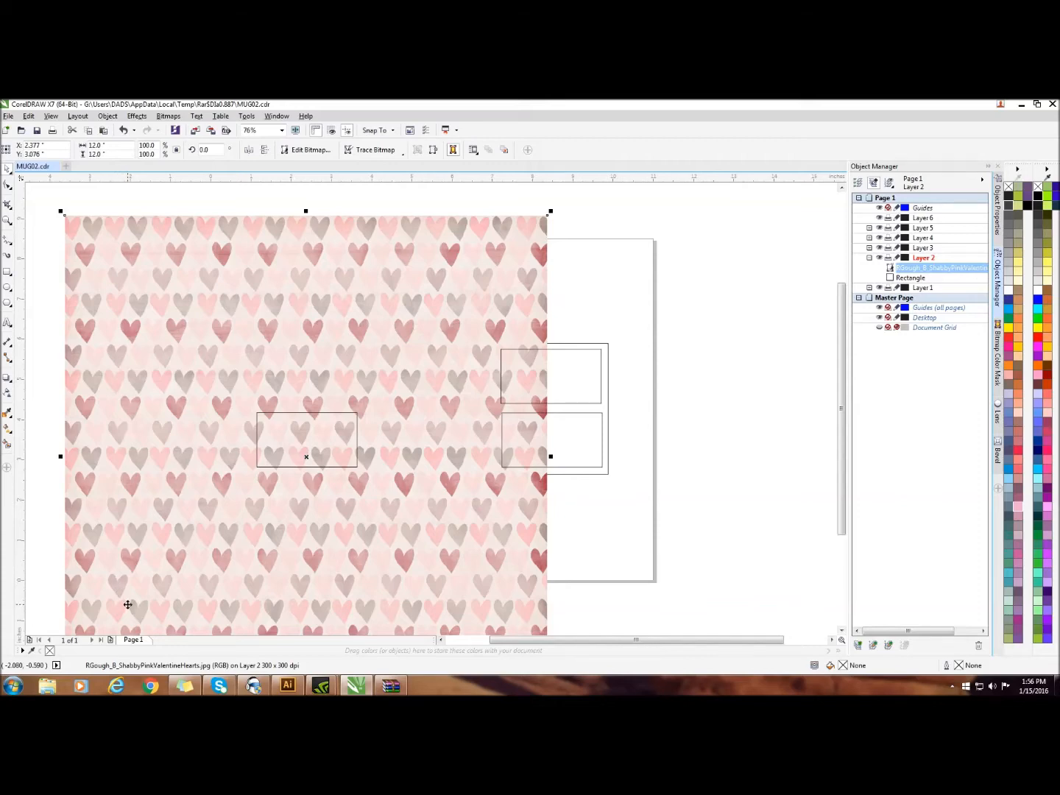
left_click_drag(129, 610, 55, 582)
left_click_drag(321, 617, 208, 626)
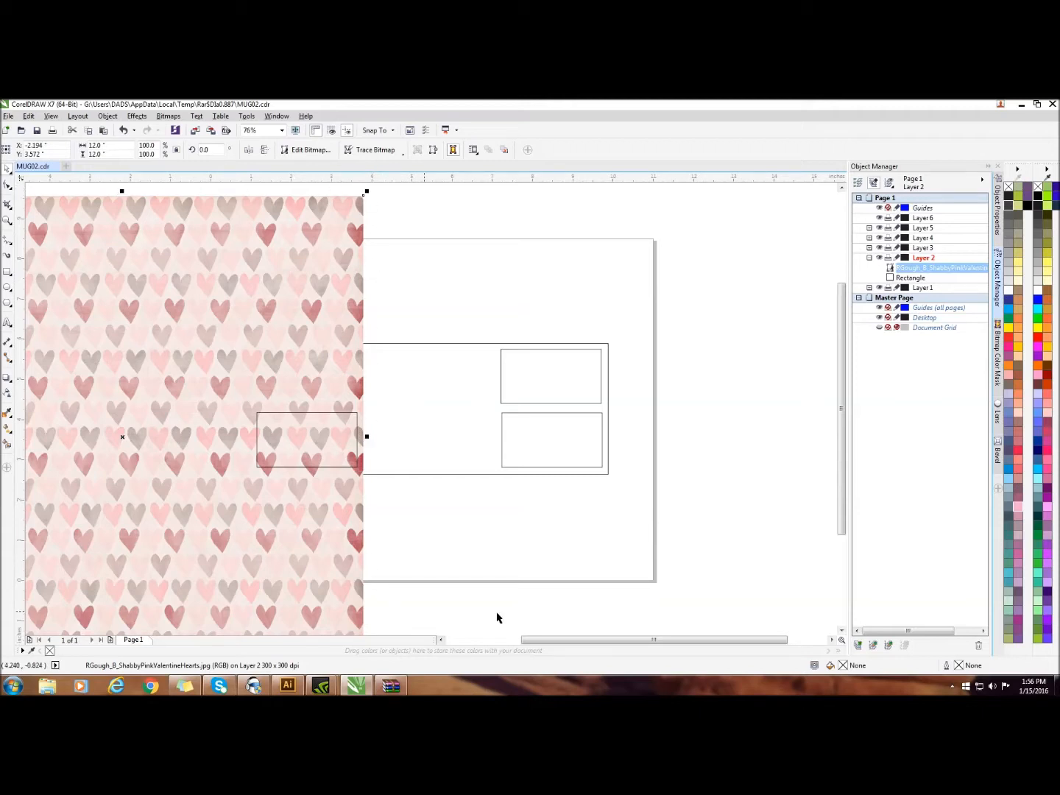
Move the hearts pattern image from Layer 2 to Layer 1
left_click(950, 269)
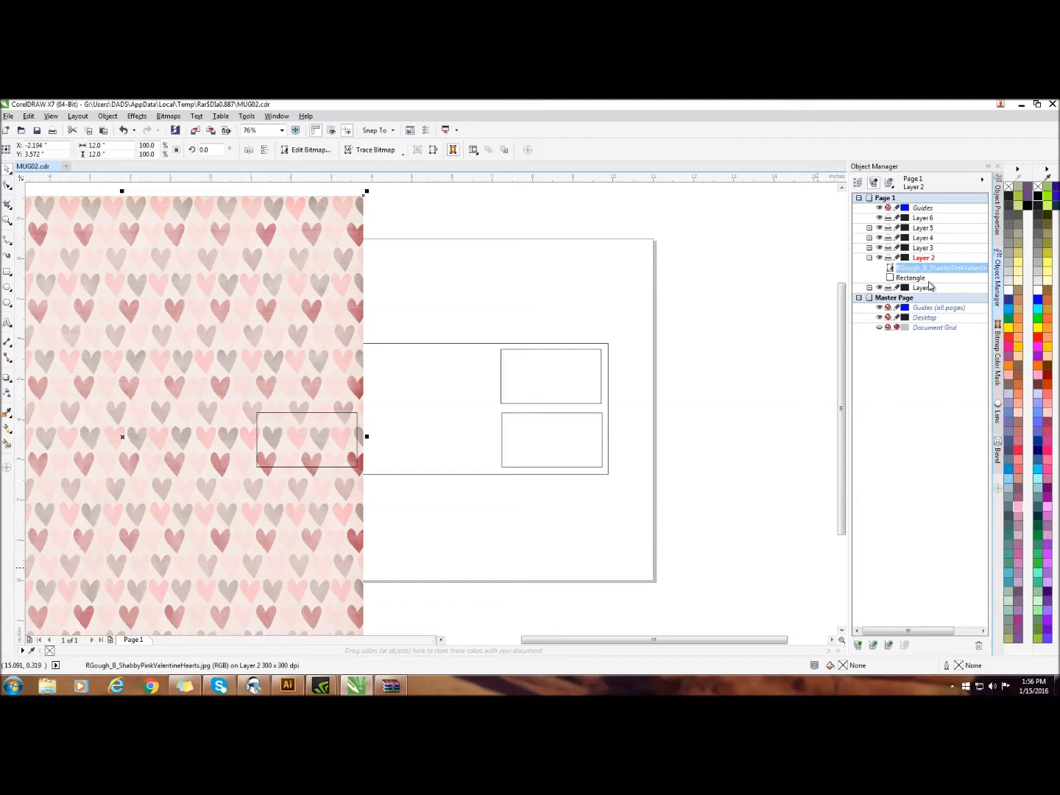
right_click(114, 222)
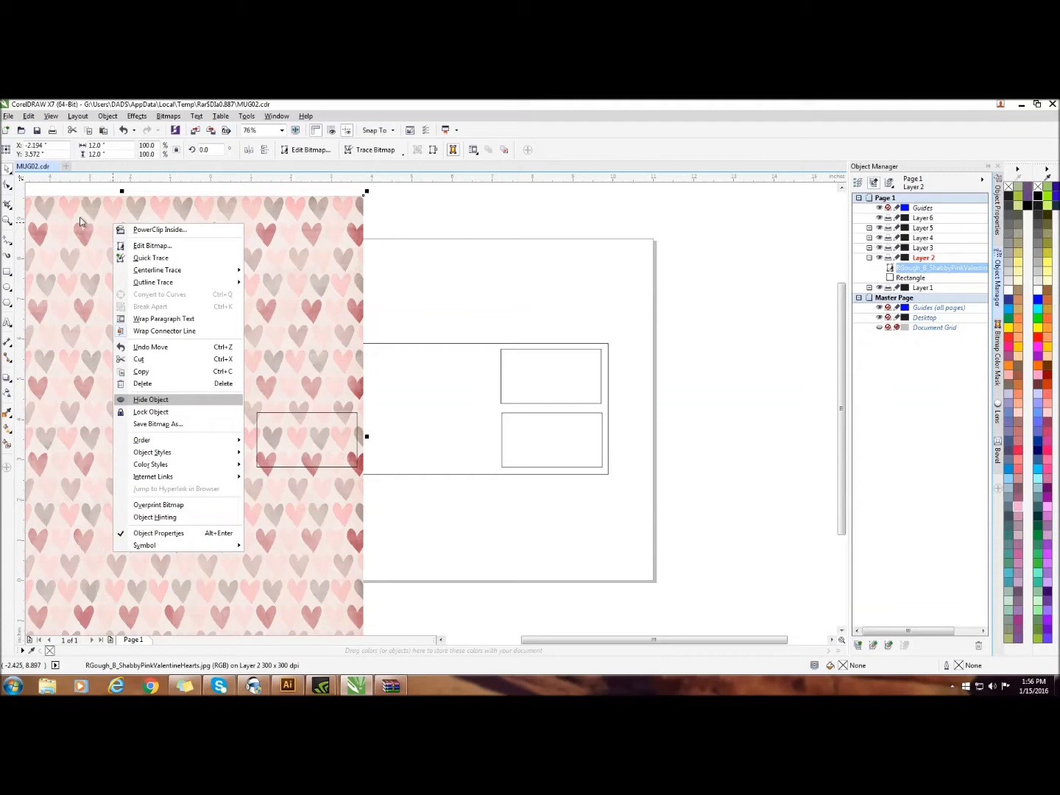
left_click(513, 229)
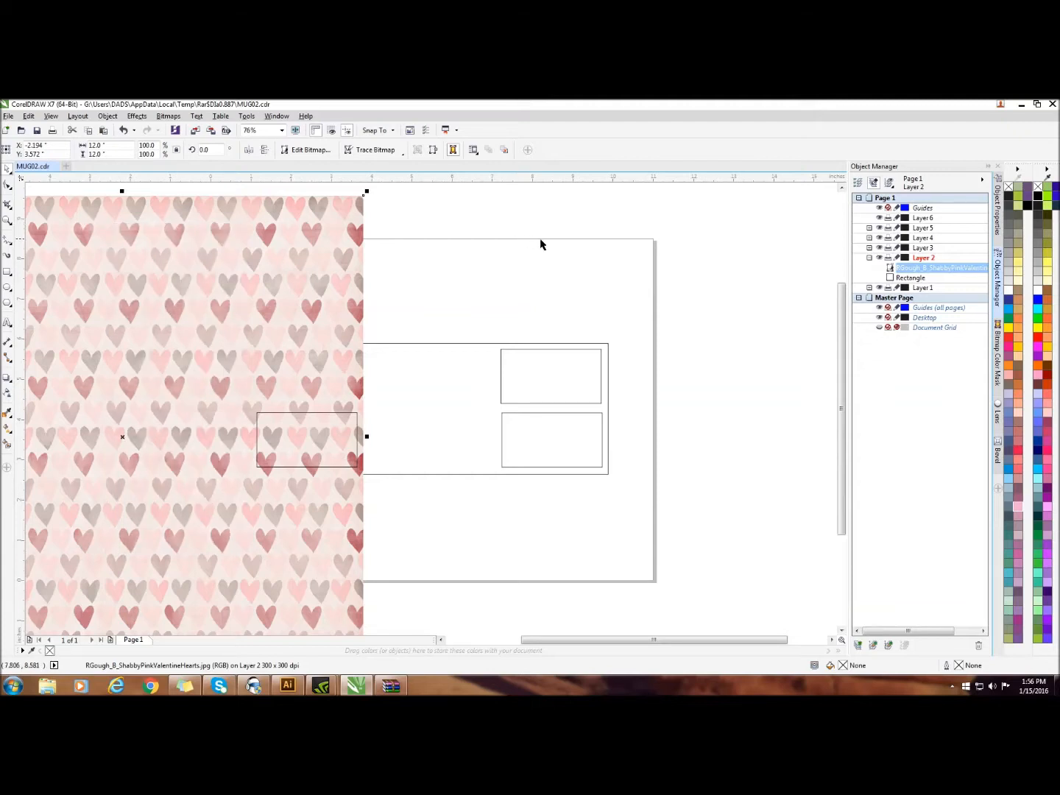
left_click(712, 295)
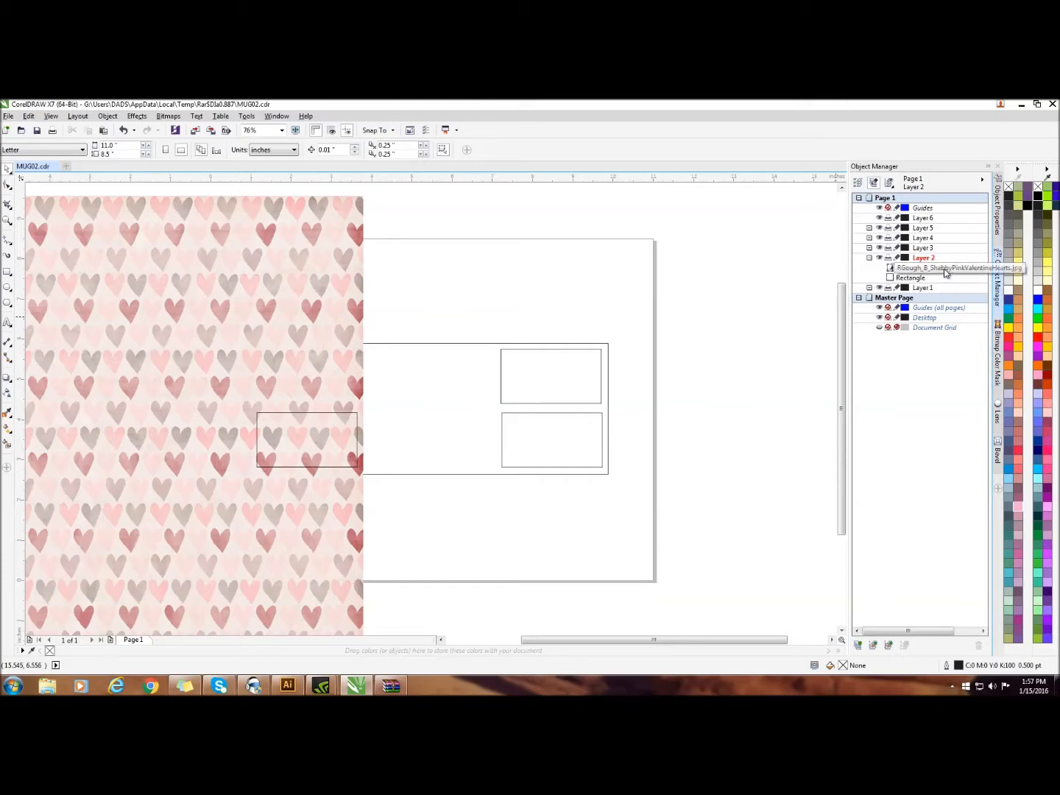
left_click_drag(957, 269, 966, 295)
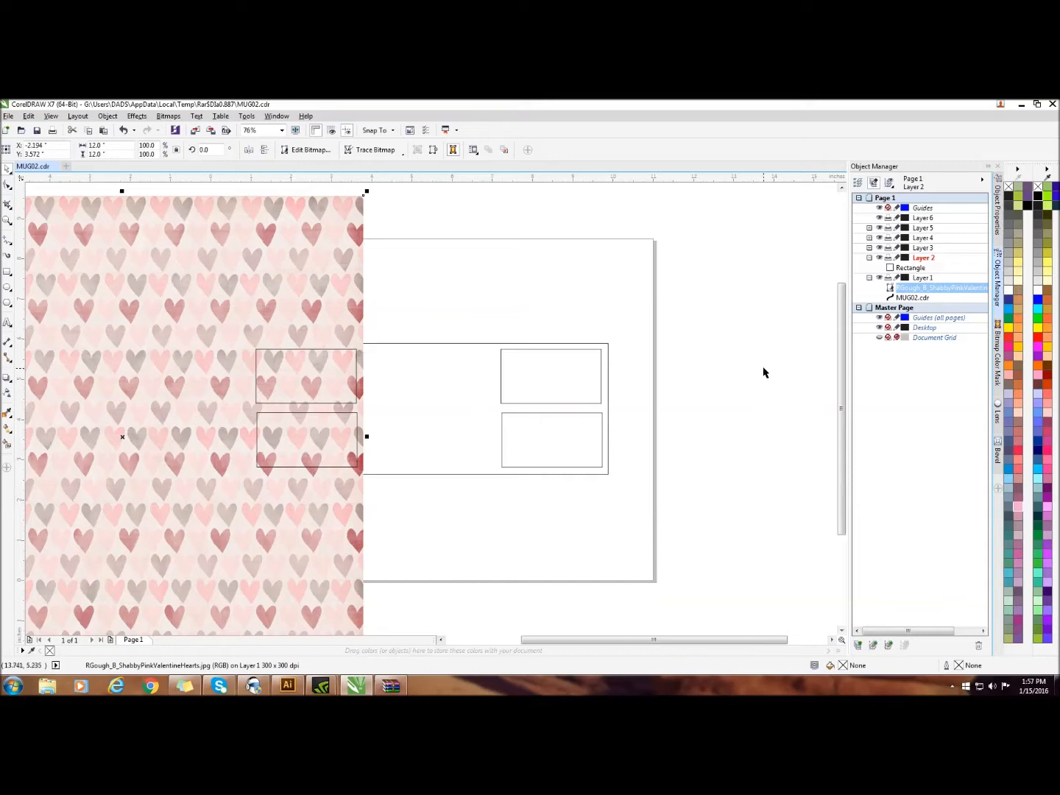
Hide Layers 2, 3, 4 and 5, leaving the hearts pattern and mug outline shown
left_click(879, 258)
left_click(879, 248)
left_click(879, 238)
left_click(879, 228)
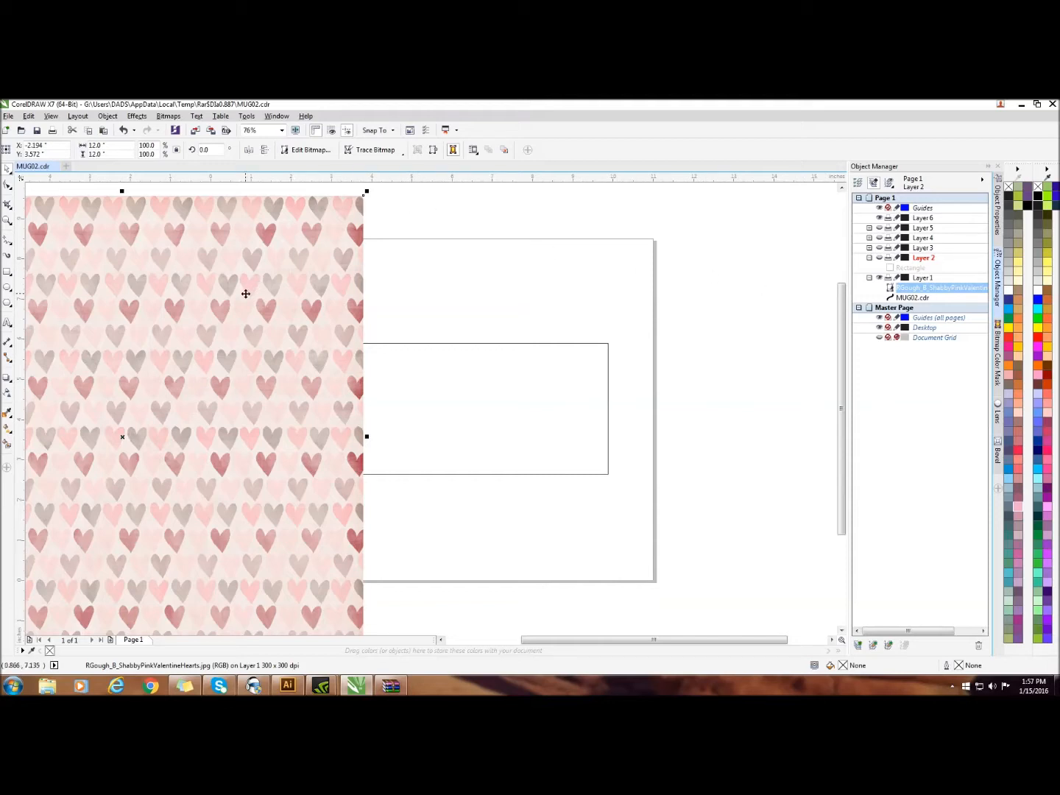
PowerClip the hearts pattern inside the mug outline on Layer 1
left_click(957, 289)
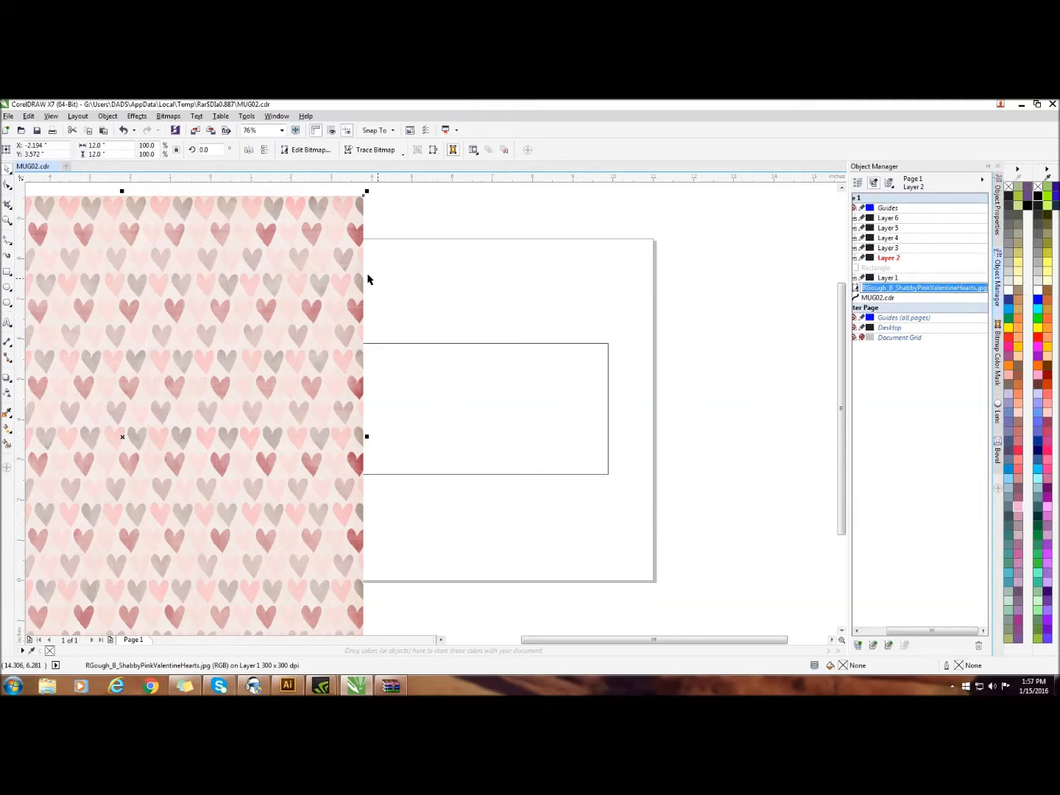
left_click(288, 217)
left_click(289, 218)
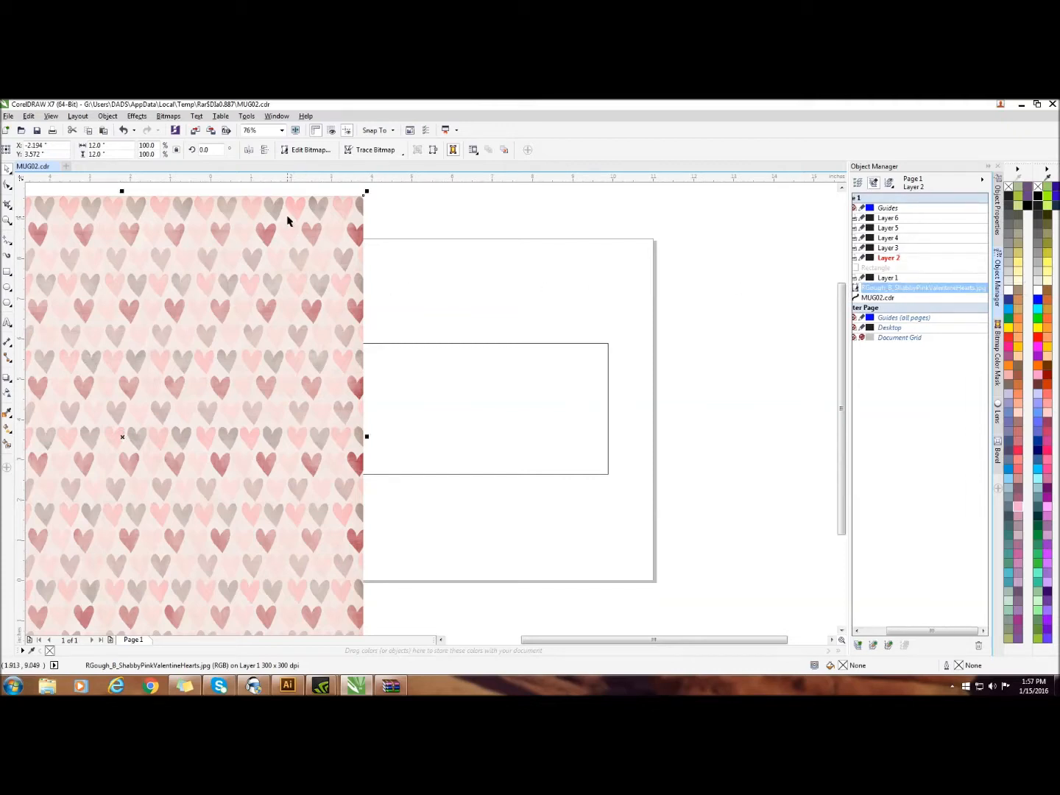
right_click(226, 222)
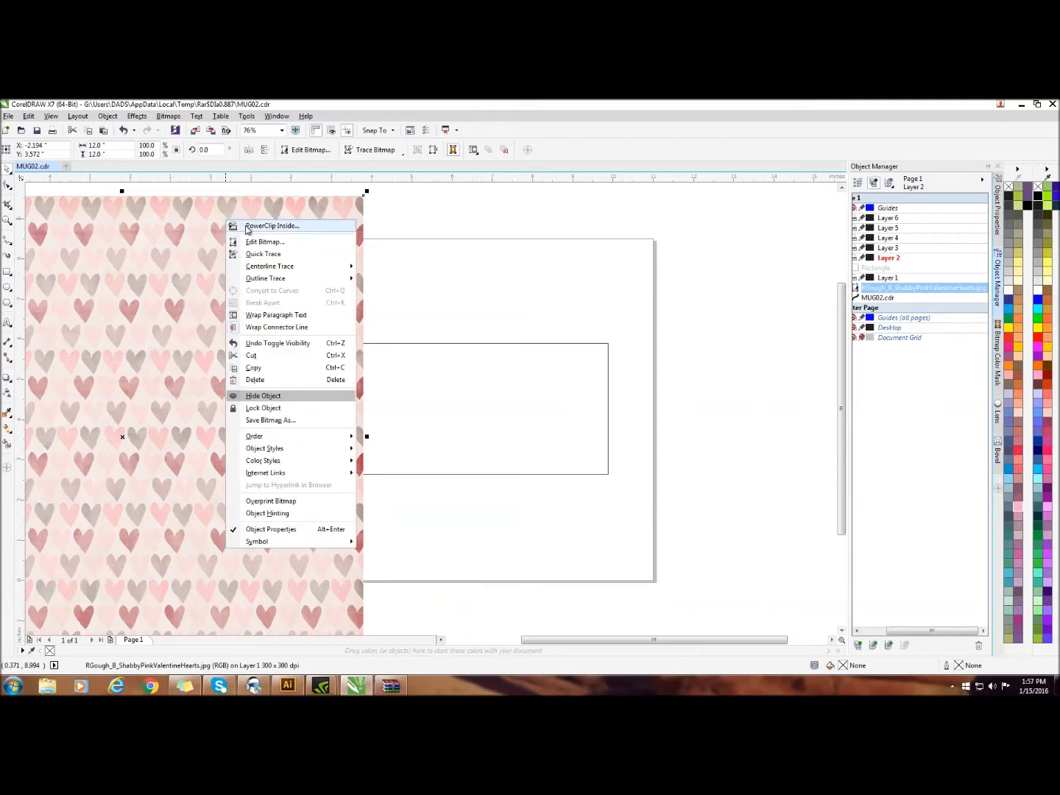
left_click(246, 229)
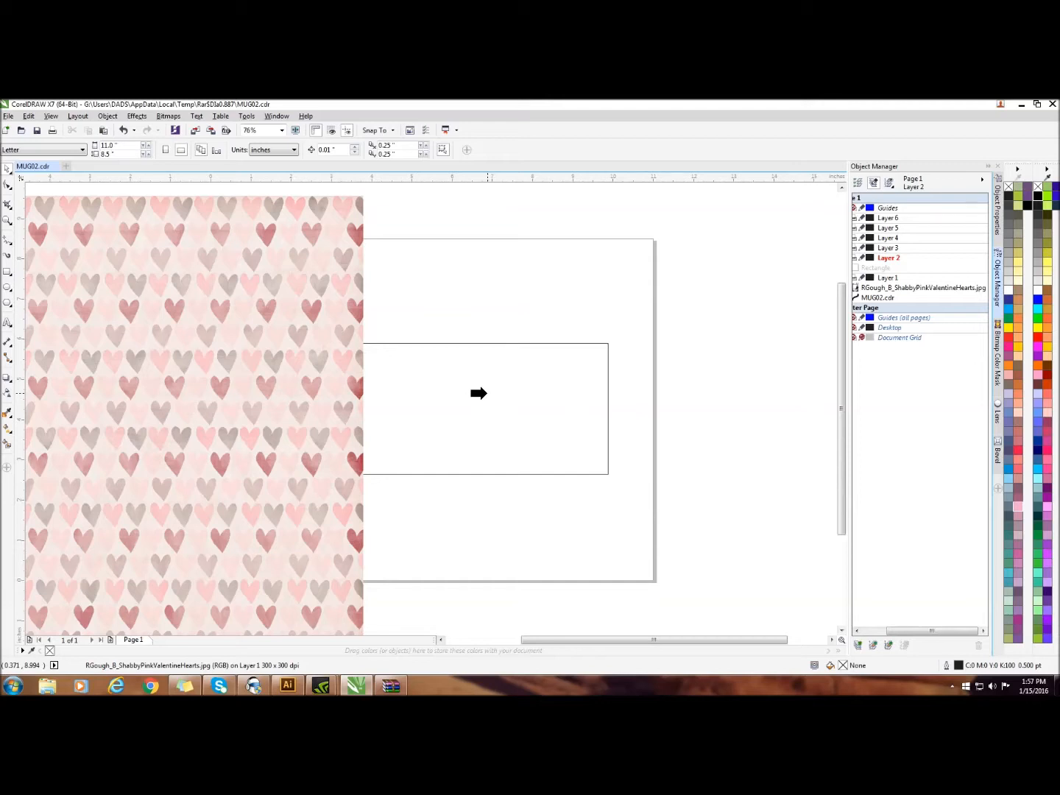
left_click(480, 393)
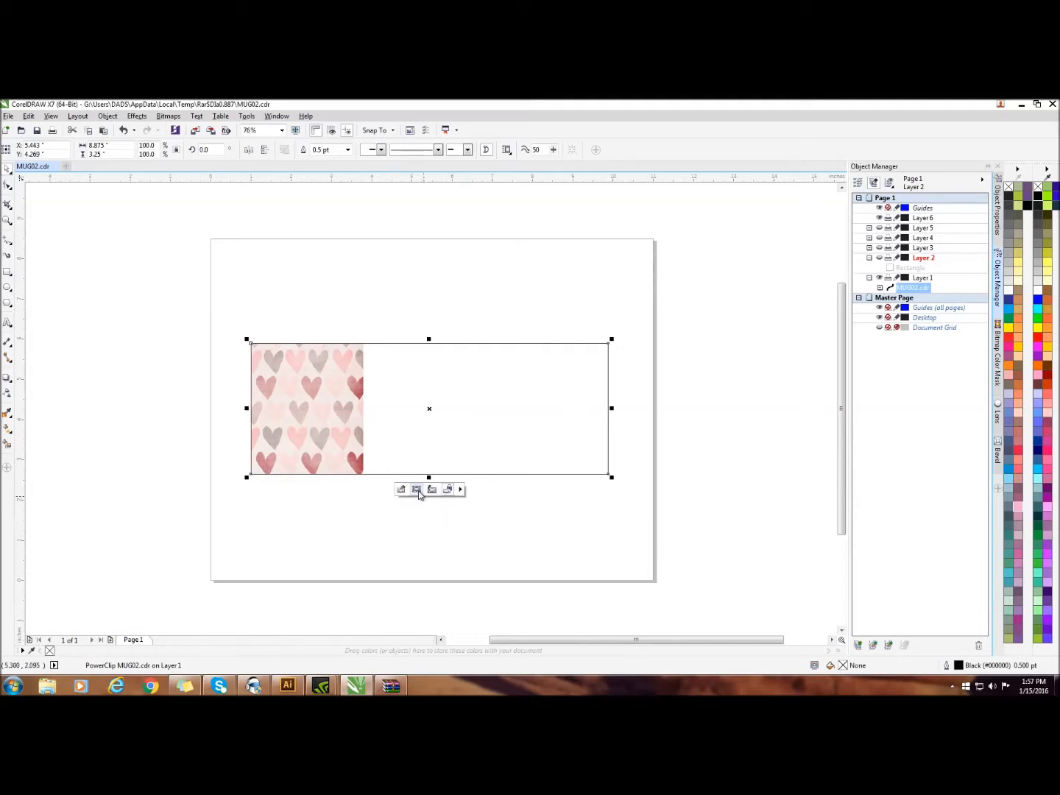
Select the PowerClip contents and move the hearts pattern right so that it covers the whole mug outline
left_click(460, 490)
left_click(461, 490)
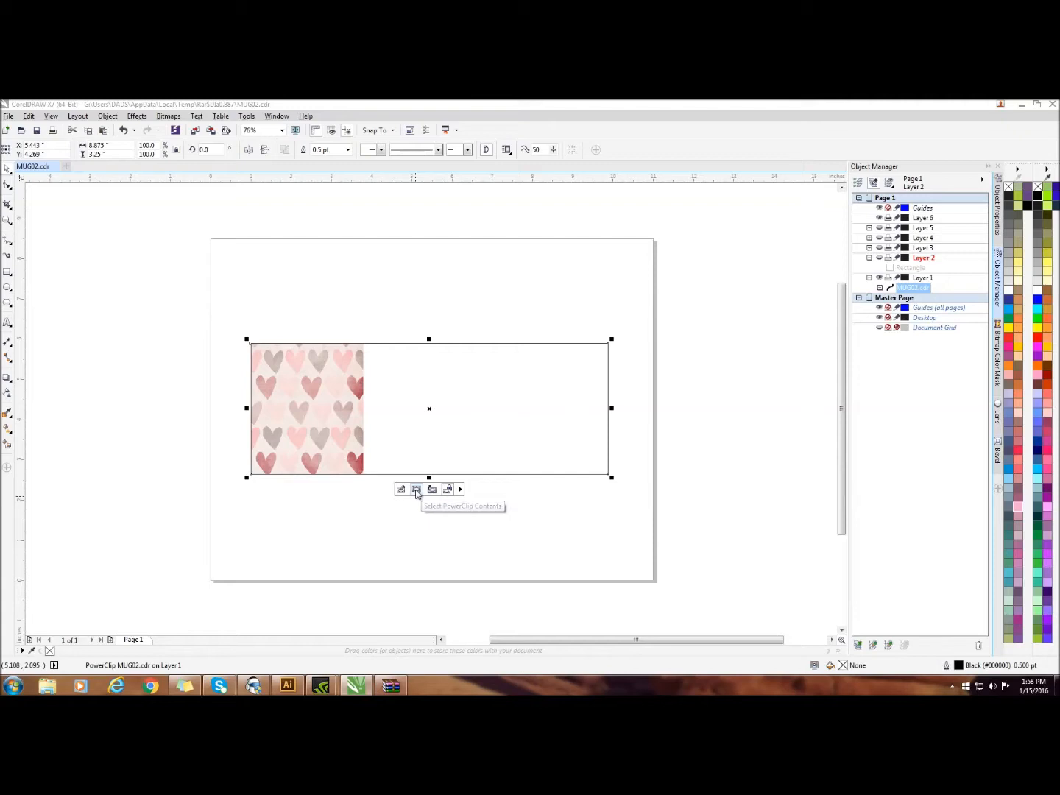
left_click(415, 488)
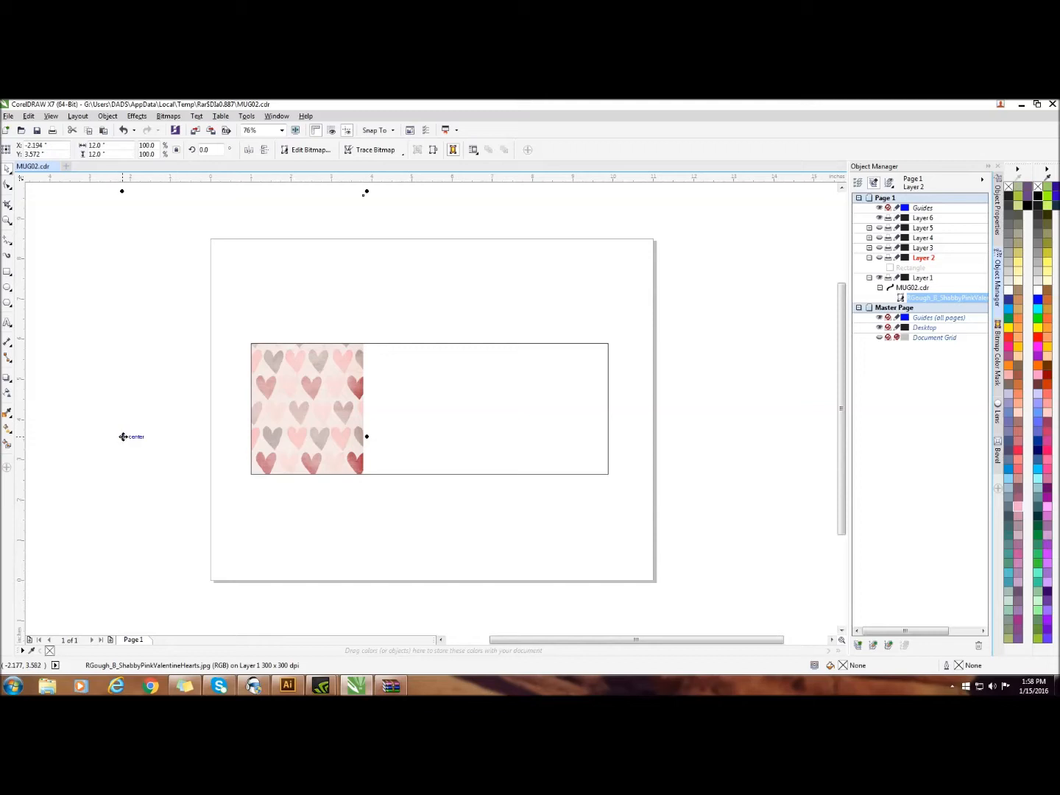
left_click_drag(123, 436, 442, 450)
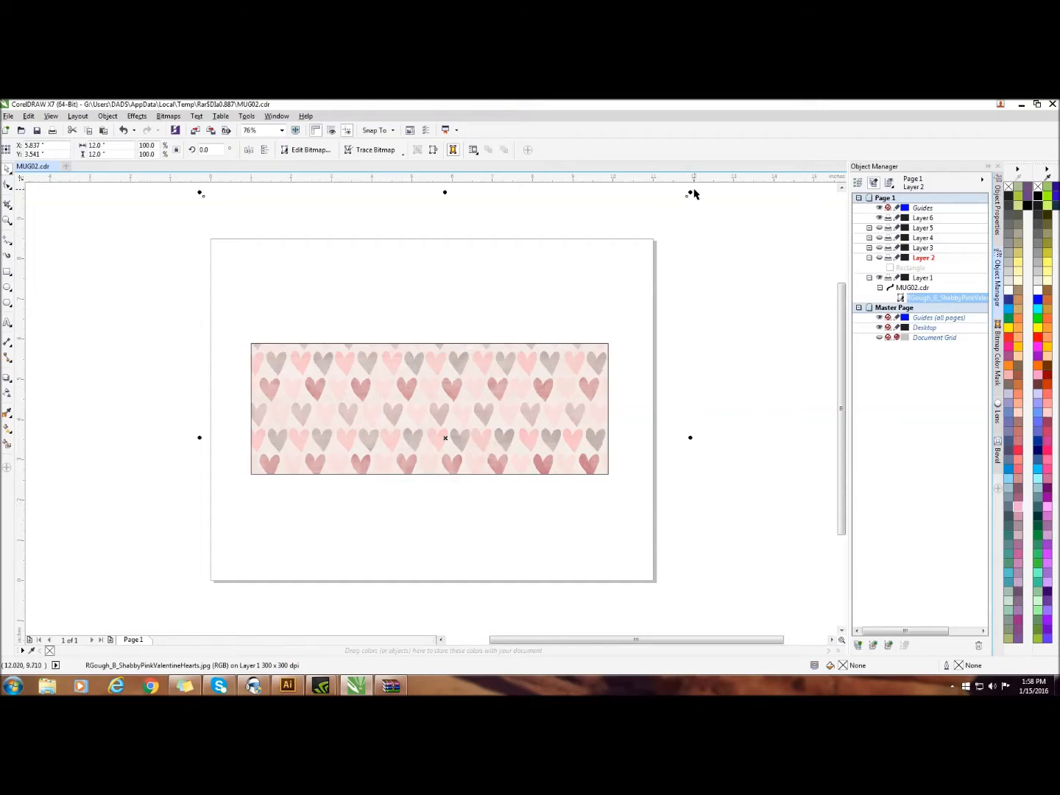
Scale the clipped hearts pattern down to about 9.05 in square, repositioning it to fill the mug outline
left_click_drag(691, 193, 690, 193)
left_click_drag(690, 194, 644, 298)
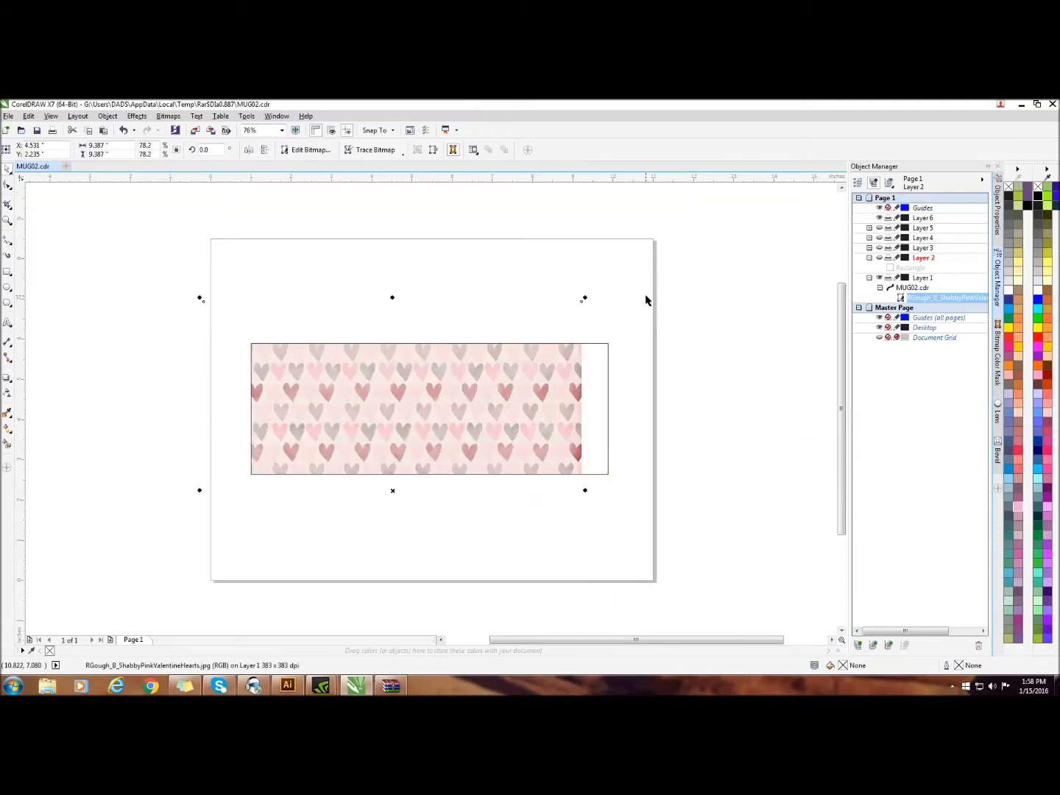
left_click_drag(393, 493, 435, 448)
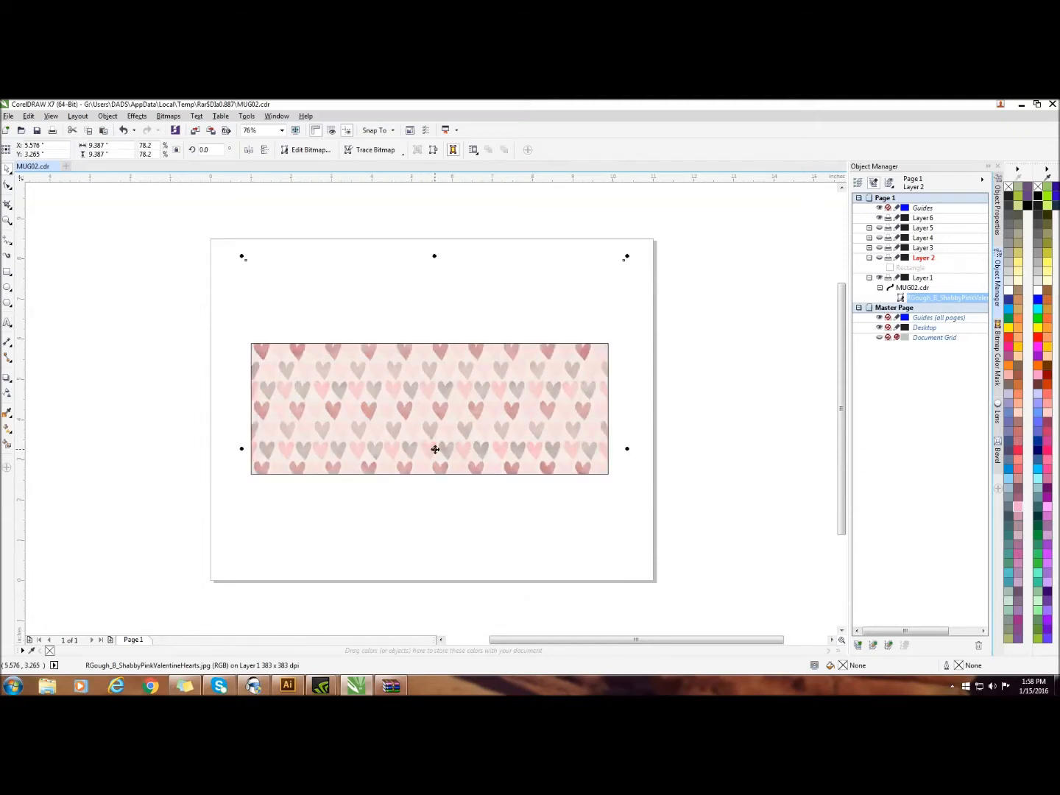
left_click_drag(625, 256, 614, 270)
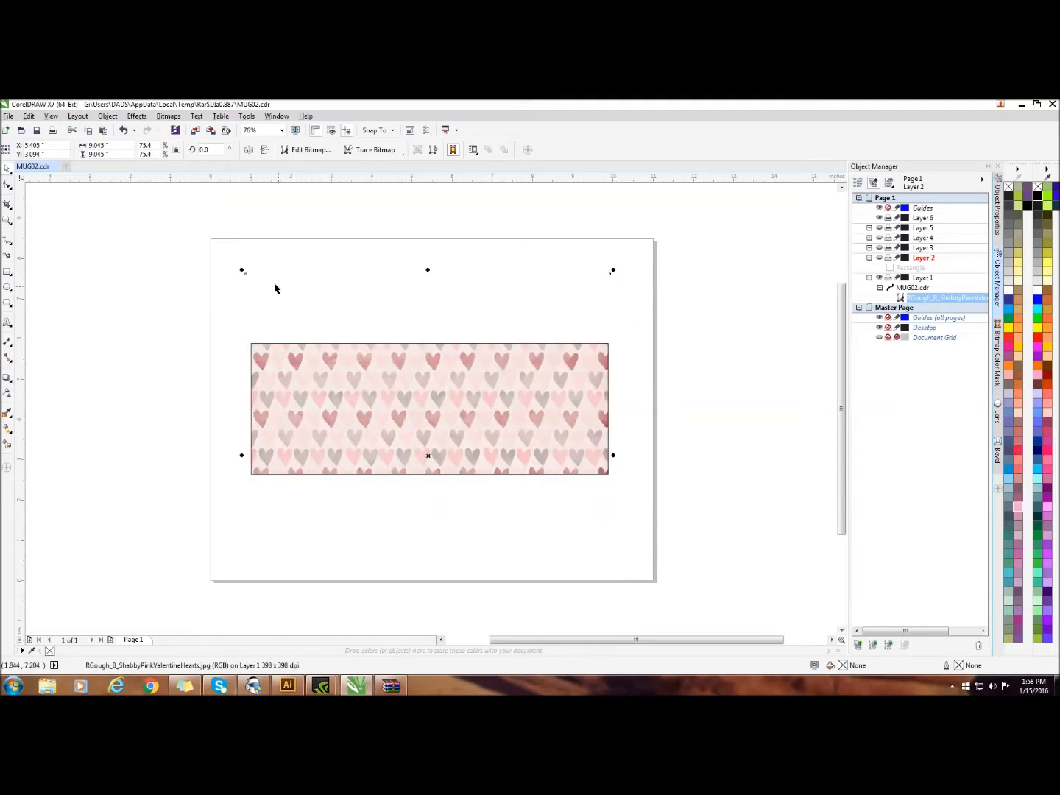
left_click_drag(242, 270, 243, 270)
Shift the clipped hearts pattern slightly right and nudge it down about 0.2 in within the outline, then deselect it
left_click_drag(429, 457, 432, 458)
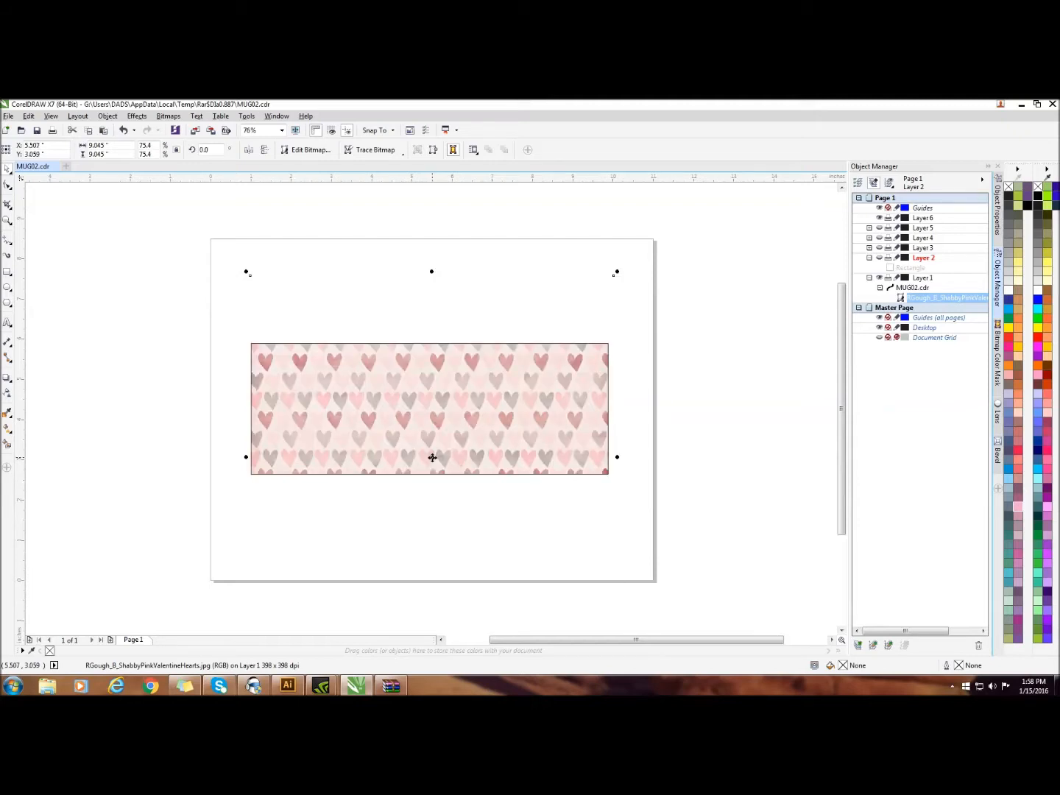
key("Down")
key("Down")
key("Down")
key("Down")
key("Down")
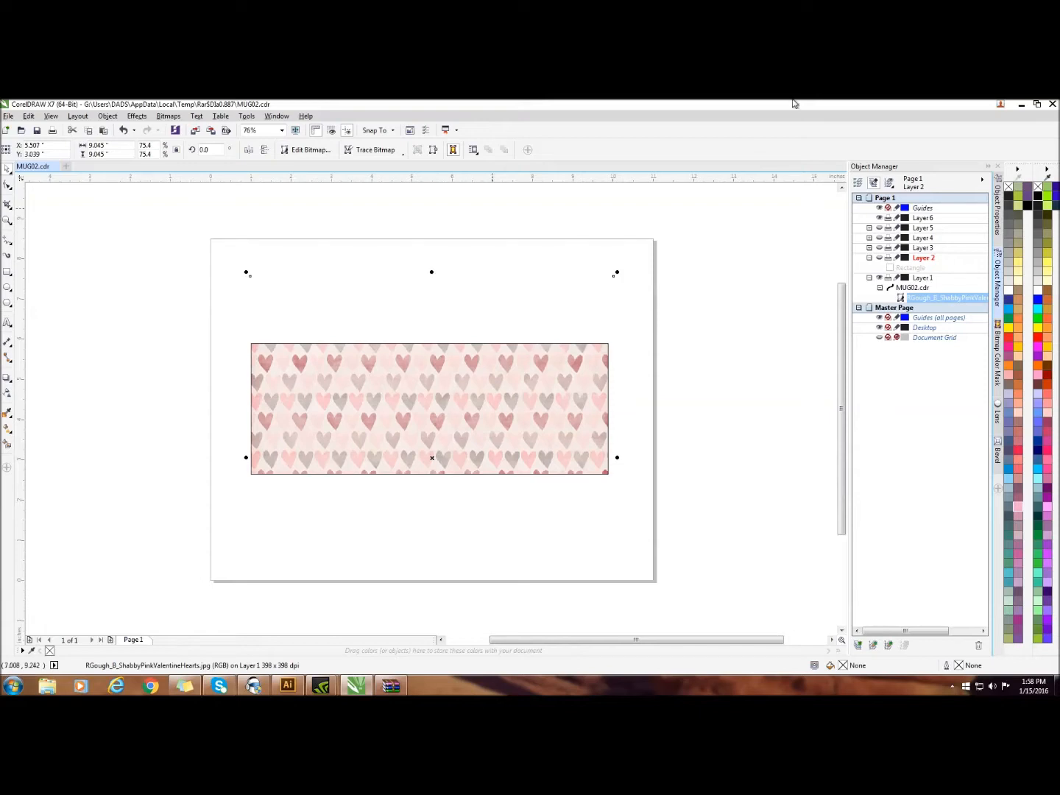
key("Down")
key("Down")
key("Down")
key("Down")
key("Down")
key("Down")
key("Down")
key("Down")
key("Down")
key("Down")
key("Down")
key("Down")
key("Down")
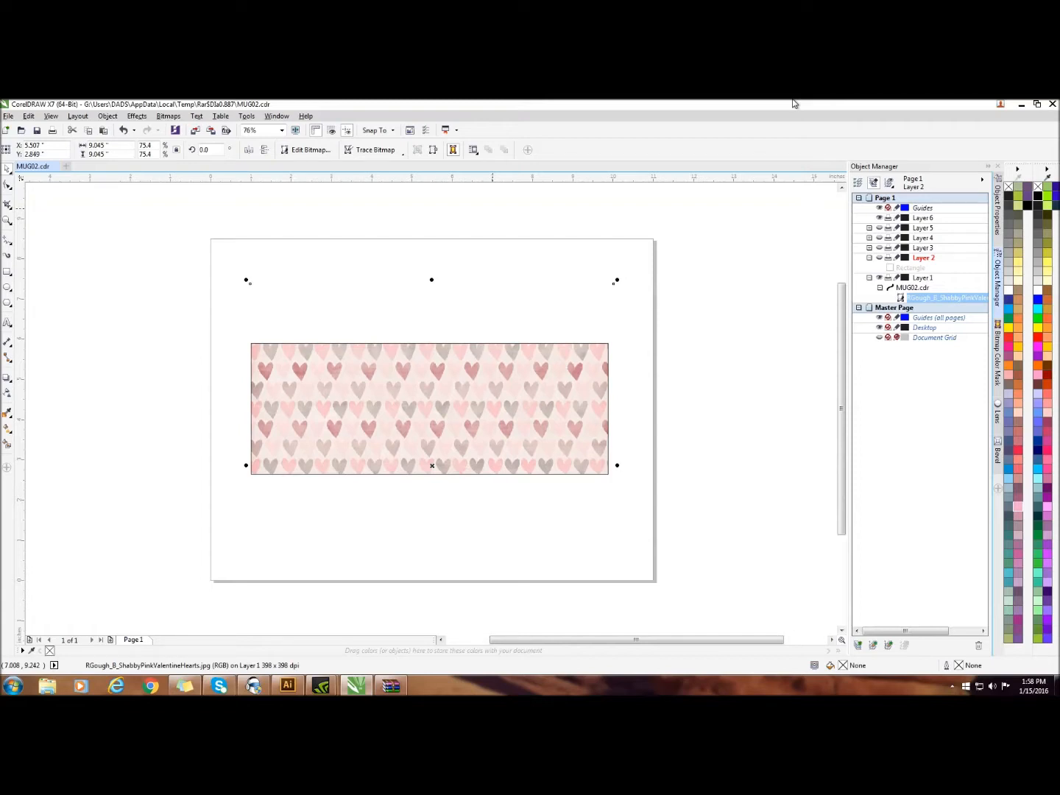
key("Down")
left_click(122, 343)
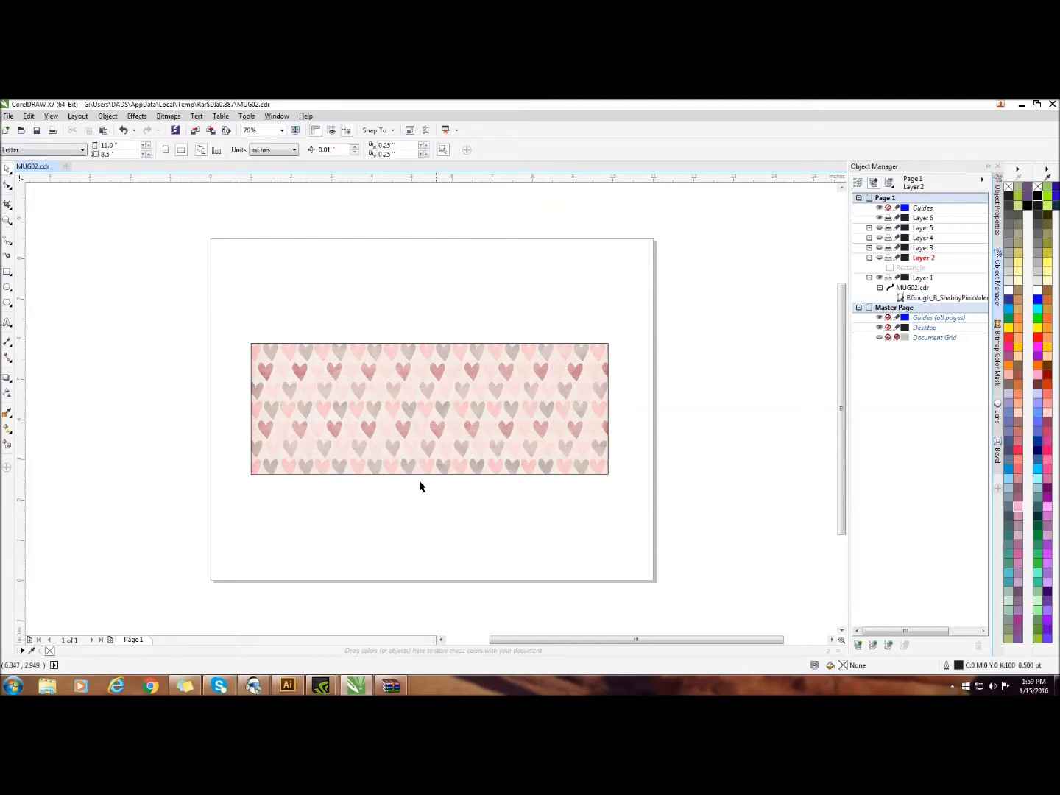
Move the filled mug outline slightly up and to the left on the page
left_click(360, 390)
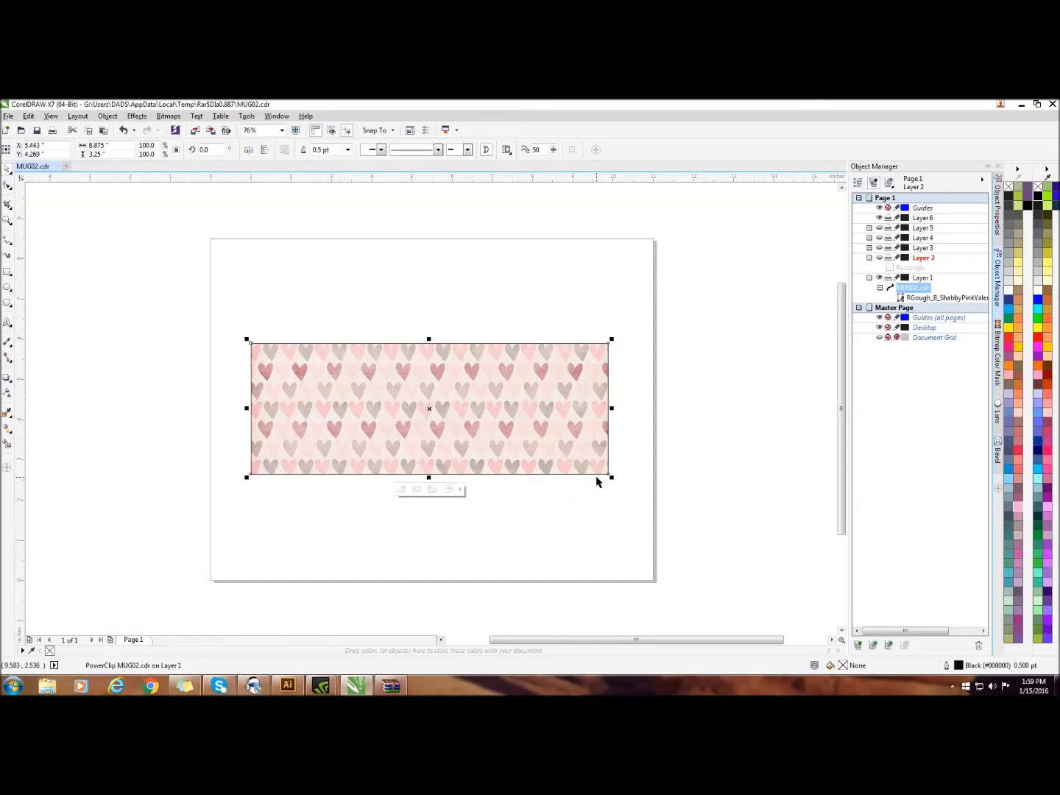
mouse_move(436, 409)
left_mouse_down()
mouse_move(486, 414)
mouse_move(443, 500)
mouse_move(452, 505)
mouse_move(428, 397)
left_mouse_up()
left_click(514, 515)
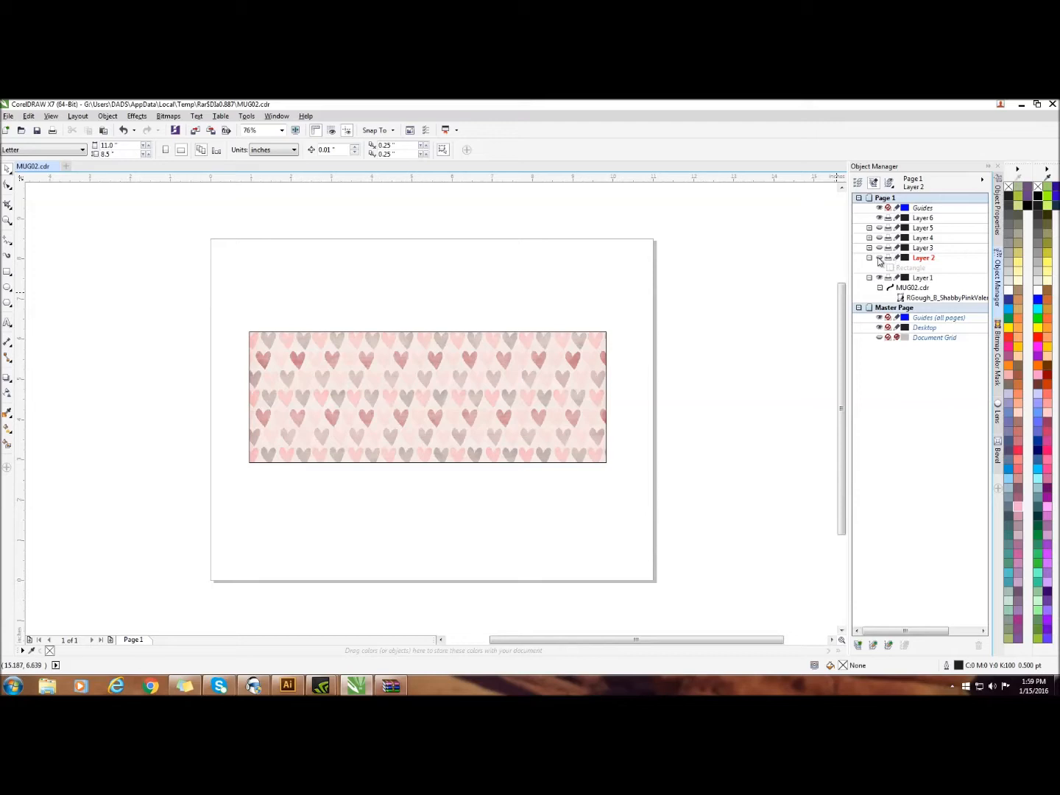
Import the couple's photo whose file name starts with 1375829 onto Layer 6, placing it beside the page's upper-left corner
double_click(921, 218)
left_click(924, 221)
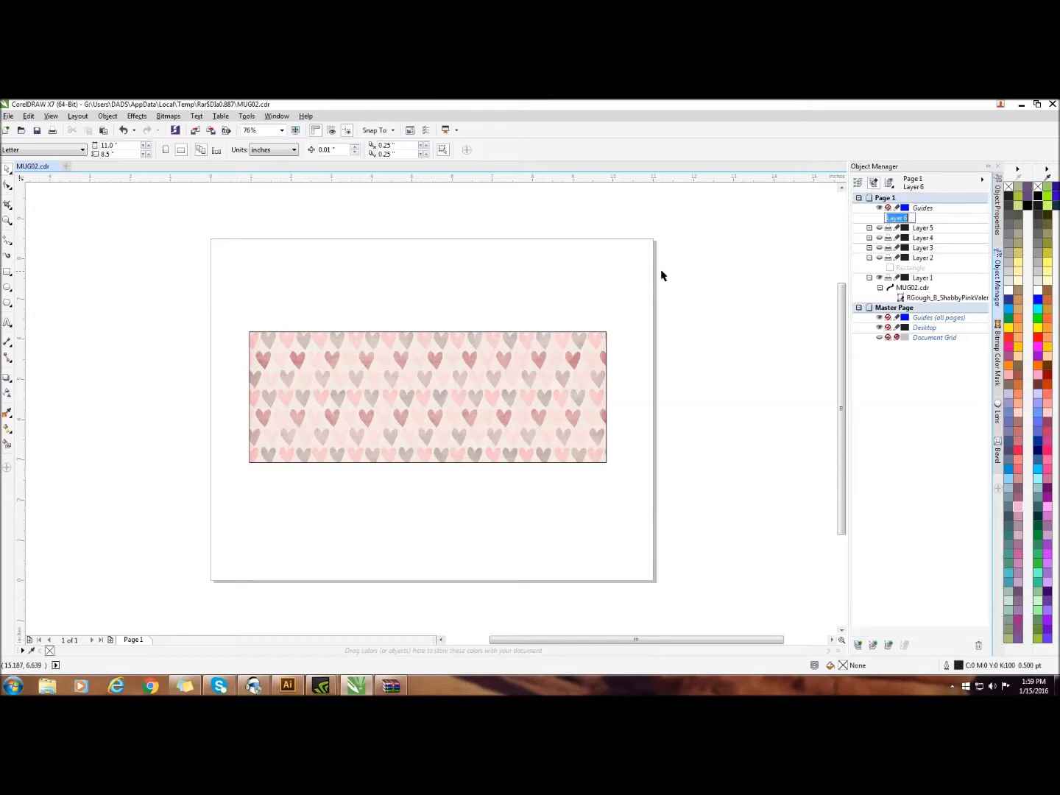
right_click(629, 260)
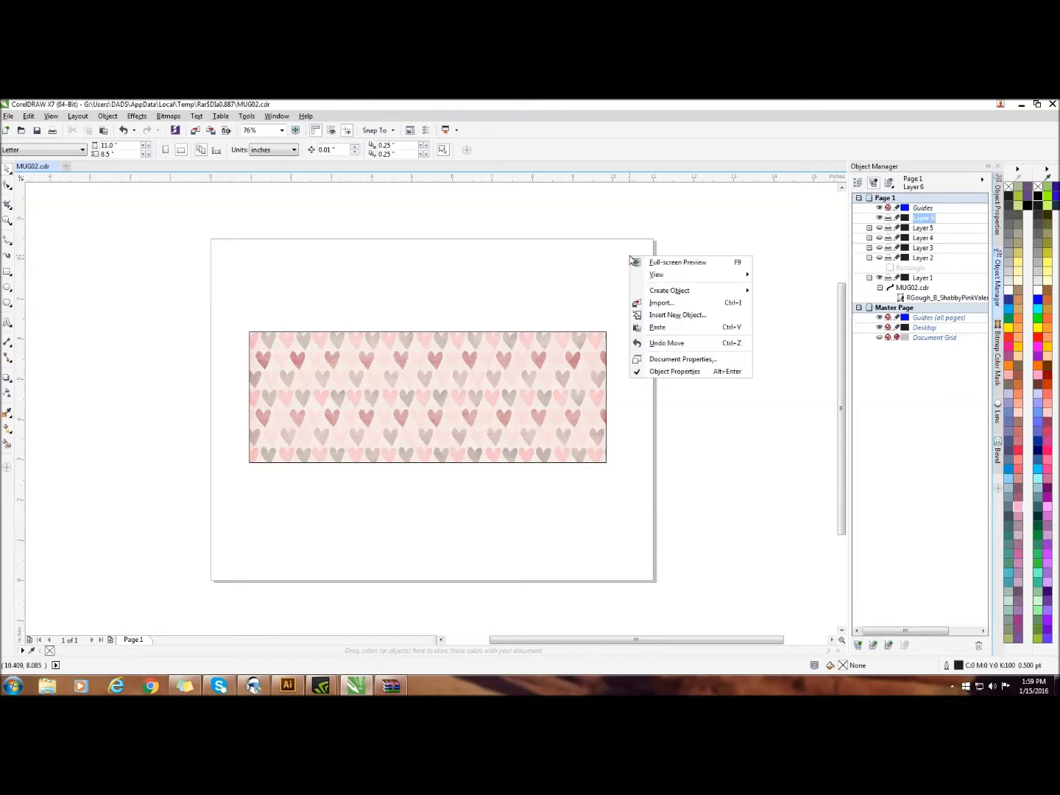
left_click(654, 305)
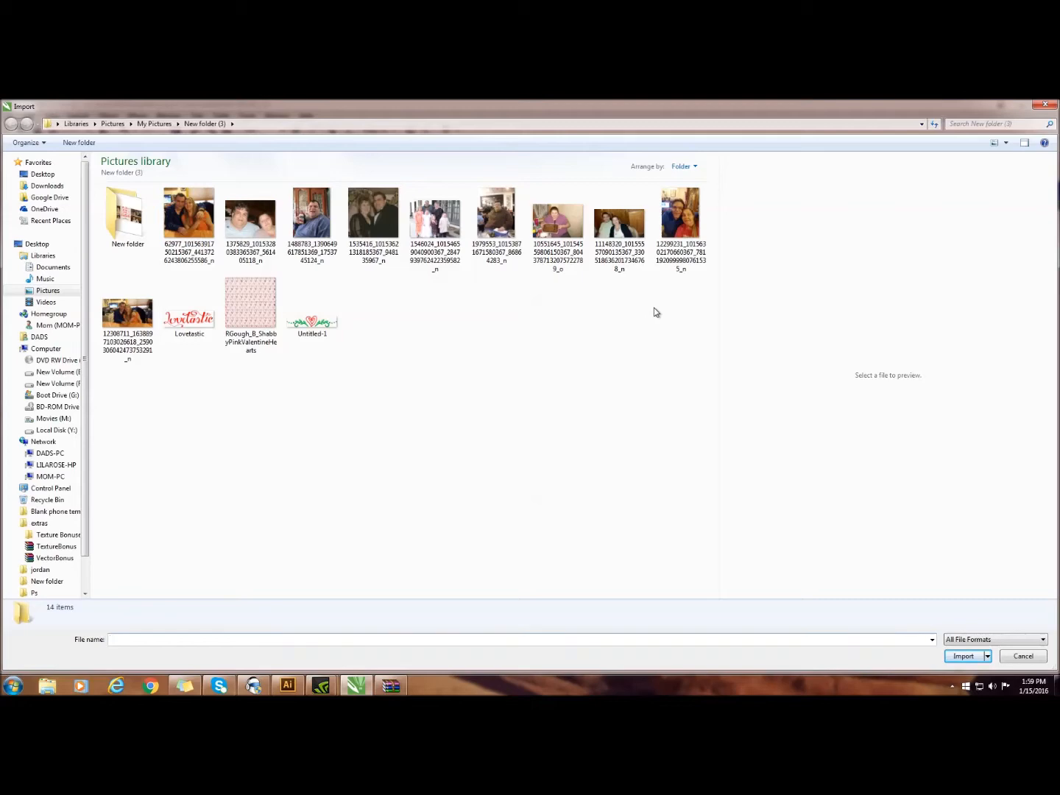
double_click(255, 225)
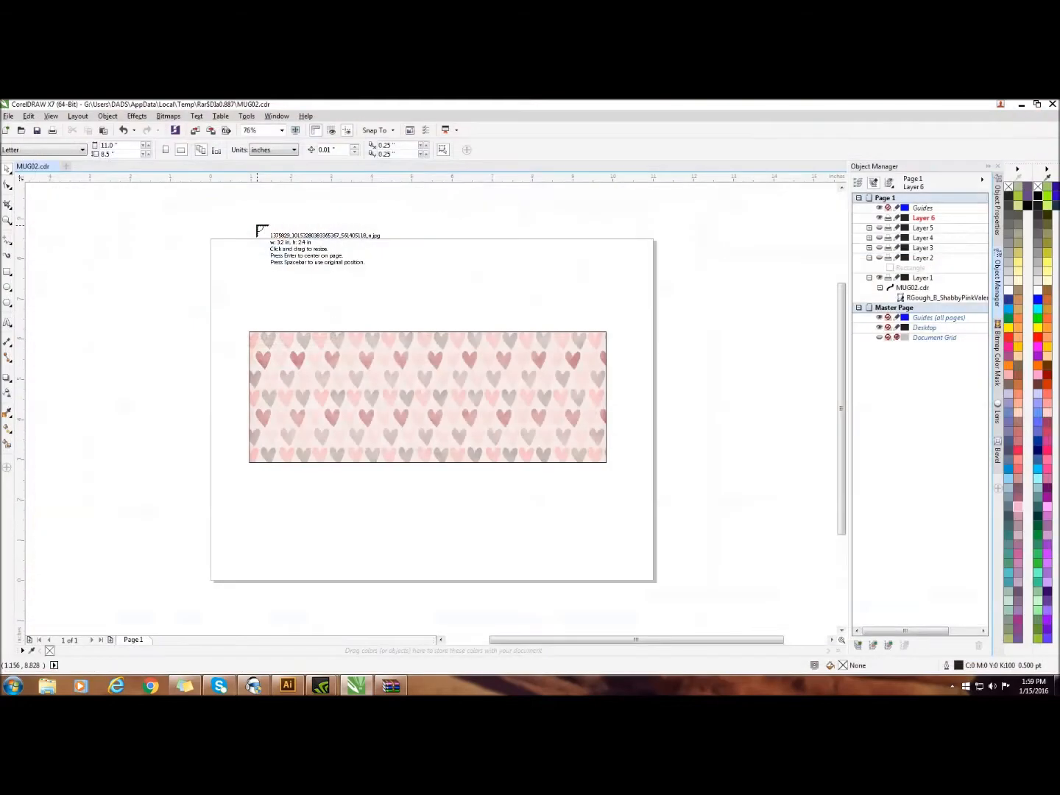
left_click(65, 211)
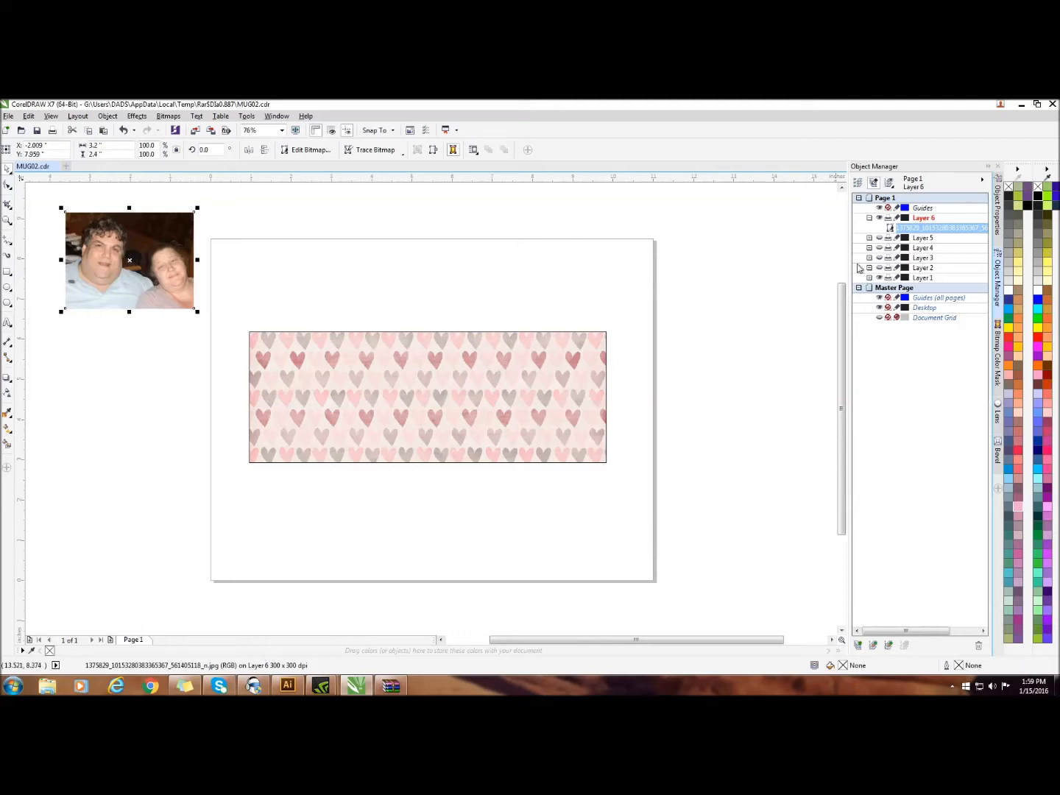
Show Layers 2, 3, 4 and 5 so that all four rectangular frames appear over the hearts background
left_click(879, 269)
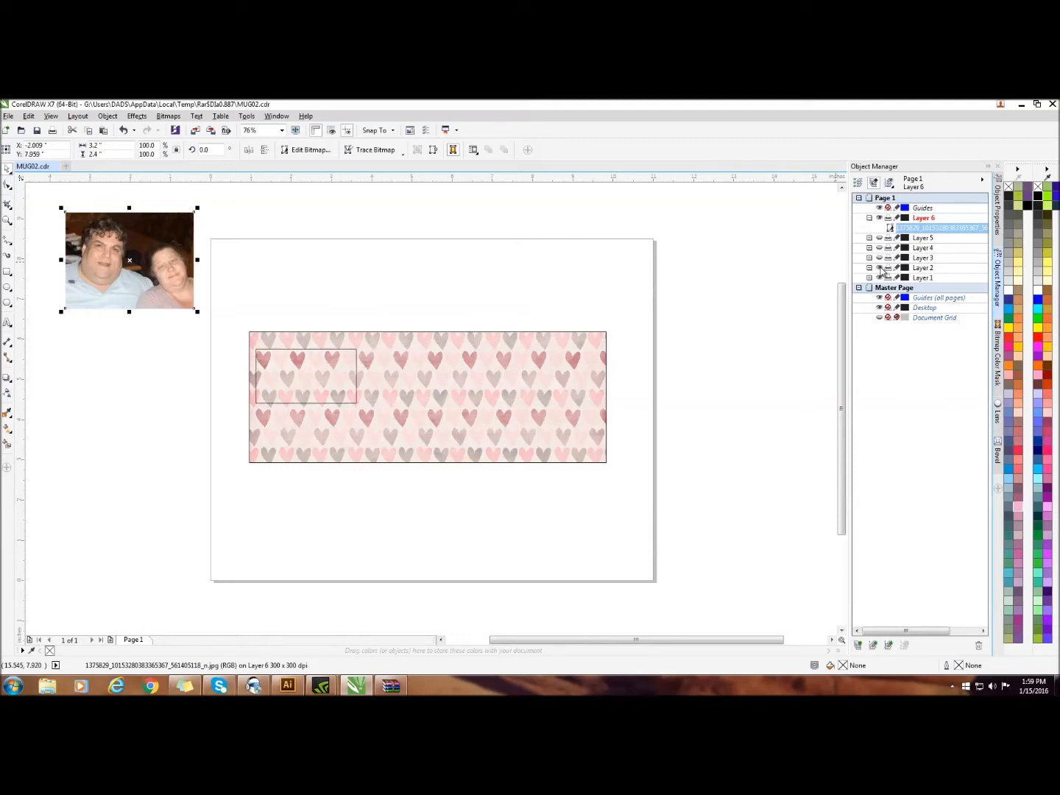
left_click(880, 268)
left_click(880, 268)
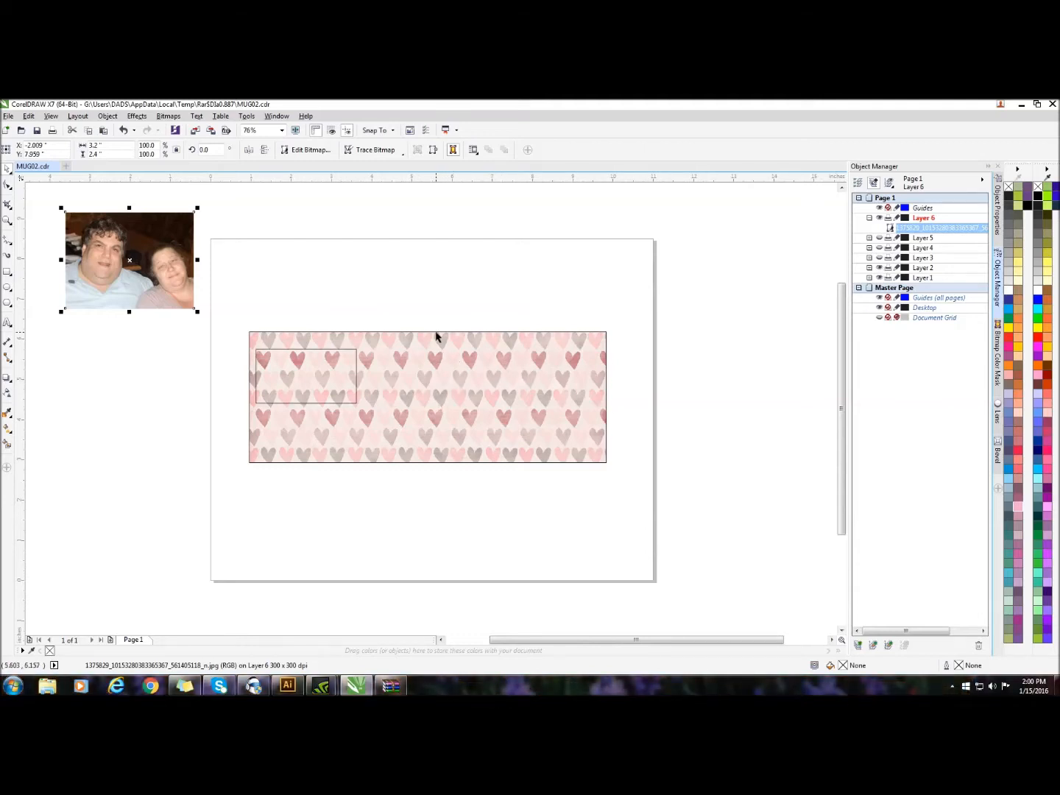
left_click(870, 279)
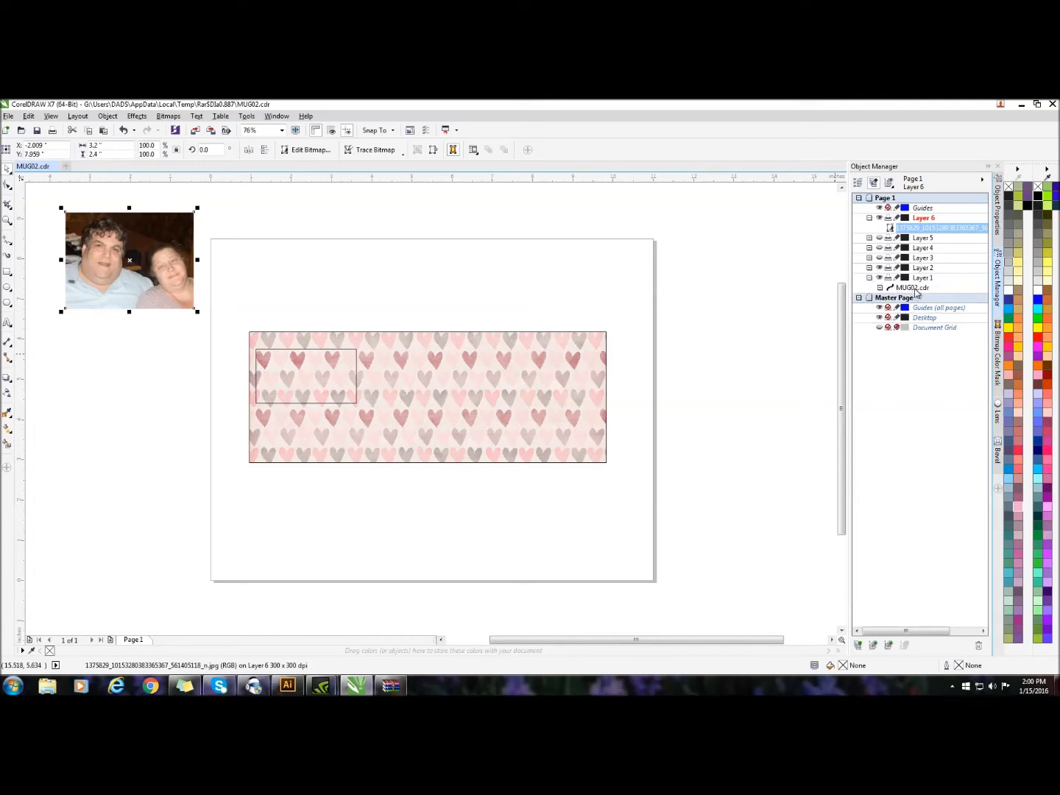
left_click(912, 288)
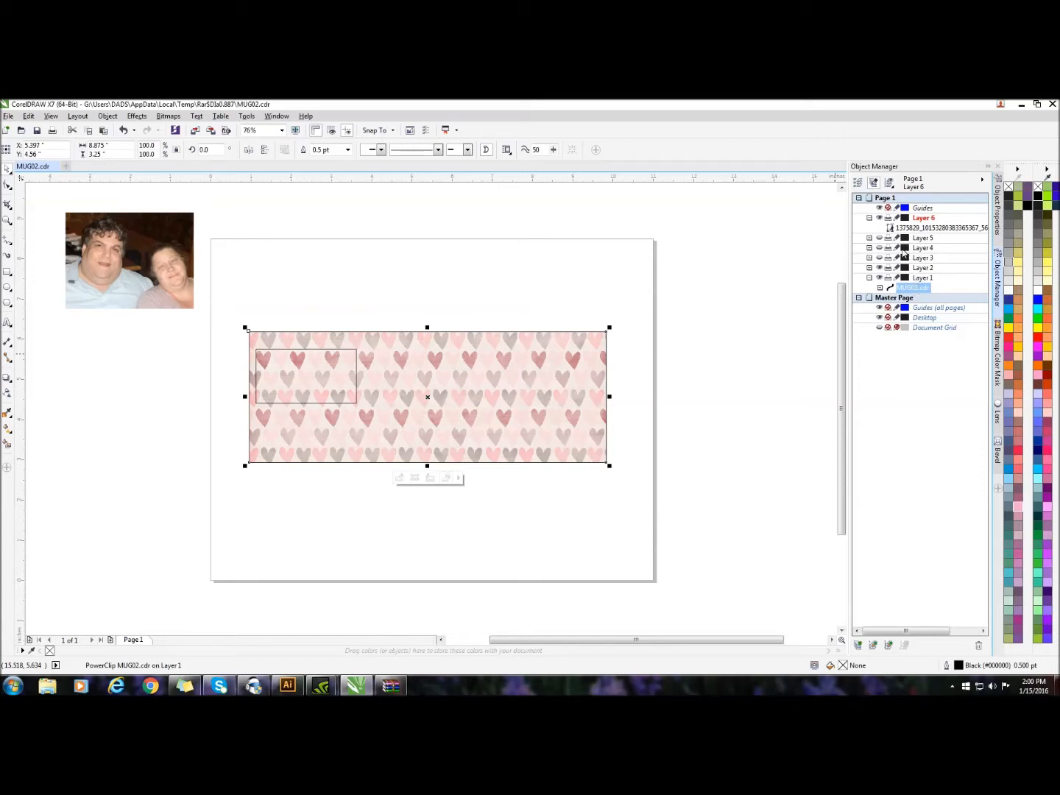
left_click(880, 249)
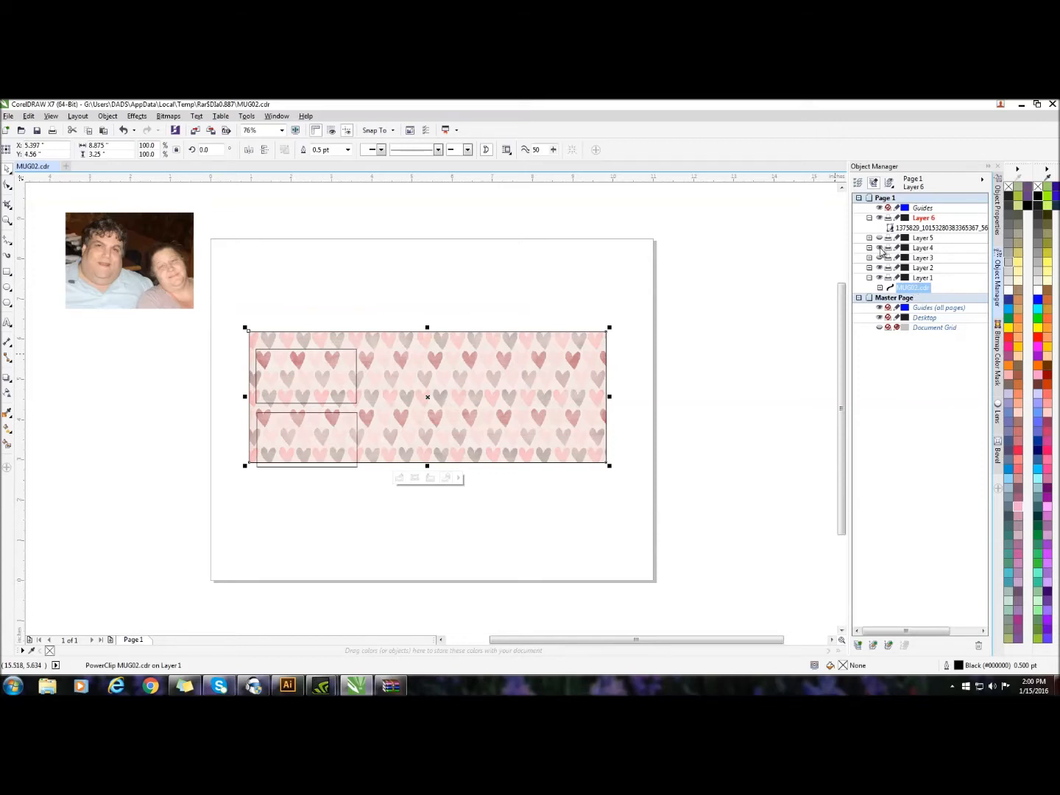
left_click(879, 258)
left_click(878, 238)
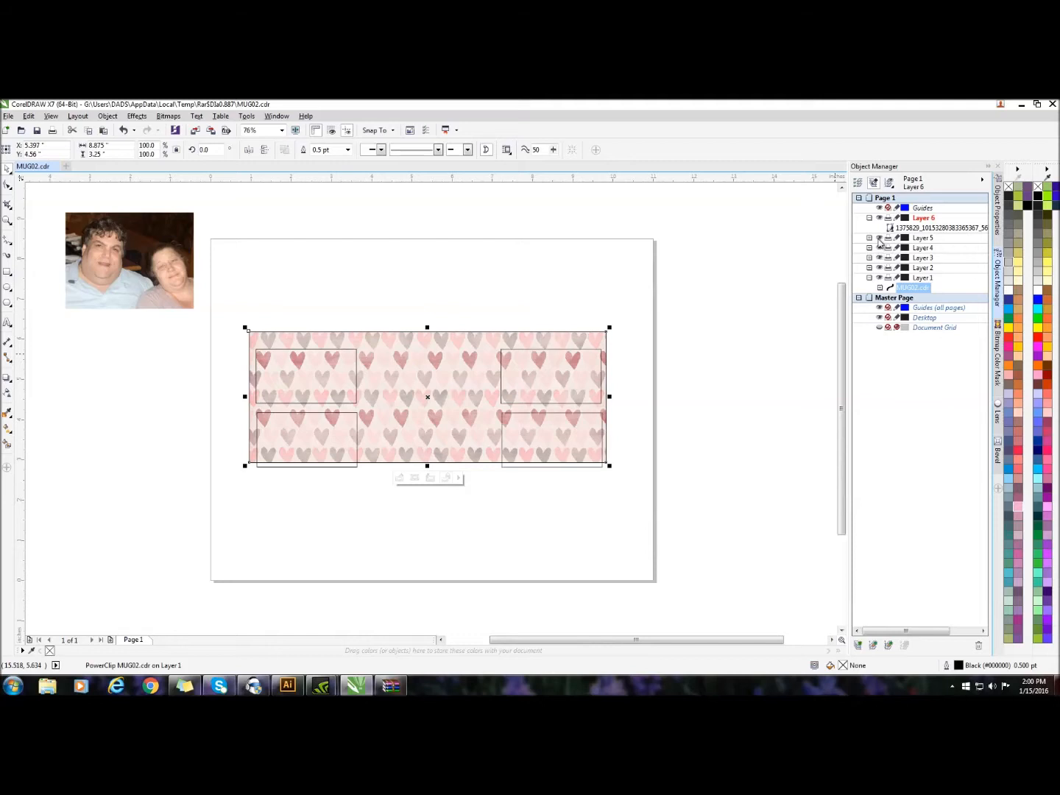
left_click(913, 289)
left_click(913, 288)
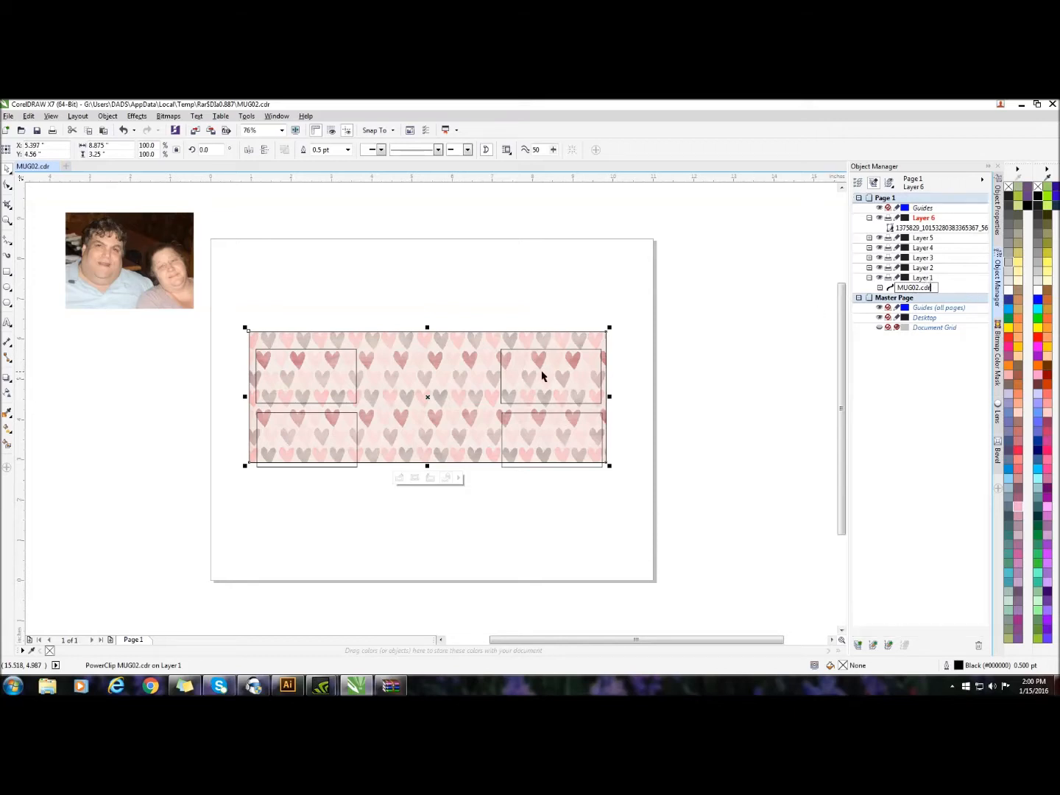
left_click(924, 277)
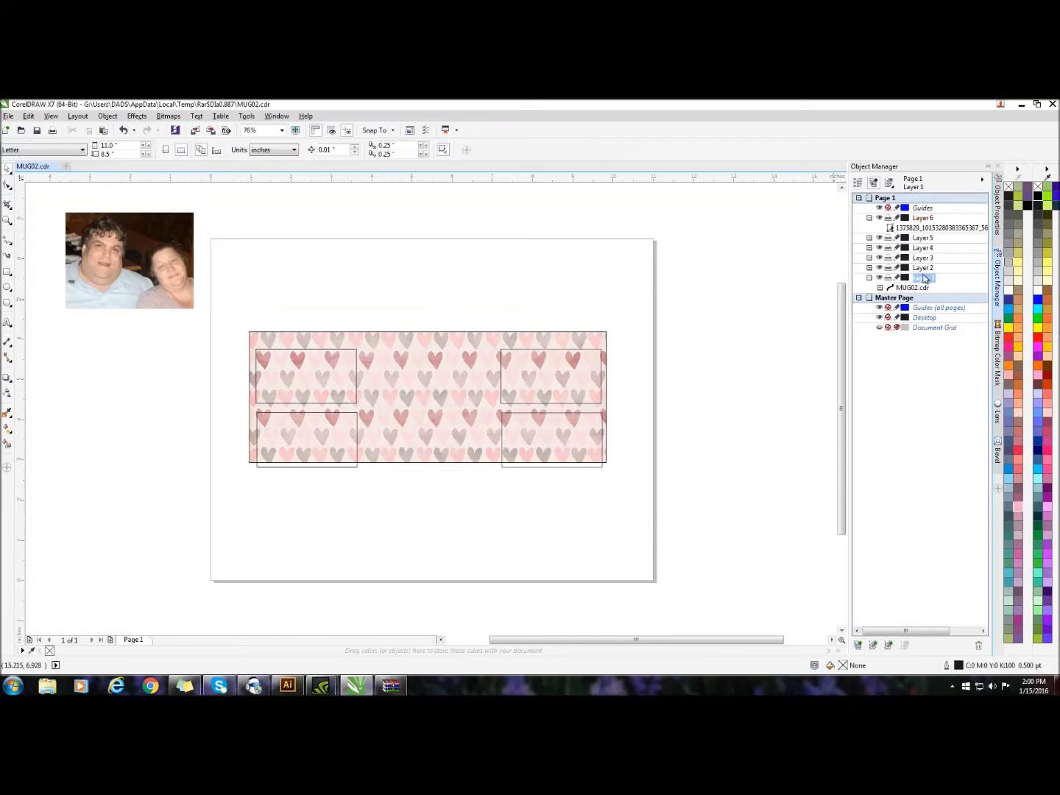
key("Down")
key("Down")
key("Down")
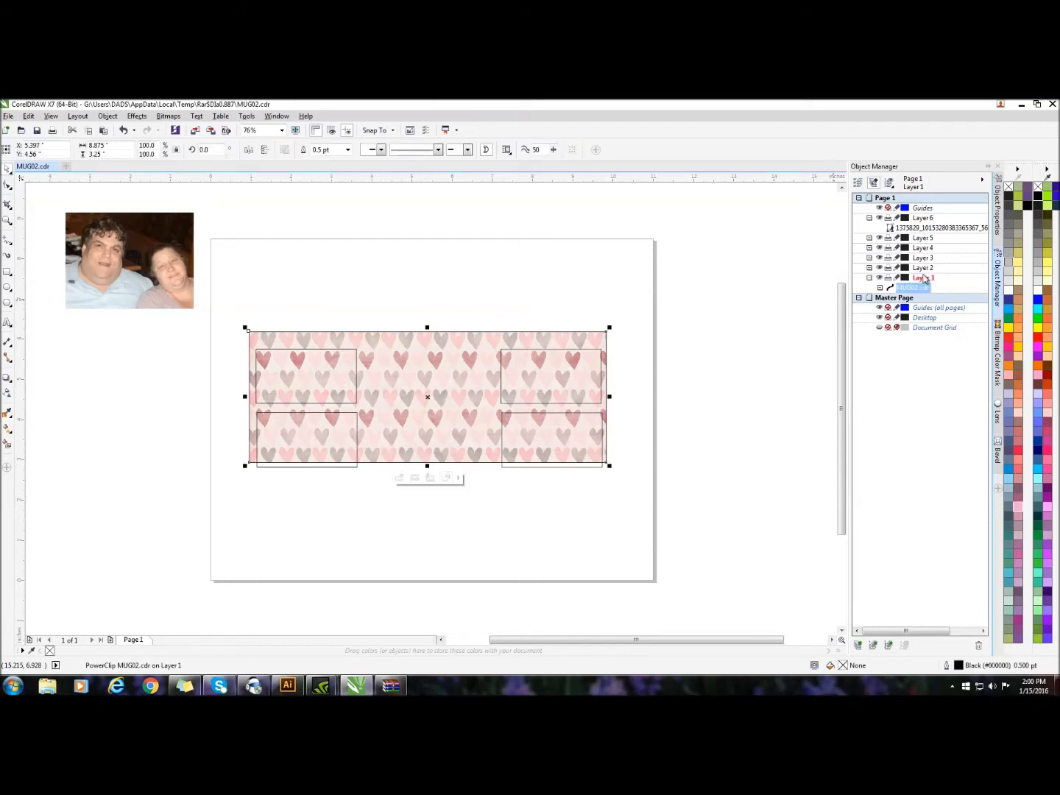
left_click(924, 277)
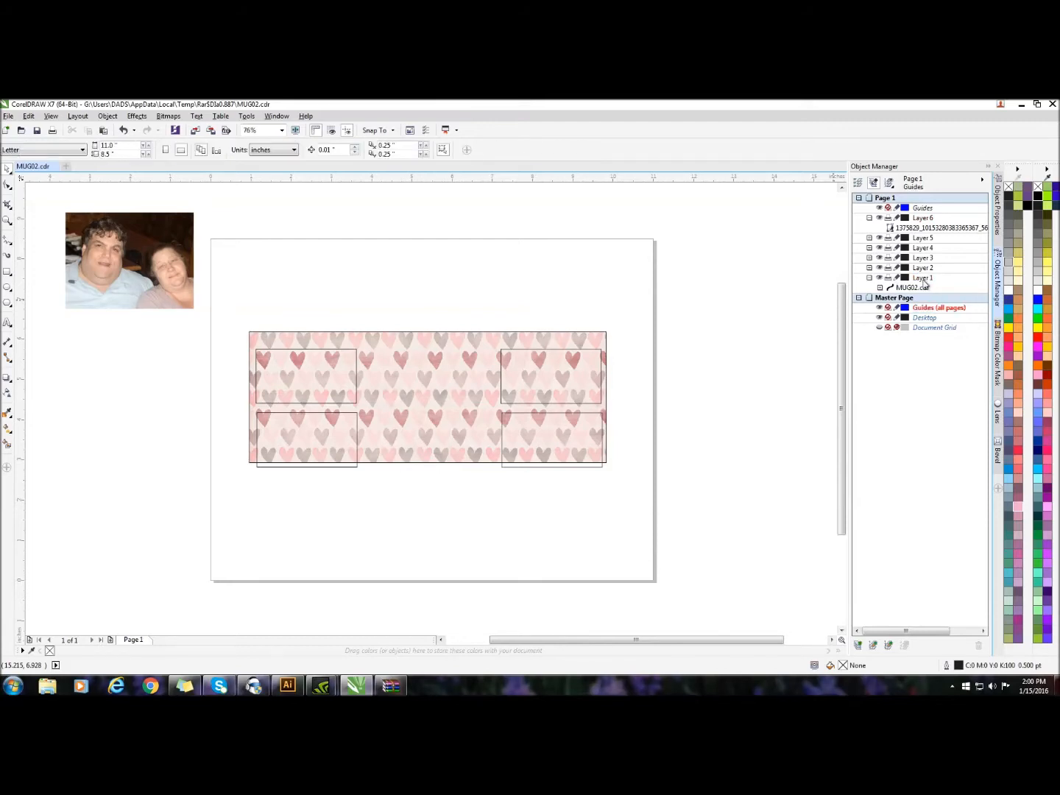
Move the hearts-filled mug outline down around the four frames, nudge it to about X 5.425 in, Y 4.283 in, and deselect it
left_click(440, 384)
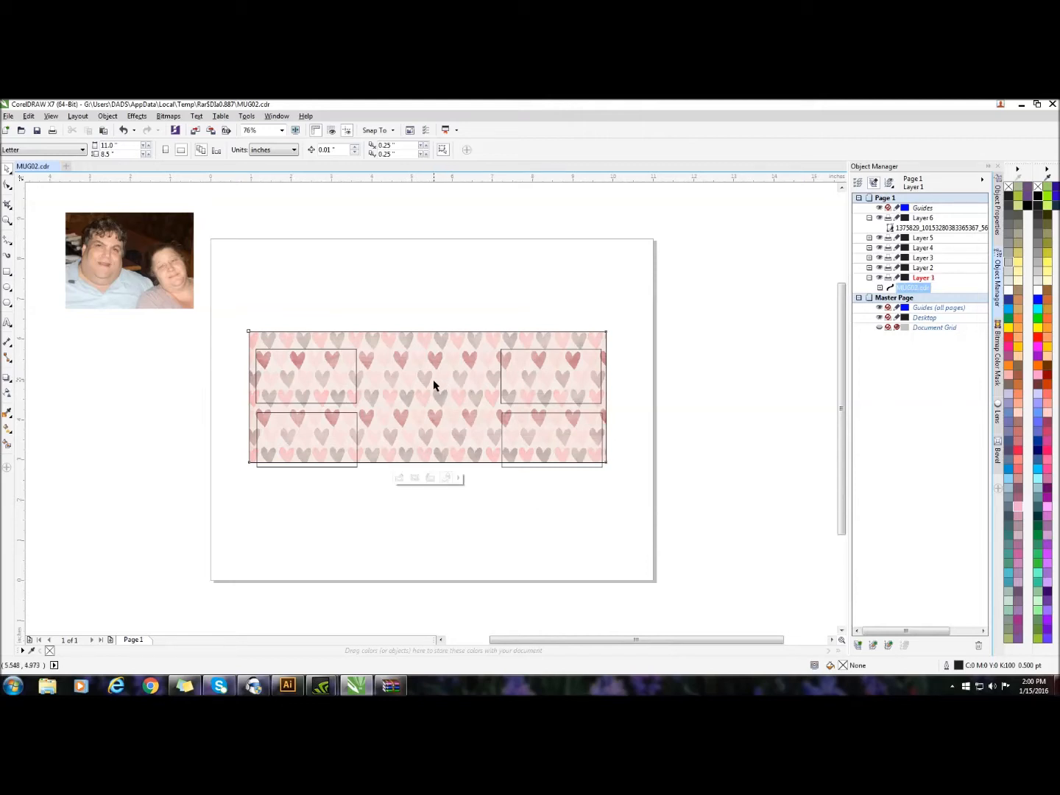
left_click_drag(429, 396, 427, 410)
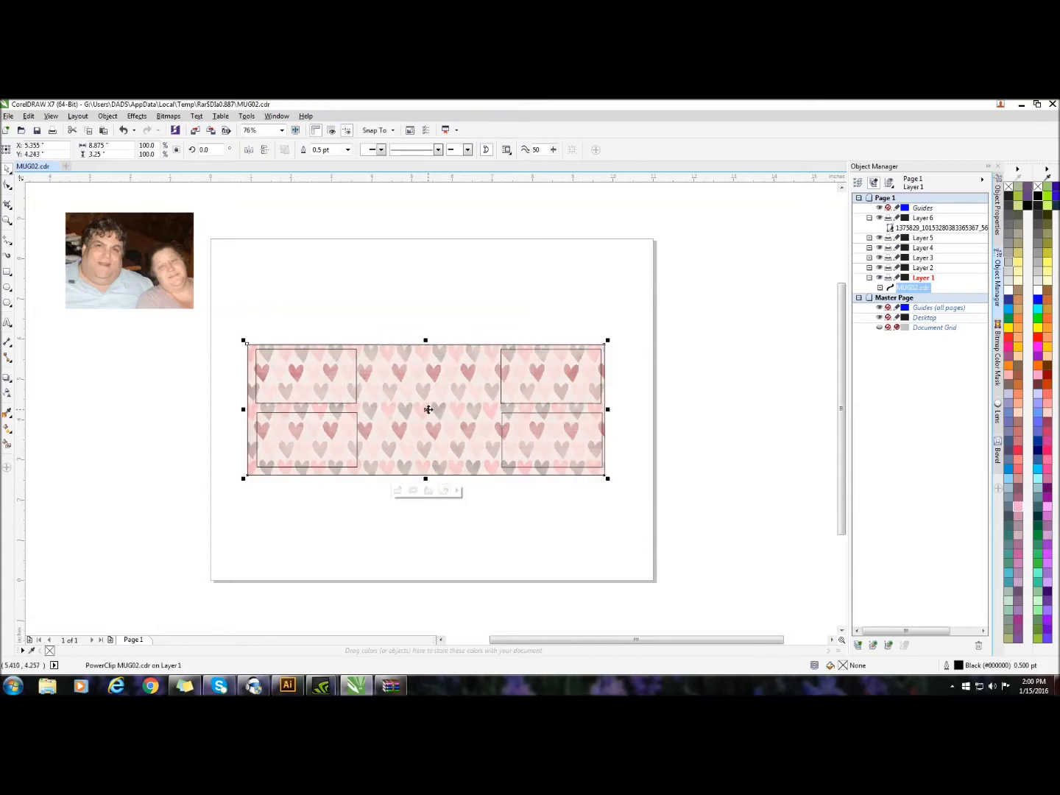
key("Right")
key("Right")
key("Right")
key("Right")
key("Right")
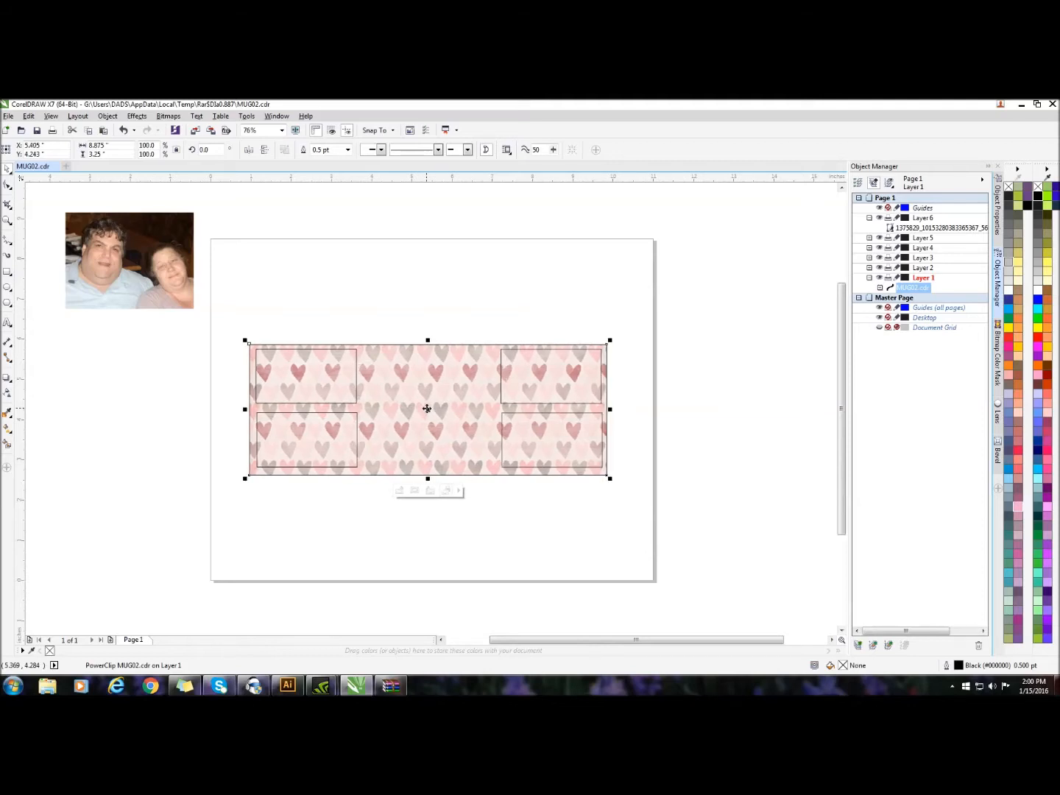
key("Up")
key("Up")
key("Up")
key("Right")
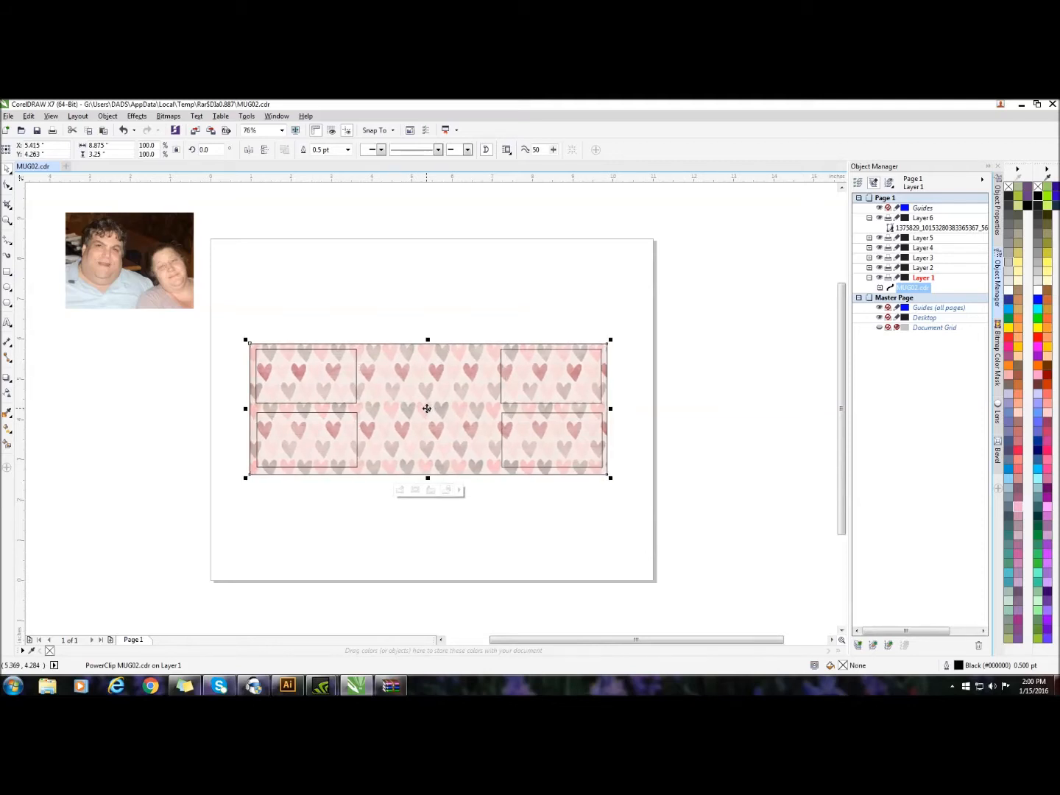
key("Up")
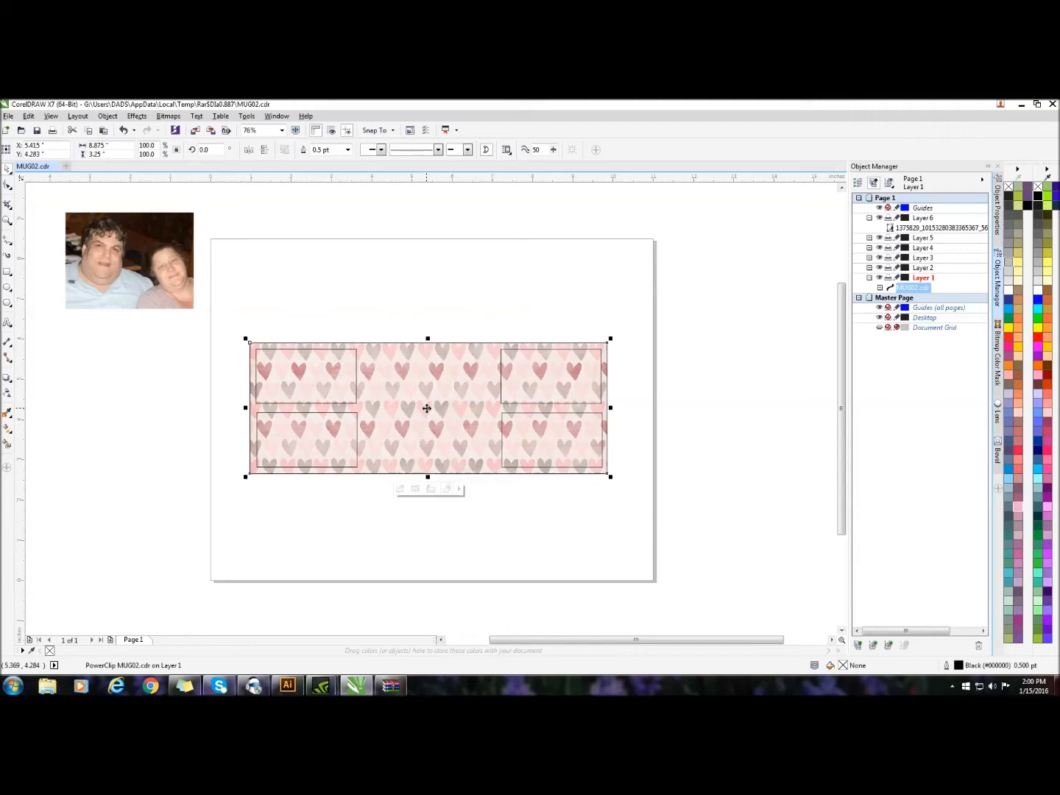
key("Right")
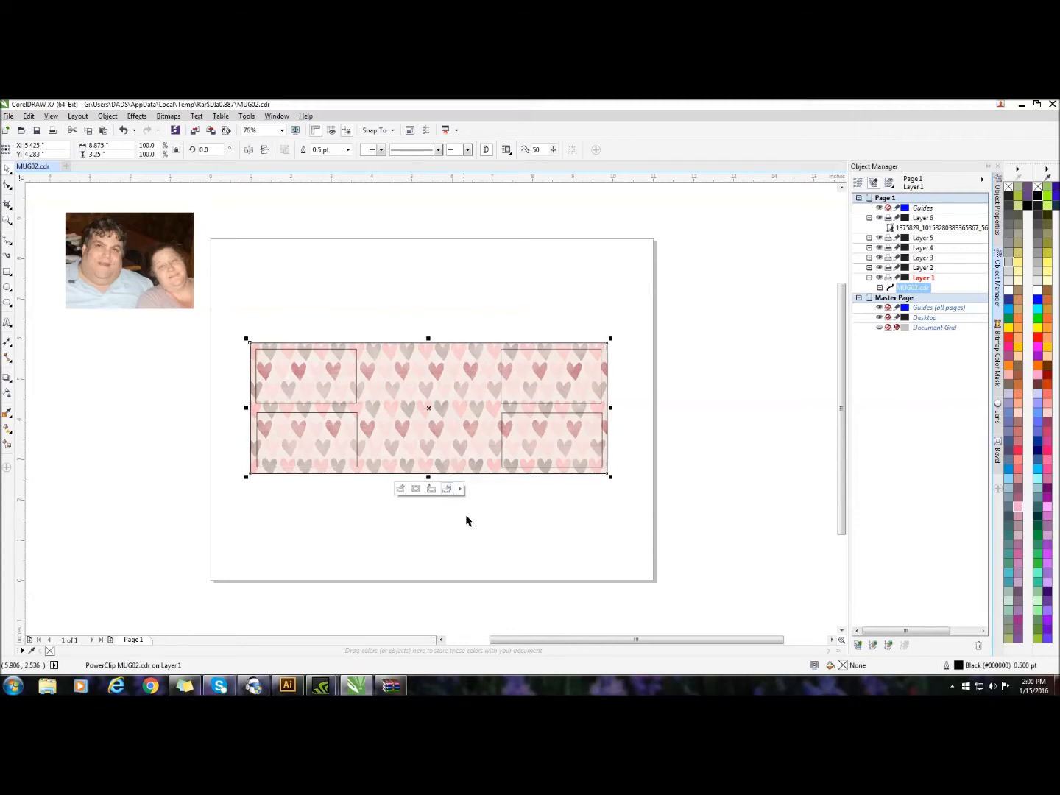
left_click(494, 528)
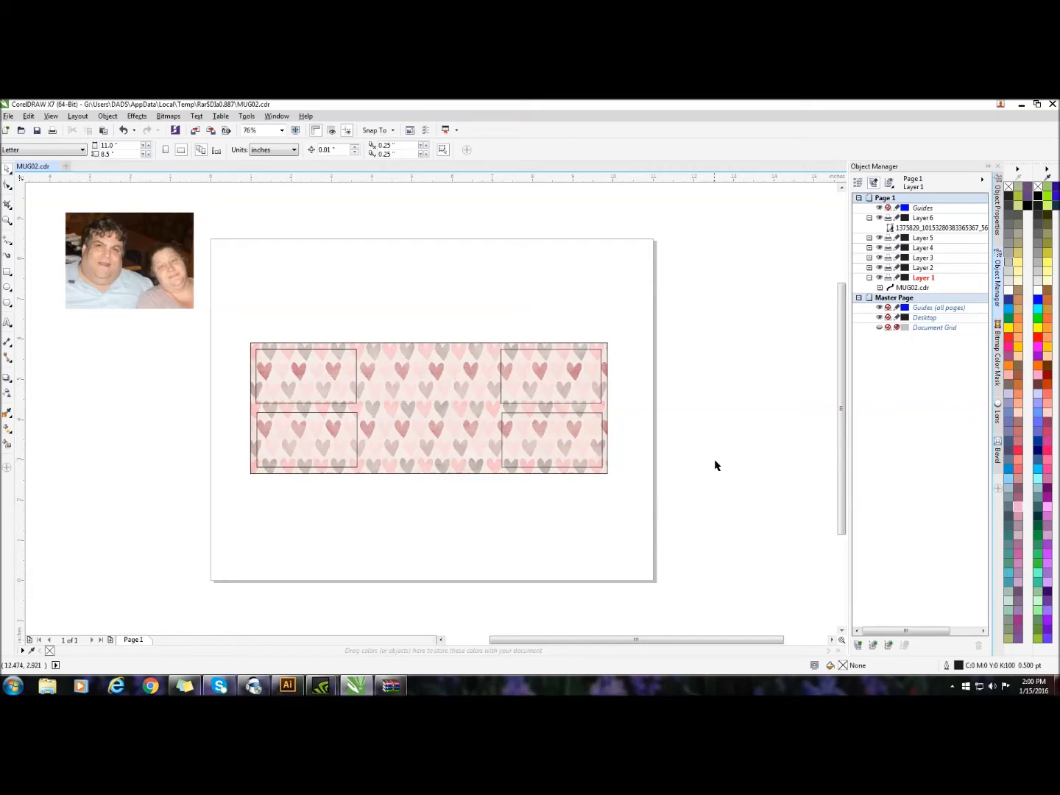
Hide Layers 3, 4 and 5, keeping Layer 2's frame visible over the background
left_click(877, 269)
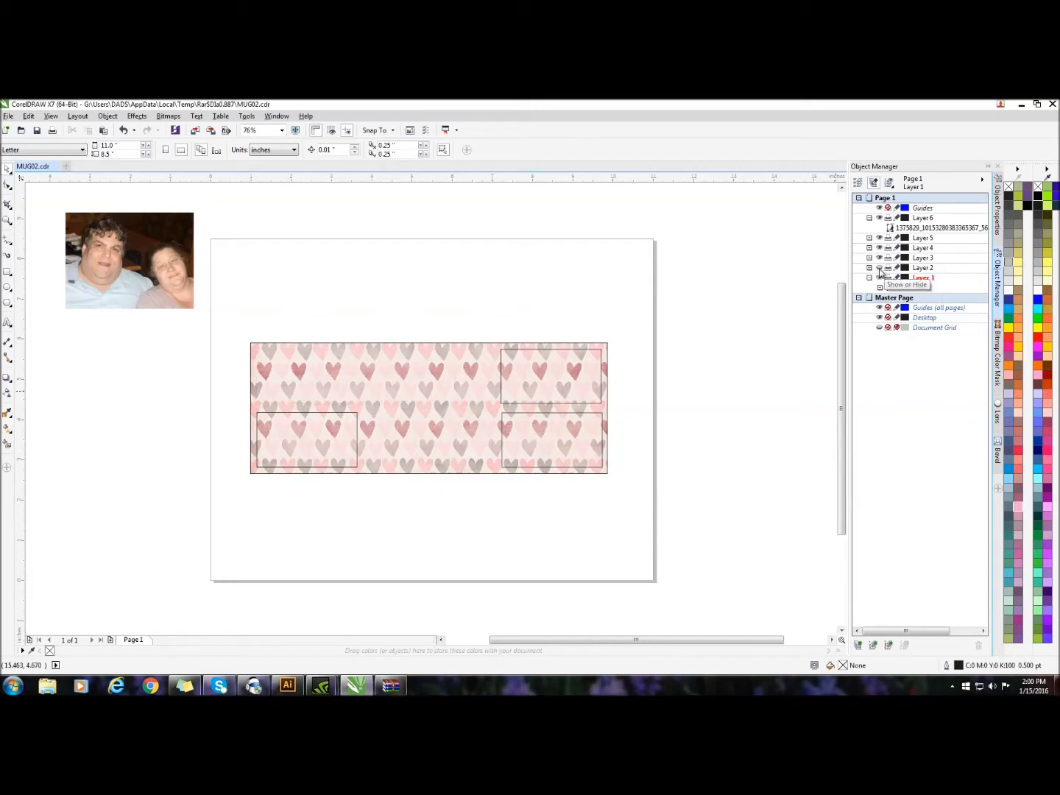
left_click(878, 268)
left_click(879, 269)
left_click(879, 269)
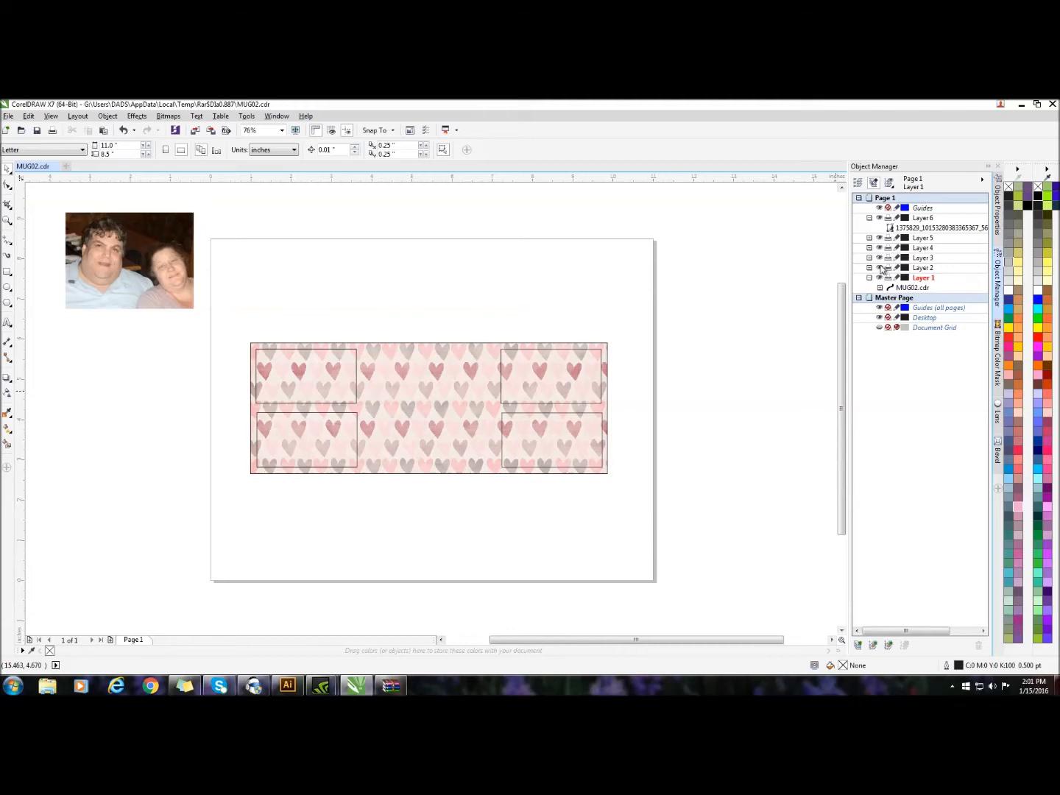
left_click(878, 257)
left_click(878, 249)
left_click(878, 237)
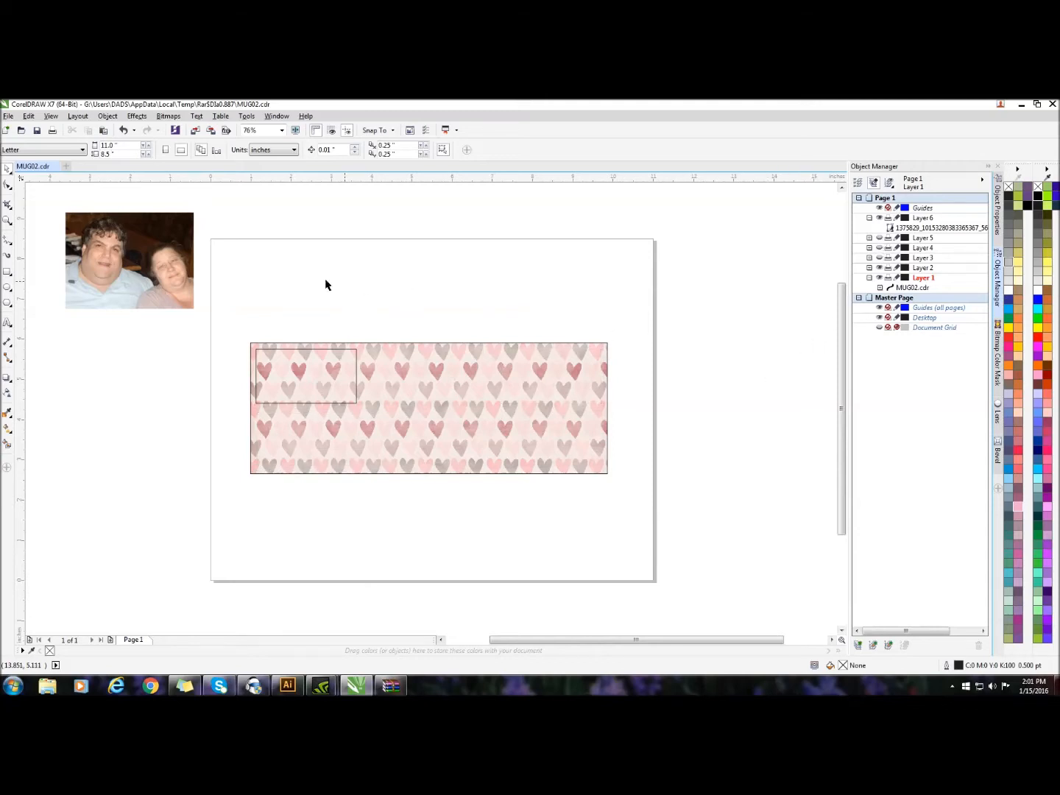
left_click(126, 234)
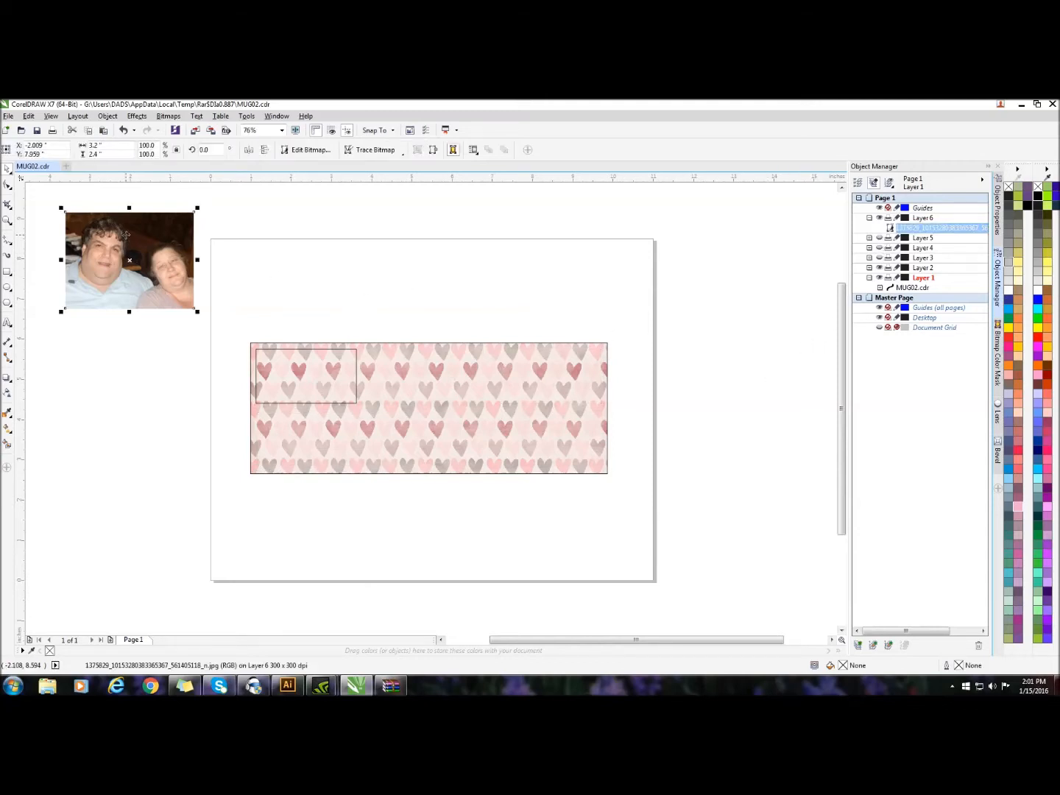
right_click(127, 234)
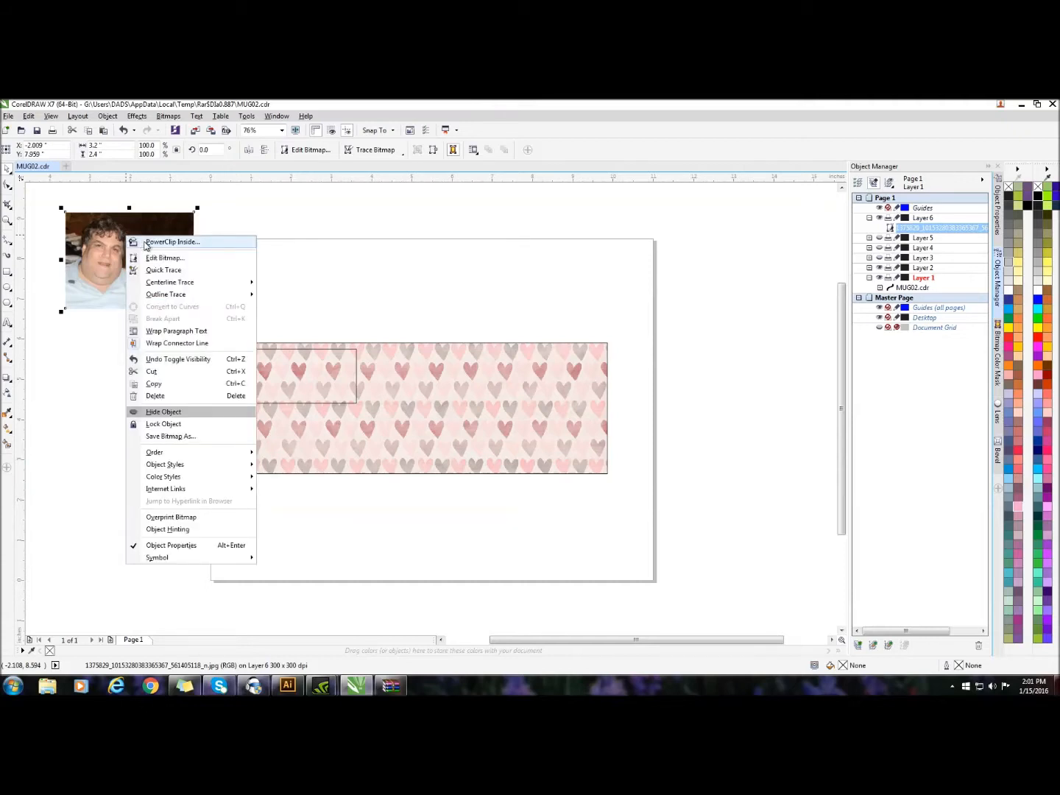
left_click(145, 242)
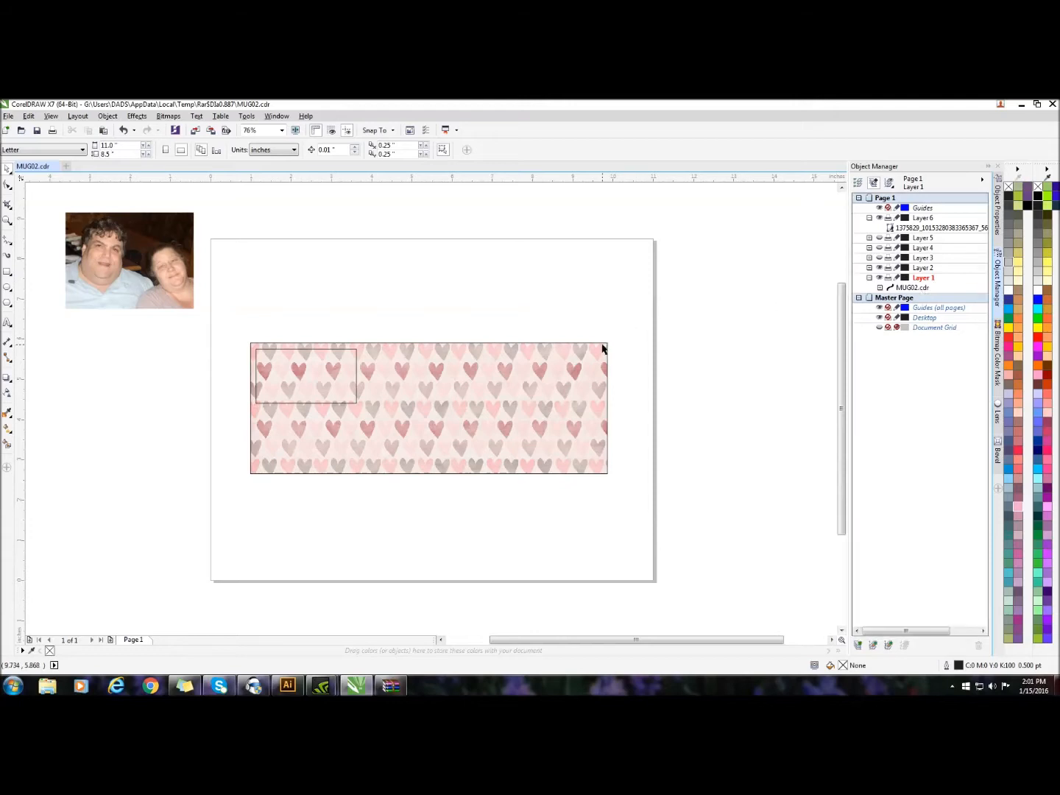
Hide the background on Layer 1 and PowerClip the couple's photo inside the rectangle on Layer 2
left_click(879, 278)
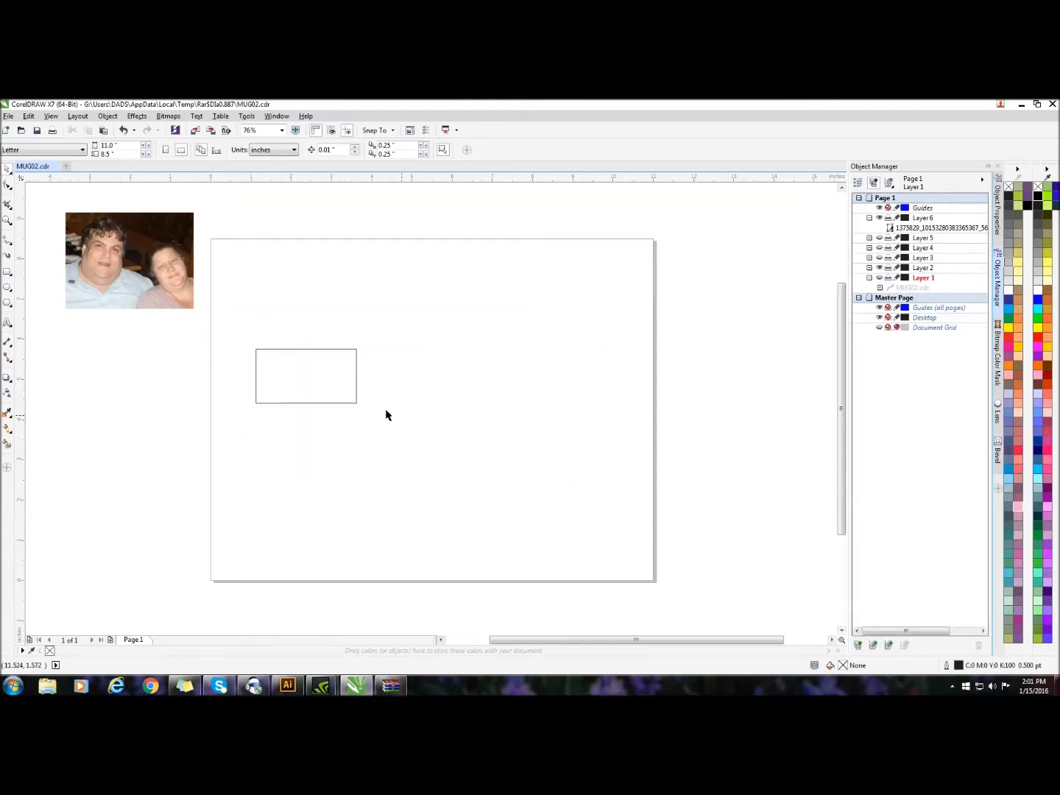
left_click(337, 387)
left_click(176, 258)
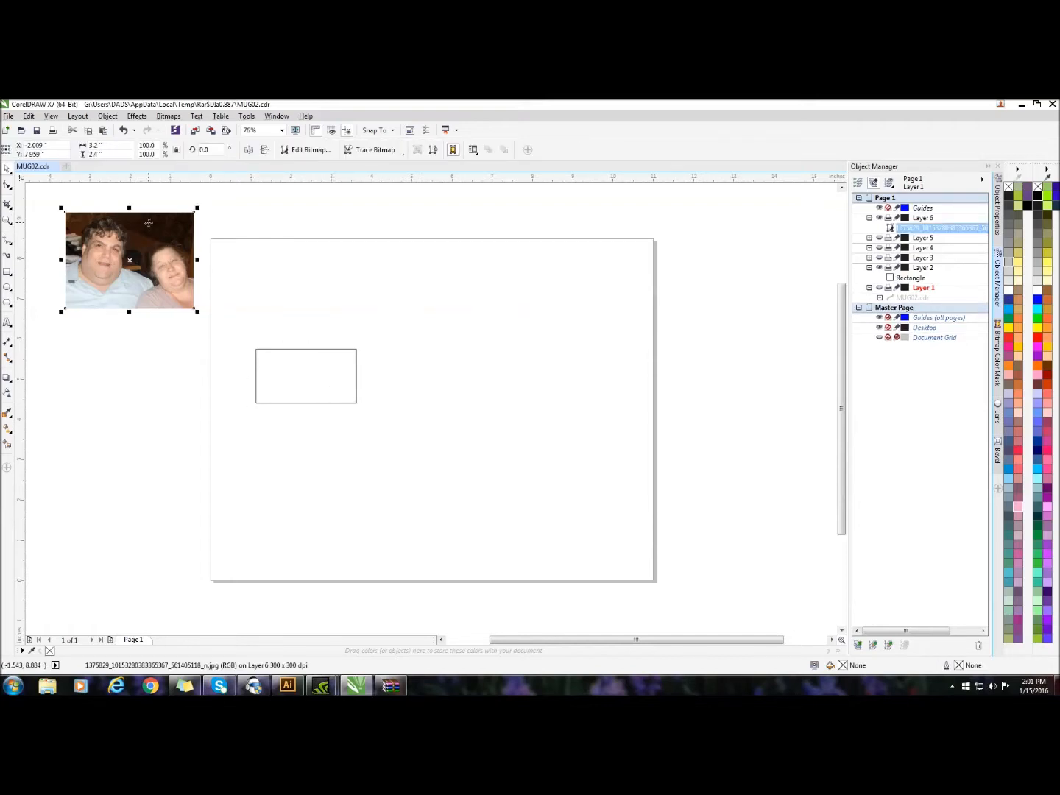
right_click(149, 227)
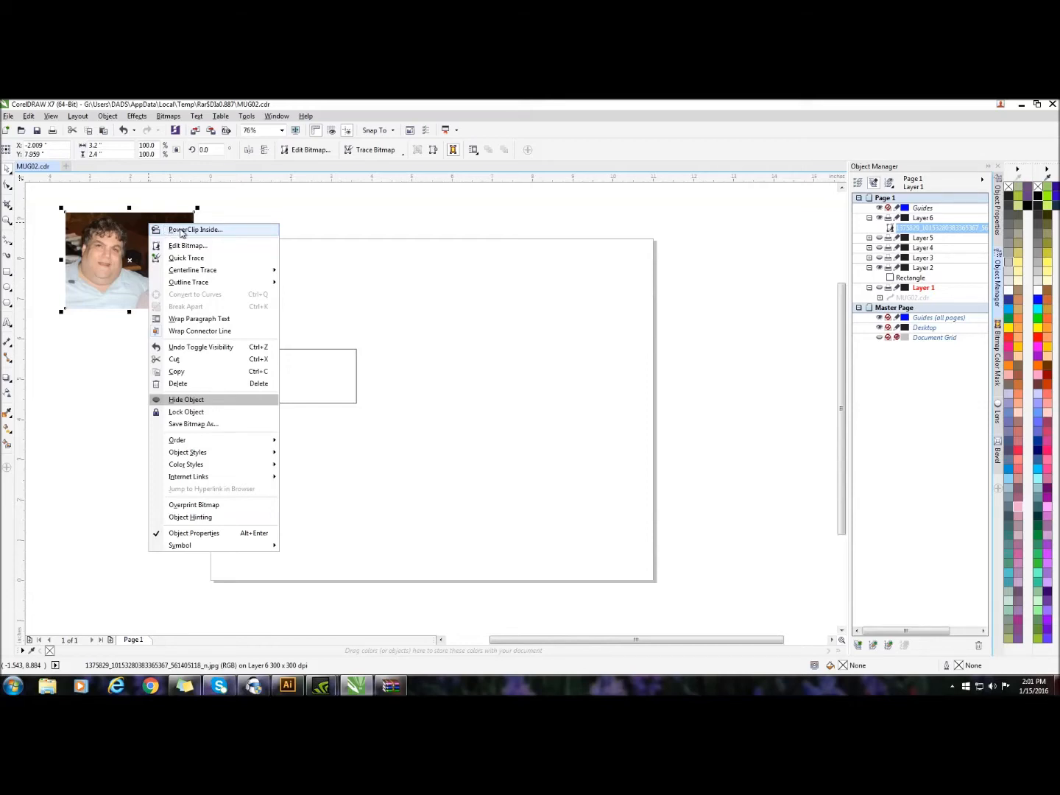
left_click(181, 231)
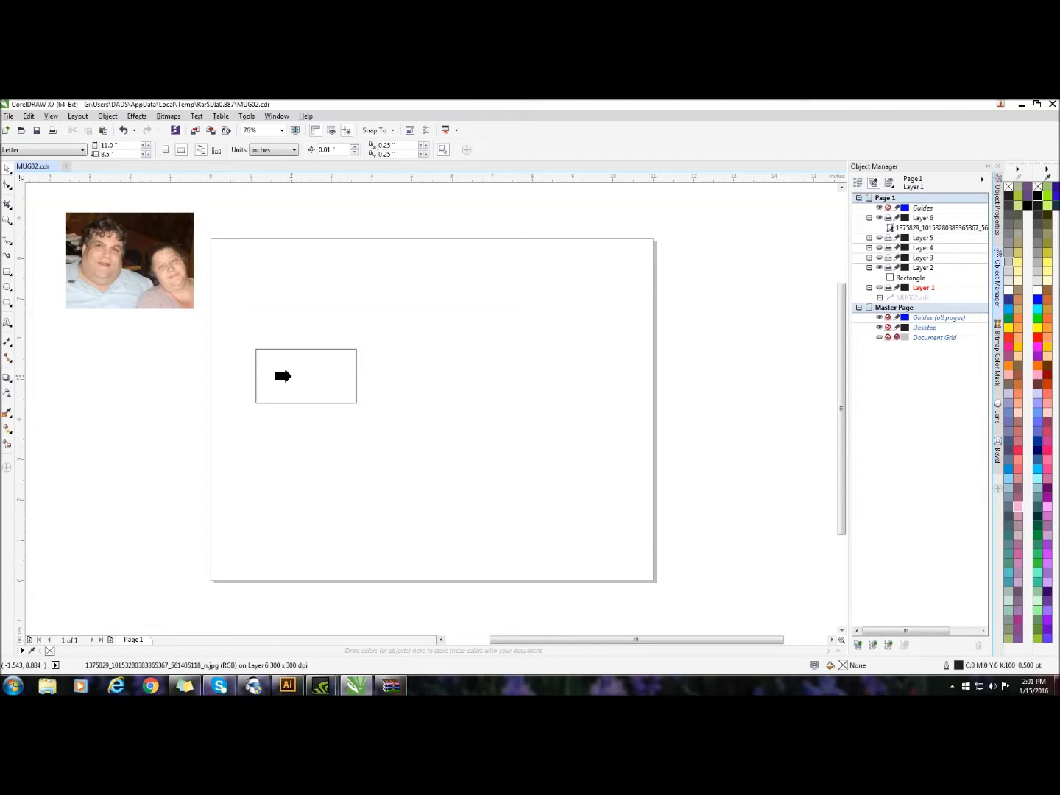
left_click(284, 376)
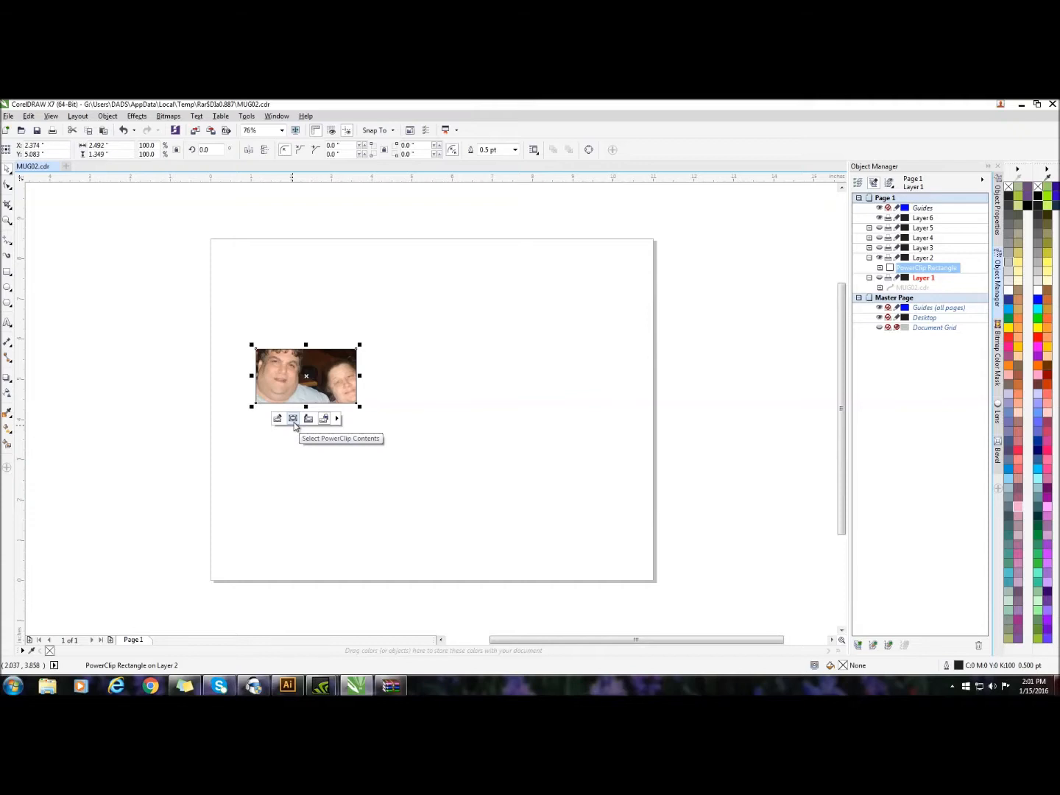
Select the PowerClip contents of the Layer 2 frame and scale the photo down to about 2.6 by 1.96 in
left_click(294, 419)
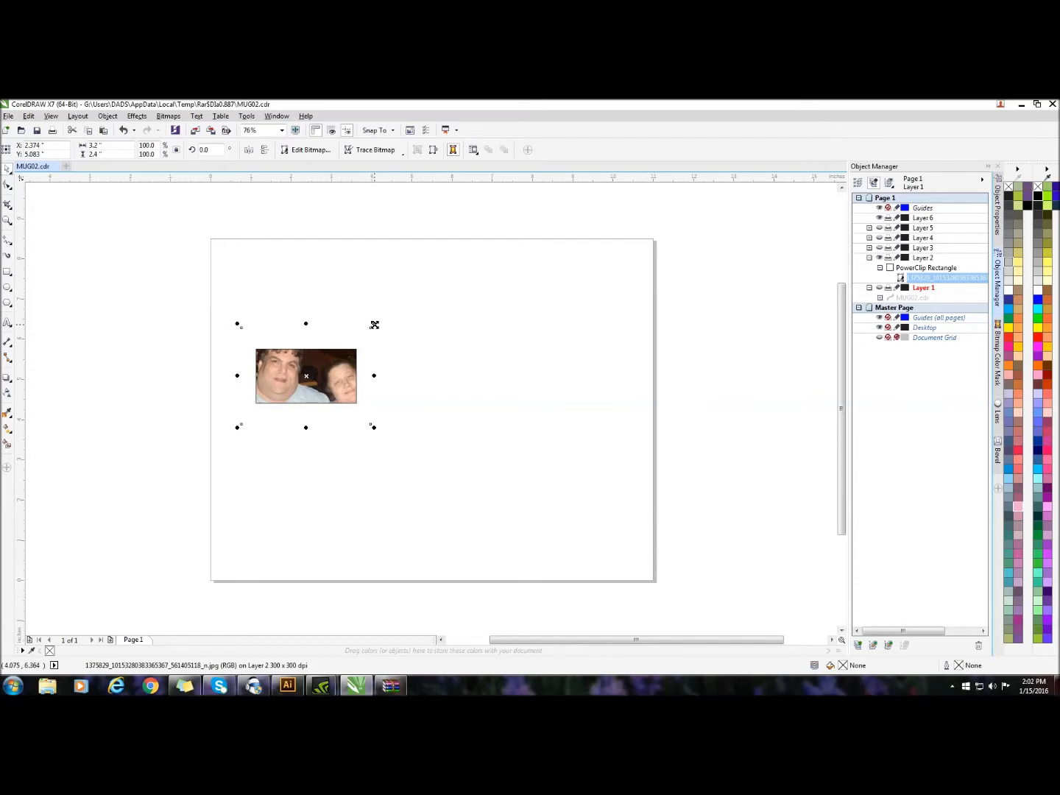
left_click_drag(373, 325, 370, 332)
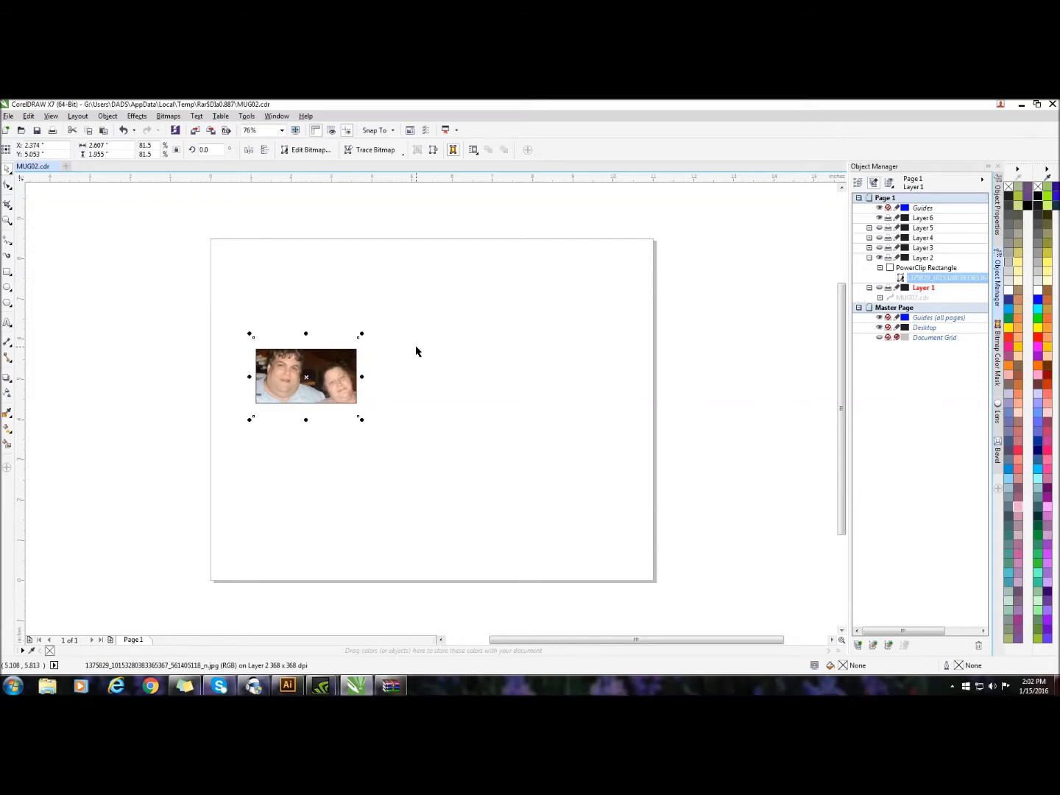
left_click(483, 276)
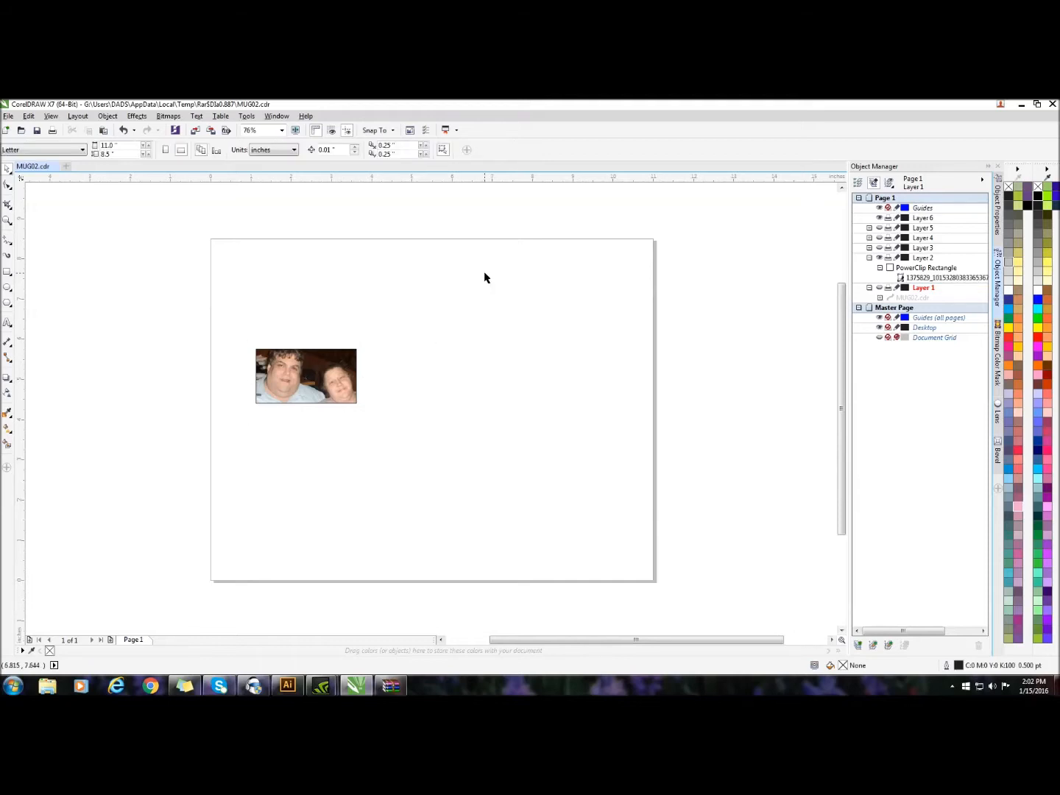
left_click(352, 376)
left_click(515, 357)
left_click(315, 361)
left_click(507, 317)
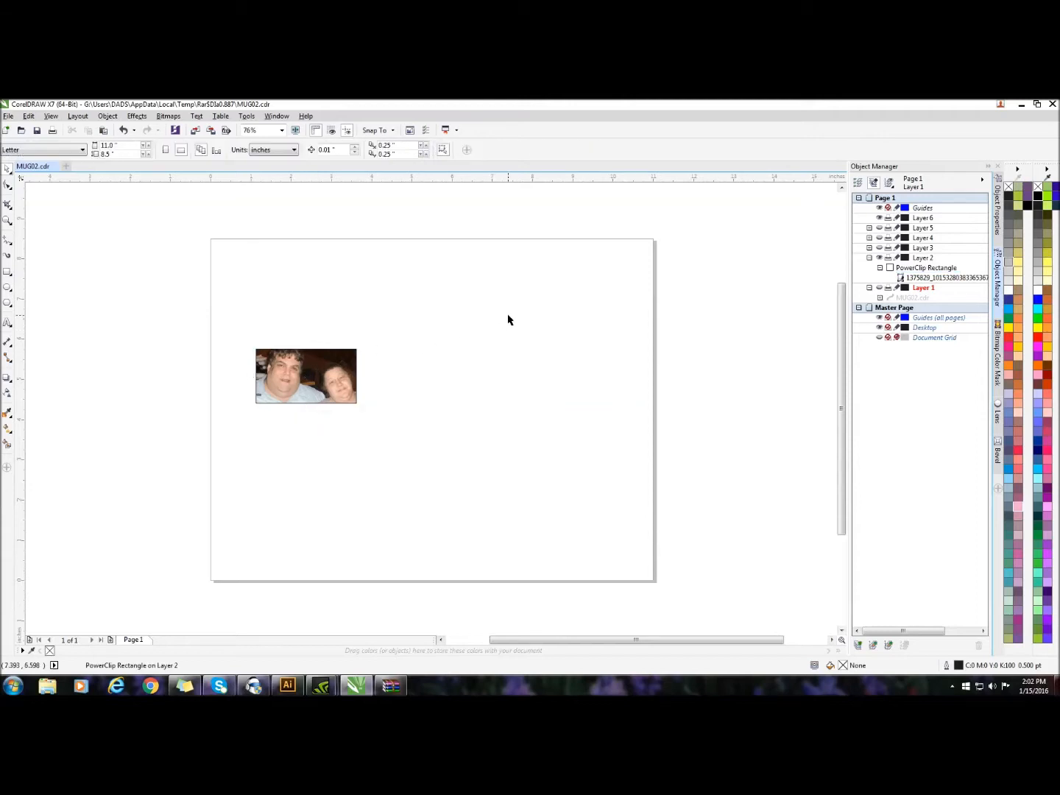
left_click(331, 371)
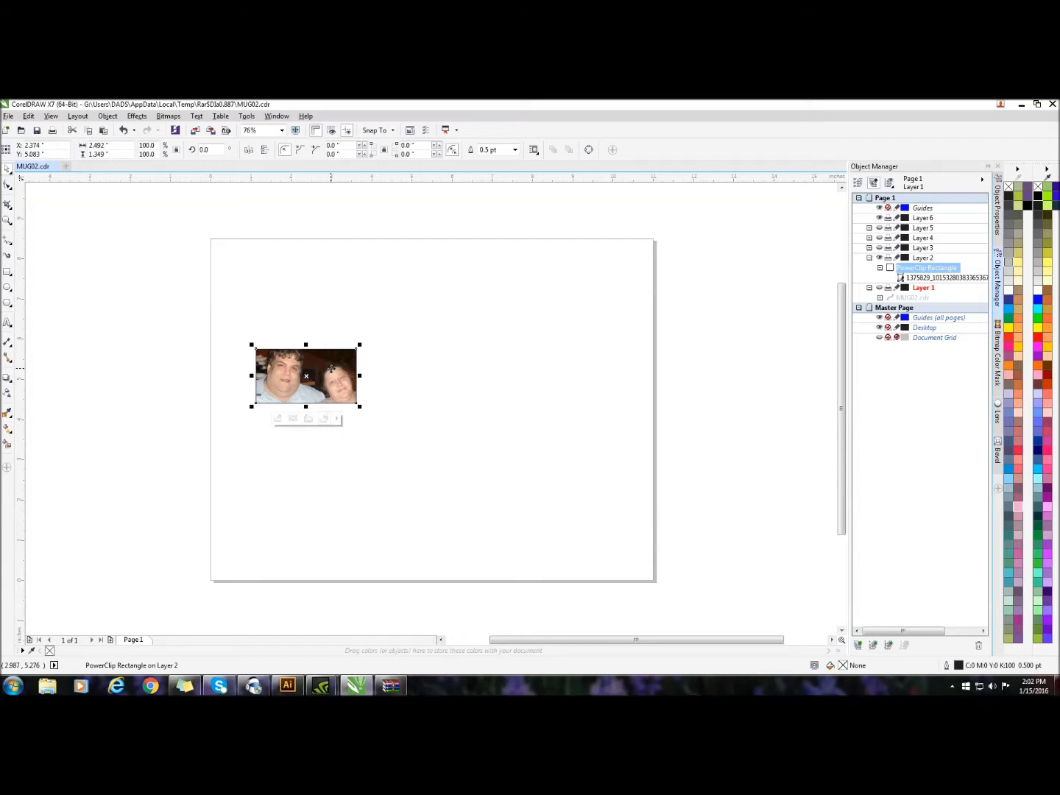
left_click(161, 369)
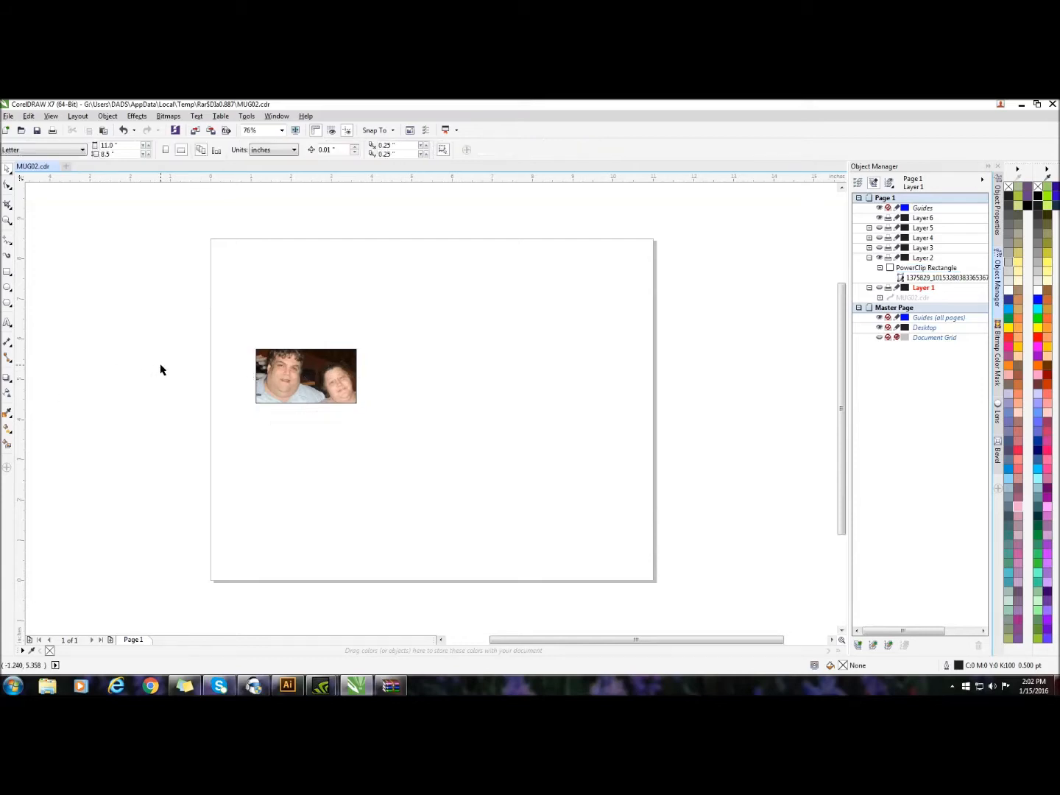
Show Layers 3, 4 and 5 and the hearts background on Layer 1
left_click(878, 236)
left_click(879, 248)
left_click(879, 257)
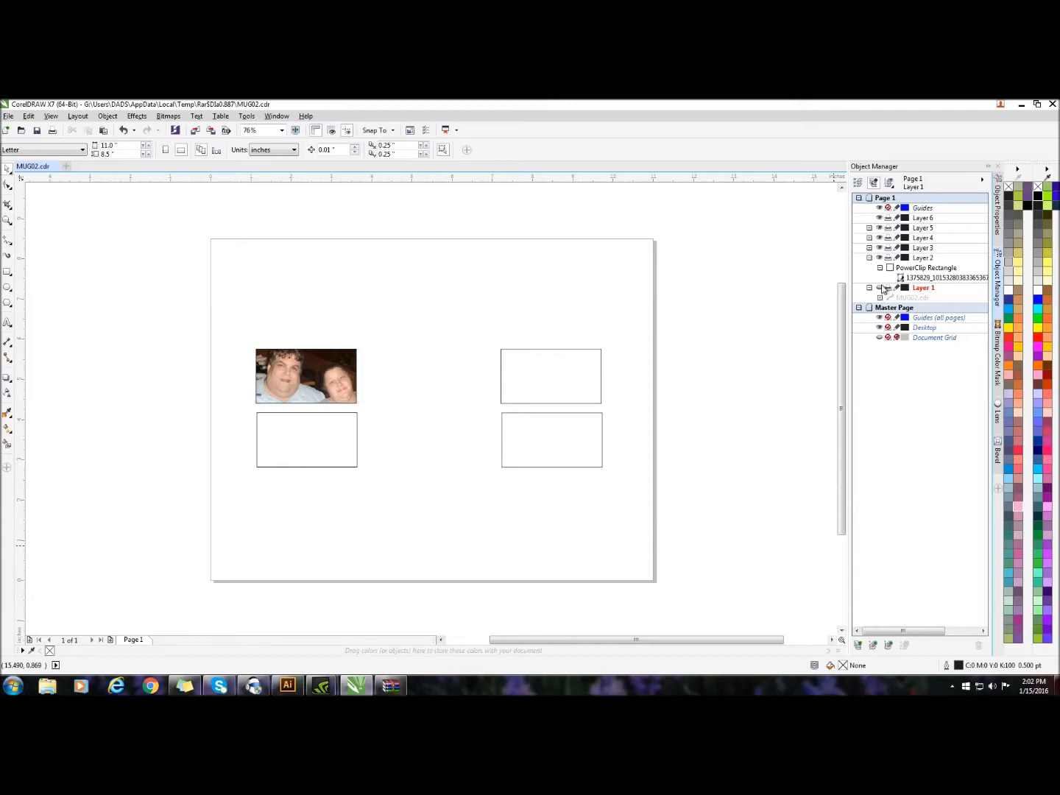
left_click(879, 287)
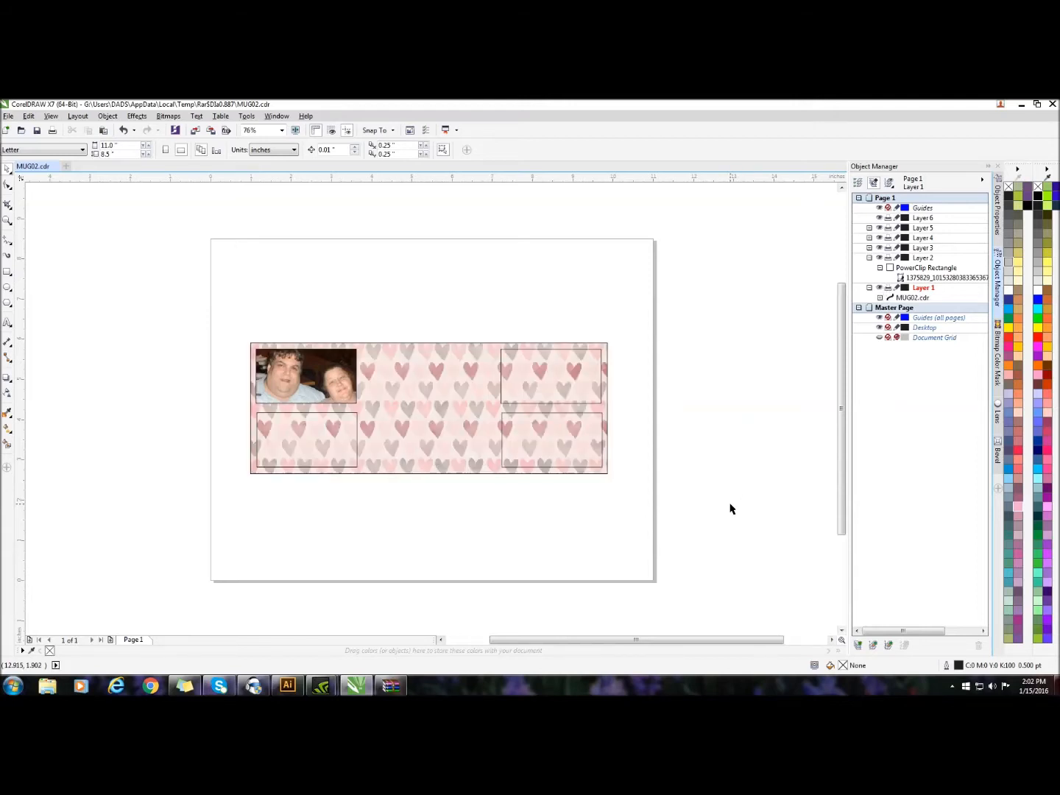
Hide Layers 2, 3 and 5, keeping Layer 4's empty frame visible over the hearts background
left_click(878, 258)
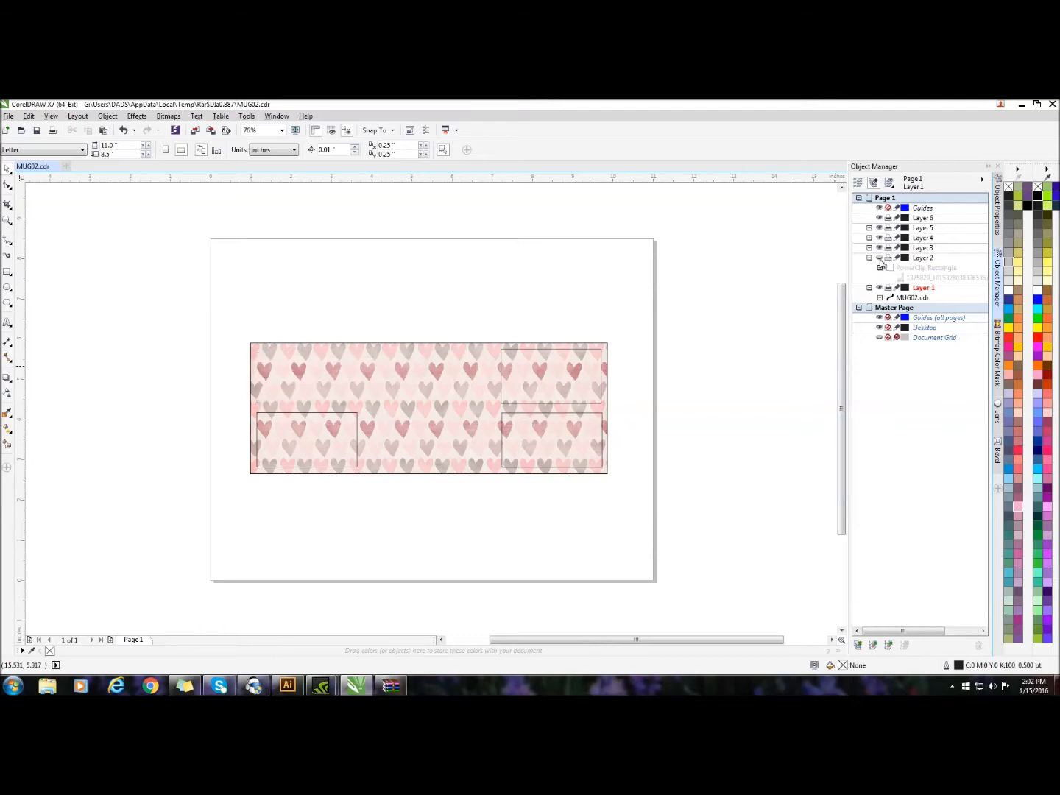
left_click(880, 249)
left_click(880, 248)
left_click(880, 238)
left_click(880, 238)
left_click(879, 228)
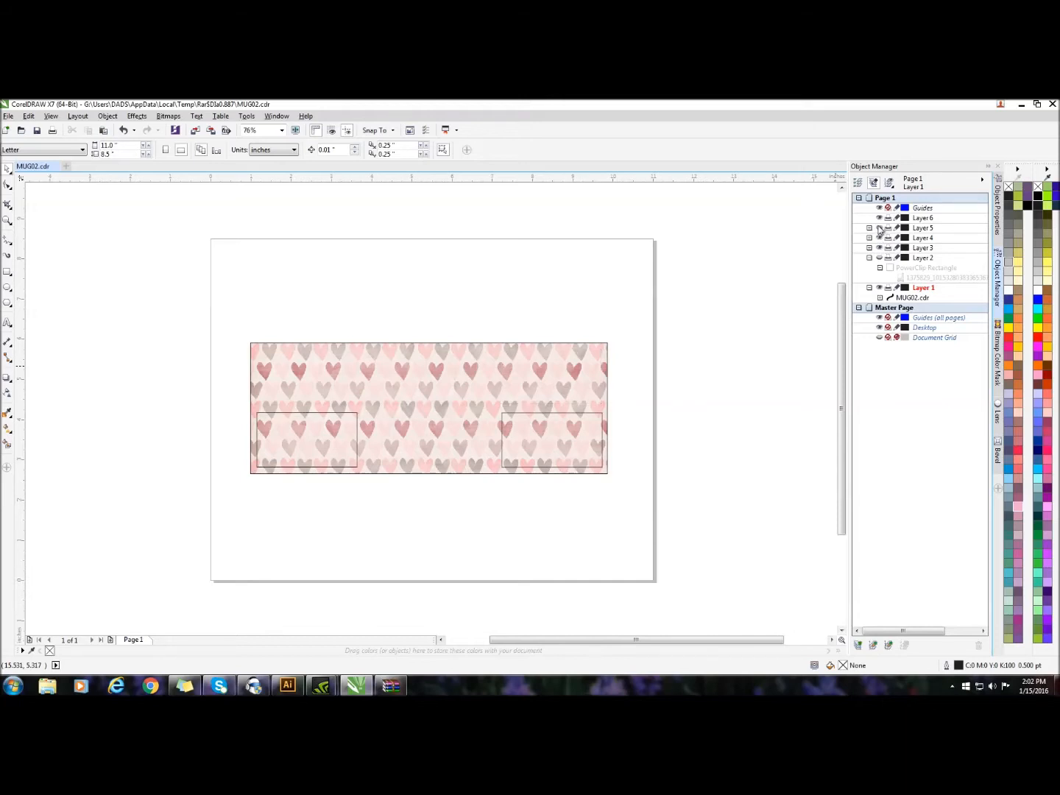
left_click(878, 248)
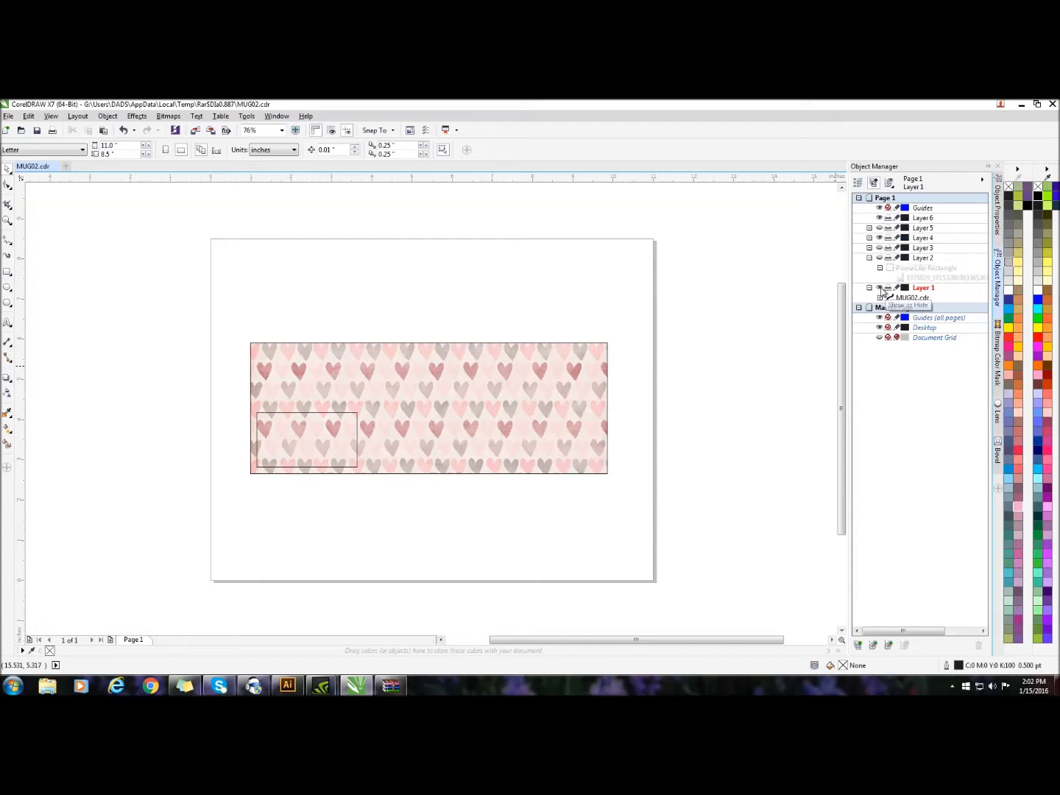
Try to import a picture with Layer 1 hidden, and turn Layer 1's visibility back on
left_click(878, 288)
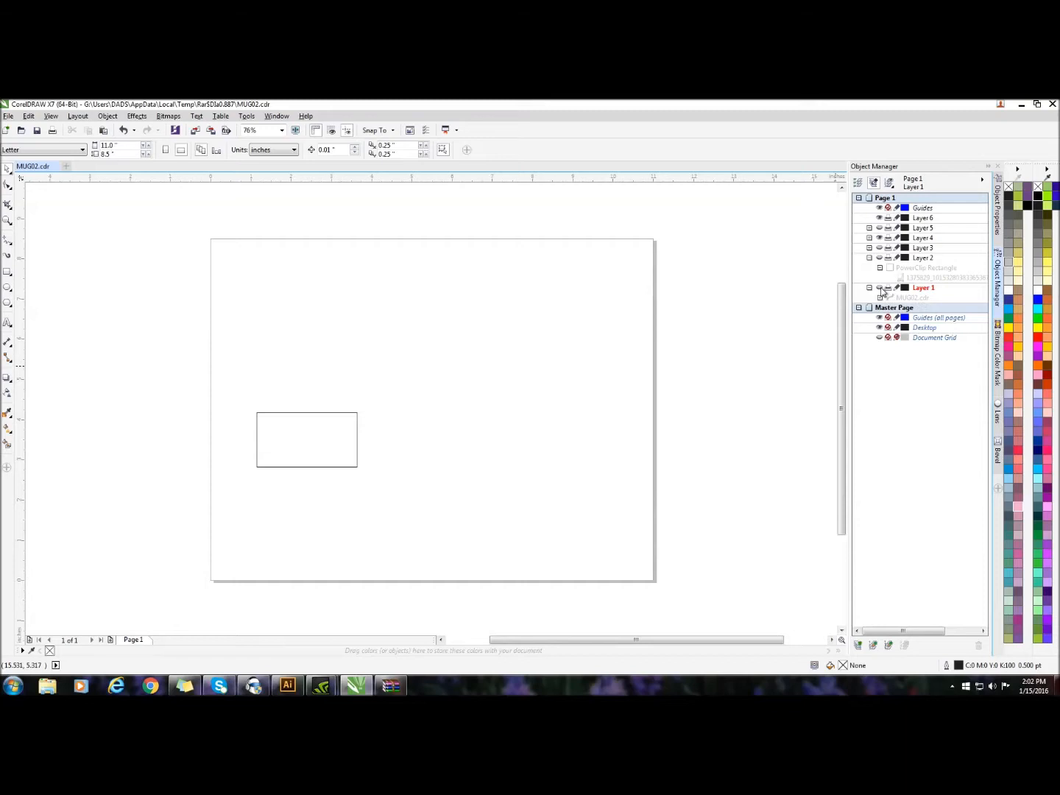
right_click(708, 225)
left_click(730, 277)
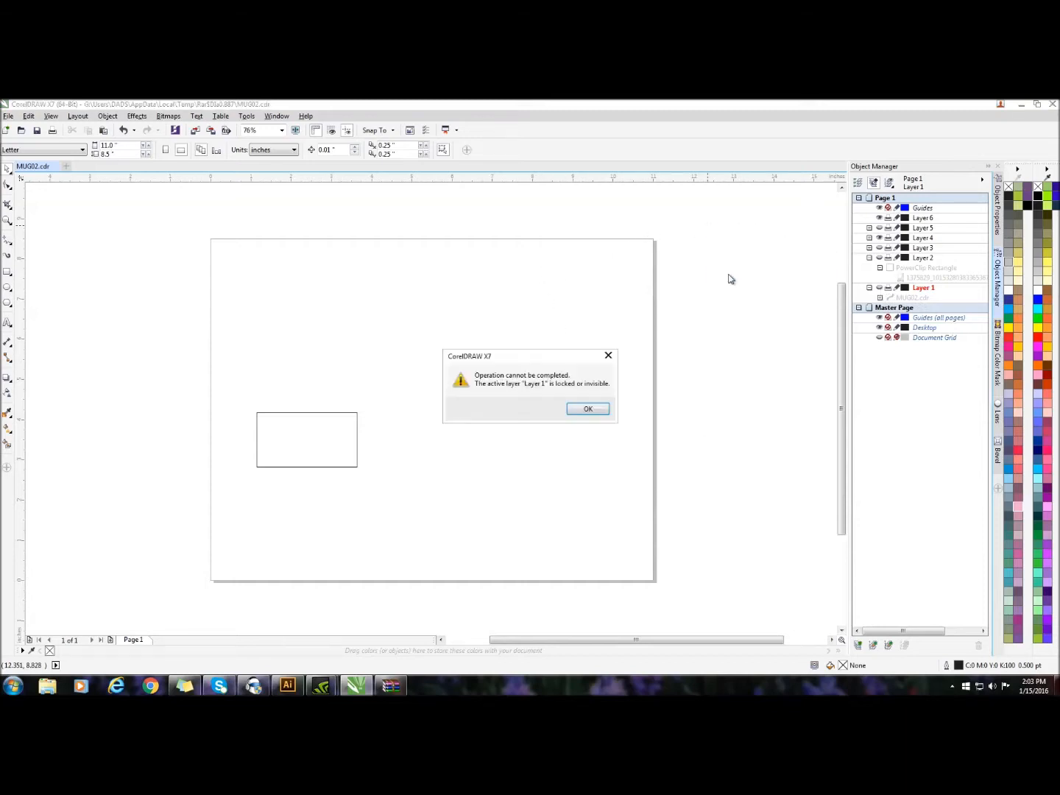
left_click(588, 410)
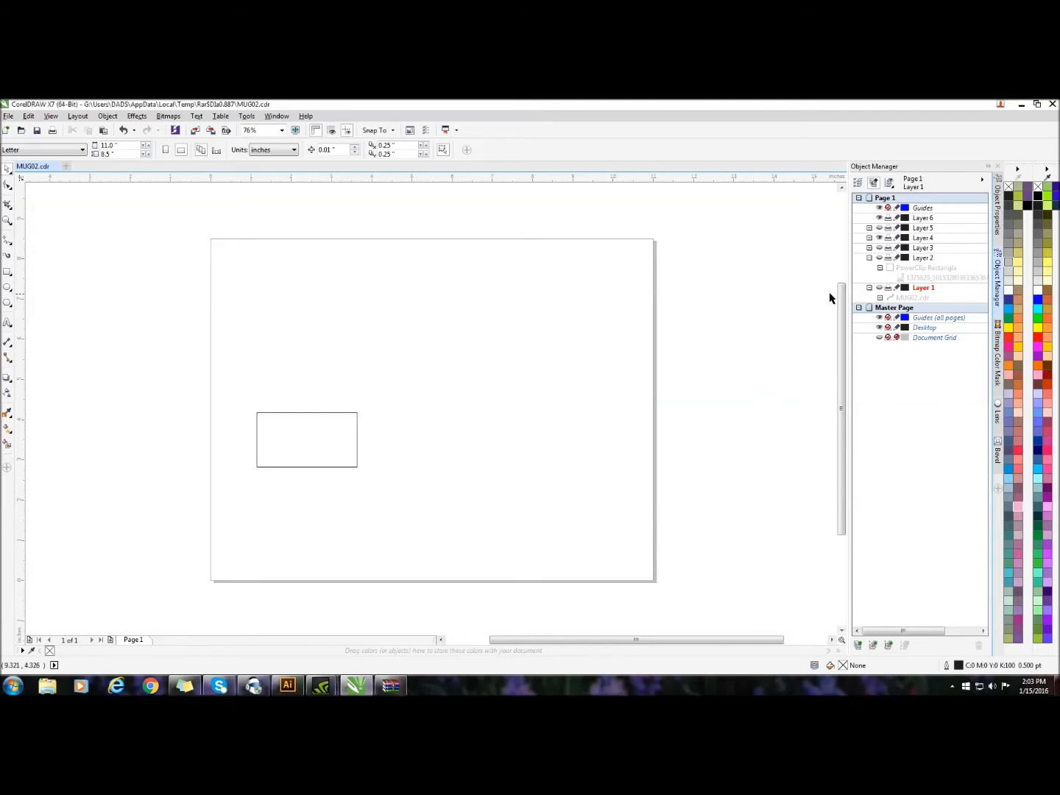
left_click(879, 288)
right_click(682, 243)
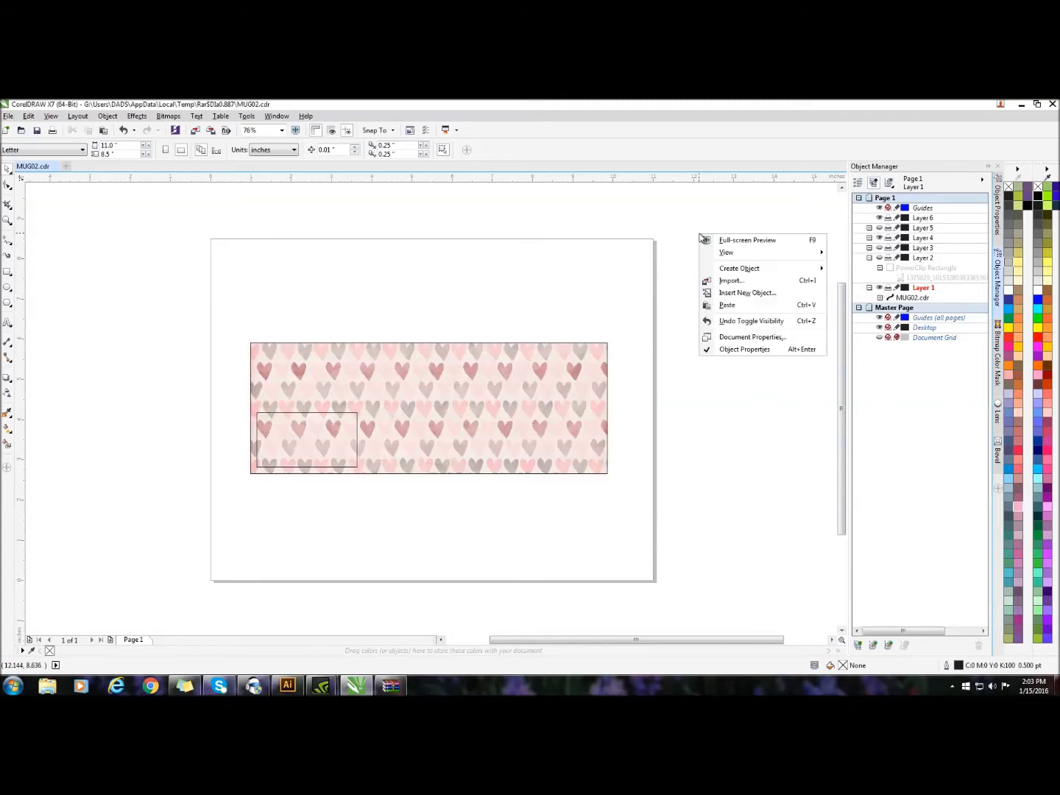
left_click(736, 279)
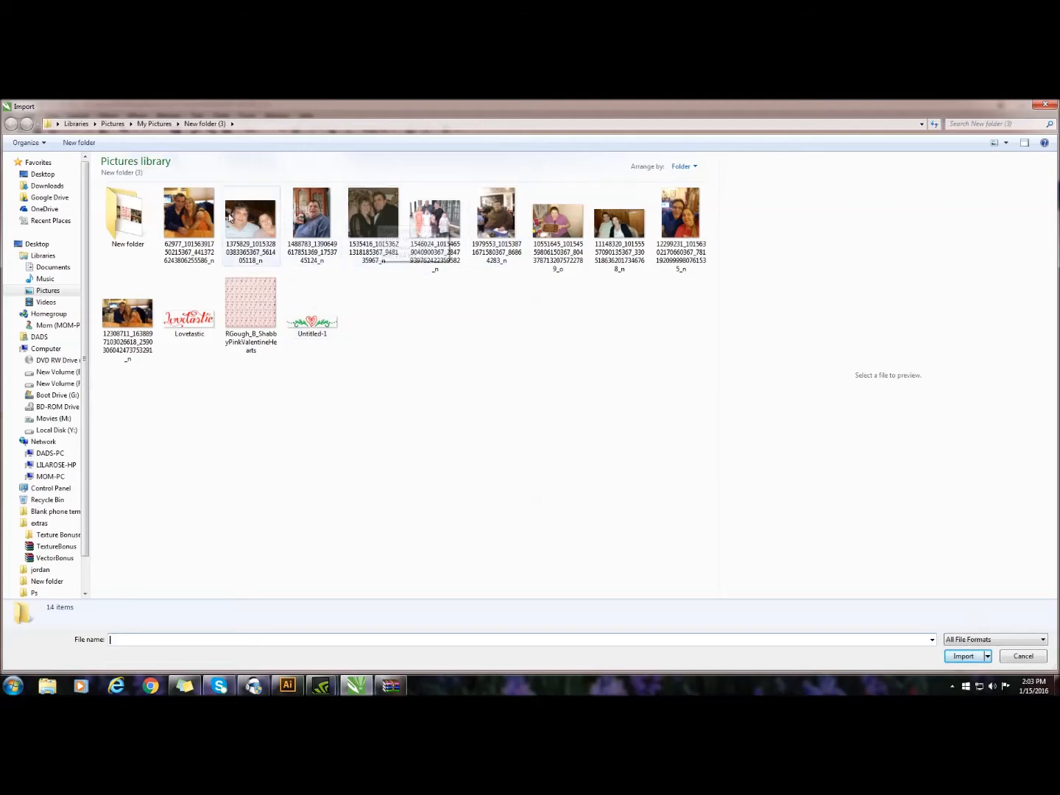
double_click(185, 222)
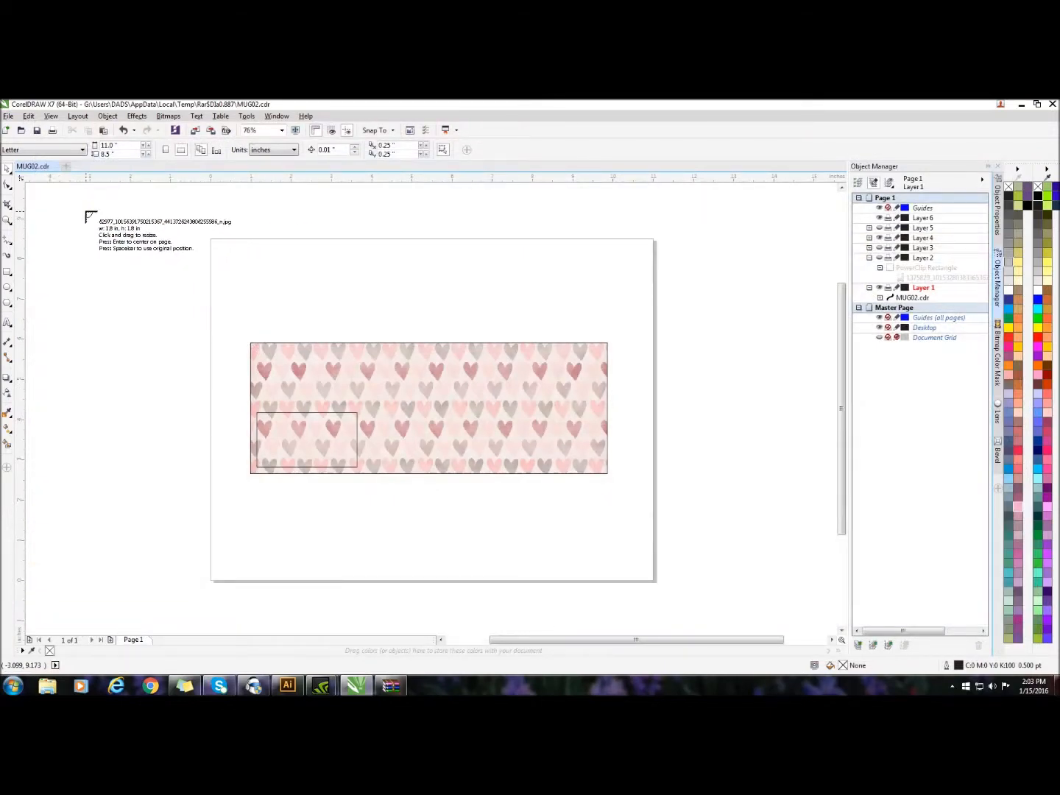
left_click(86, 212)
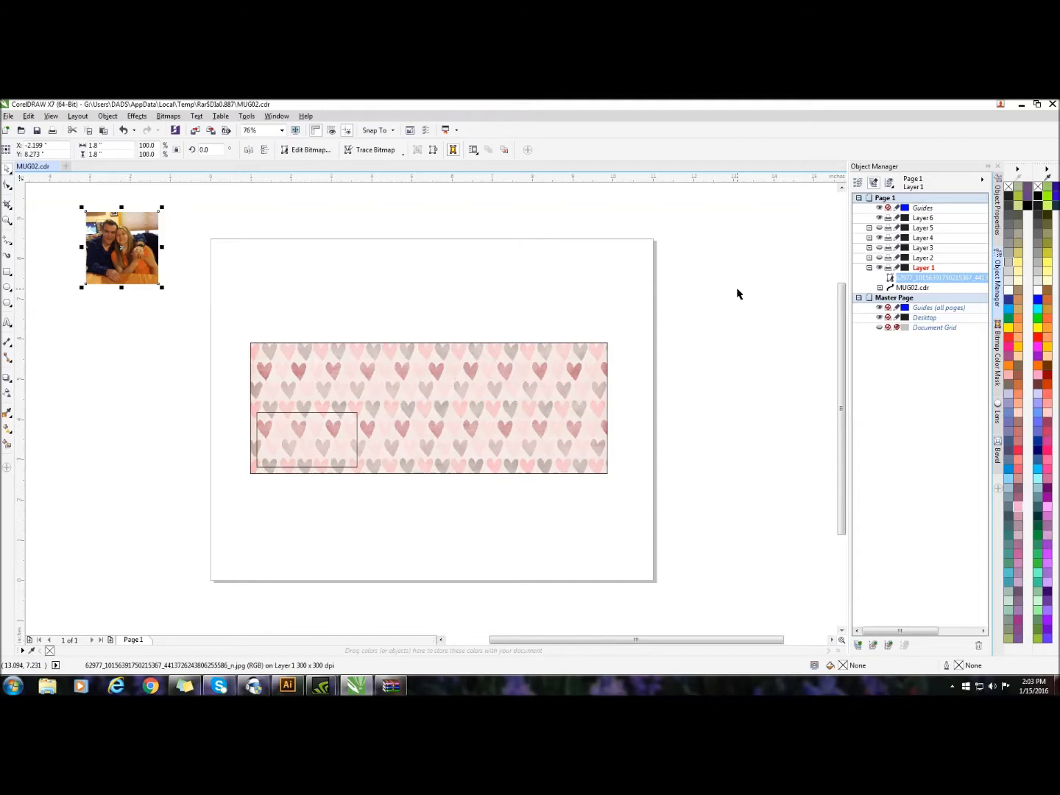
left_click(123, 130)
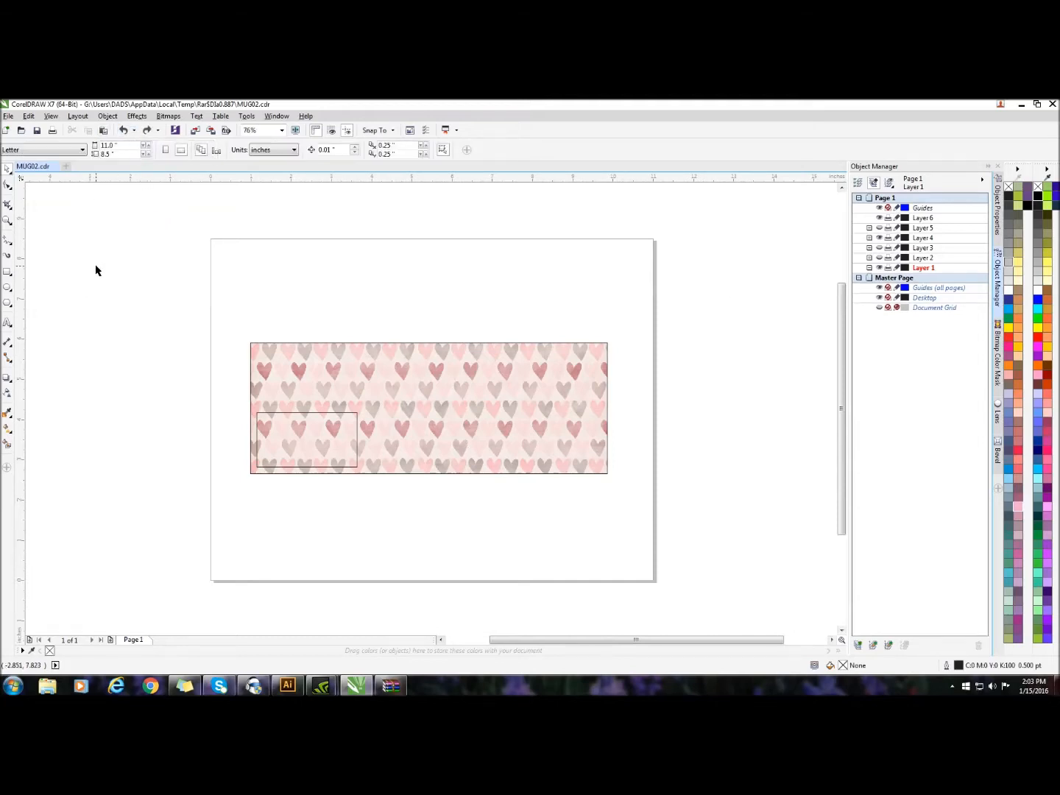
Import the couple photo whose file name starts with 12308711 and place it at its original size above the hearts background
right_click(96, 270)
left_click(117, 315)
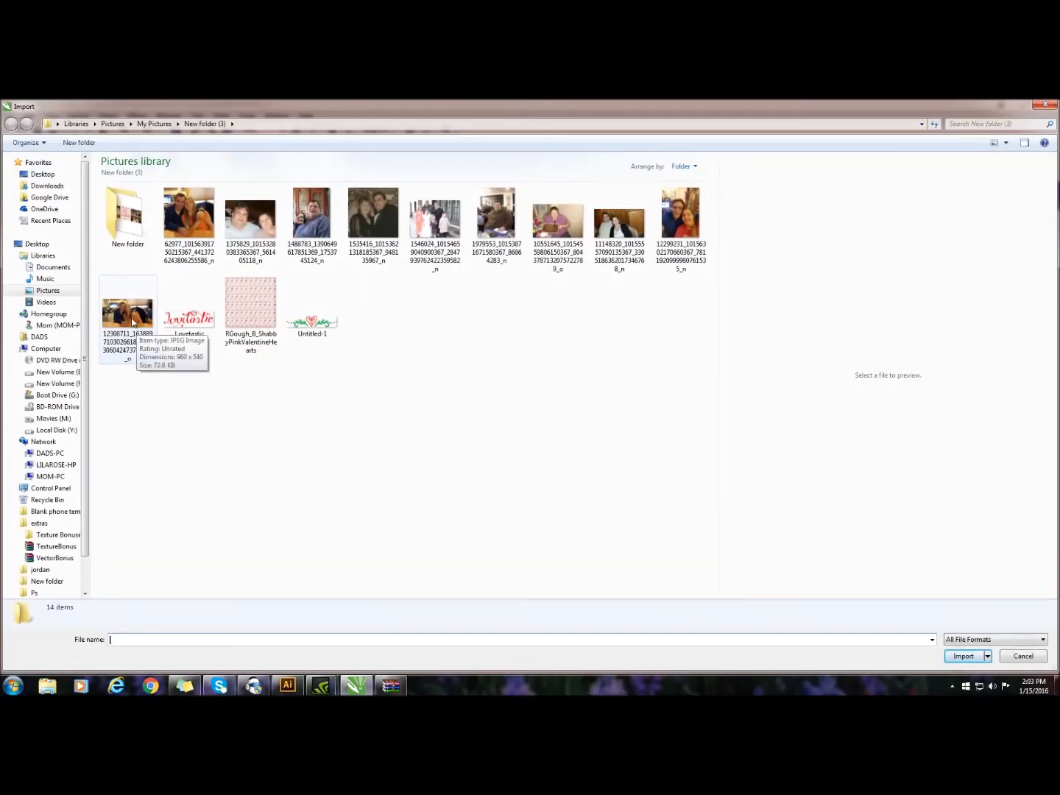
double_click(129, 315)
left_click(98, 231)
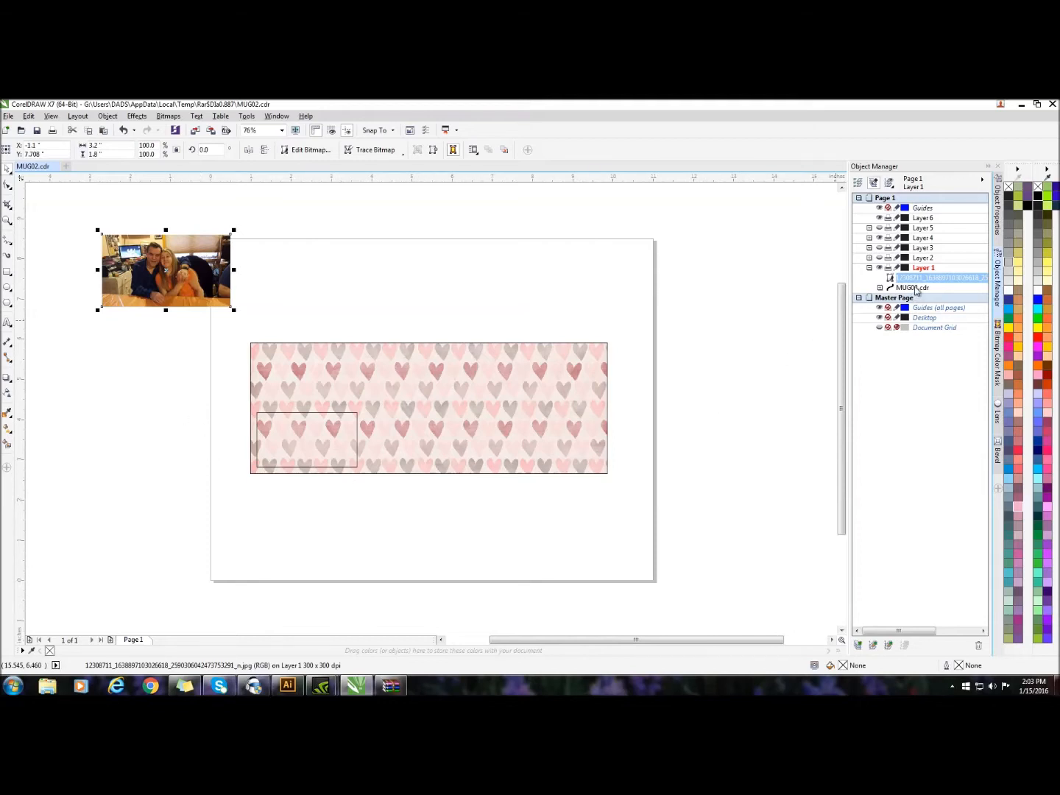
Move the imported couple photo from Layer 1 to Layer 6
left_click(914, 288)
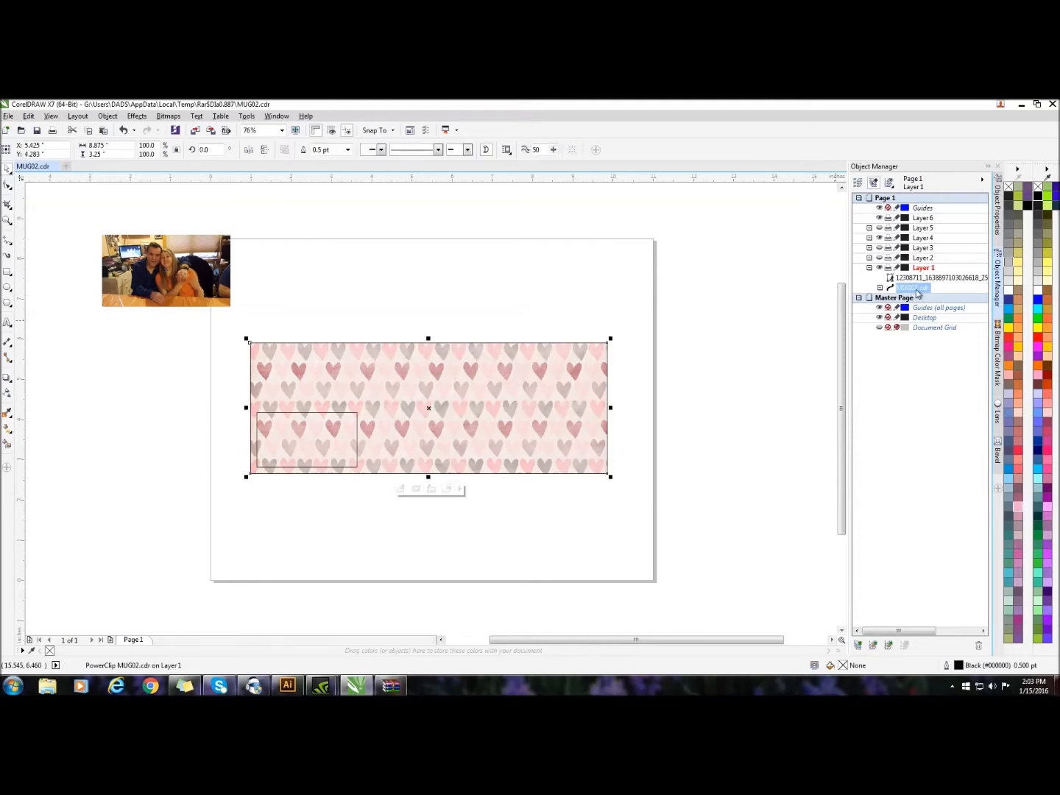
left_click(880, 268)
left_click(881, 268)
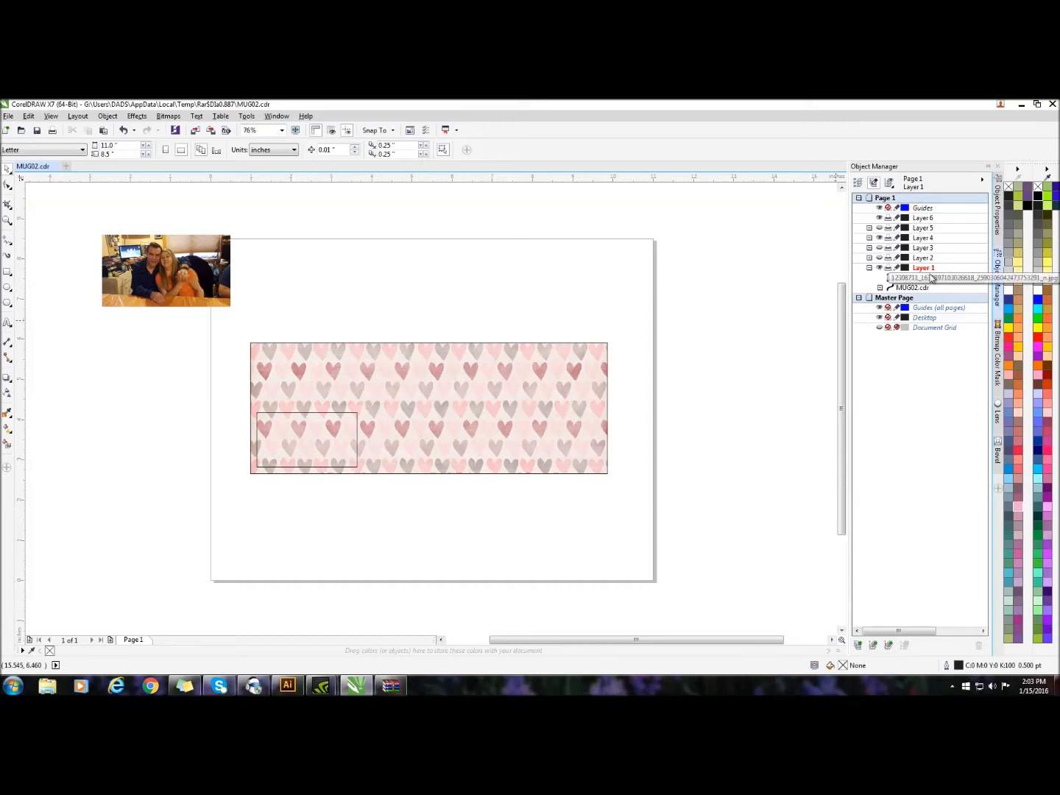
left_click_drag(938, 281, 948, 223)
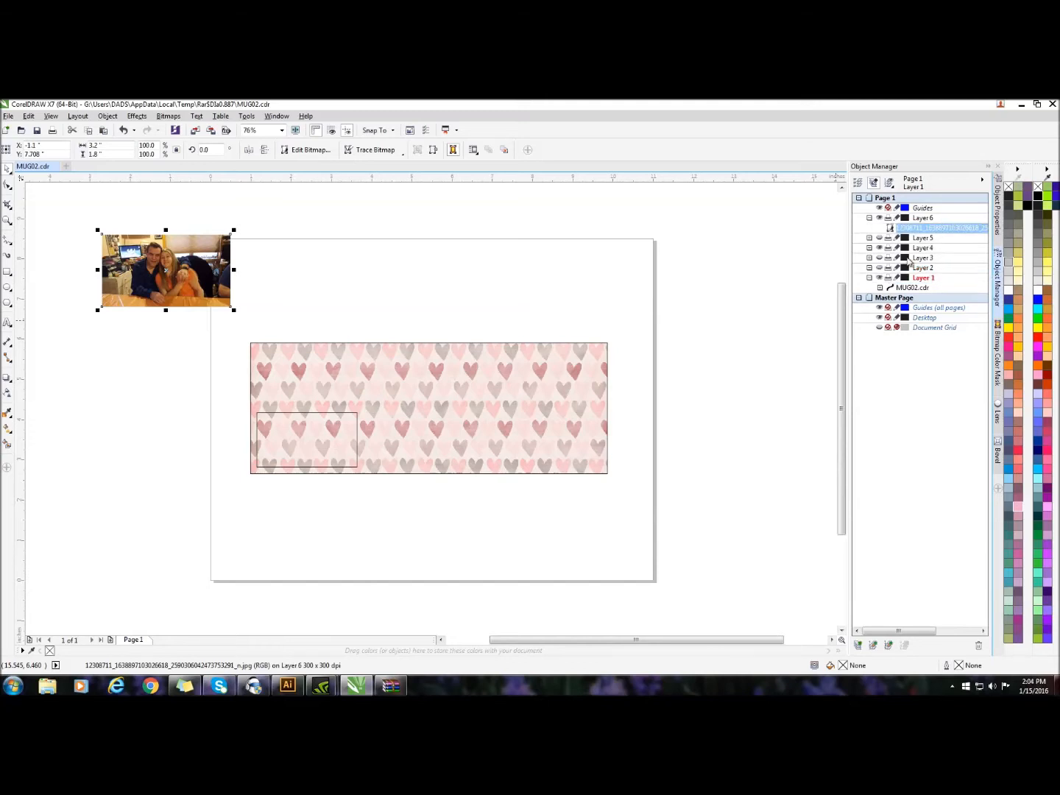
Hide the background on Layer 1 and PowerClip the imported photo inside the rectangle on Layer 4
left_click(879, 278)
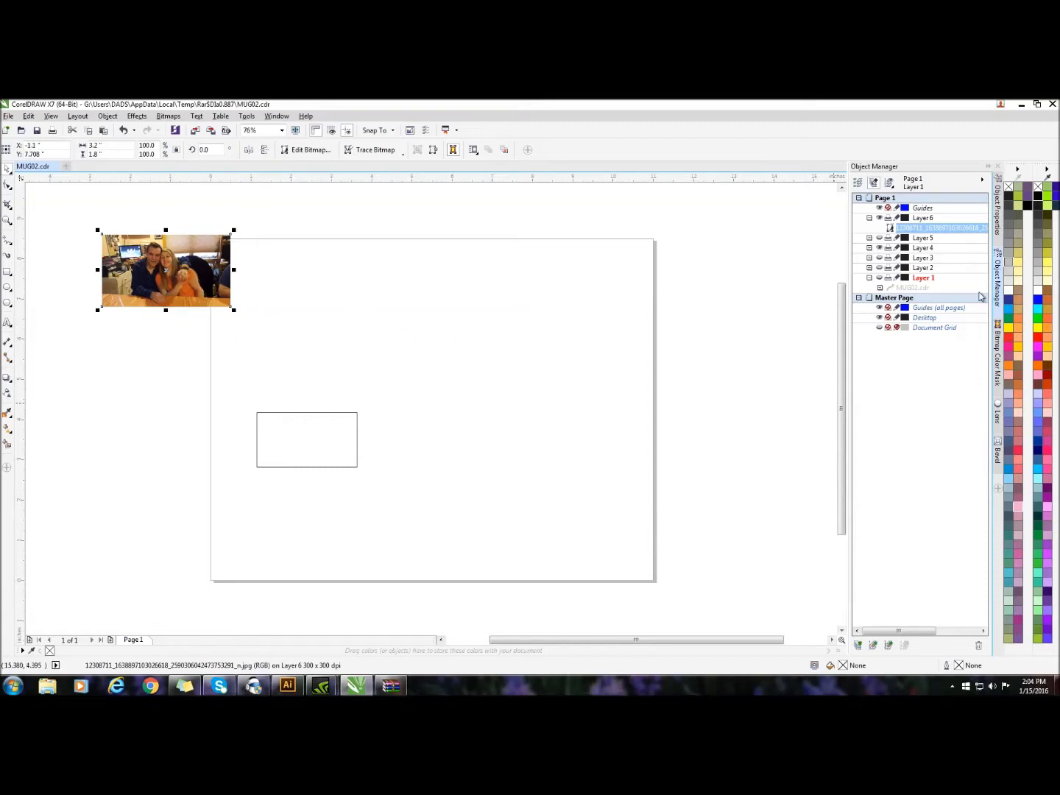
left_click(936, 229)
right_click(150, 255)
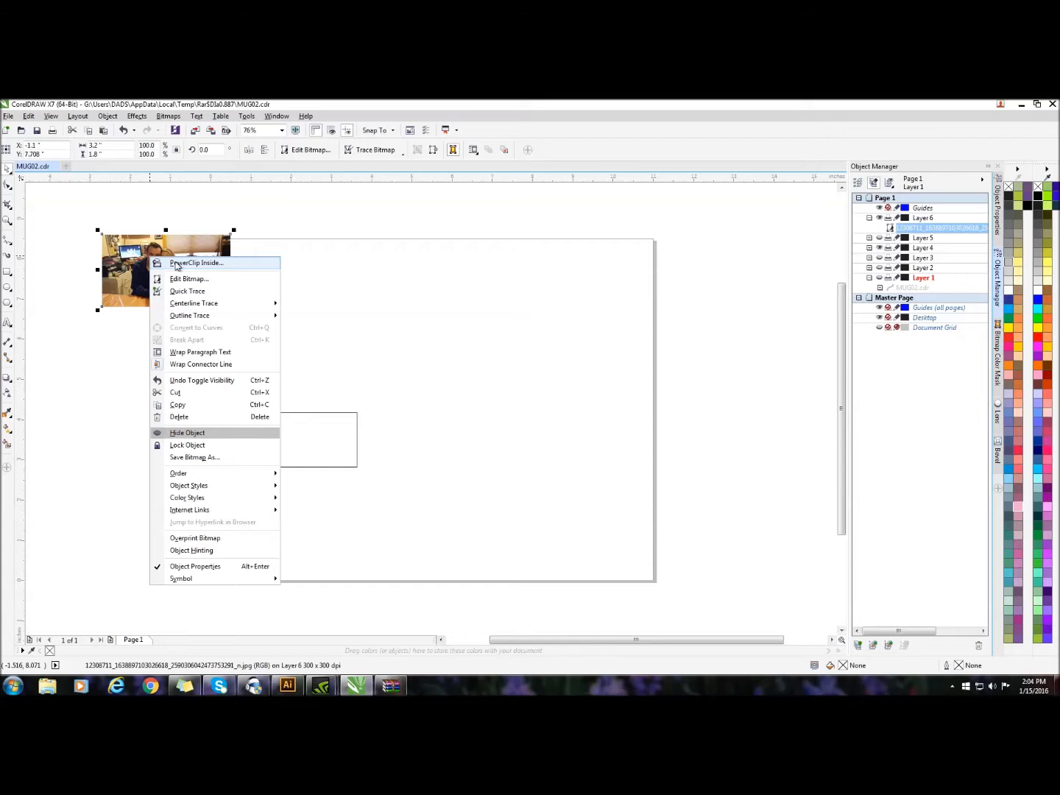
left_click(176, 263)
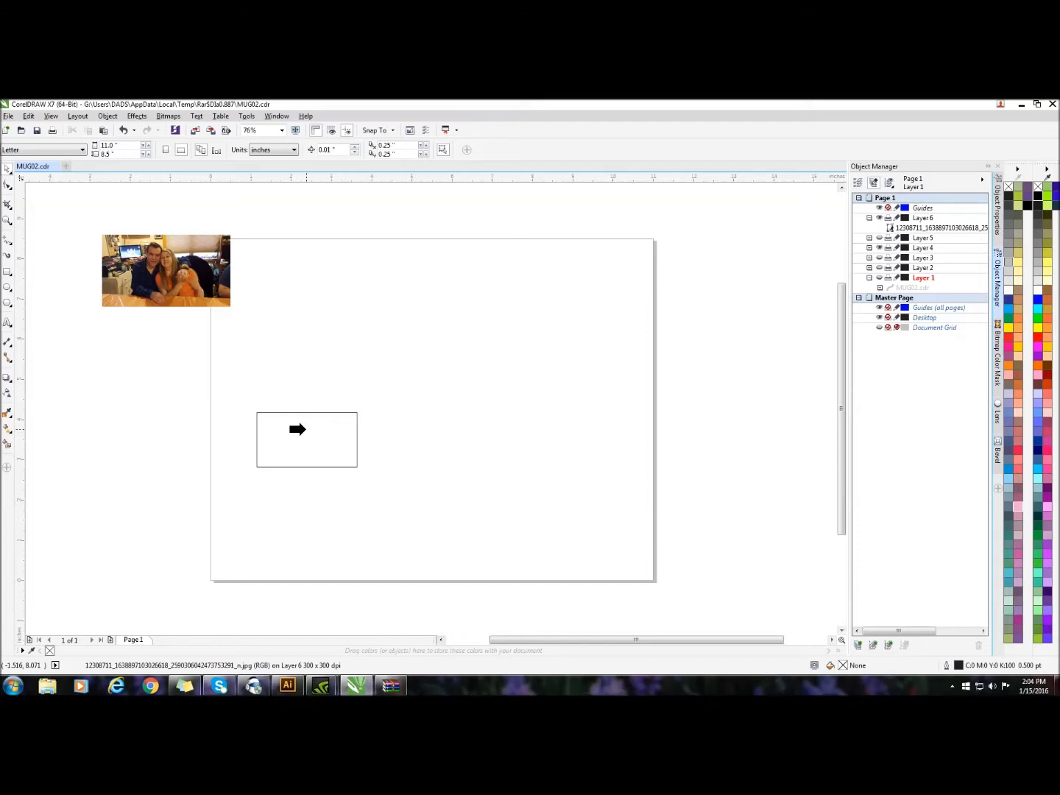
left_click(297, 428)
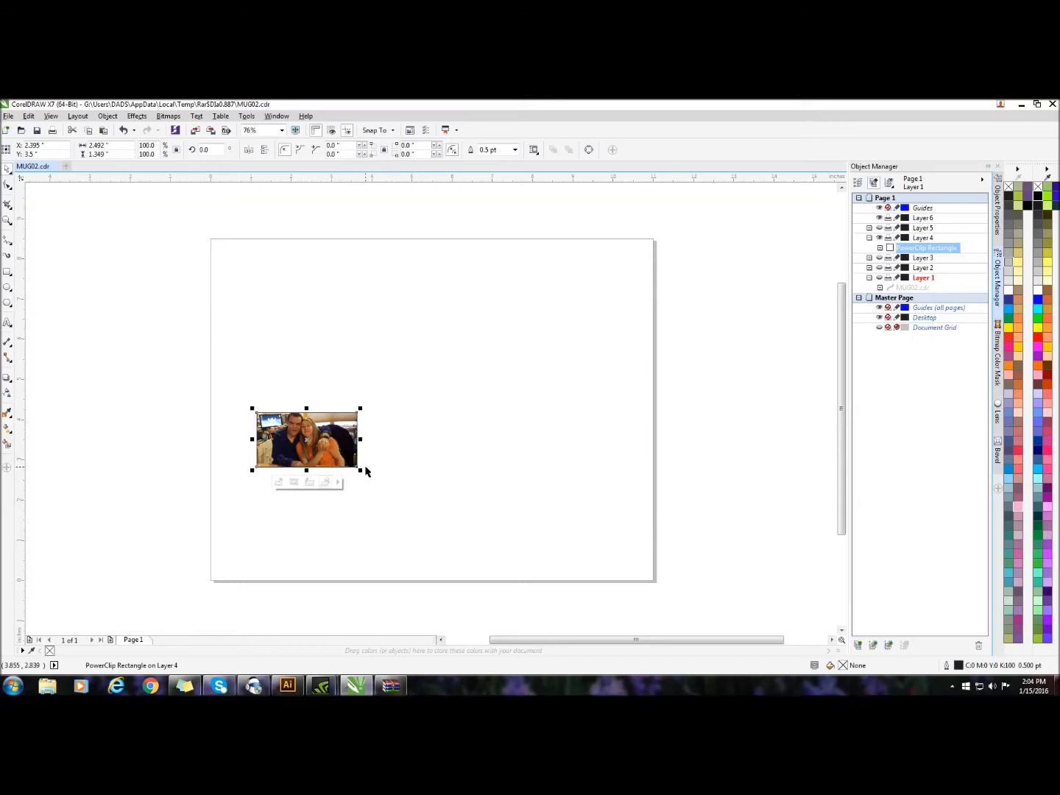
Select the PowerClip contents of the Layer 4 frame, shift the photo, enlarge it to about 4.01 by 2.26 in, and deselect it
left_click(295, 482)
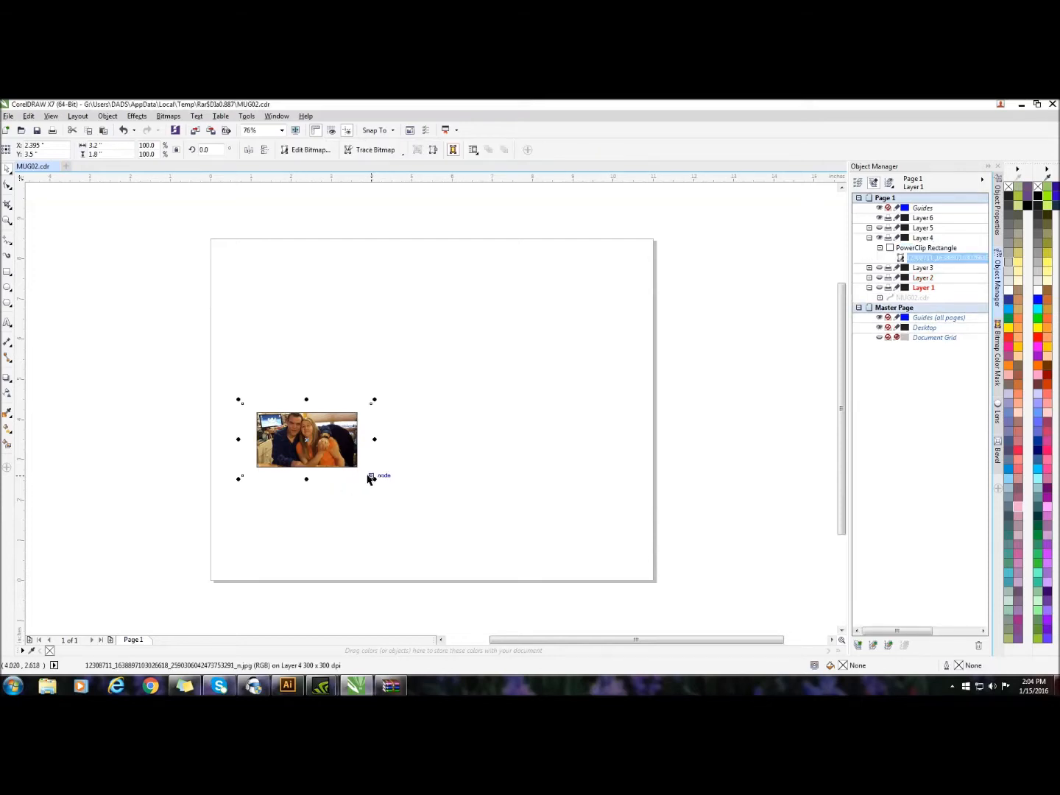
left_click_drag(306, 439, 295, 442)
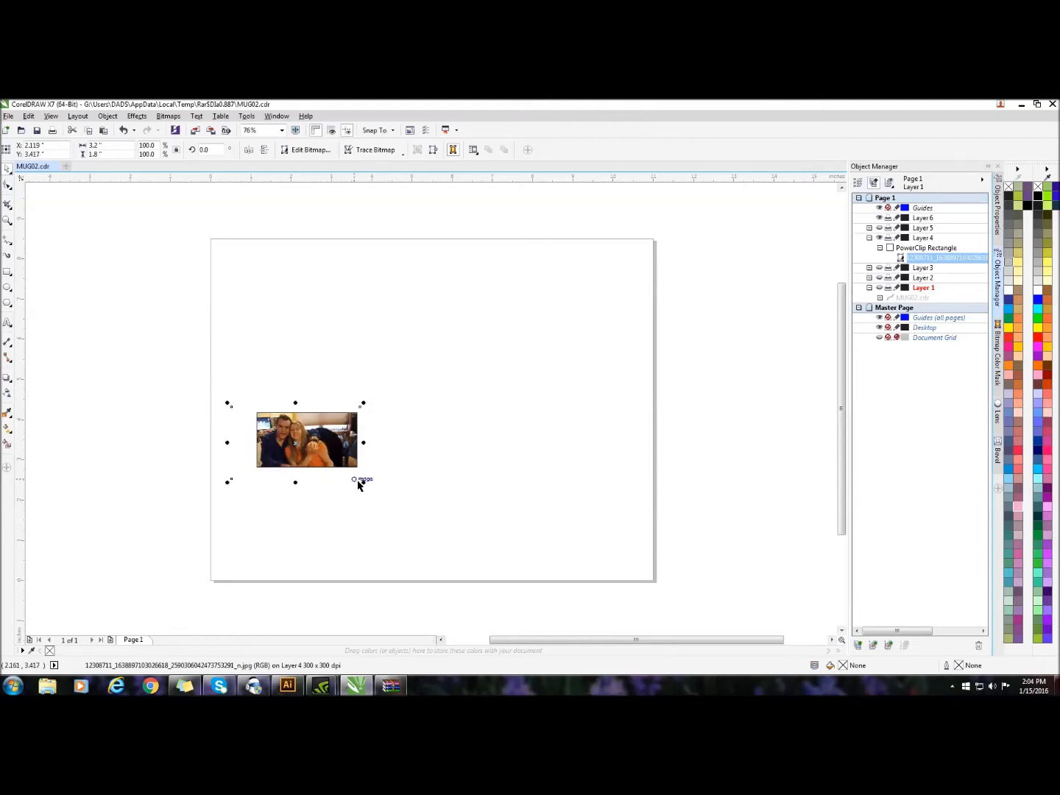
left_click_drag(363, 482, 397, 502)
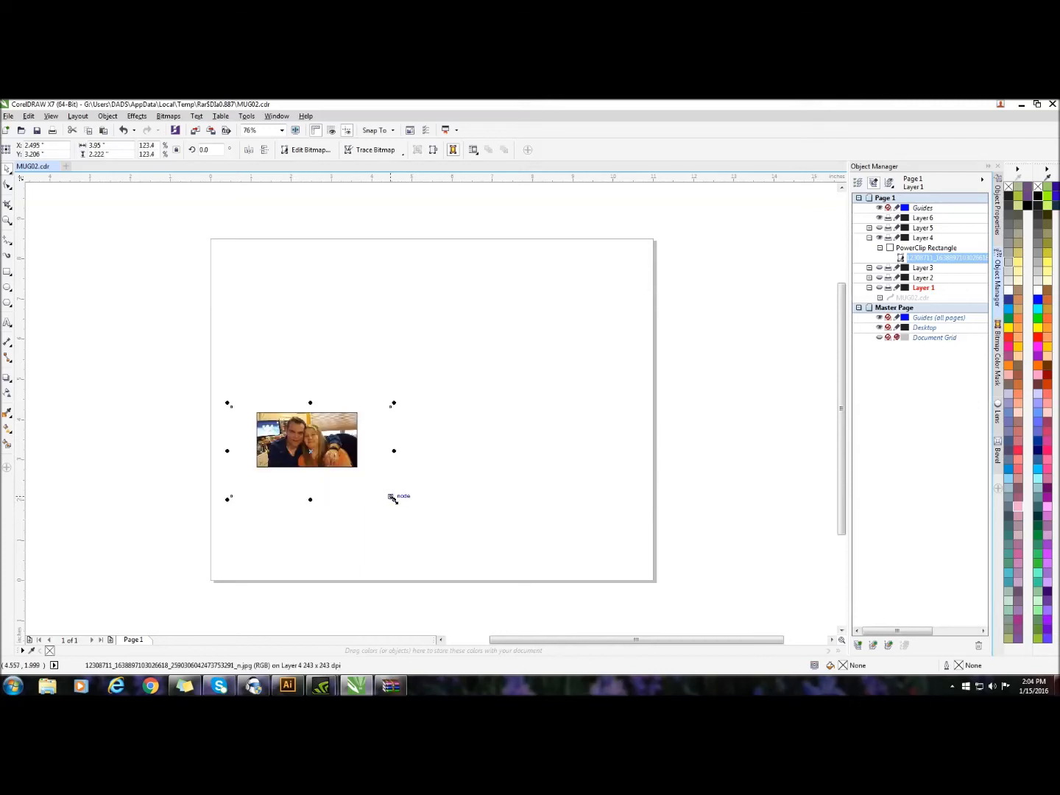
left_click_drag(392, 498, 396, 500)
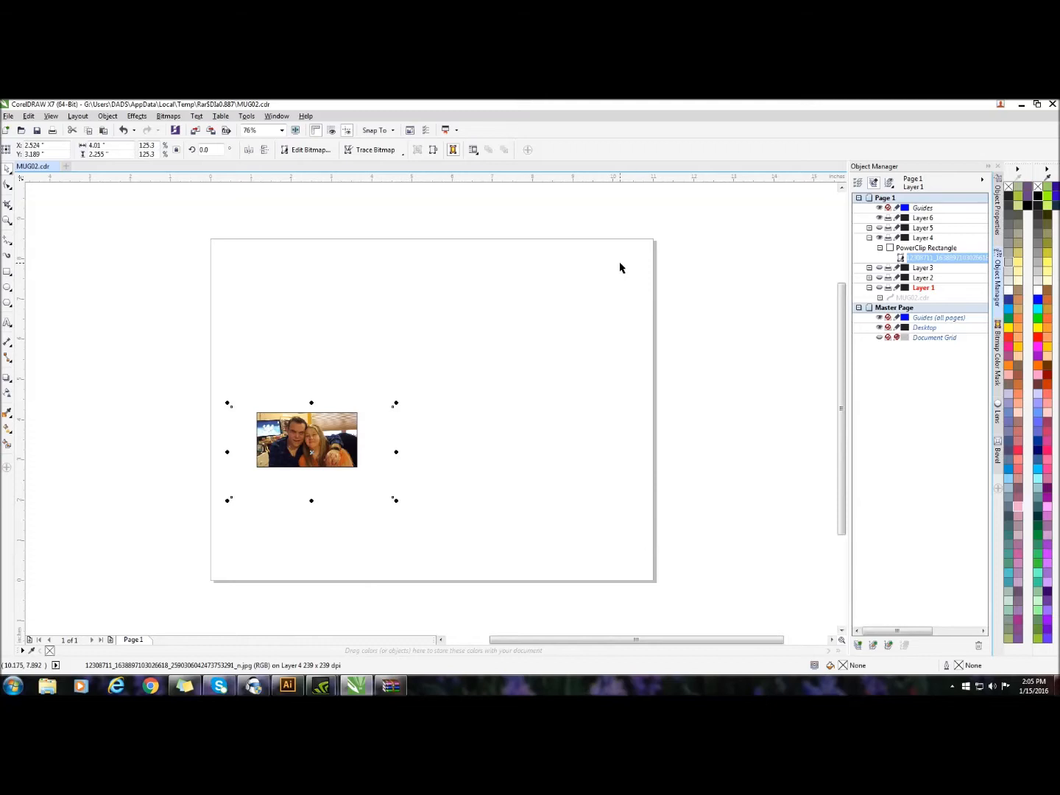
left_click(573, 256)
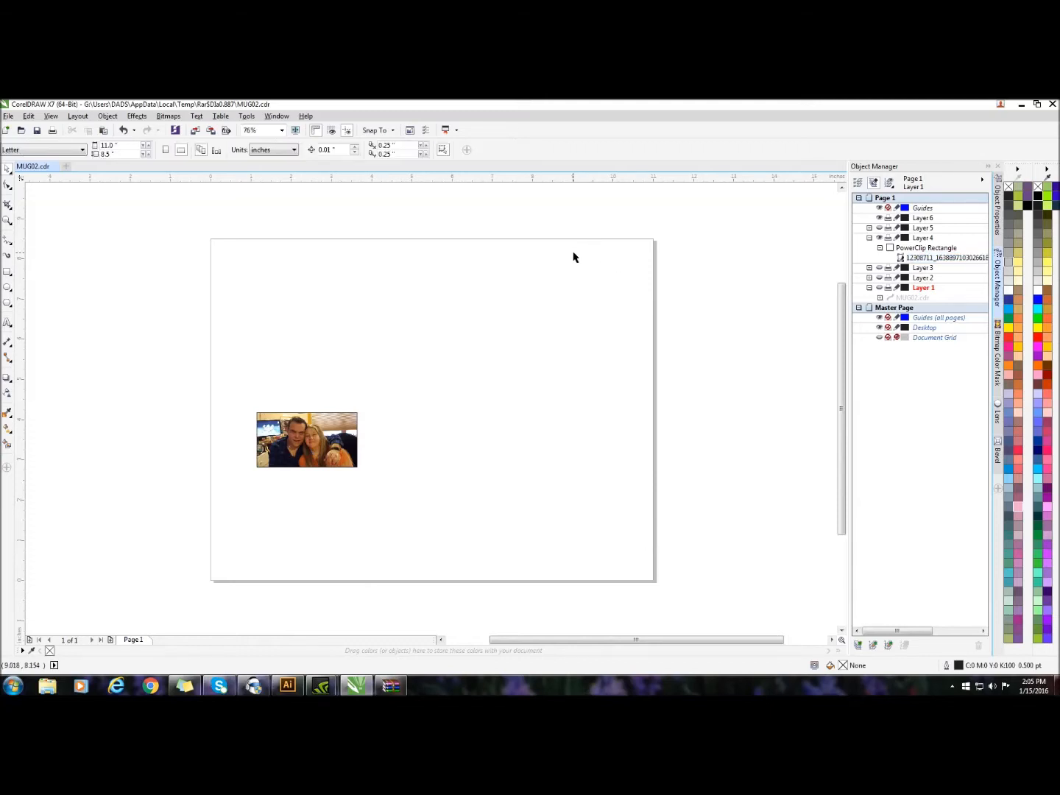
Show Layers 1, 2, 3 and 5 together with Layer 4's filled frame
left_click(877, 228)
left_click(879, 269)
left_click(878, 277)
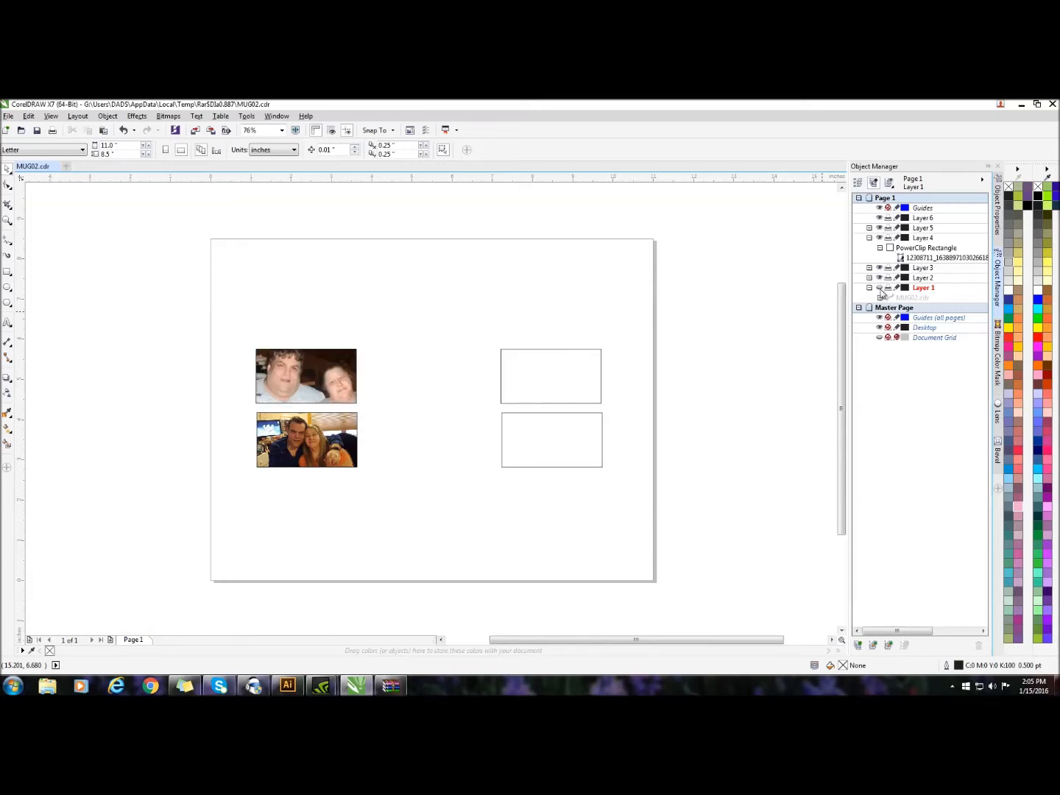
left_click(878, 288)
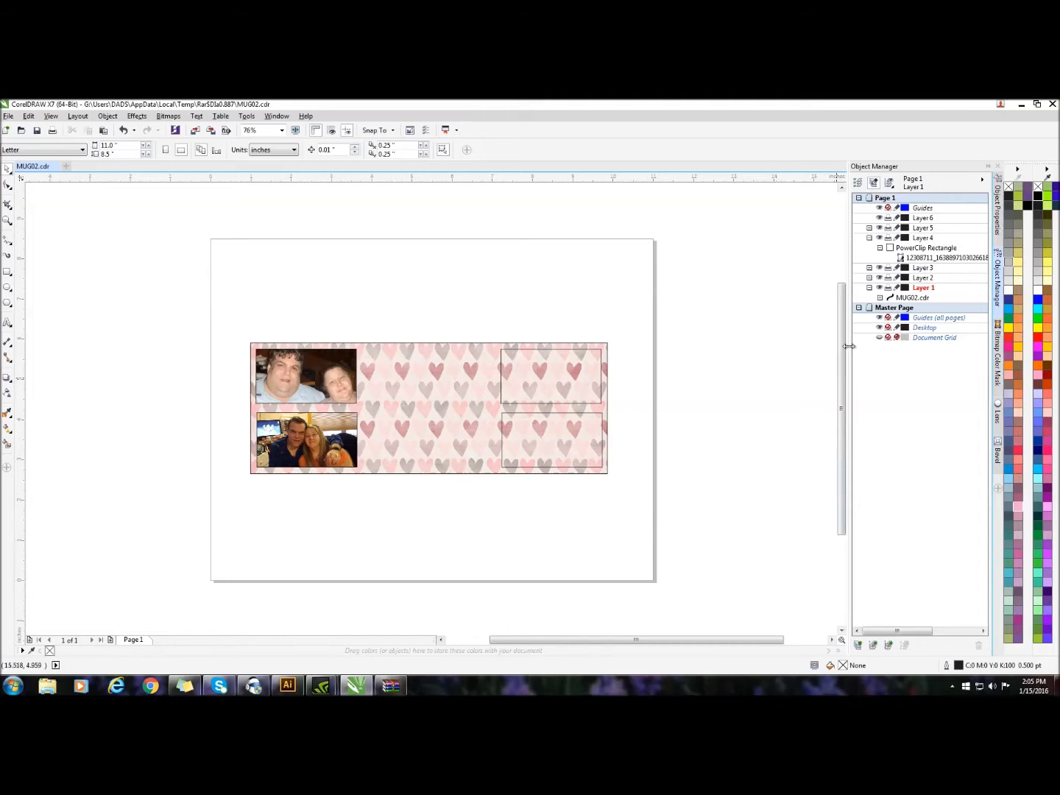
left_click(924, 218)
right_click(663, 248)
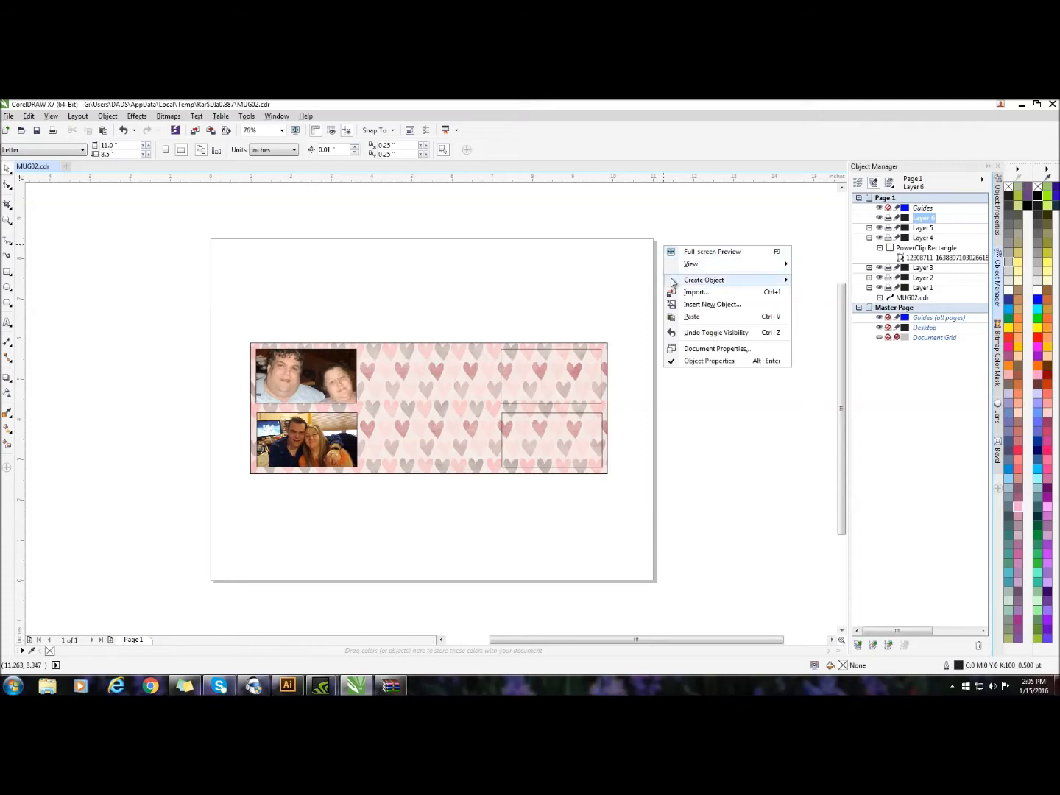
left_click(690, 293)
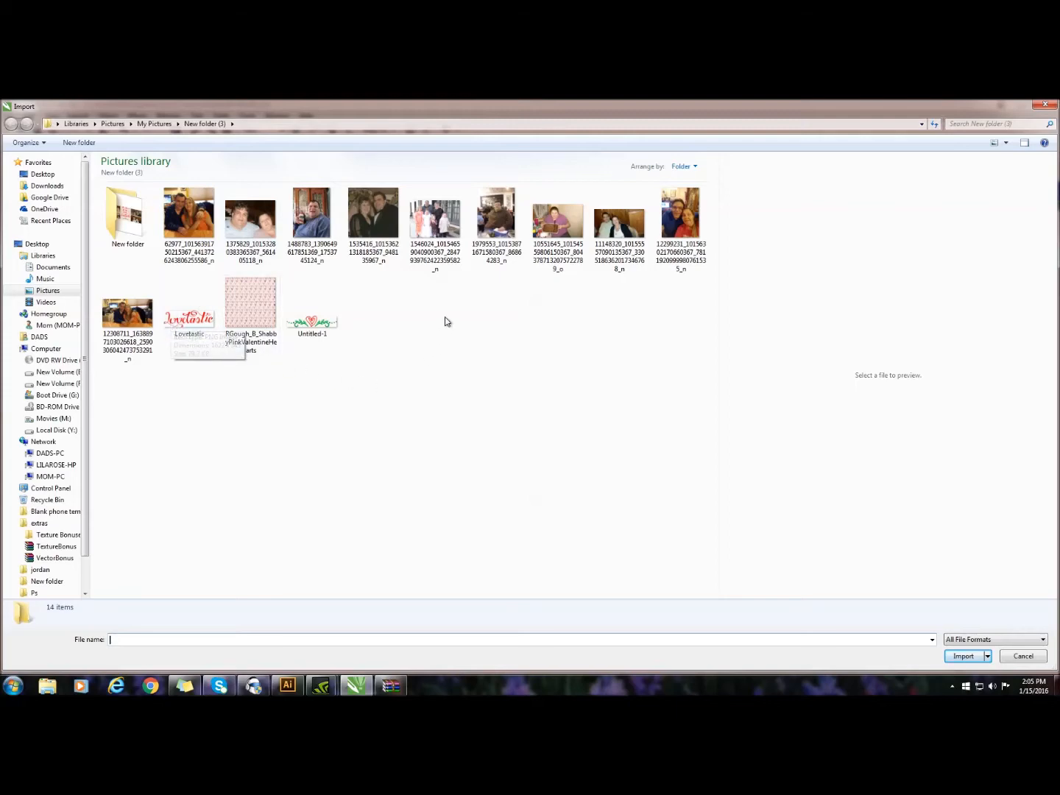
double_click(384, 196)
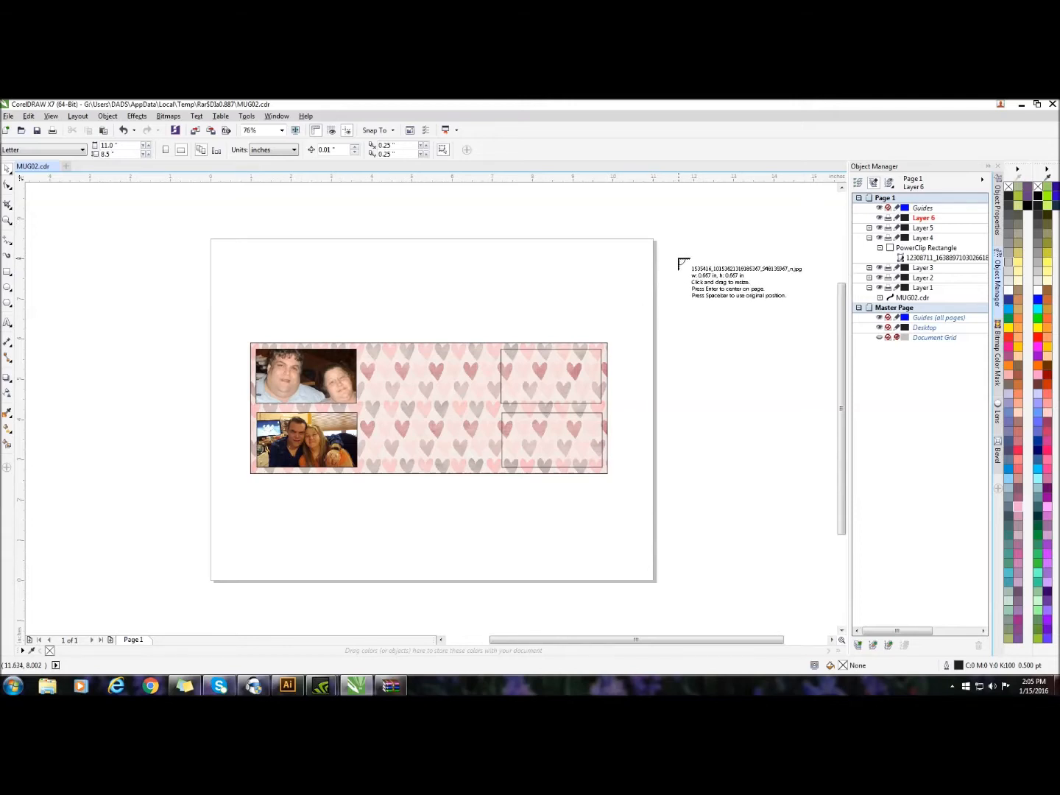
left_click(651, 249)
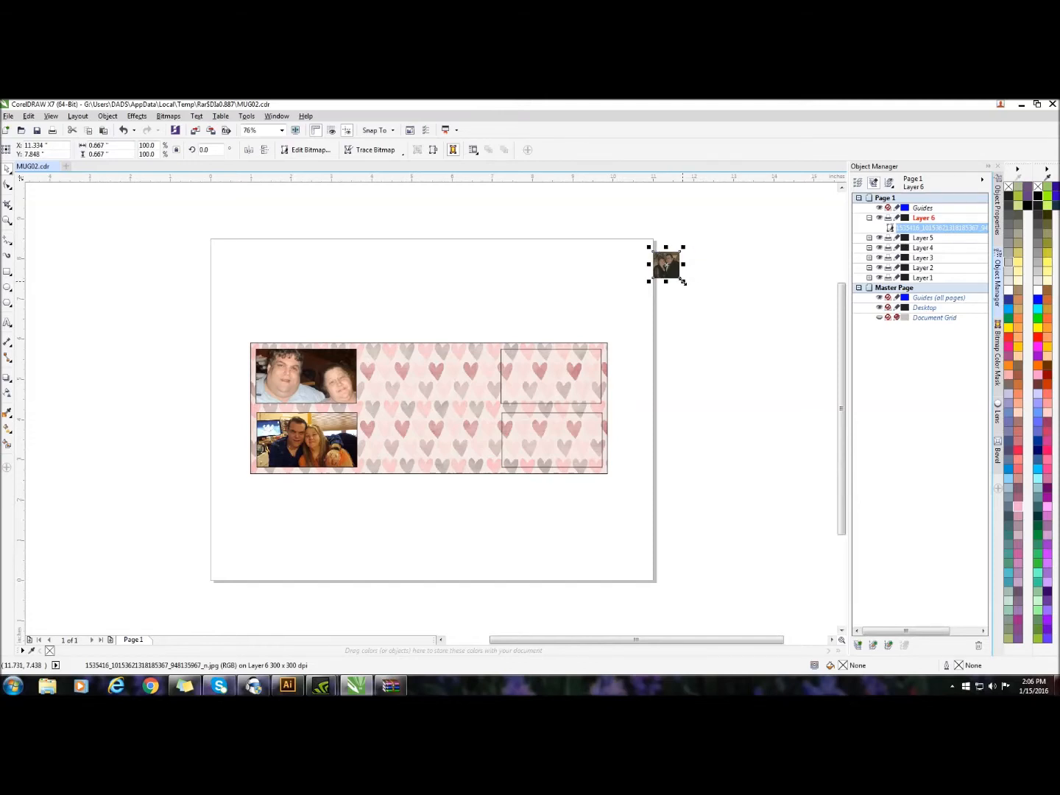
left_click_drag(666, 265, 610, 350)
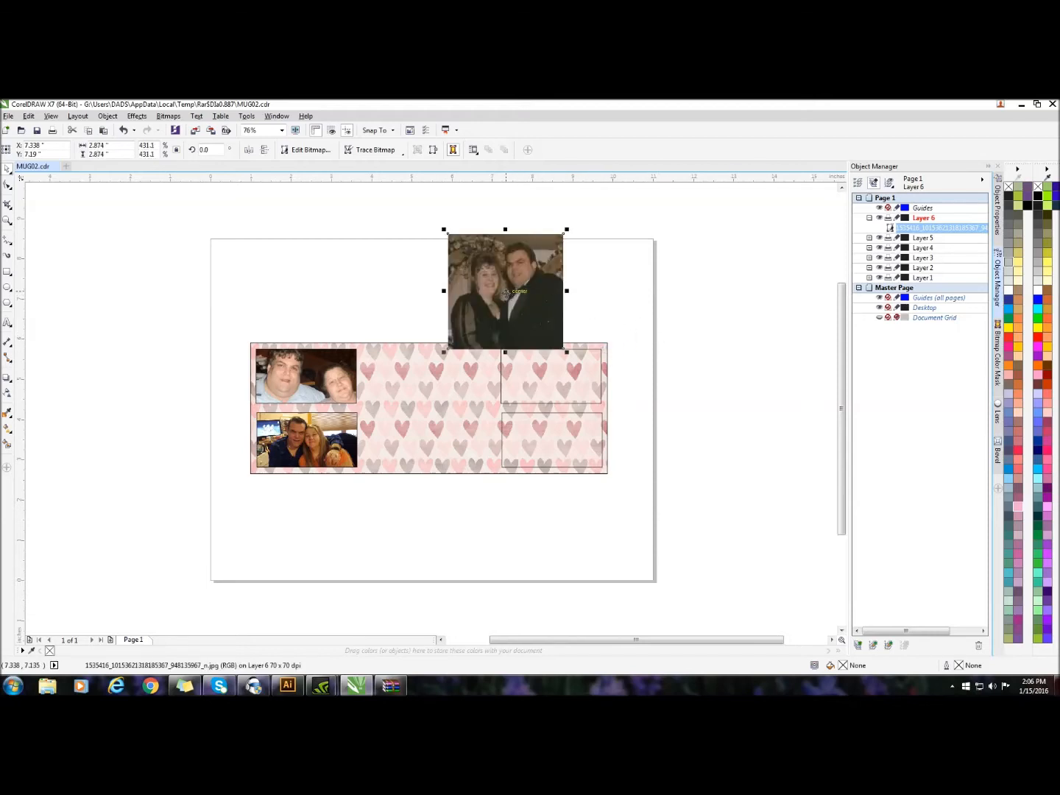
left_click_drag(505, 293, 554, 293)
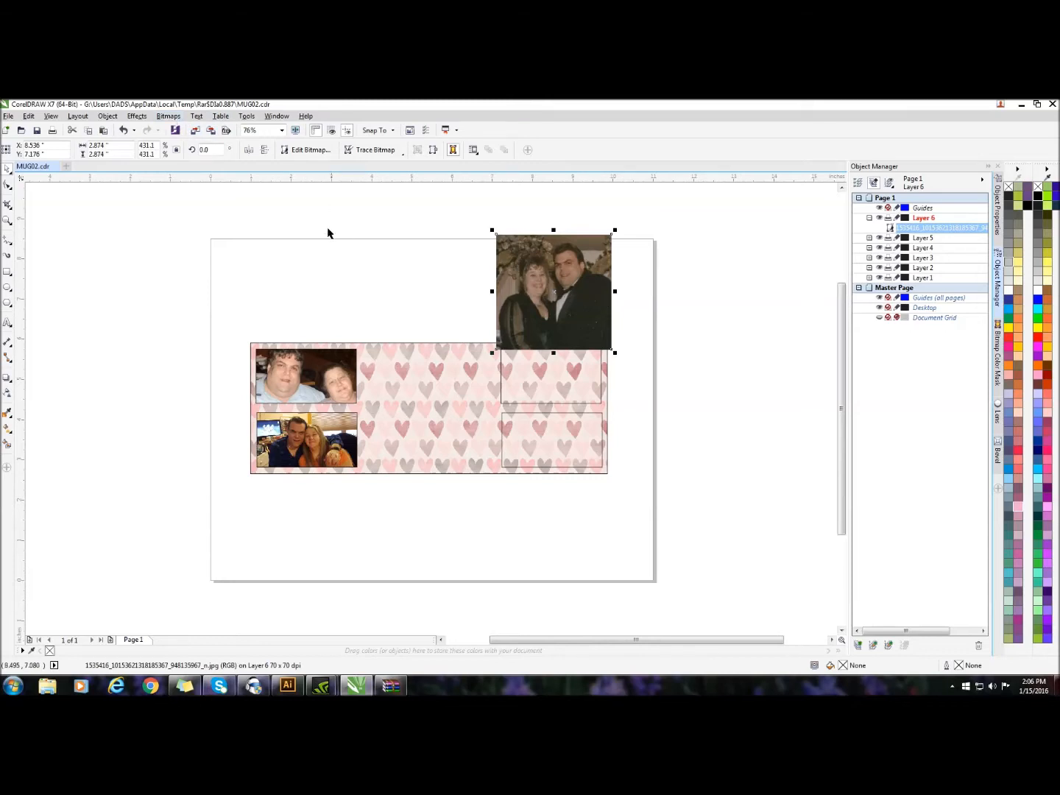
Resample the imported photo to 300 dpi horizontal and vertical resolution
left_click(168, 117)
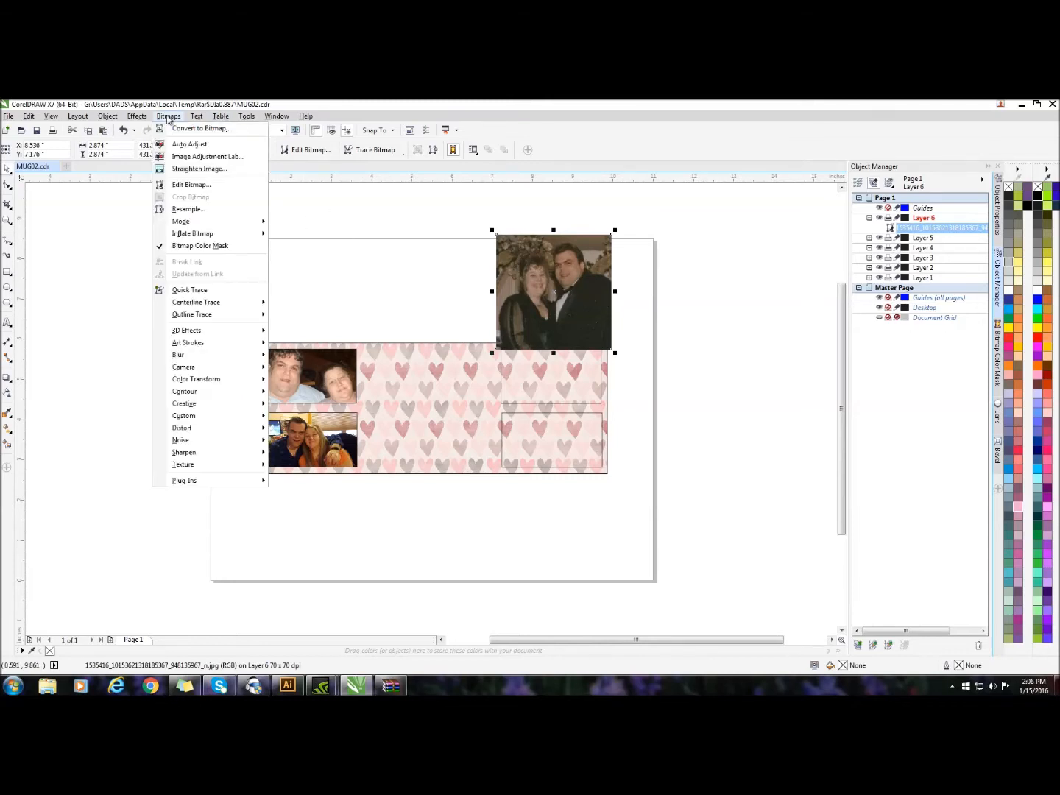
left_click(189, 209)
left_click(499, 378)
left_click_drag(499, 378, 479, 388)
type("300")
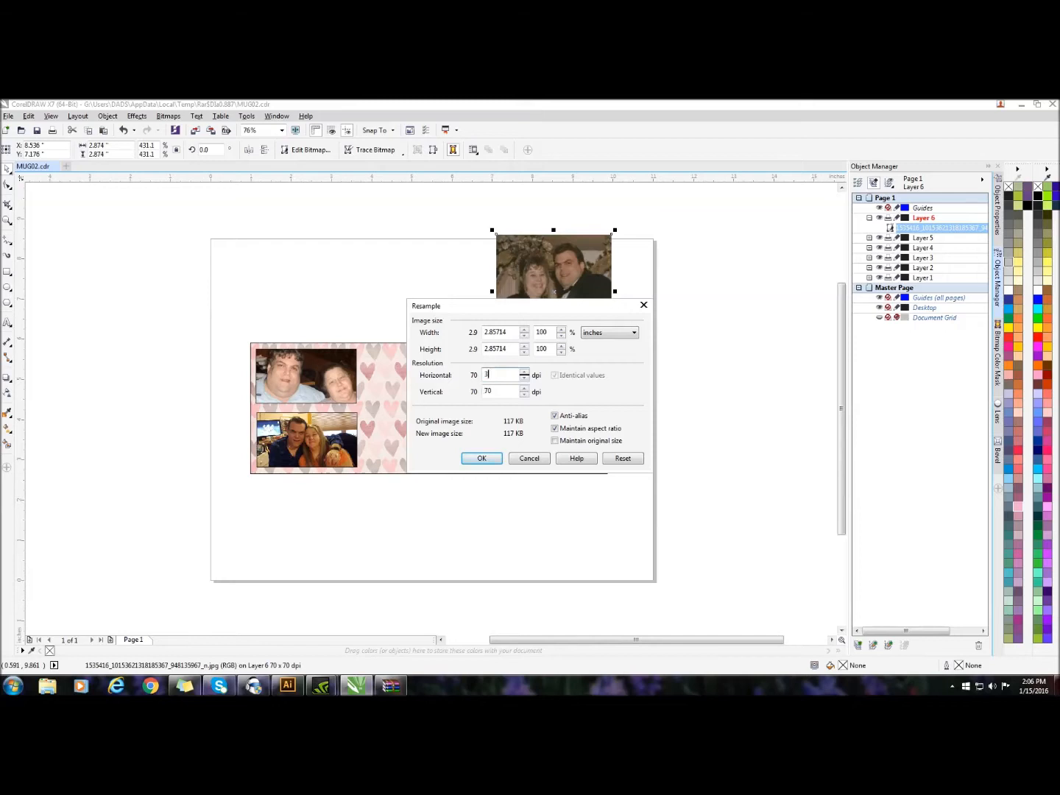
left_click(482, 459)
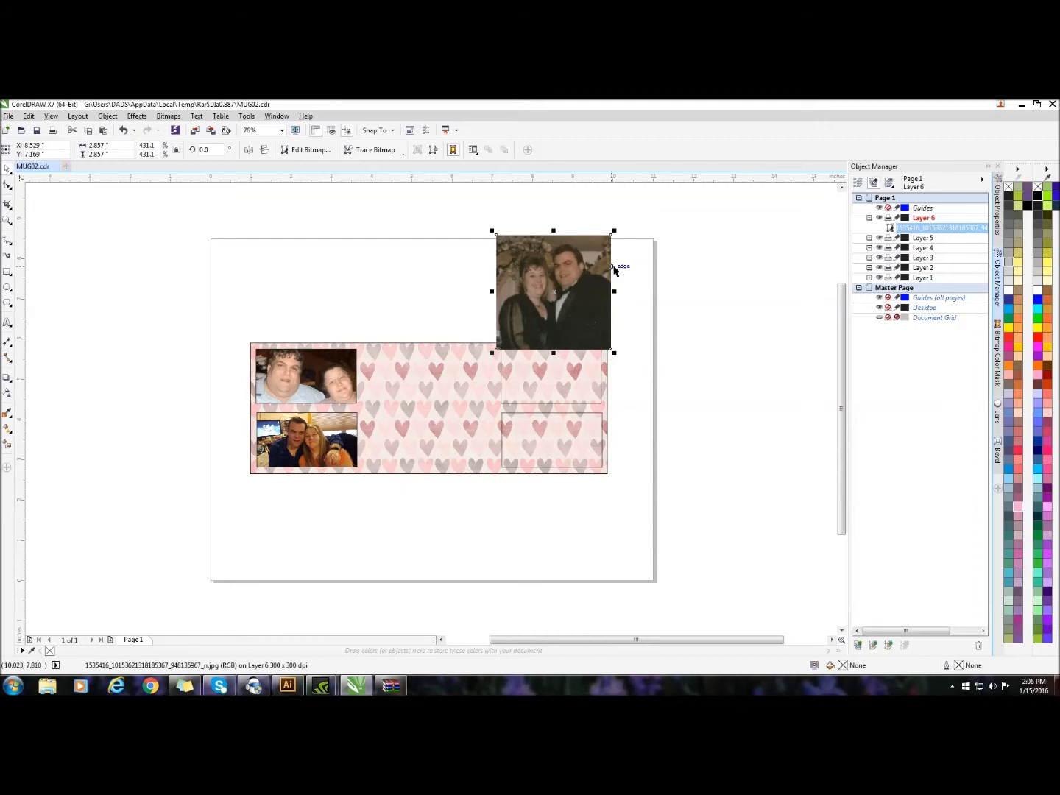
right_click(567, 248)
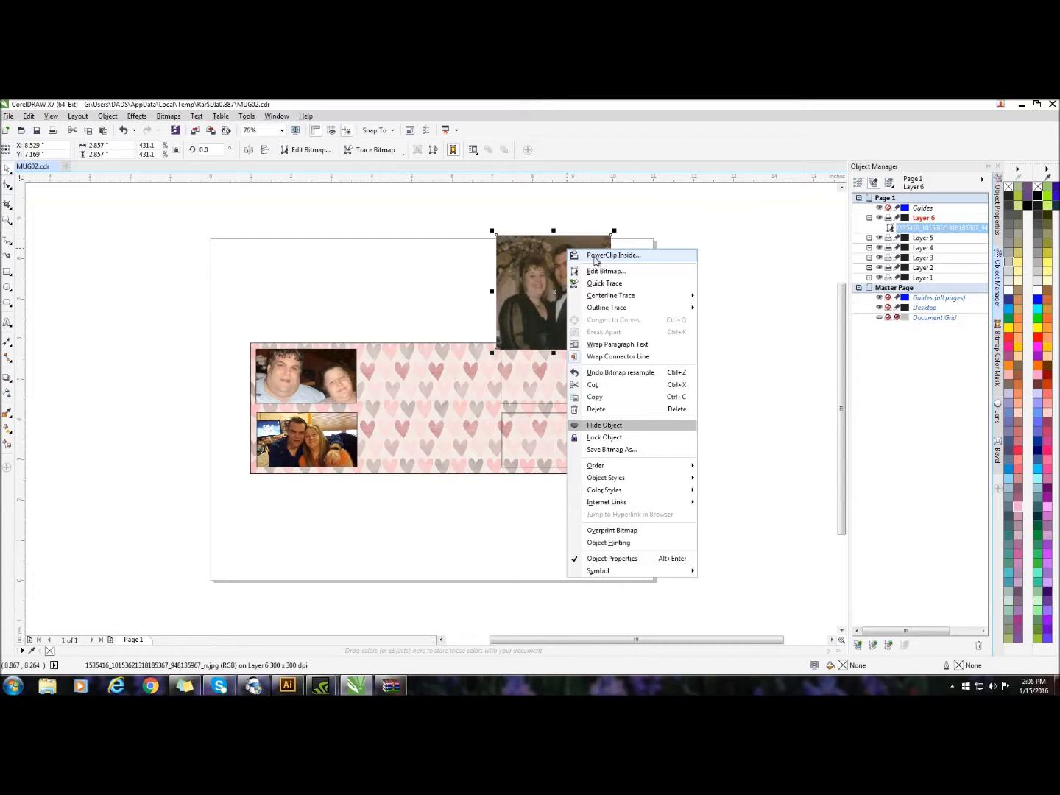
left_click(594, 255)
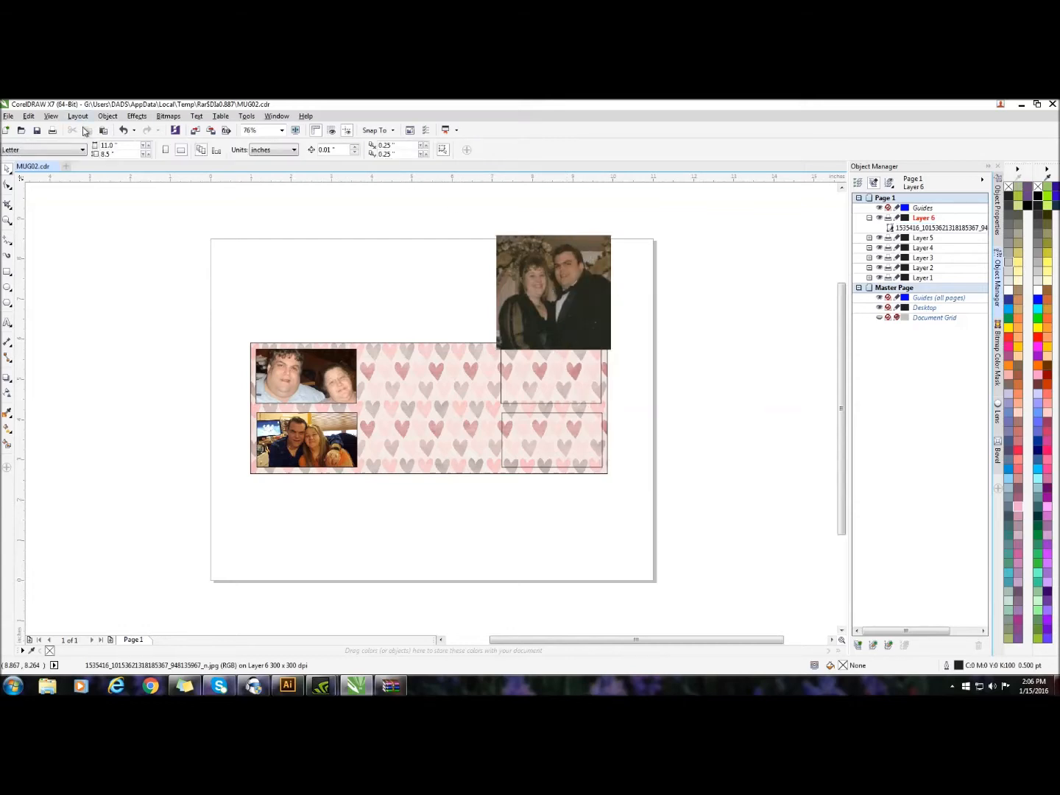
left_click(123, 131)
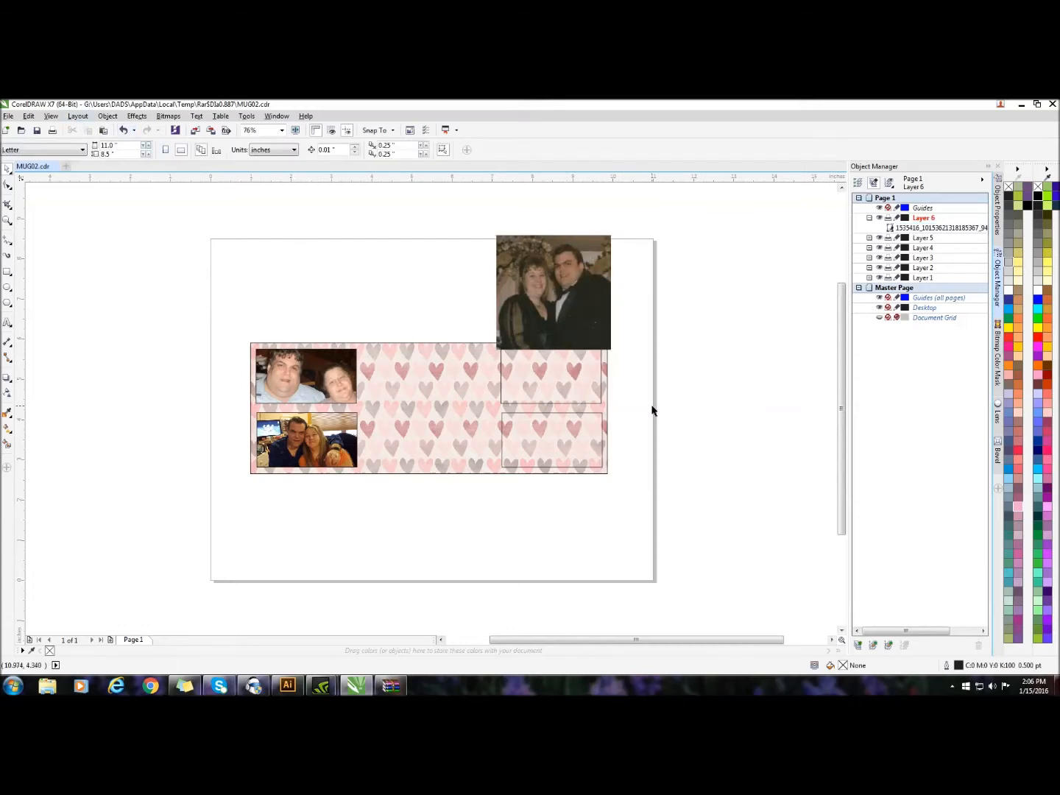
Move the photo up clear of the upper-right frame and hide Layers 1 to 4, leaving Layer 5's rectangle shown
left_click(561, 276)
left_click_drag(560, 276, 561, 239)
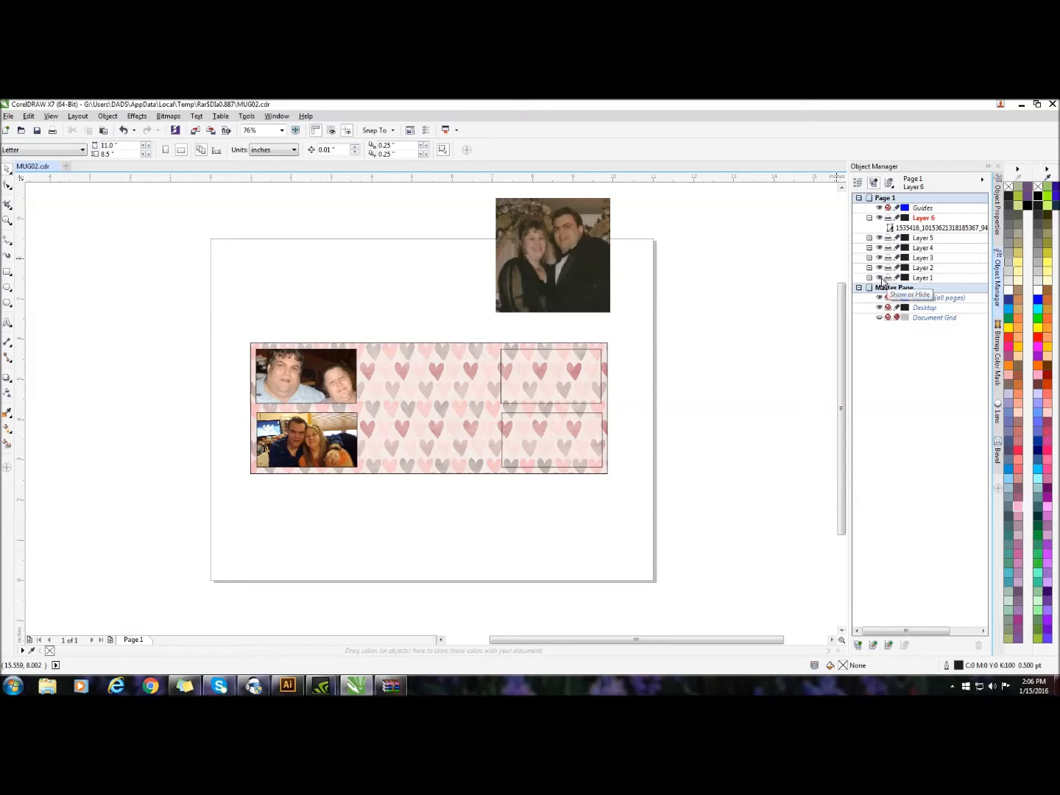
left_click(880, 278)
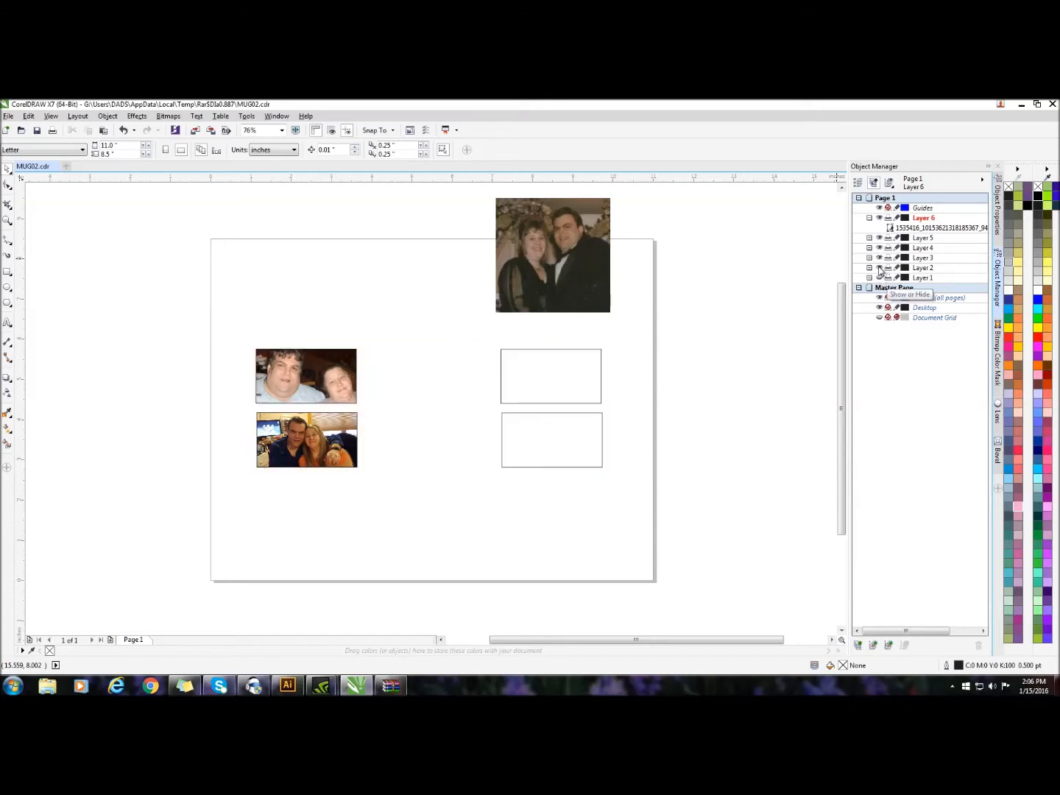
left_click(879, 268)
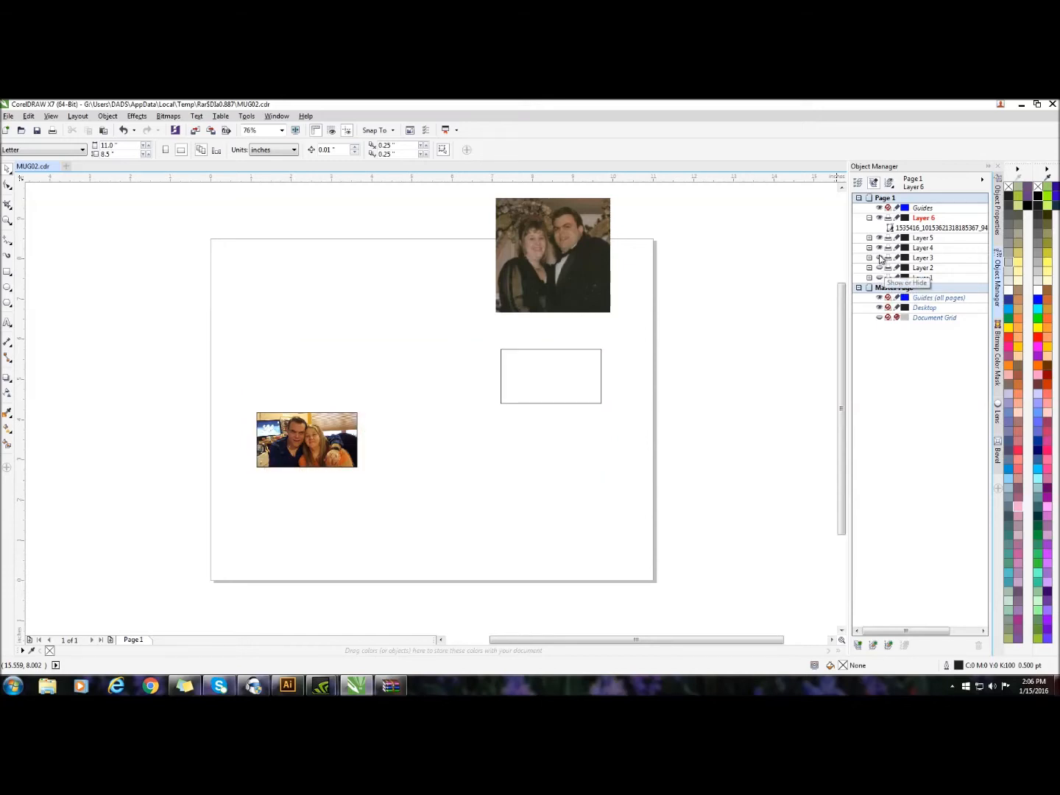
left_click(880, 258)
left_click(880, 257)
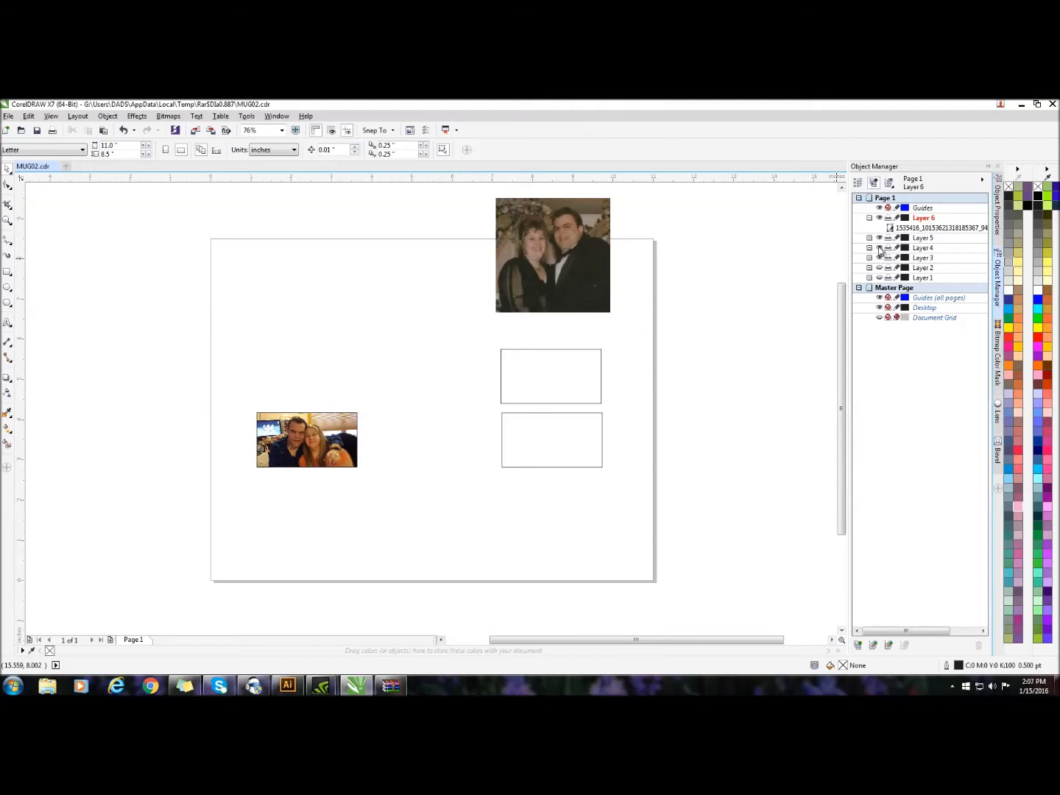
left_click(879, 248)
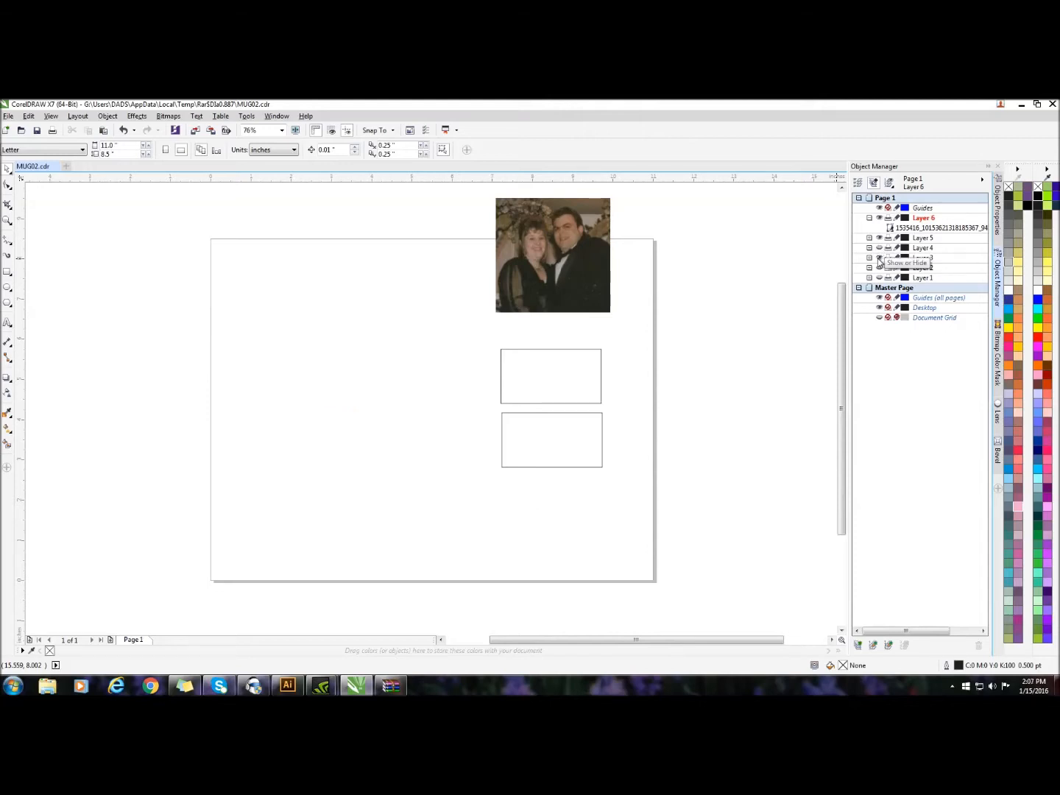
left_click(880, 258)
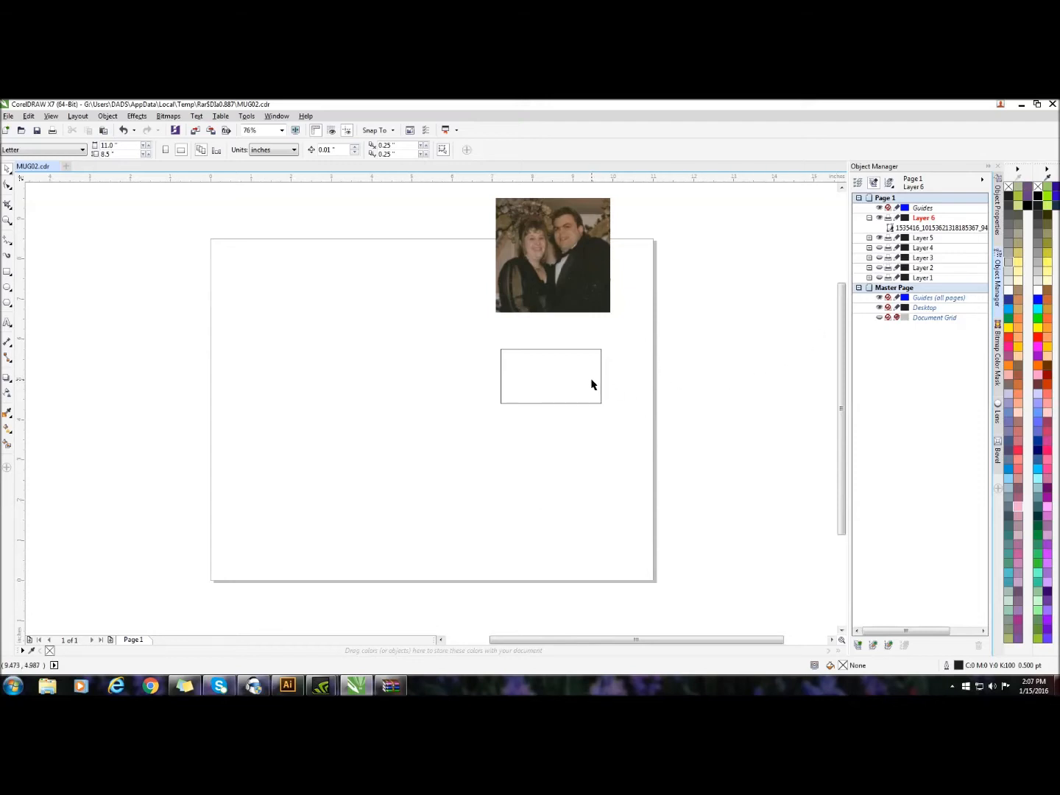
PowerClip the imported photo inside the rectangle on Layer 5
left_click(538, 236)
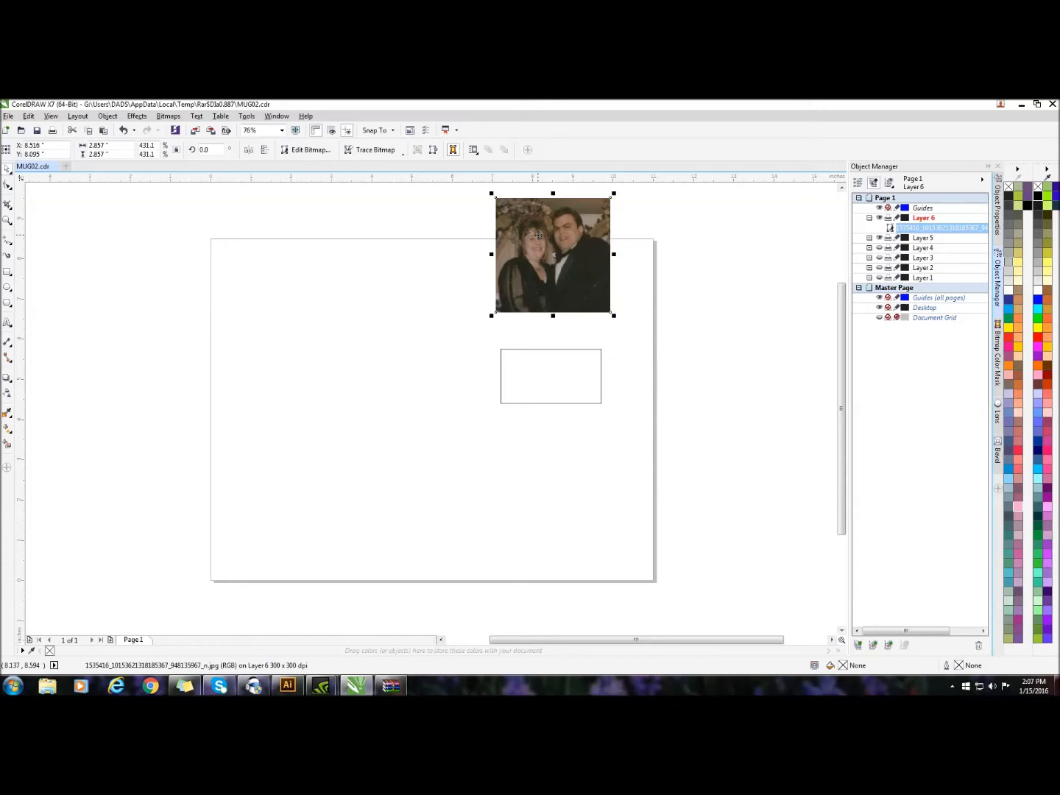
right_click(538, 236)
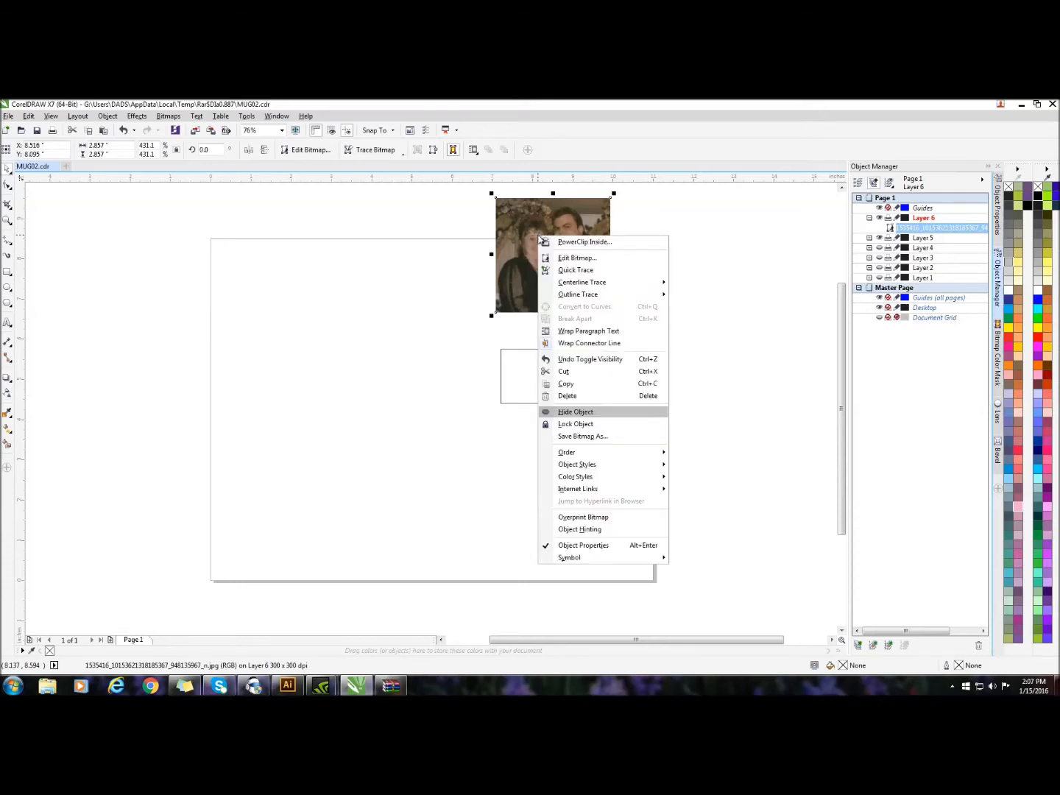
left_click(553, 243)
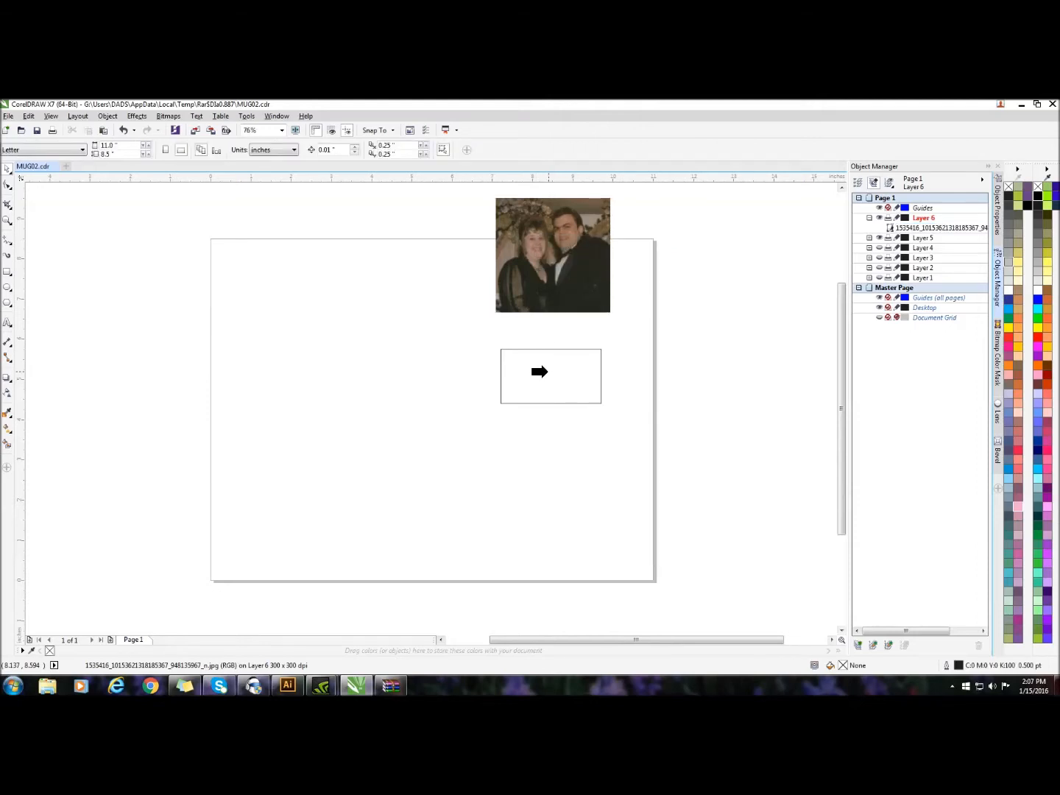
left_click(540, 372)
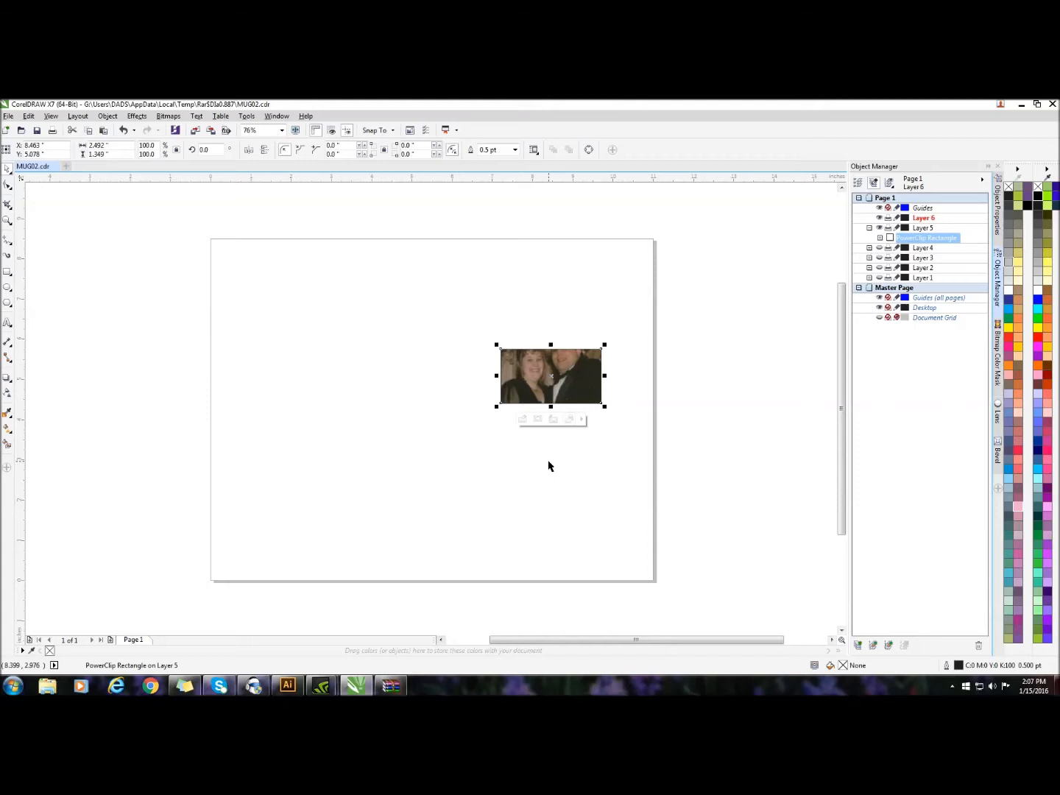
Select the PowerClip contents of the Layer 5 frame and shift the photo slightly down so the faces fit inside
left_click(538, 420)
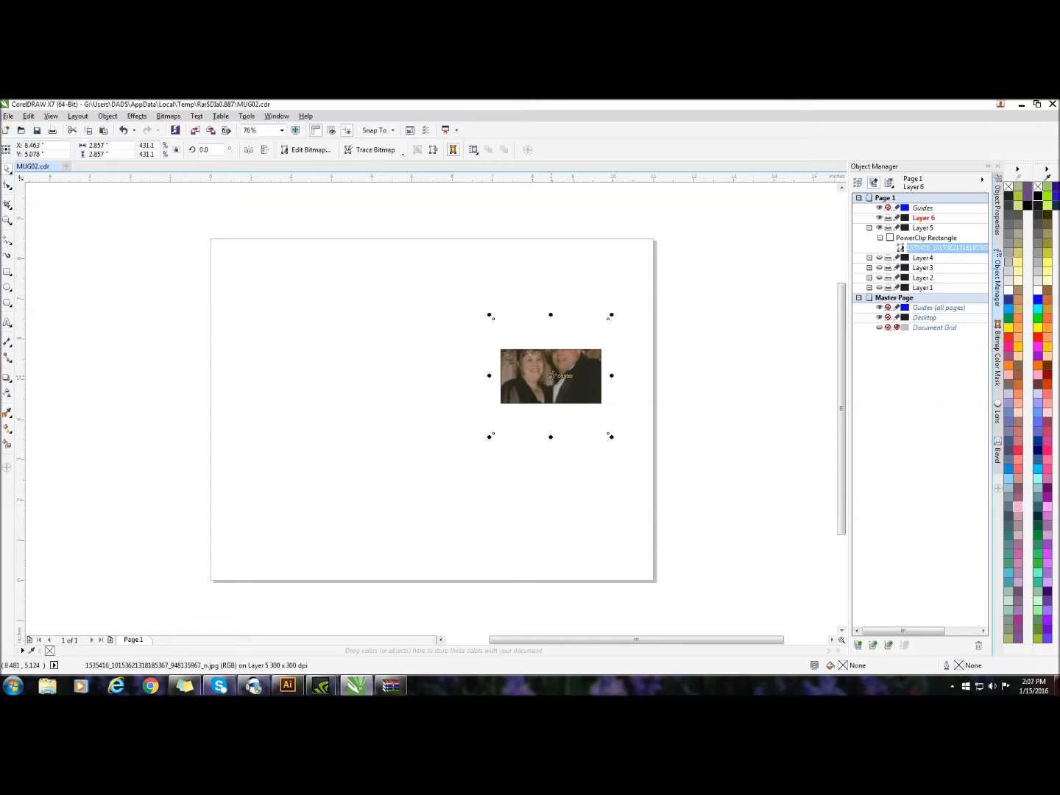
left_click_drag(552, 377, 553, 387)
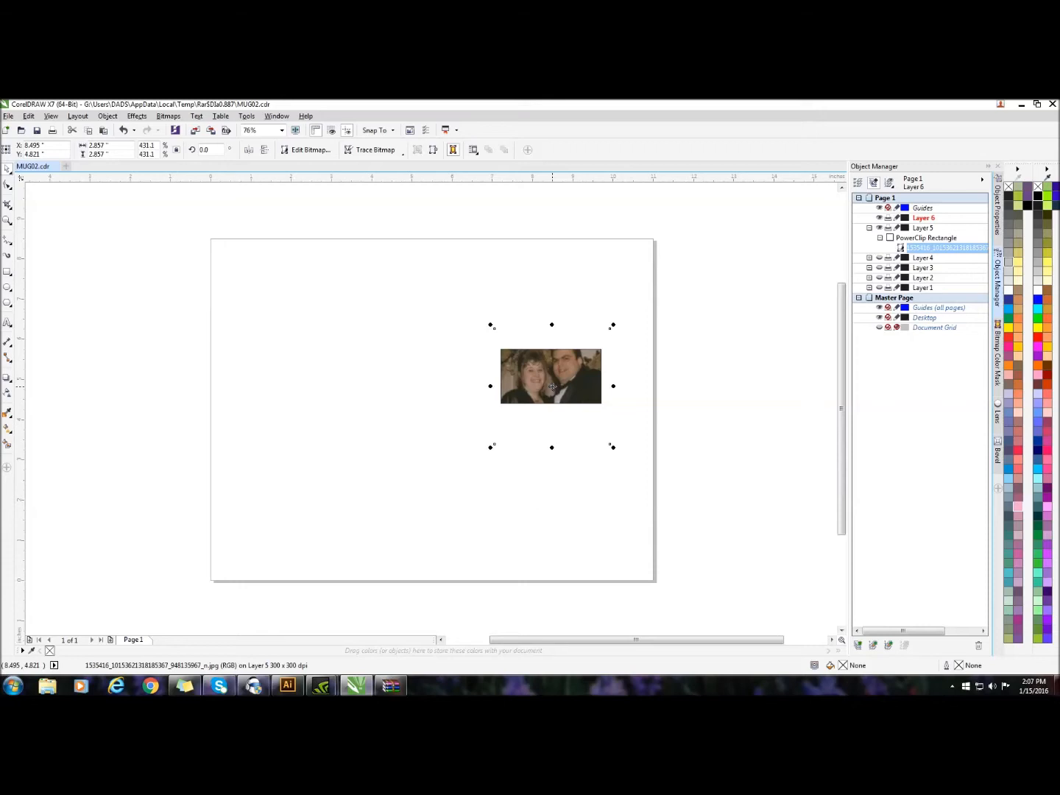
left_click(552, 386)
left_click(648, 367)
Reselect the Layer 5 PowerClip contents, shrink the photo to about 2.74 by 2.74 in, nudge it slightly lower, and deselect it
left_click(544, 390)
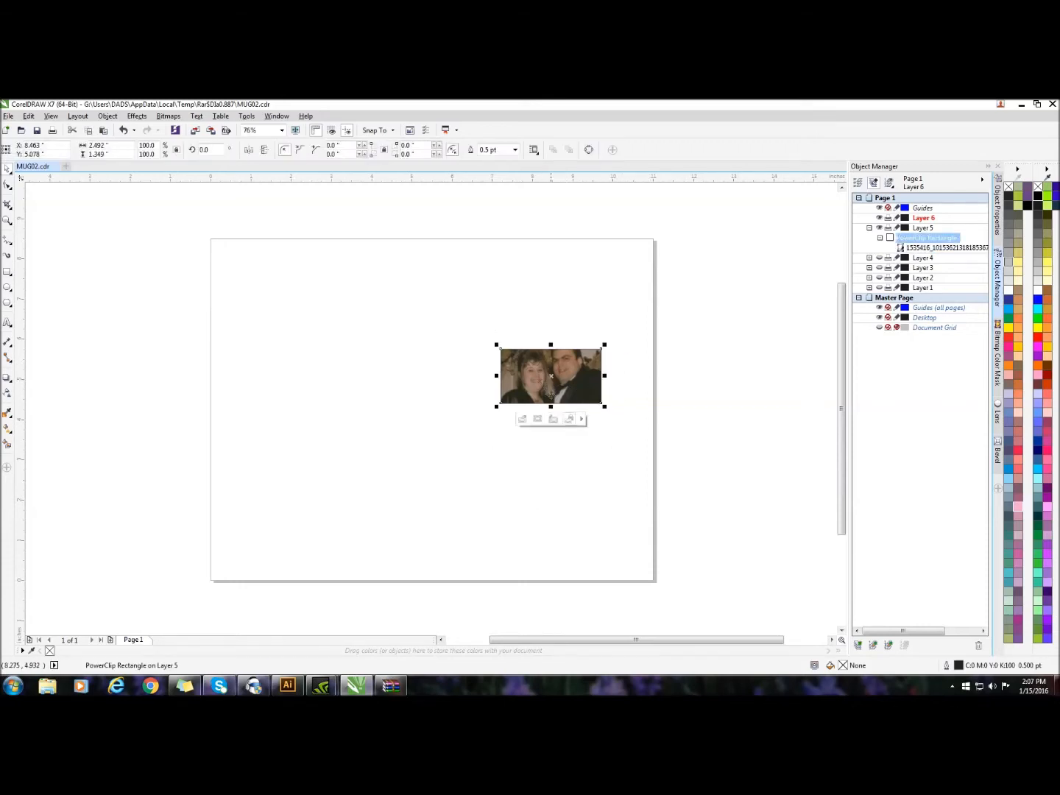
left_click(537, 420)
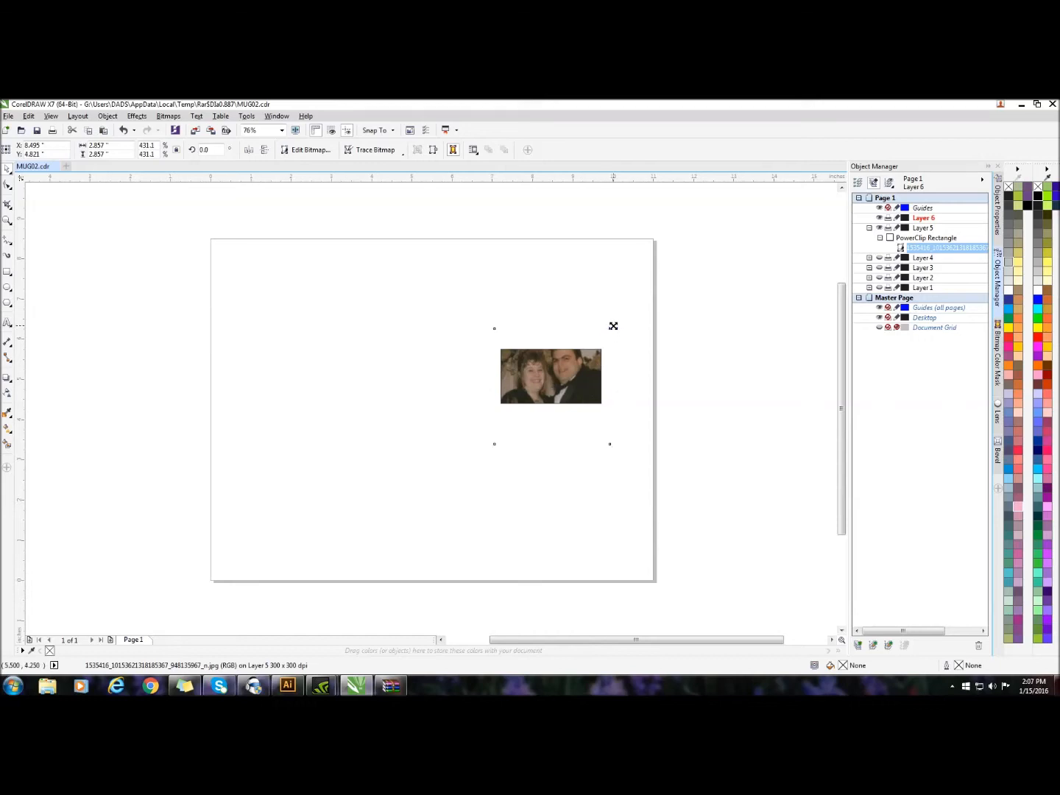
left_click_drag(612, 326, 610, 332)
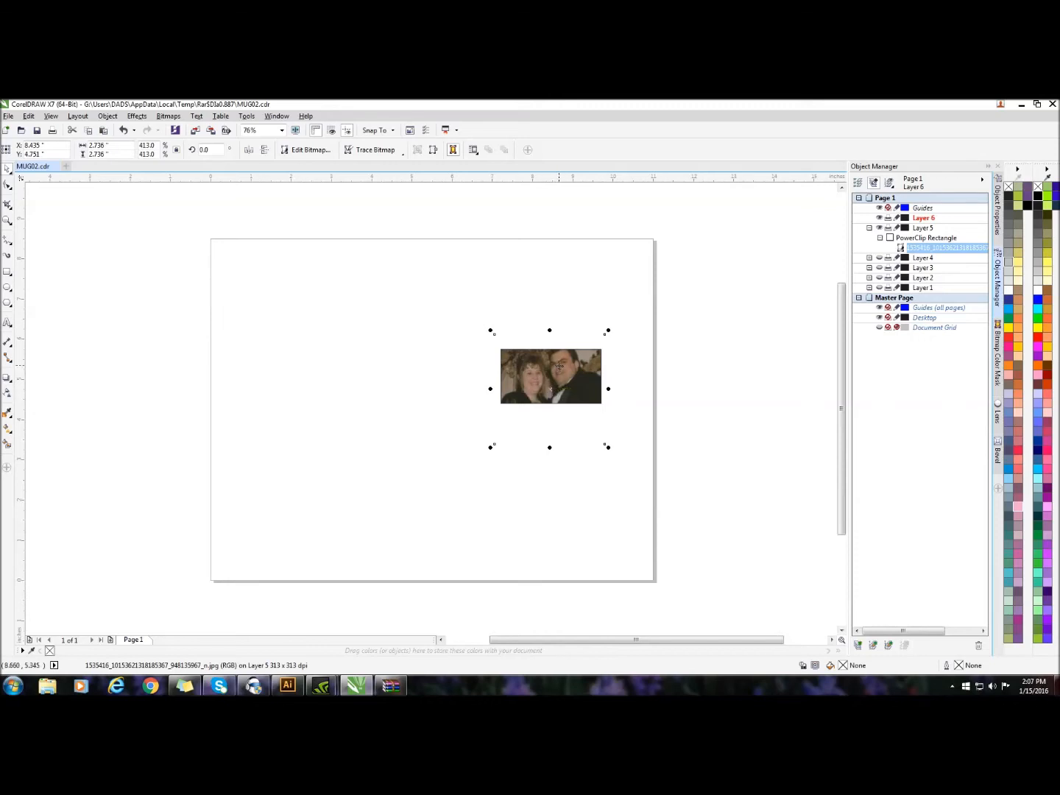
key("Up")
left_click_drag(551, 389, 550, 394)
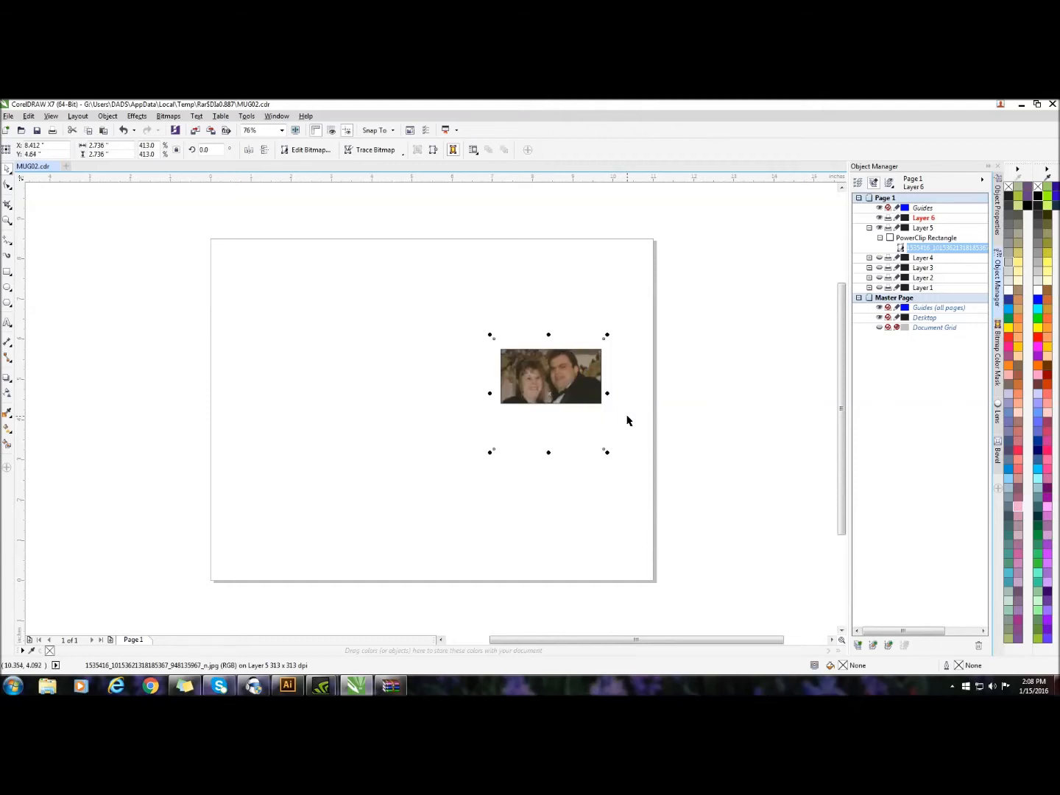
left_click(737, 358)
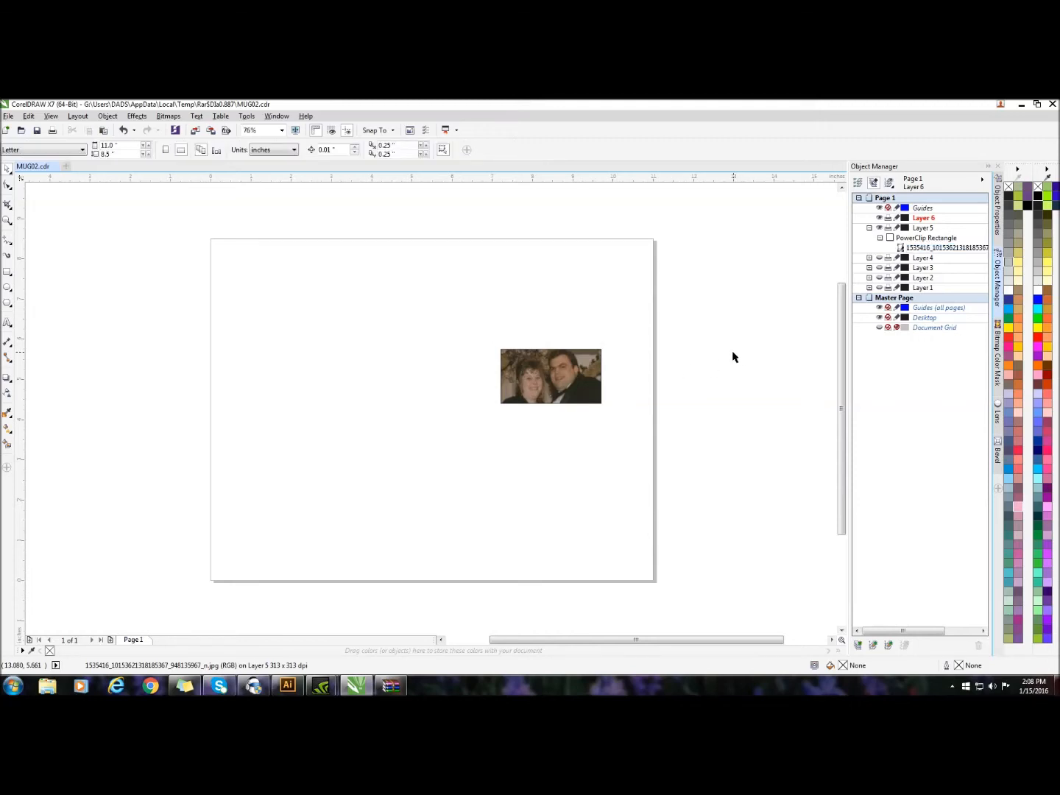
Show Layers 1 to 4 again together with Layer 5's filled frame
left_click(879, 288)
left_click(878, 277)
left_click(879, 268)
left_click(878, 258)
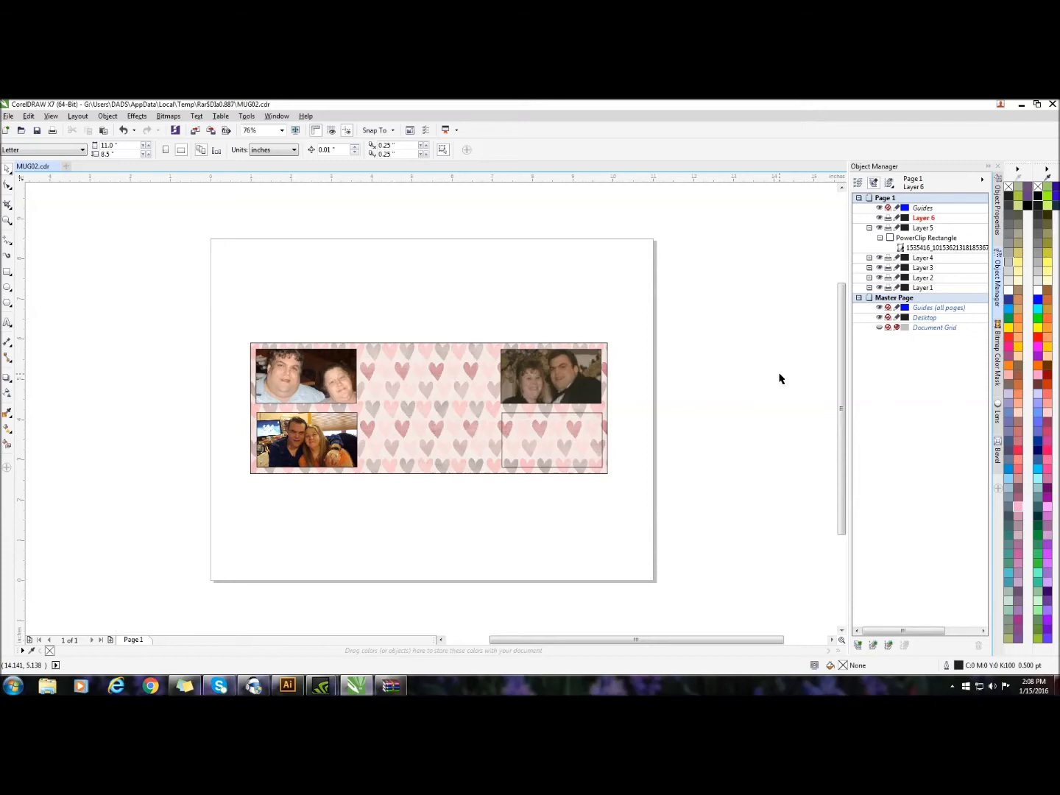
left_click(878, 227)
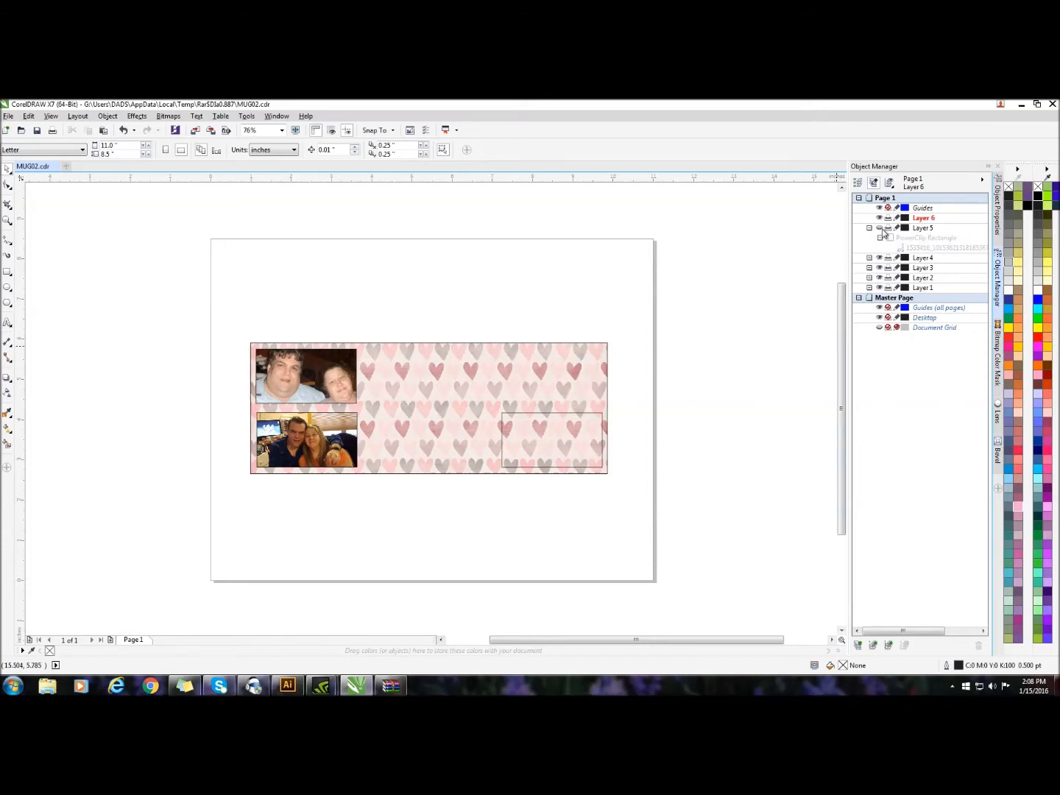
left_click(879, 227)
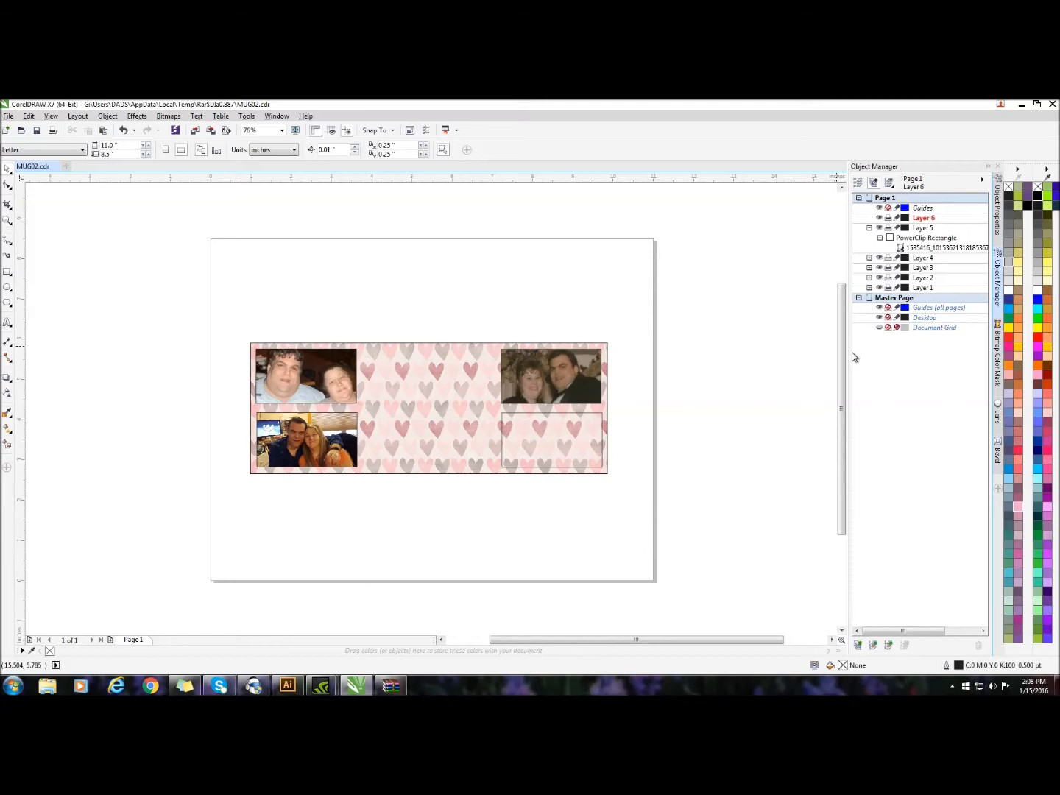
Hide Layers 5, 4, 2 and 1 so only the empty lower-right rectangle on Layer 3 is visible
double_click(929, 219)
left_click(571, 376)
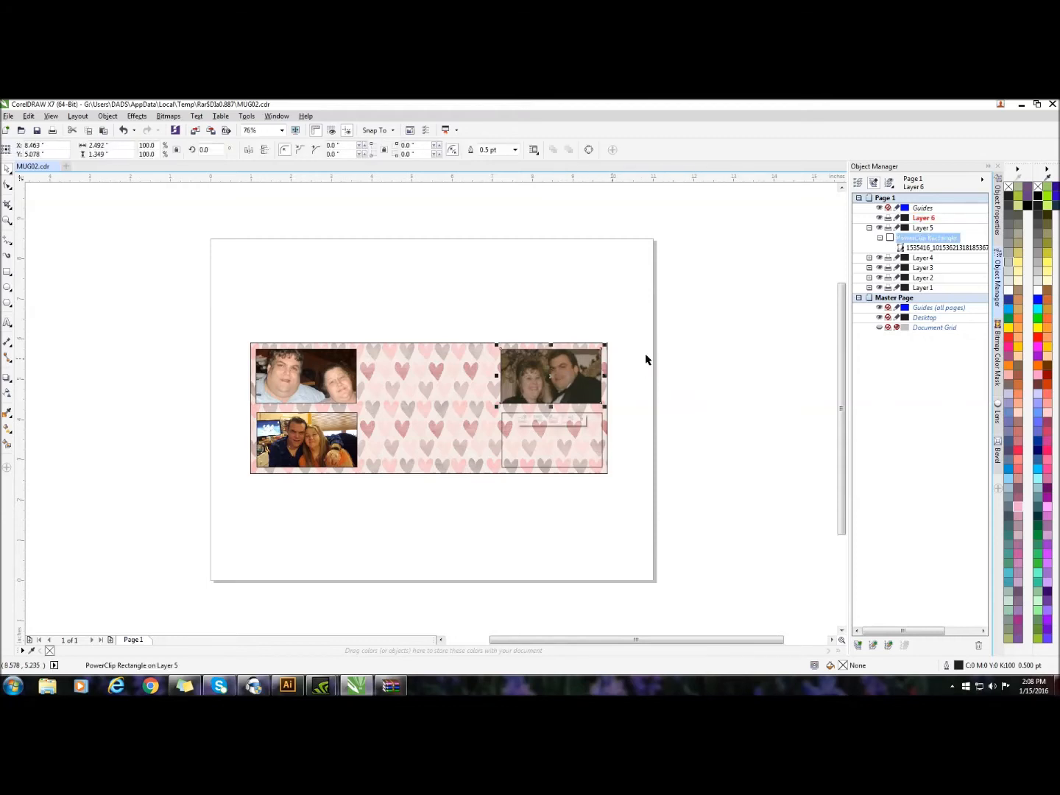
left_click(879, 228)
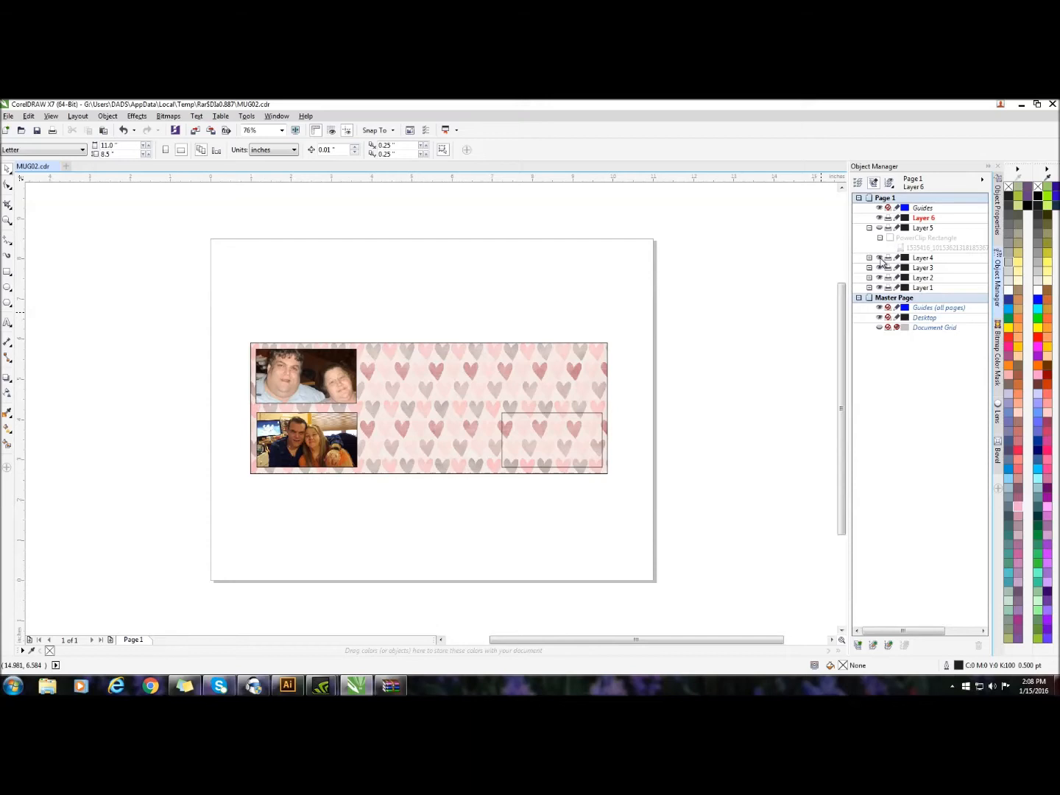
left_click(879, 258)
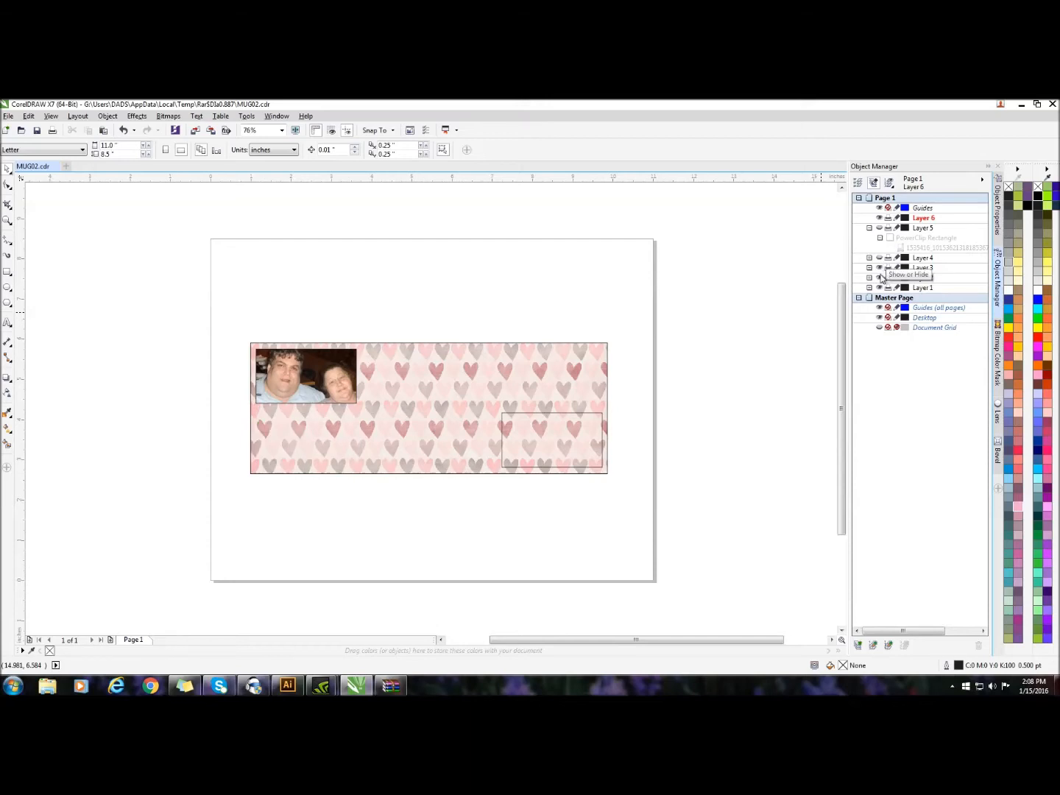
left_click(878, 268)
left_click(880, 268)
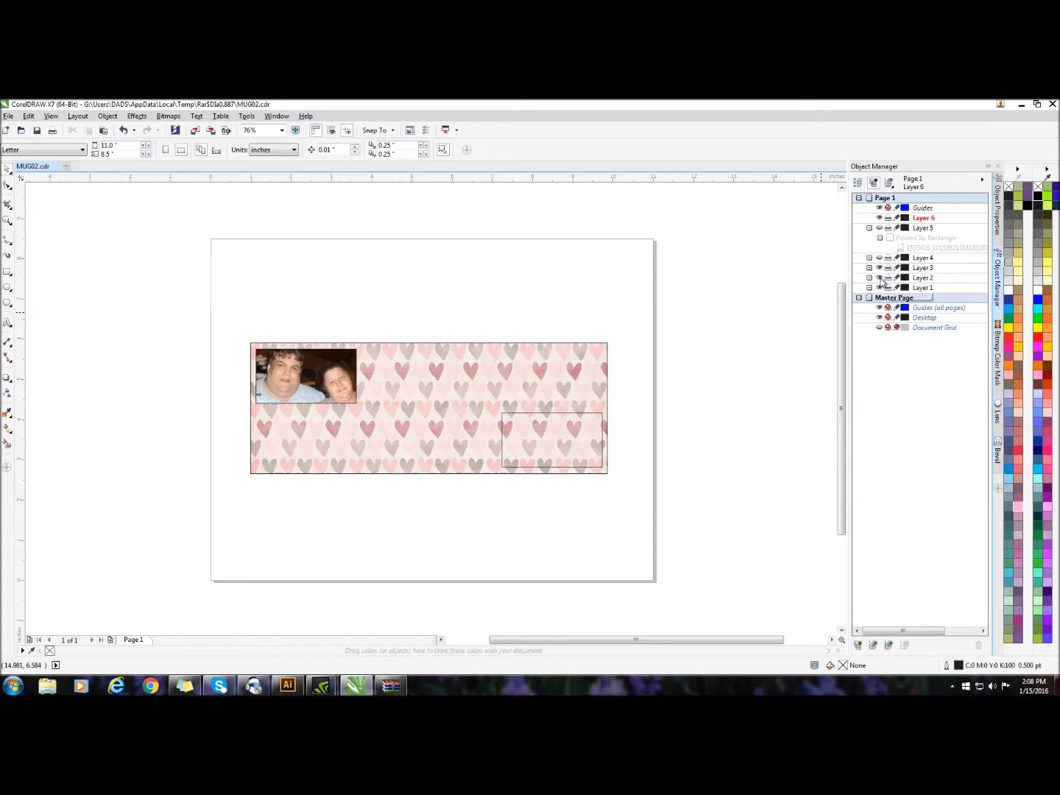
left_click(880, 277)
left_click(880, 288)
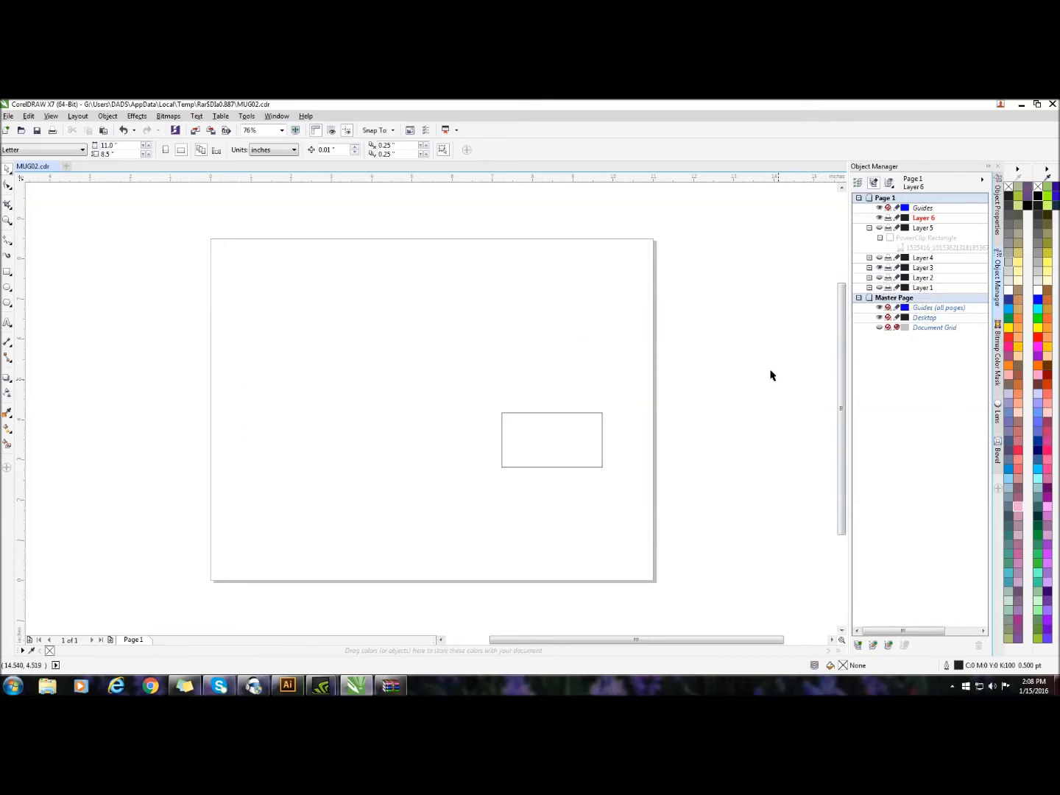
left_click(923, 219)
right_click(680, 241)
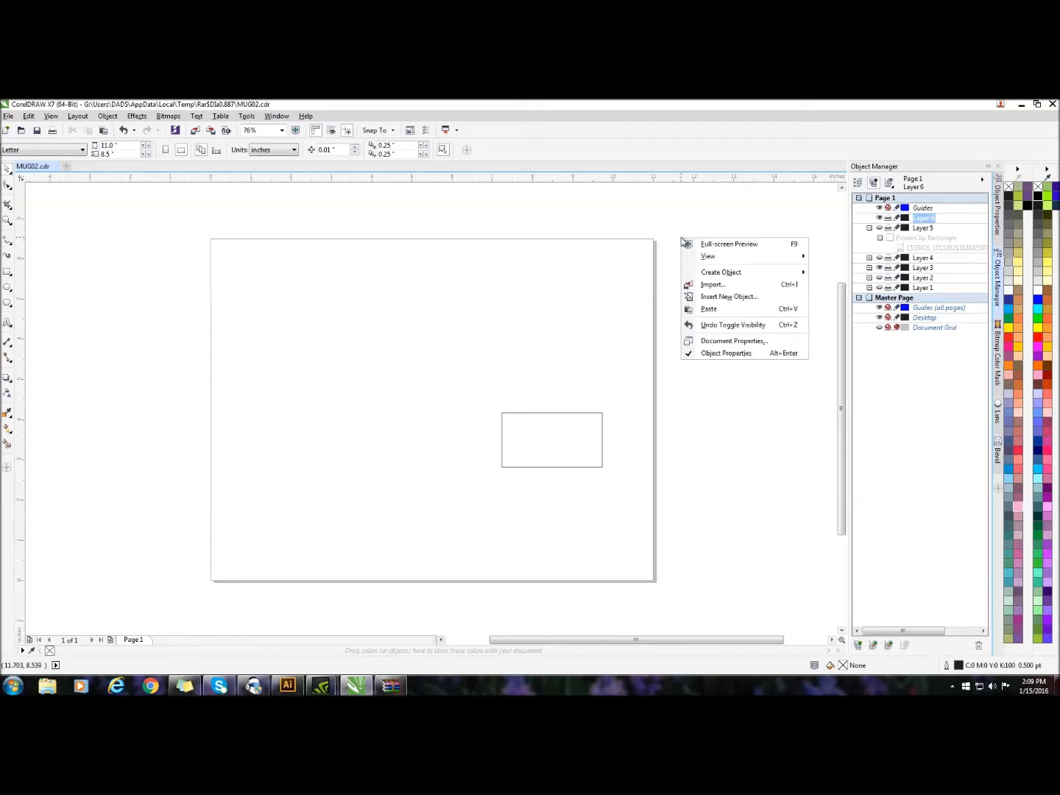
left_click(691, 284)
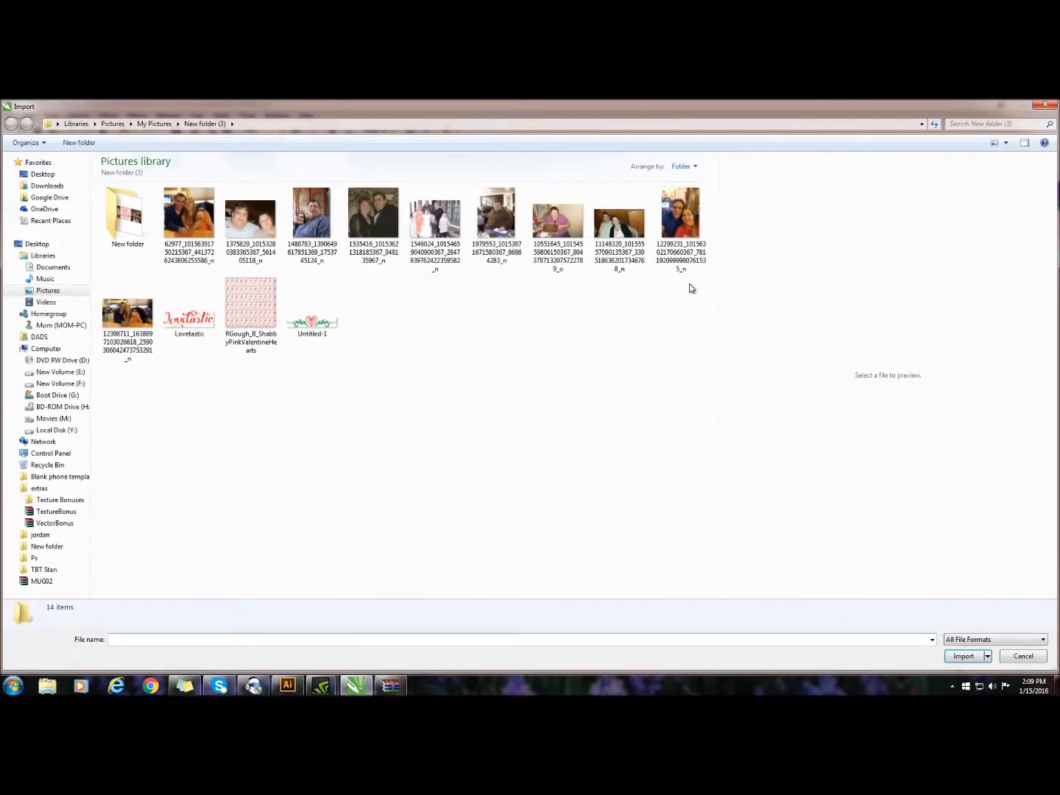
double_click(618, 224)
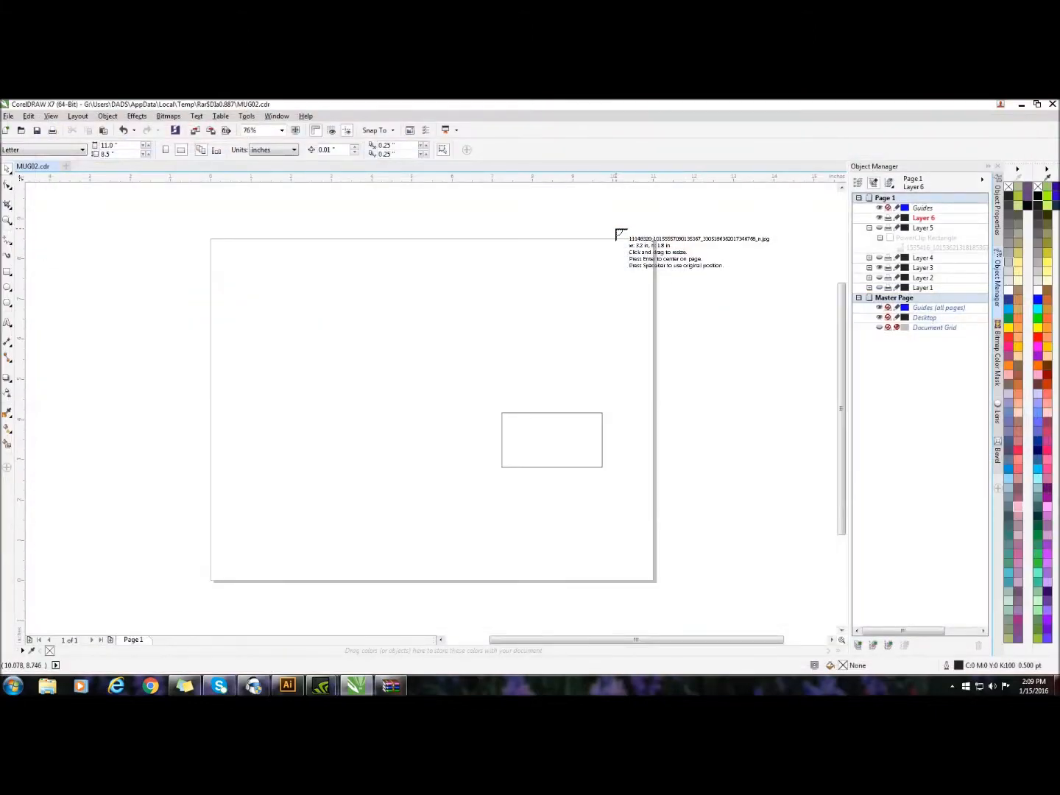
left_click(616, 231)
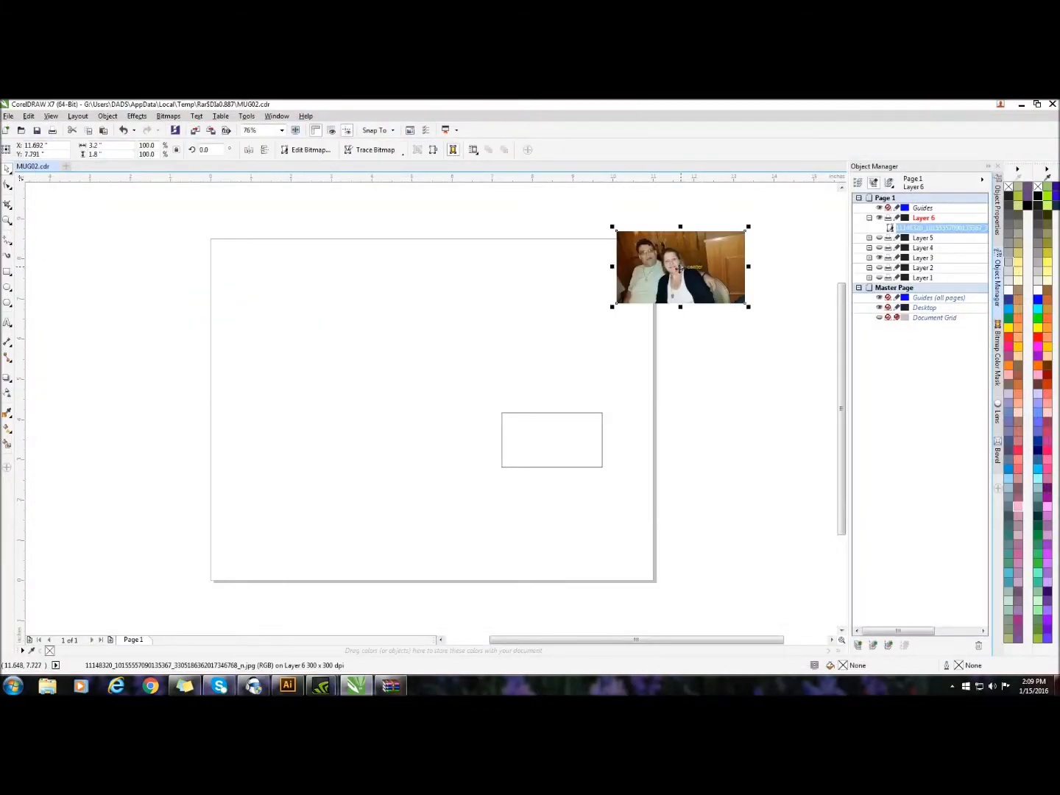
Reposition the imported photo above the empty rectangle and PowerClip it inside the Layer 3 rectangle
left_click_drag(680, 267, 662, 346)
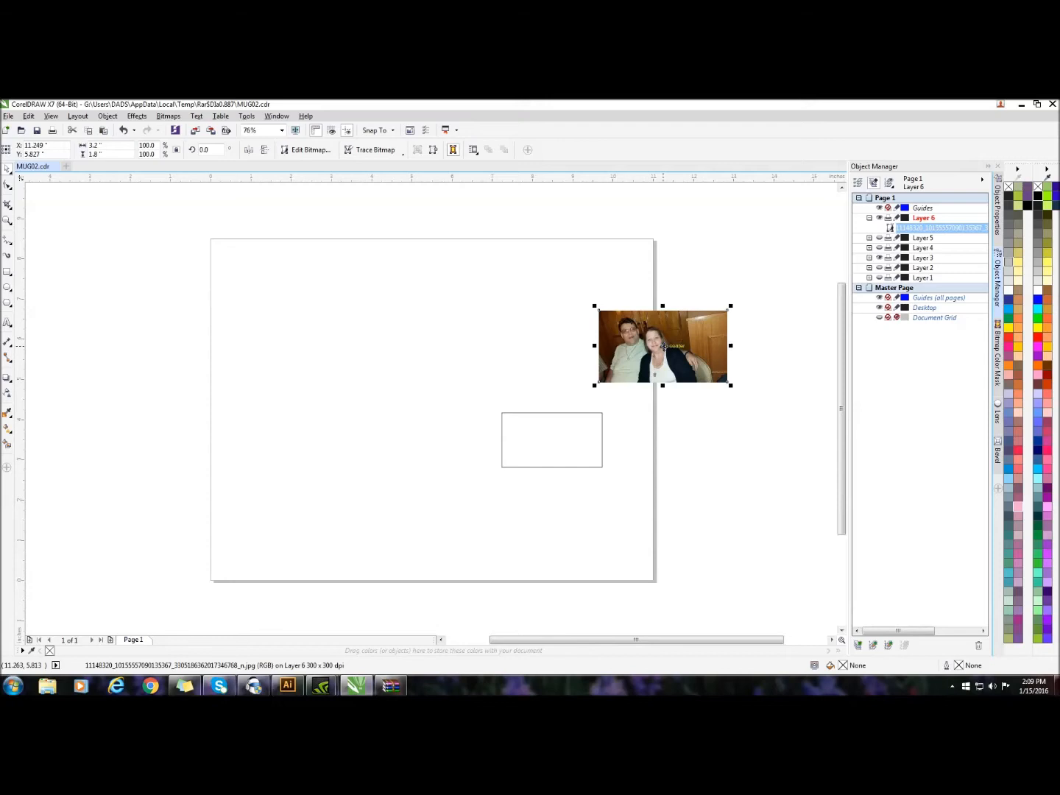
left_click_drag(663, 346, 660, 294)
left_click(577, 439)
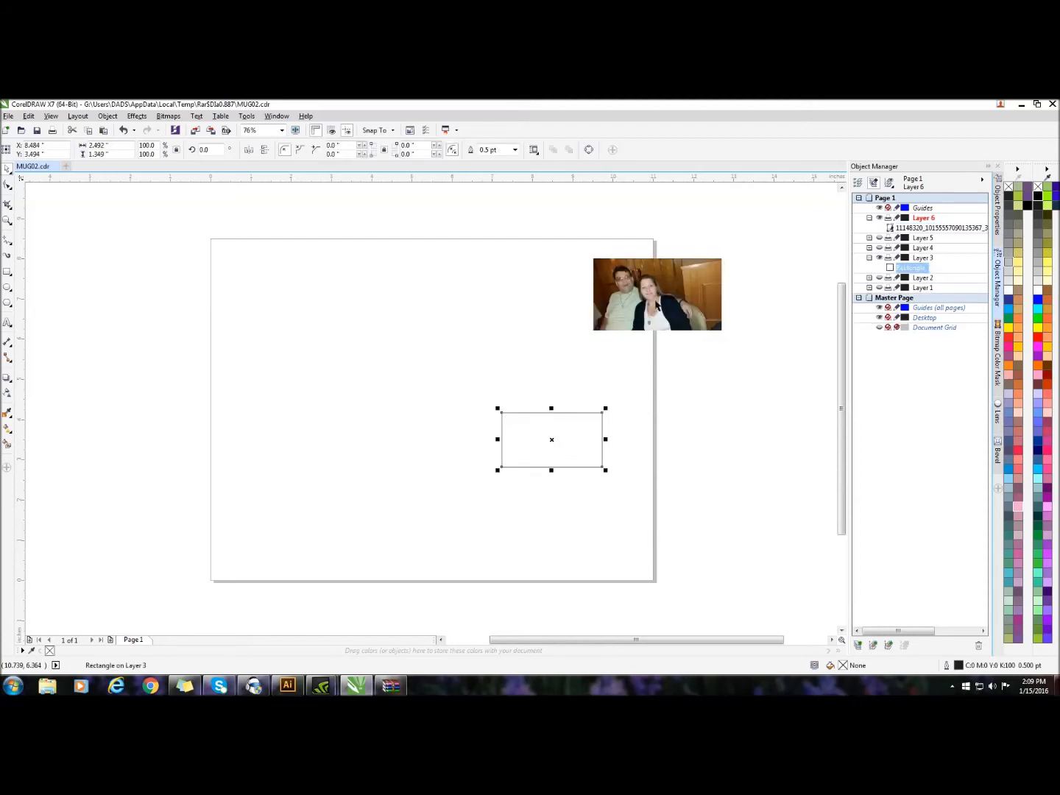
left_click(653, 289)
mouse_move(656, 297)
left_mouse_down()
mouse_move(553, 448)
mouse_move(644, 291)
left_mouse_up()
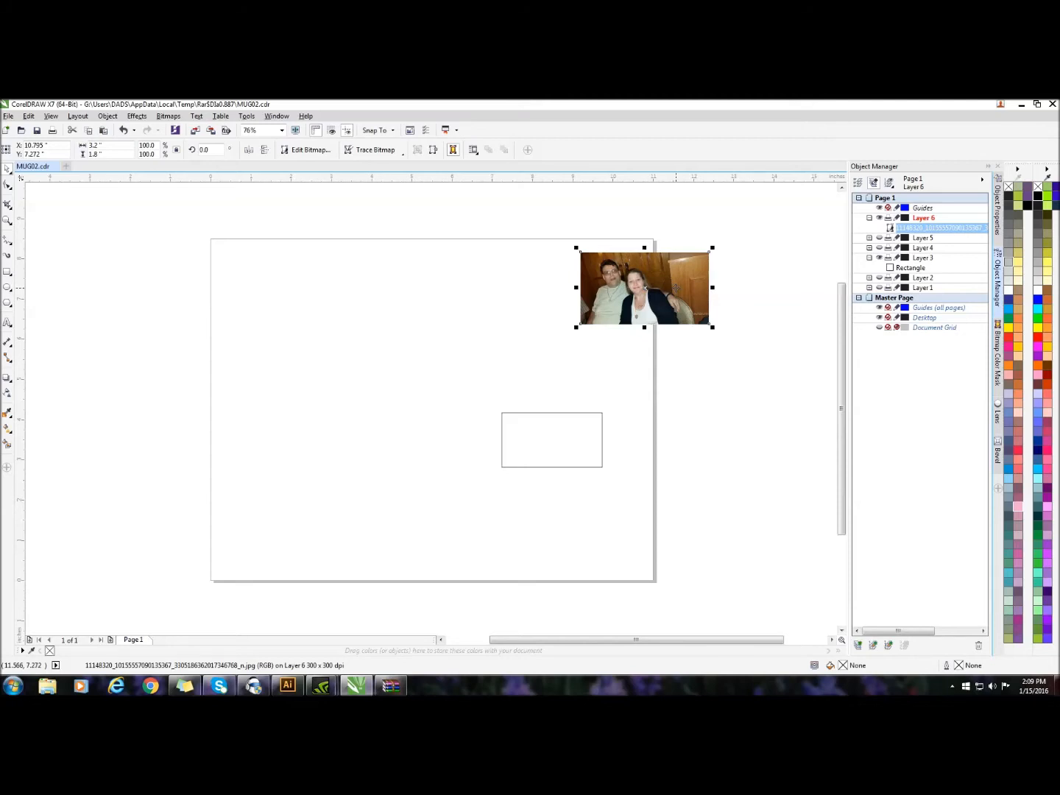
right_click(679, 279)
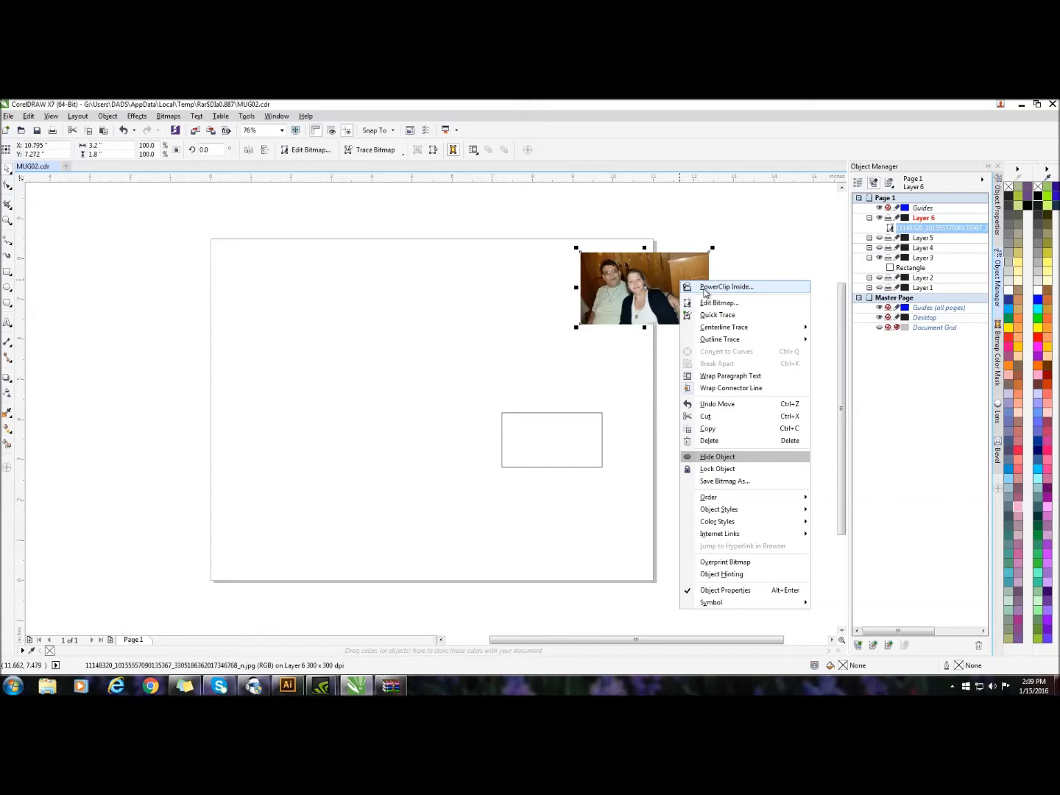
left_click(704, 288)
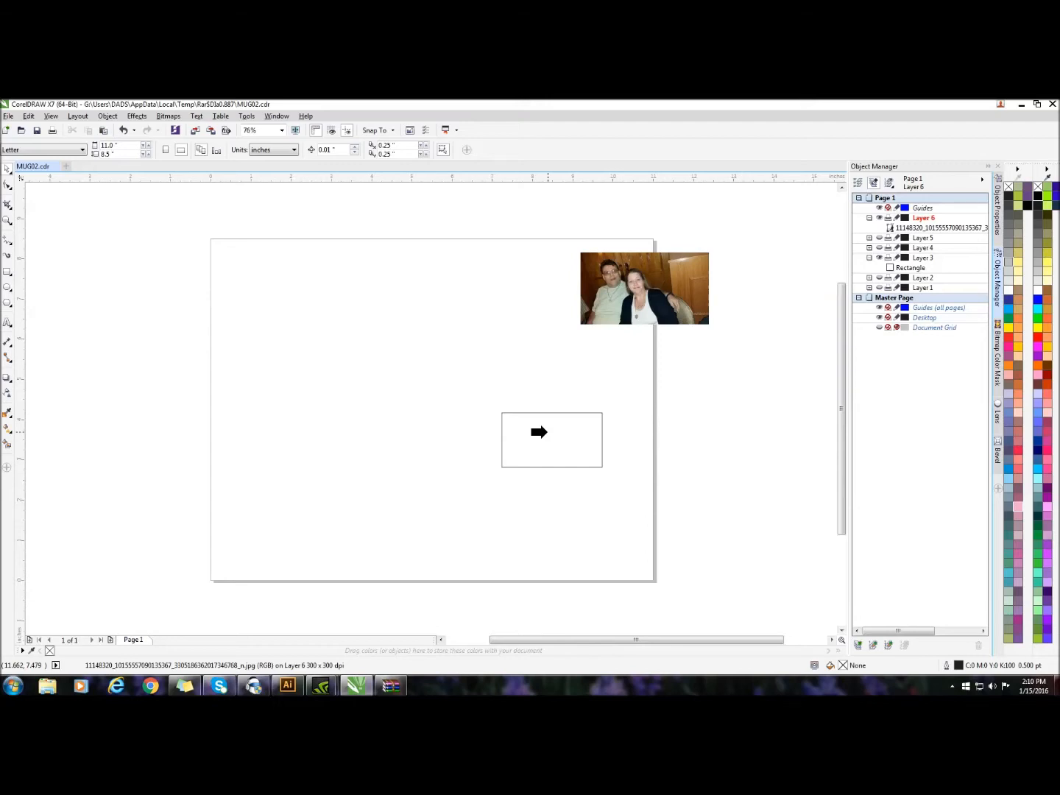
left_click(540, 432)
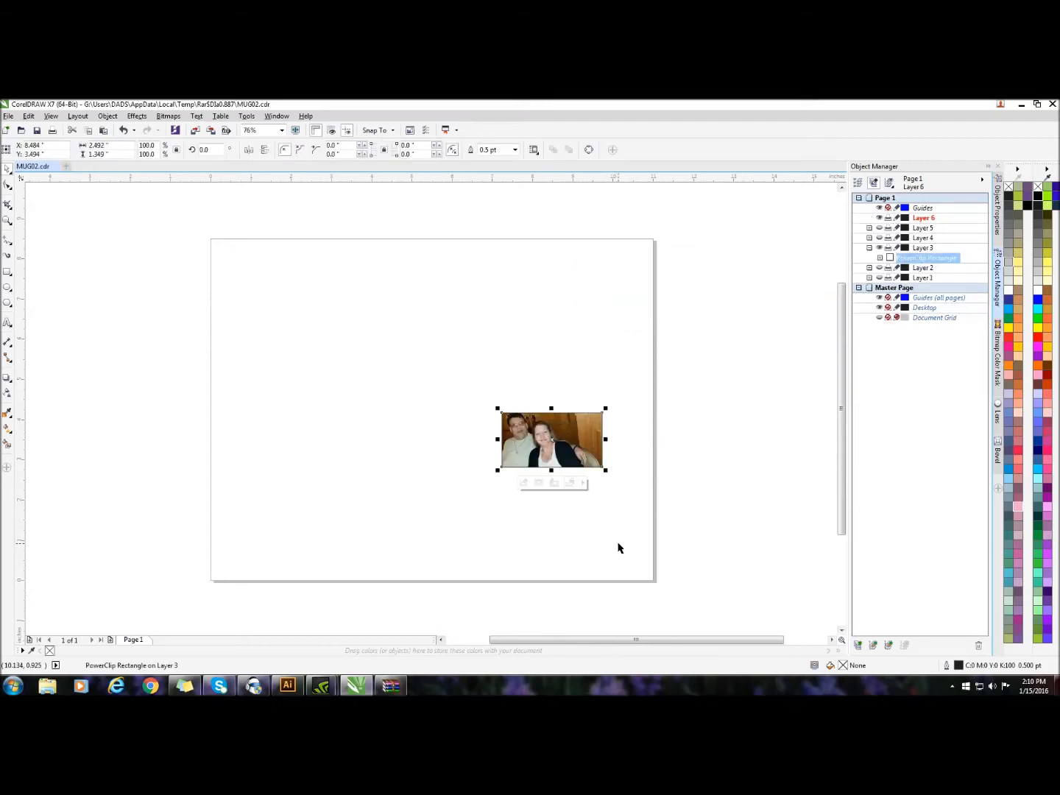
Select the Layer 3 frame's PowerClip contents, enlarge the photo to about 4.28 by 2.41 in, nudge it slightly right, and deselect it
left_click(540, 483)
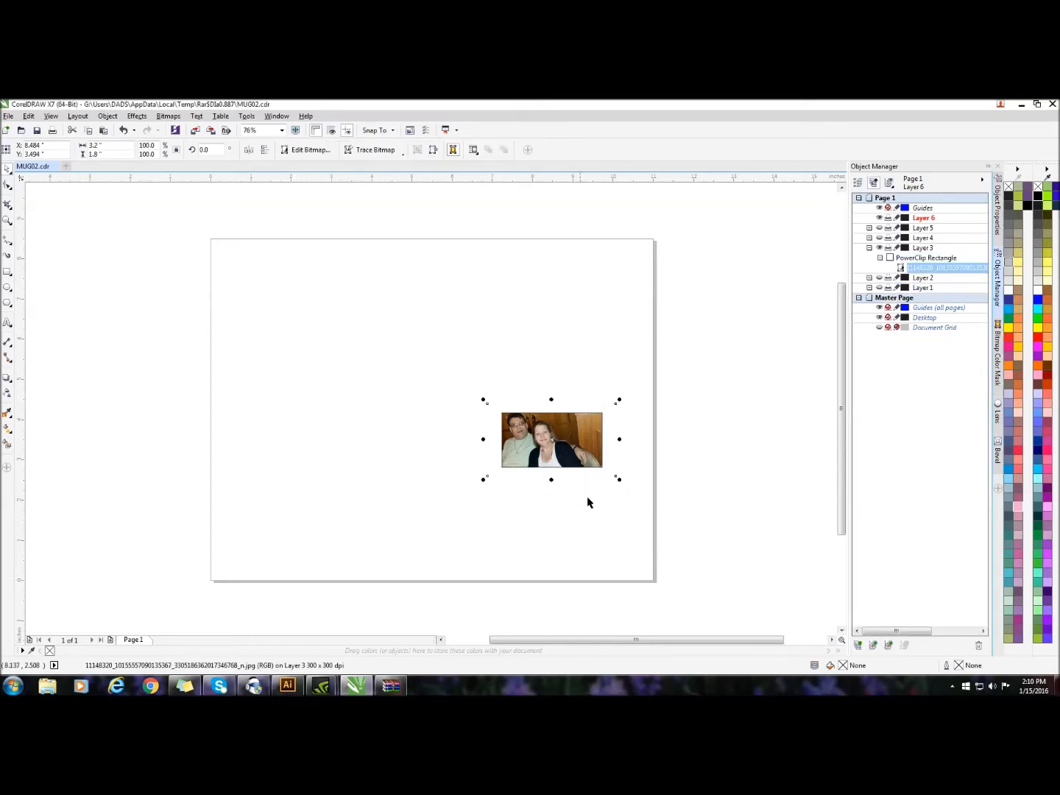
left_click_drag(619, 478, 663, 507)
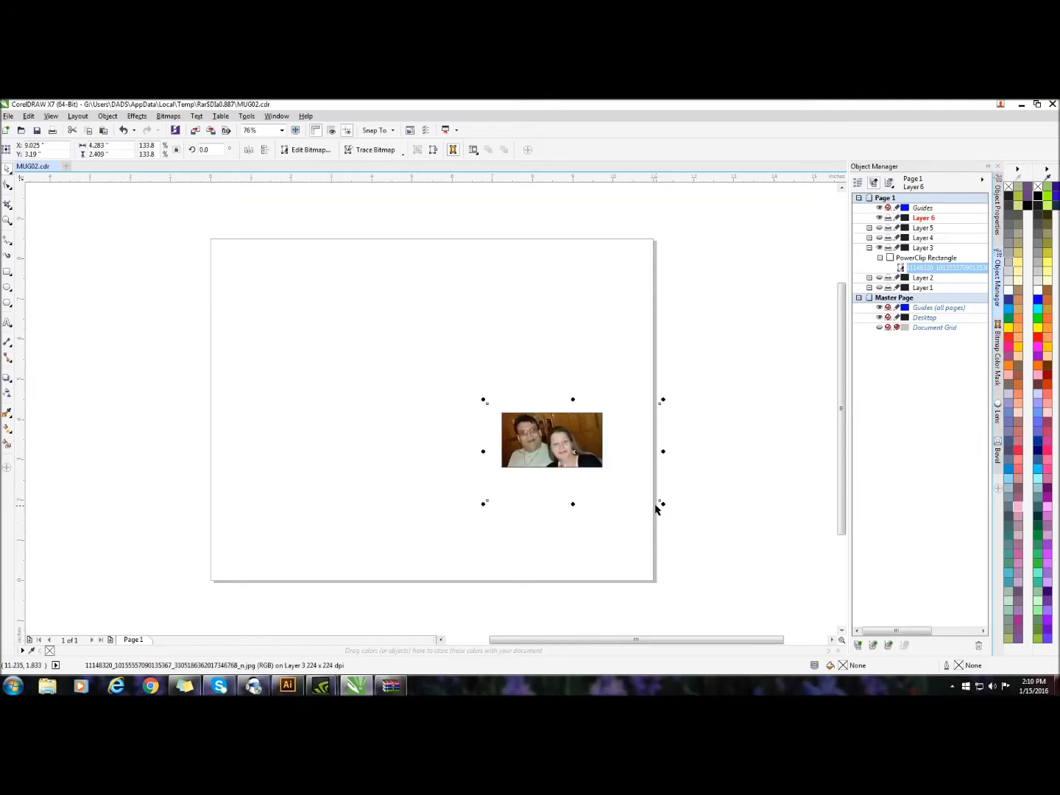
key("Right")
key("Right")
key("Right")
key("Right")
key("Right")
key("Right")
key("Right")
key("Right")
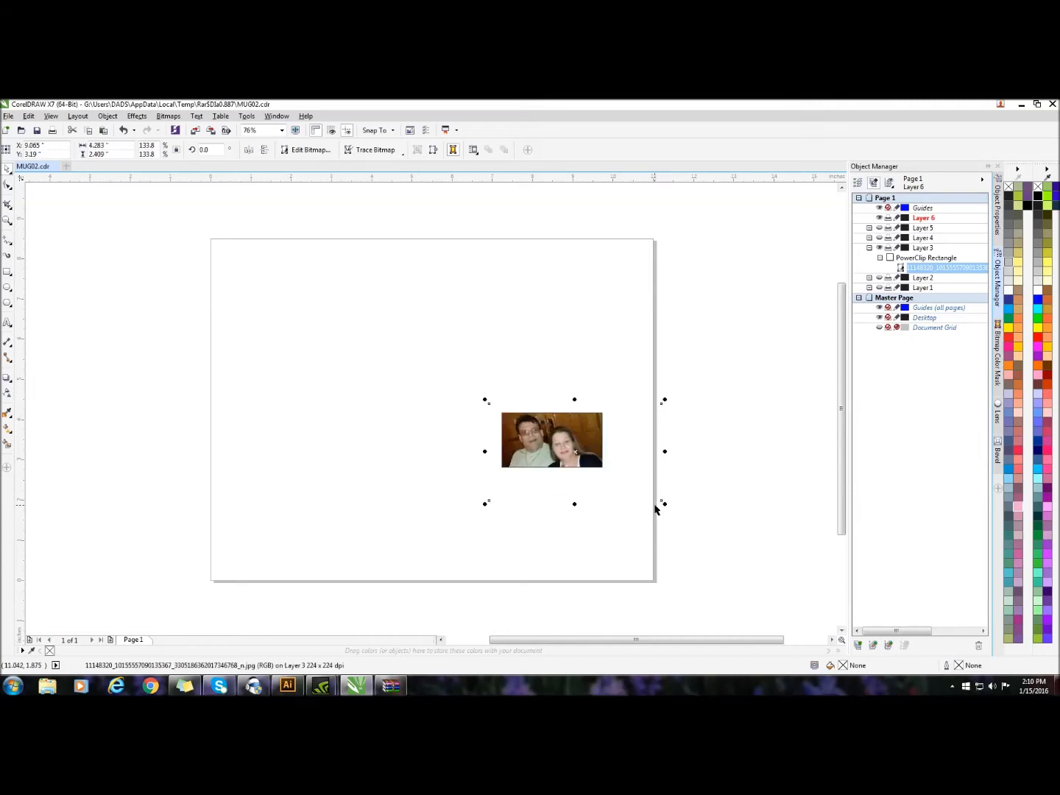
key("Right")
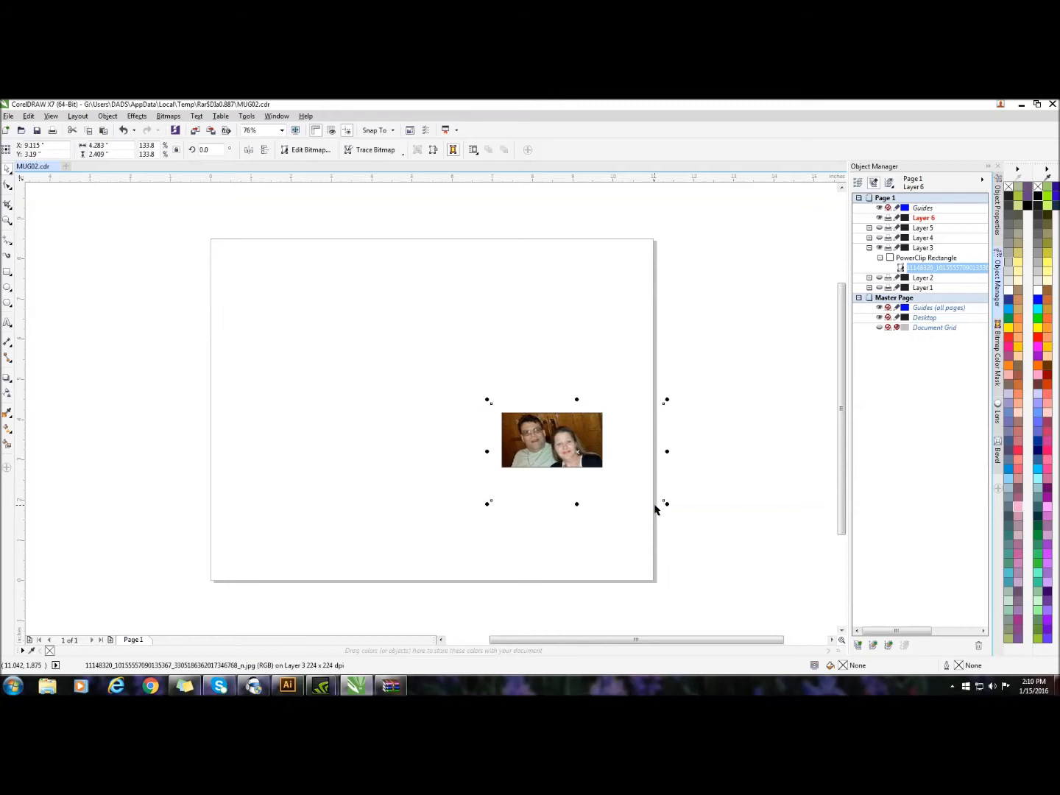
left_click(711, 554)
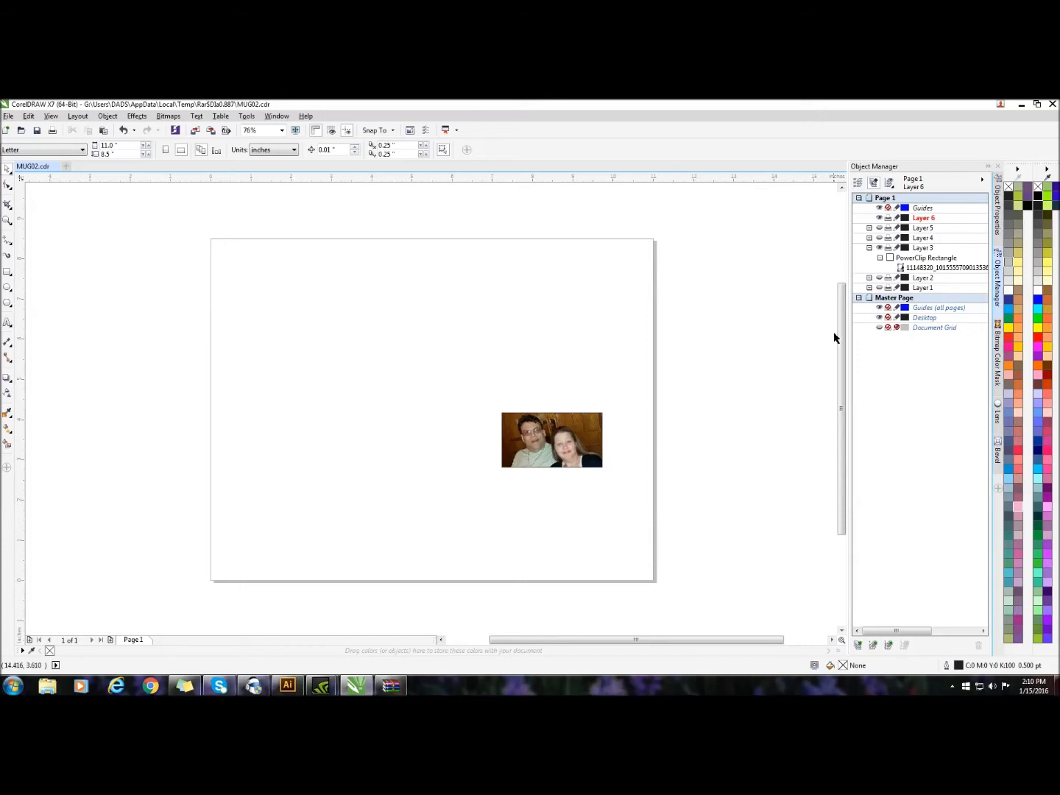
Show Layers 5, 4, 2 and 1 again together with Layer 3's filled frame
left_click(878, 238)
left_click(879, 248)
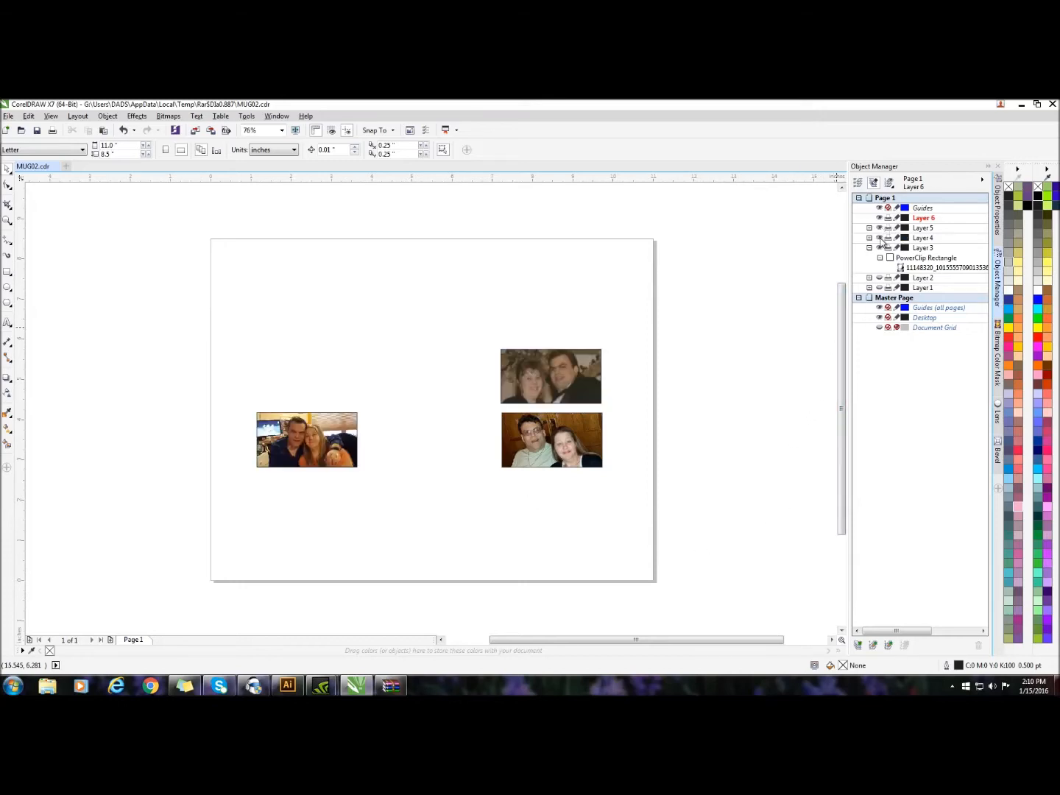
left_click(880, 277)
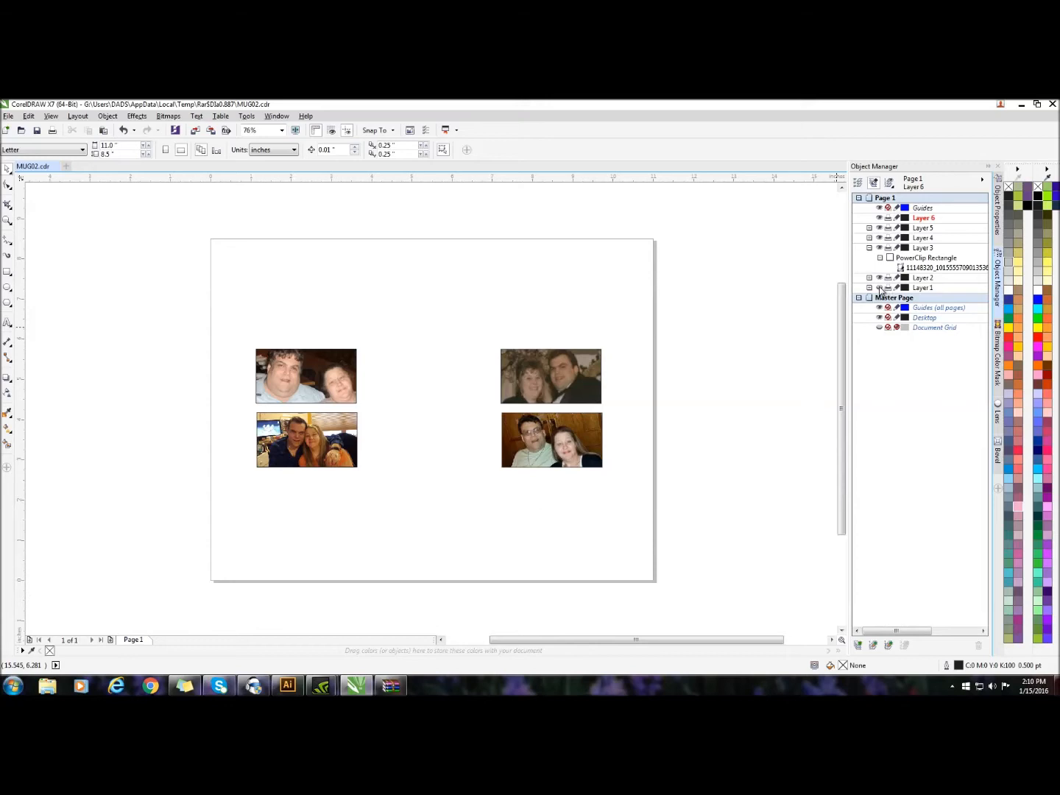
left_click(879, 288)
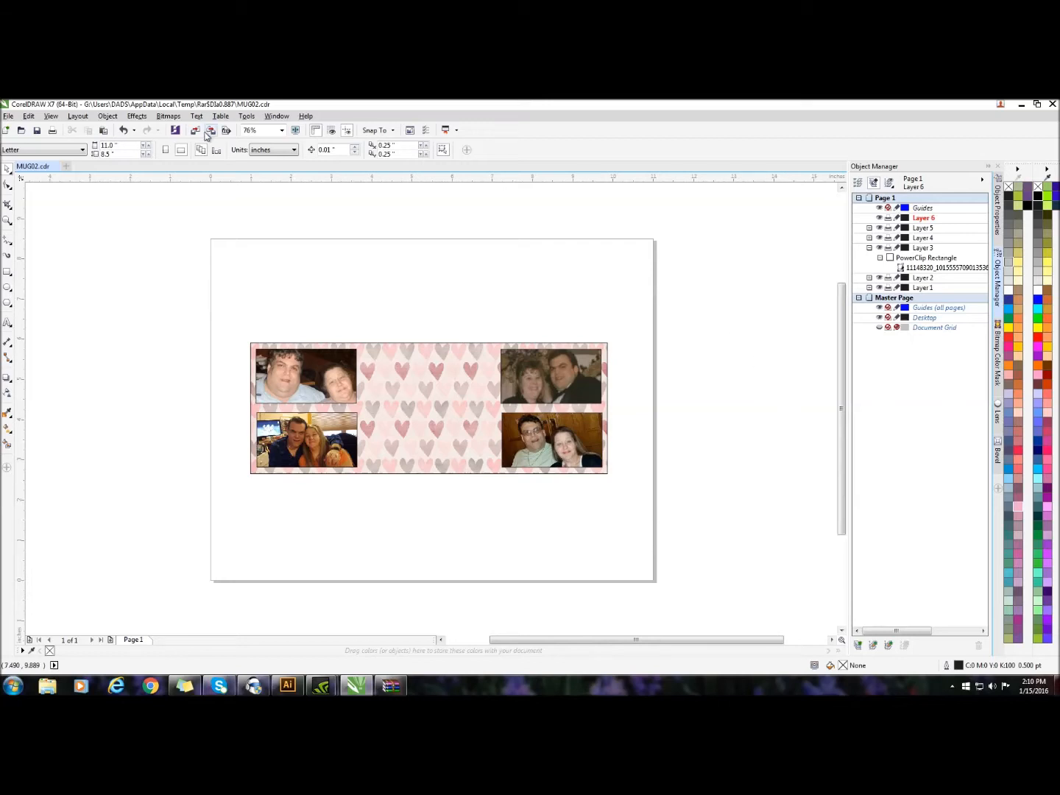
Add the artistic text "Thru Thick Or Thin" in 24 pt Fiolex Girls on Layer 6, between the upper photos
left_click(9, 322)
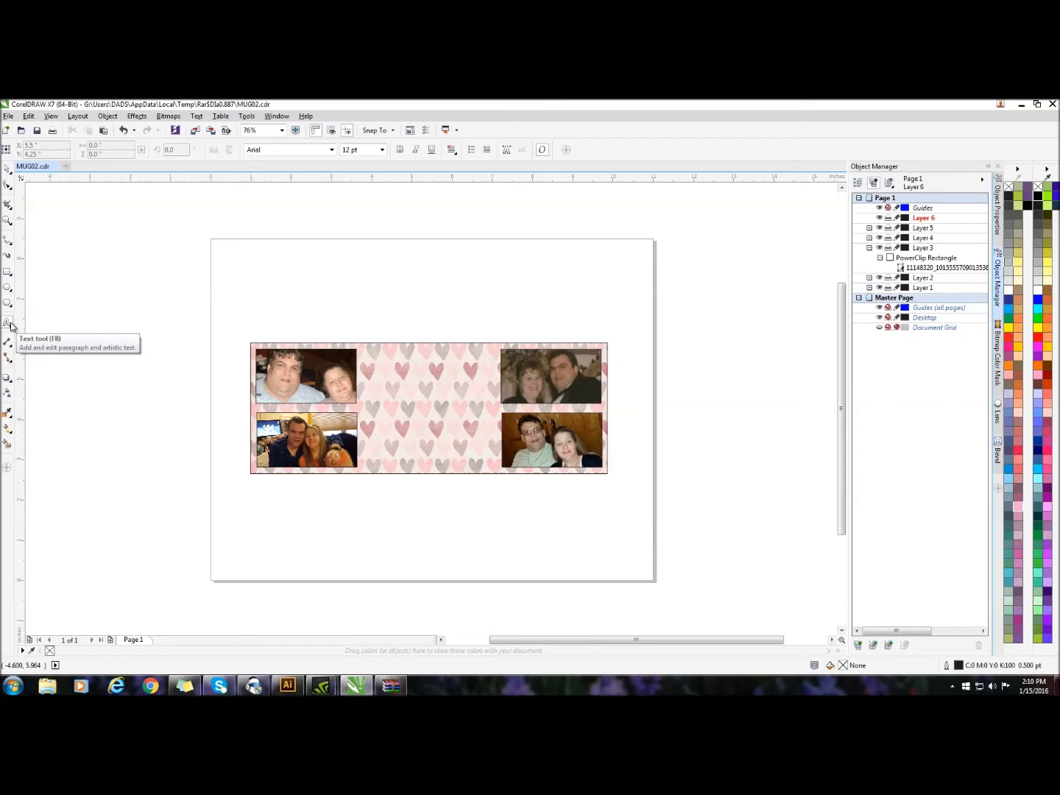
left_click(382, 362)
left_click(332, 149)
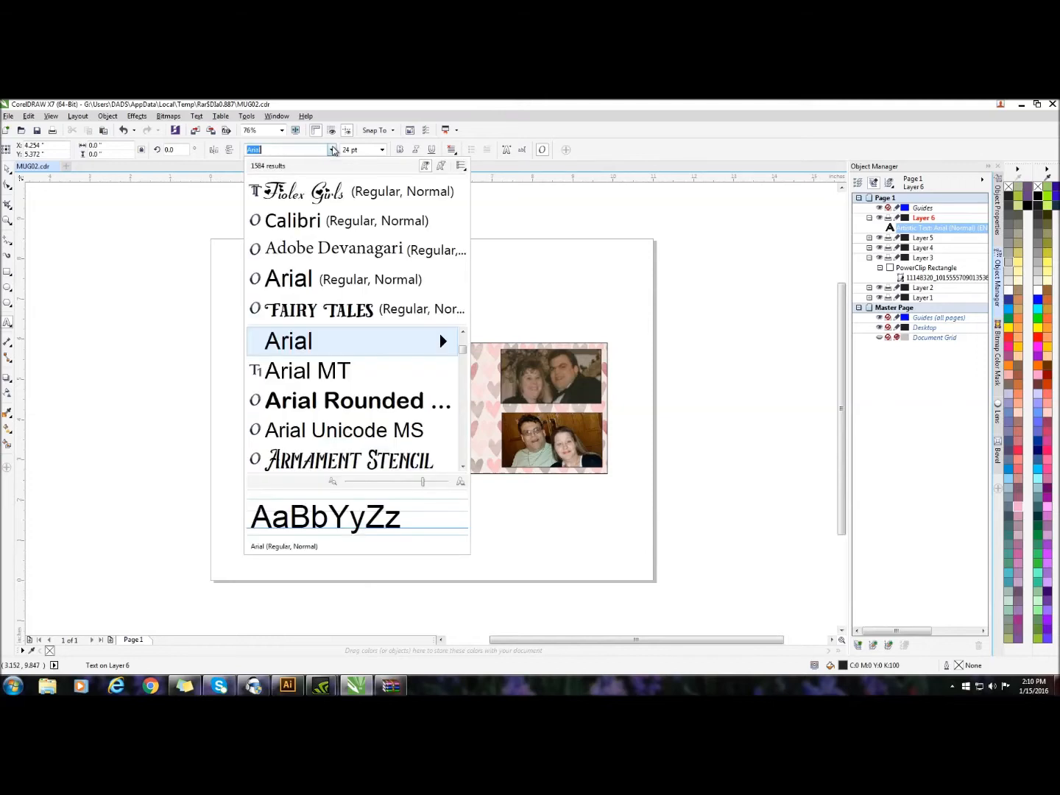
left_click(338, 194)
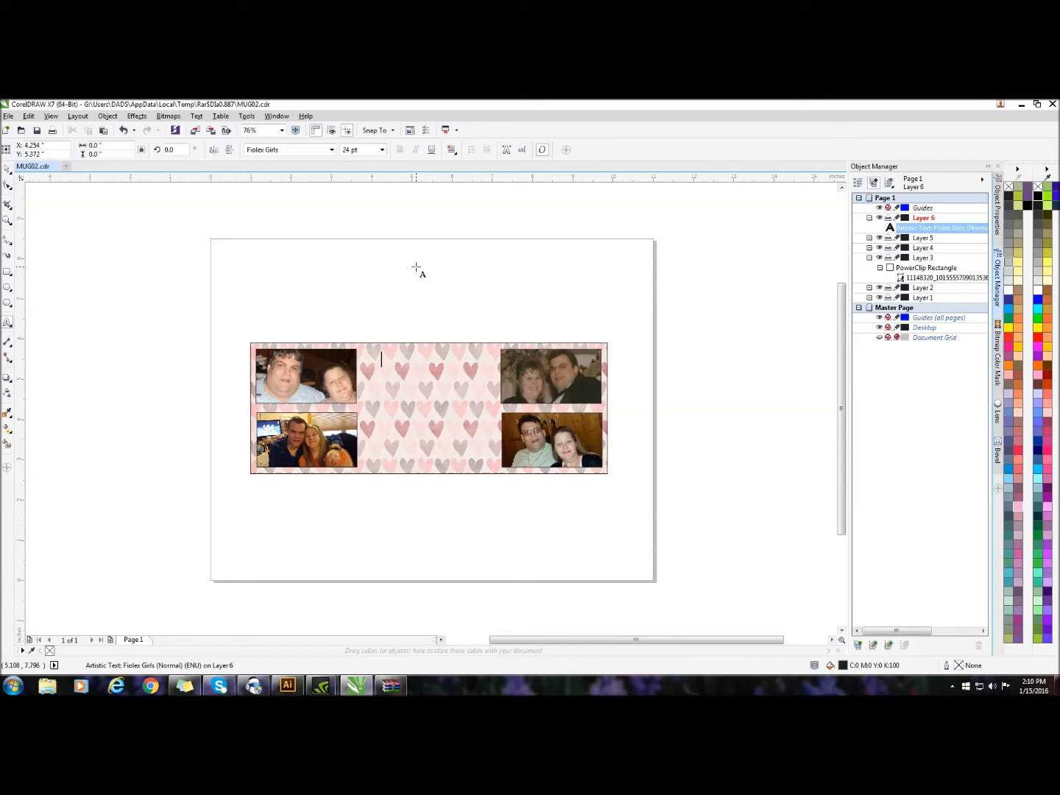
type("Ihru")
type(" Thi")
type("ck")
type(" &")
type("Thin")
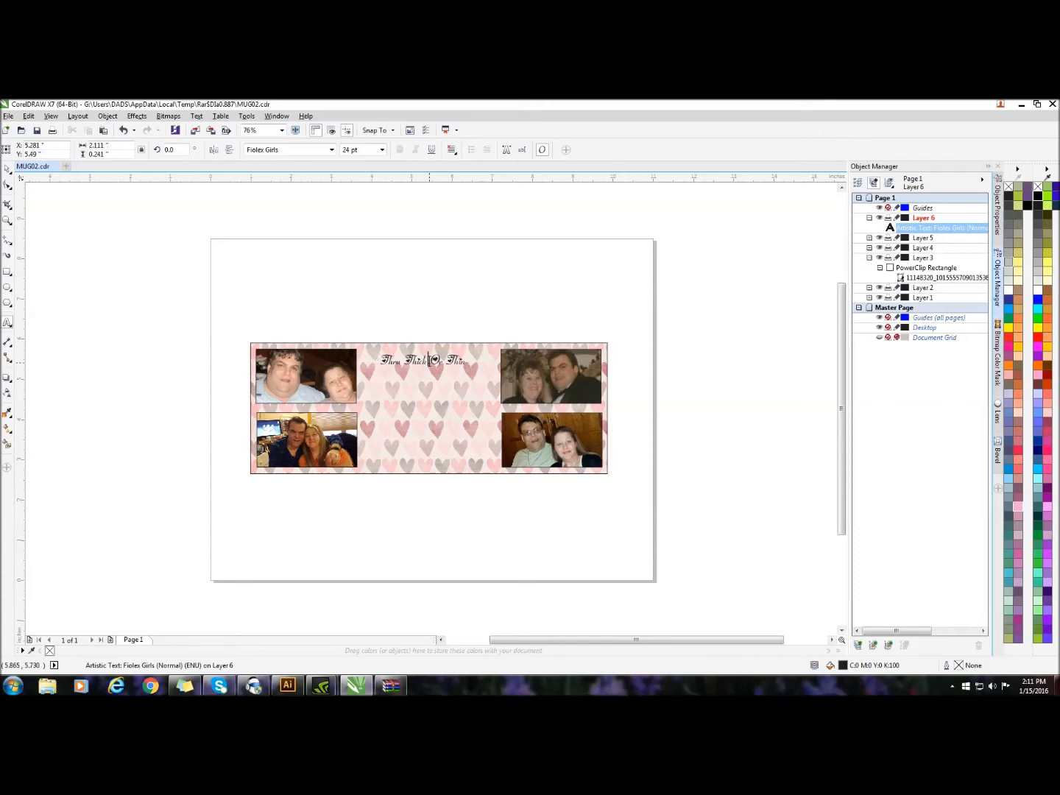
Break the text into two lines before "Or" and set its horizontal alignment to Center
left_click(429, 360)
key("Return")
left_click(454, 150)
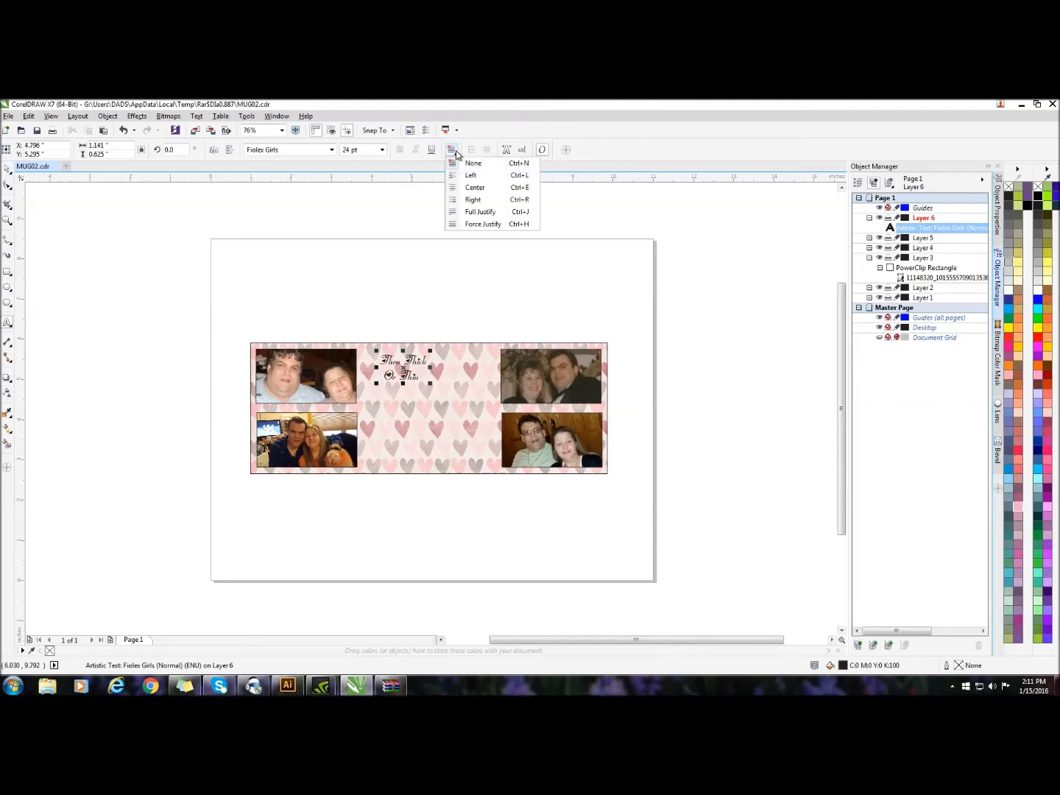
left_click(474, 195)
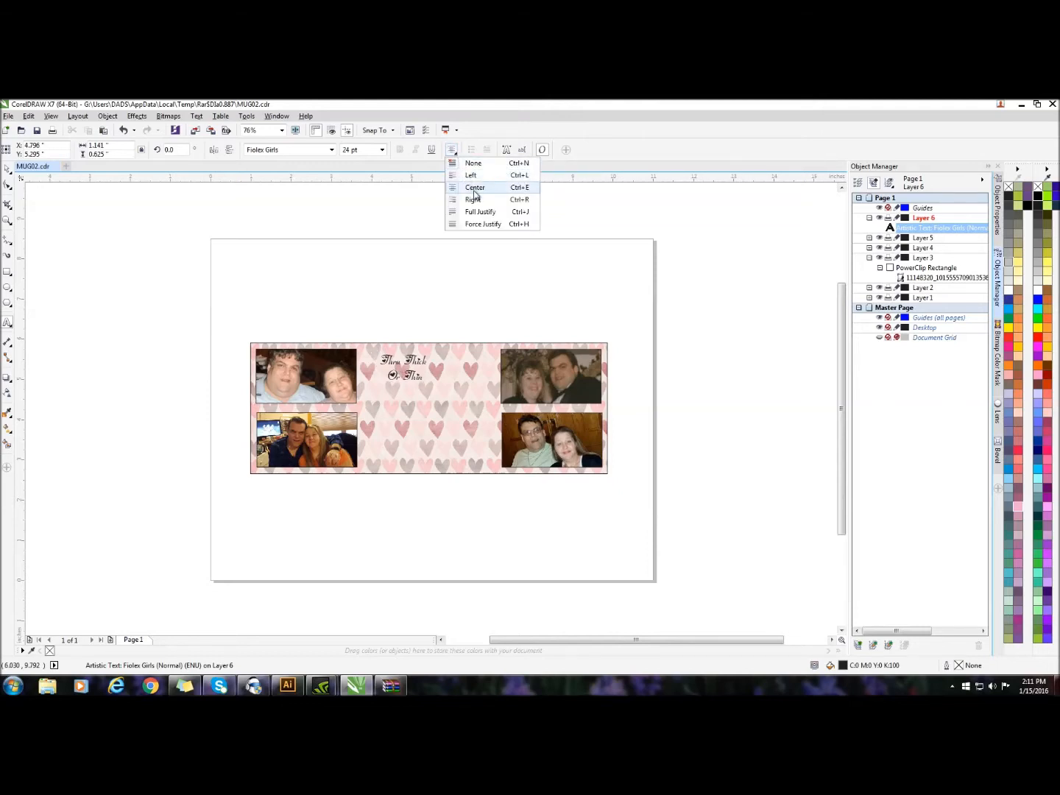
left_click(473, 193)
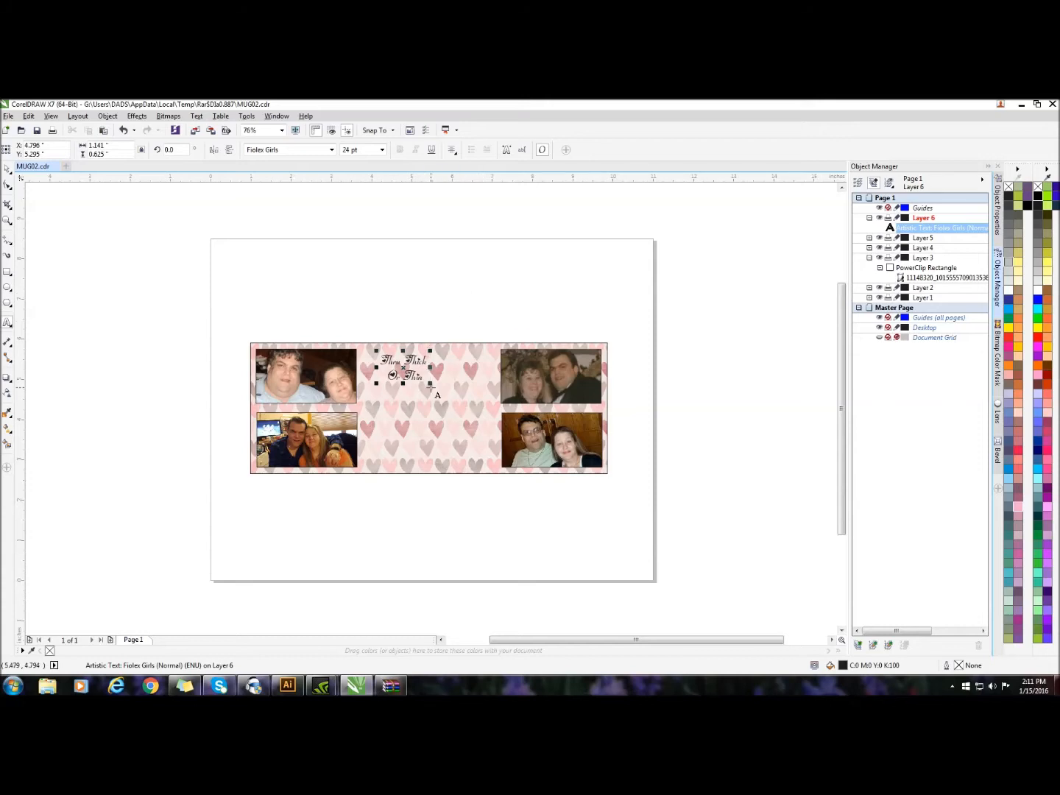
Enlarge the two-line text to about 2.69 by 1.47 in and shift it slightly up and left between the photo columns
left_click_drag(429, 383, 494, 433)
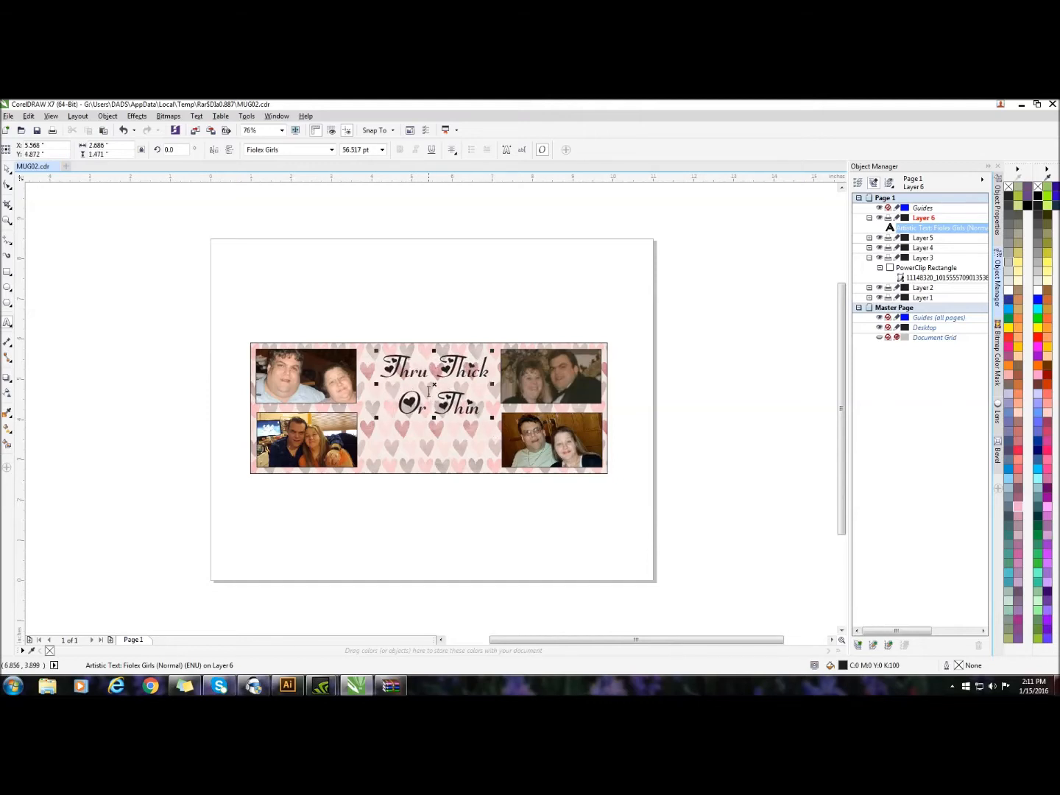
left_click_drag(432, 385, 425, 379)
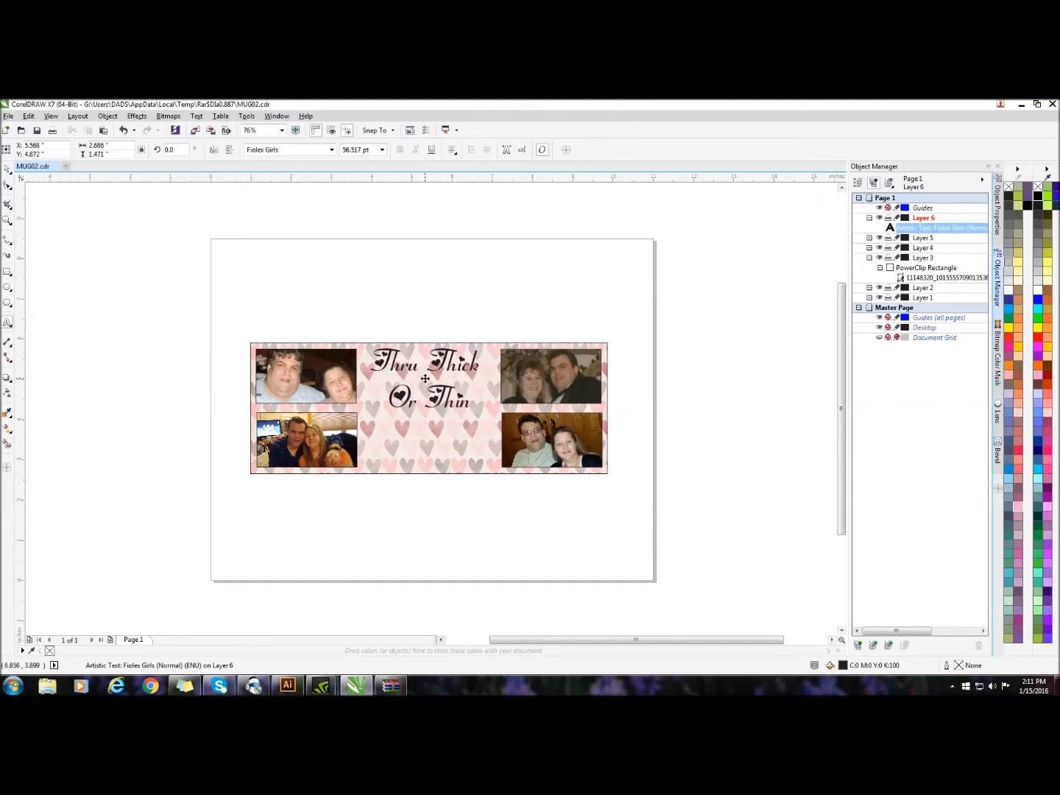
left_click_drag(425, 378, 426, 378)
Fill the "Thru Thick Or Thin" text with RGB red (#FF0000)
left_click(1038, 338)
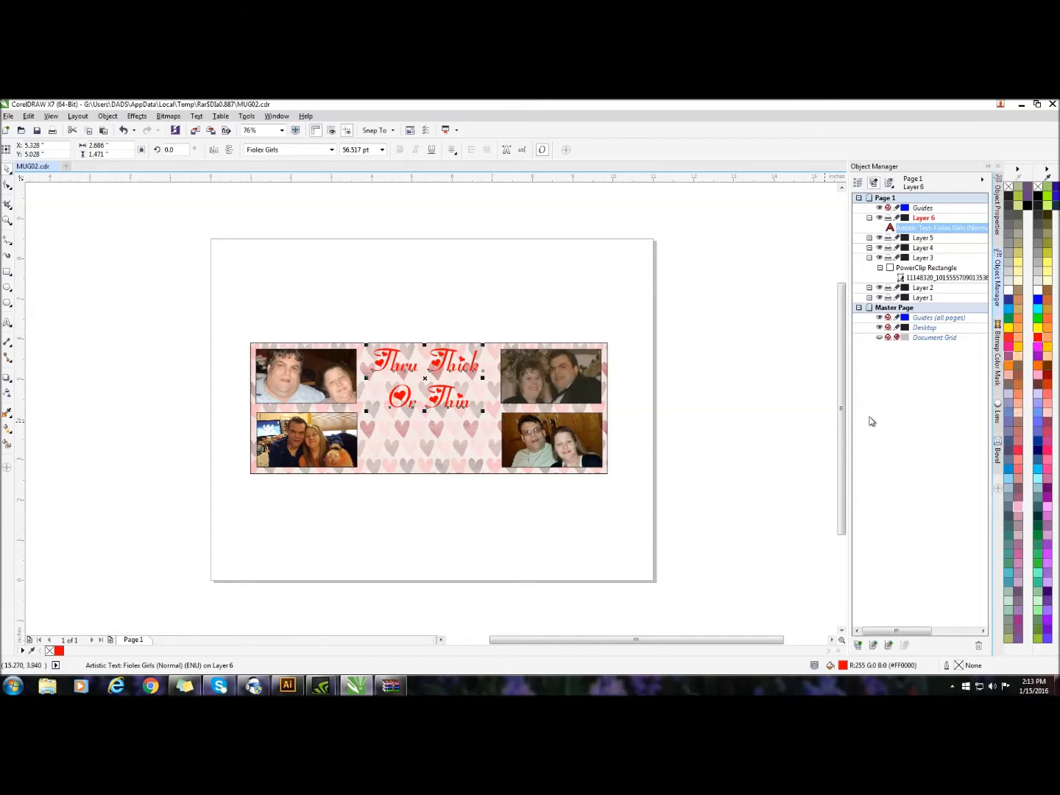
Try CMYK red on the "Thru Thick Or Thin" text and return the fill to RGB red (#FF0000)
left_click(1008, 337)
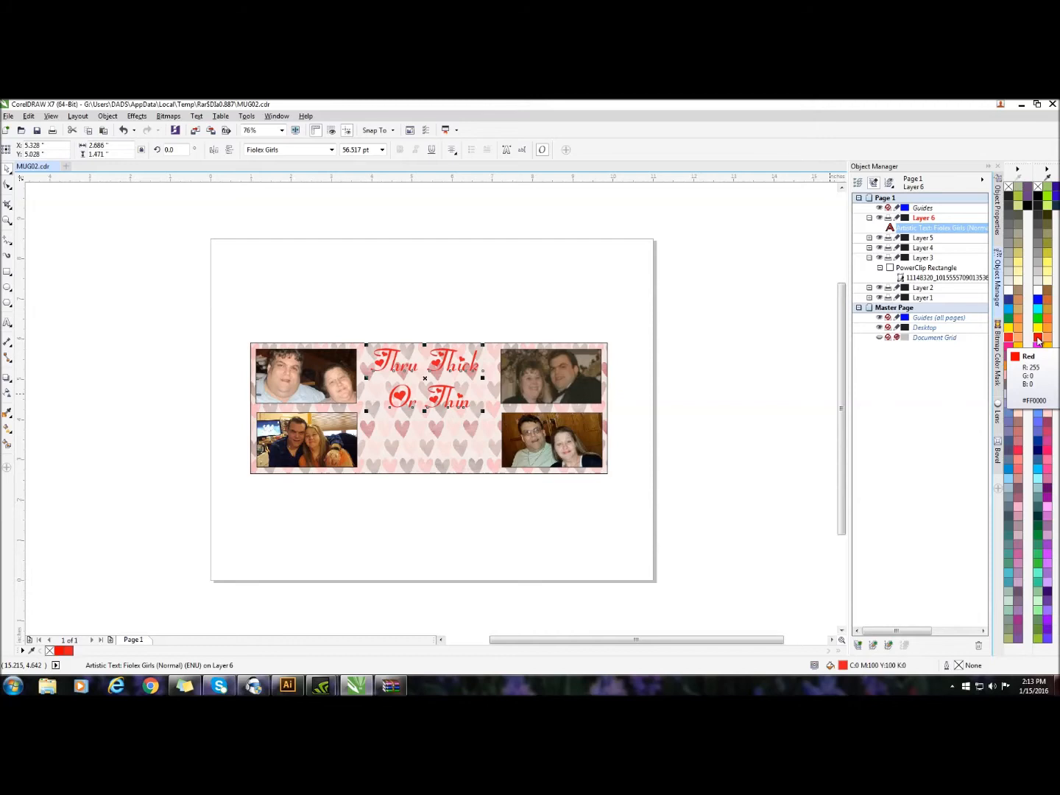
left_click(1036, 338)
left_click(910, 424)
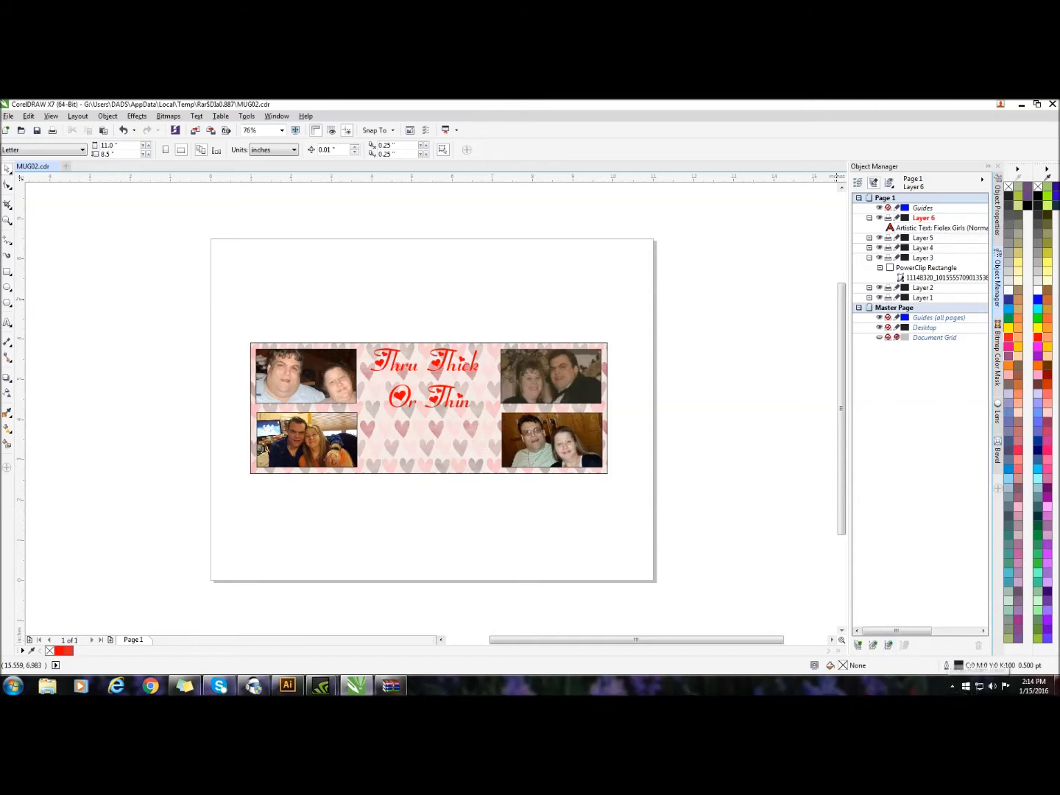
Add a new layer above the caption's layer and import Lovetastic.png onto it near the page's upper right
left_click(858, 646)
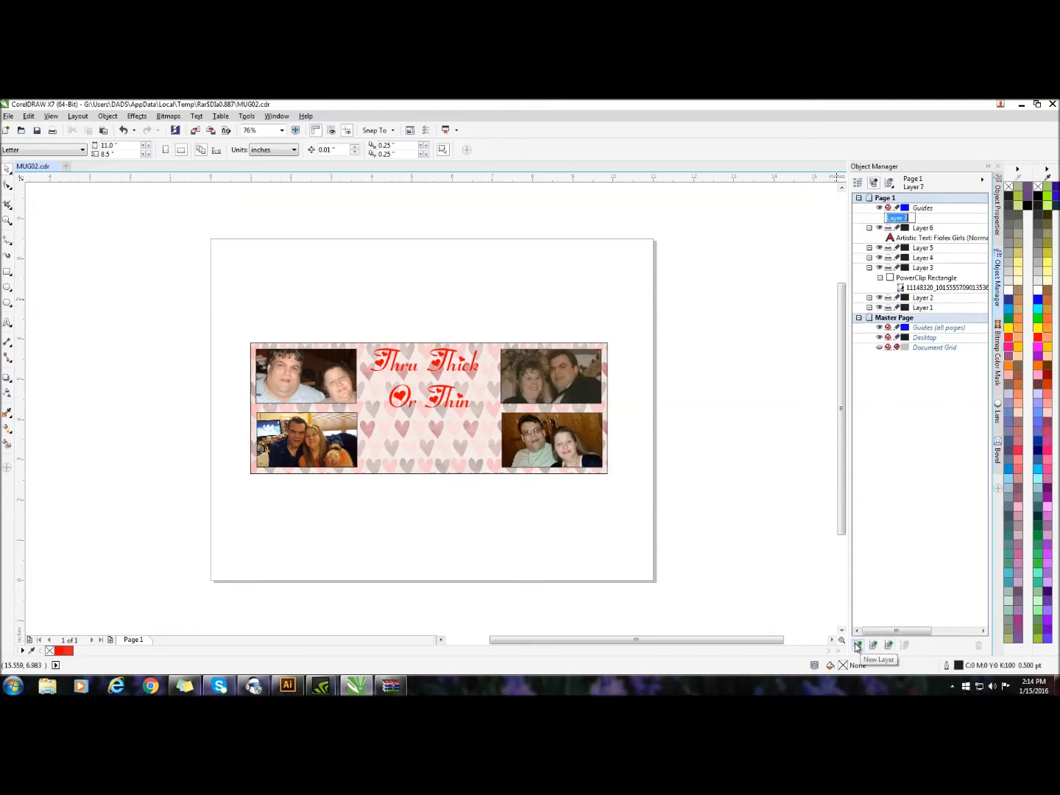
left_click(929, 218)
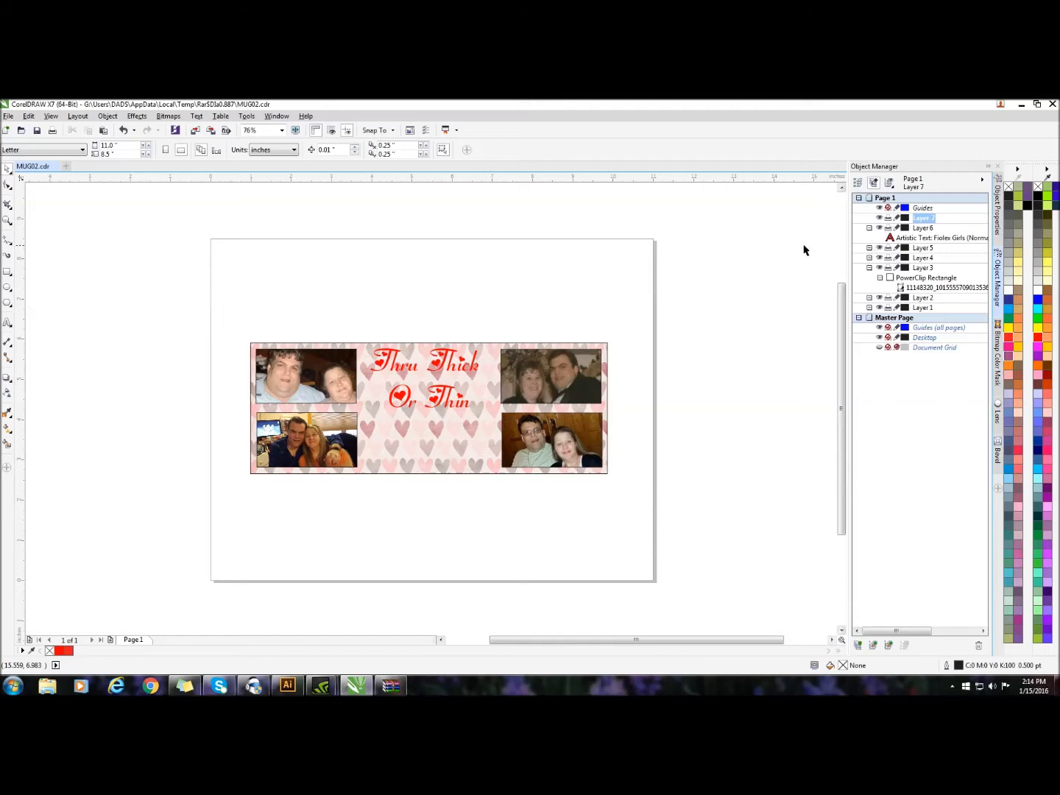
right_click(594, 230)
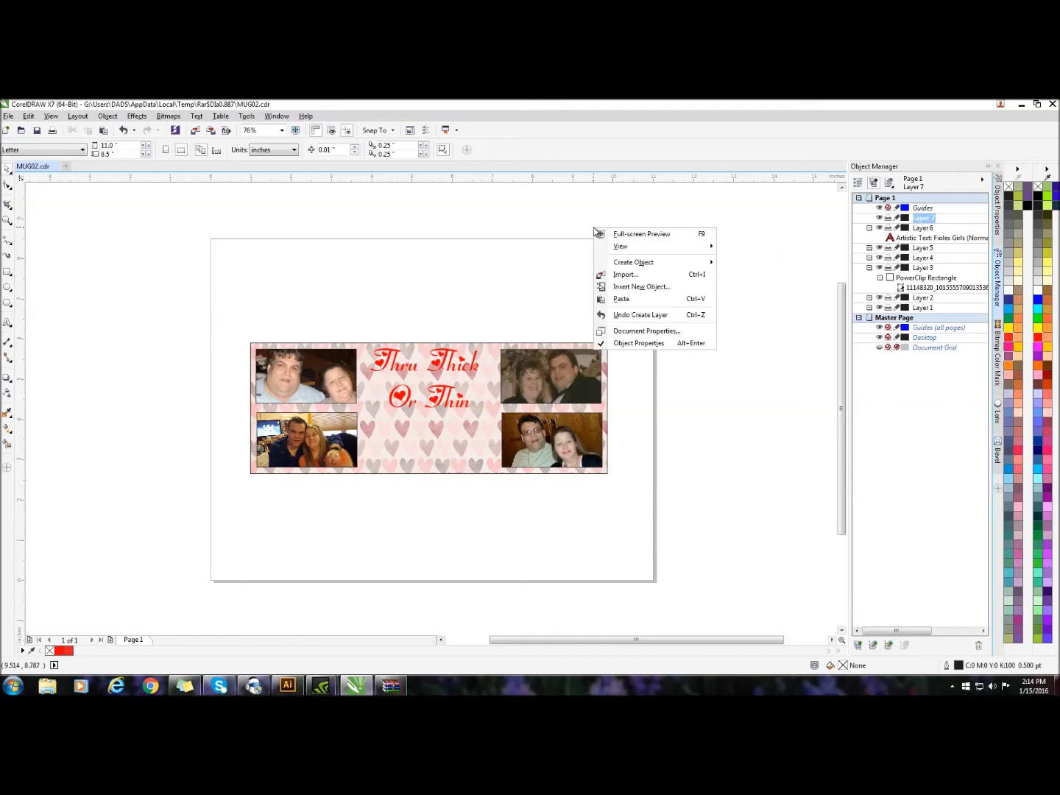
left_click(632, 275)
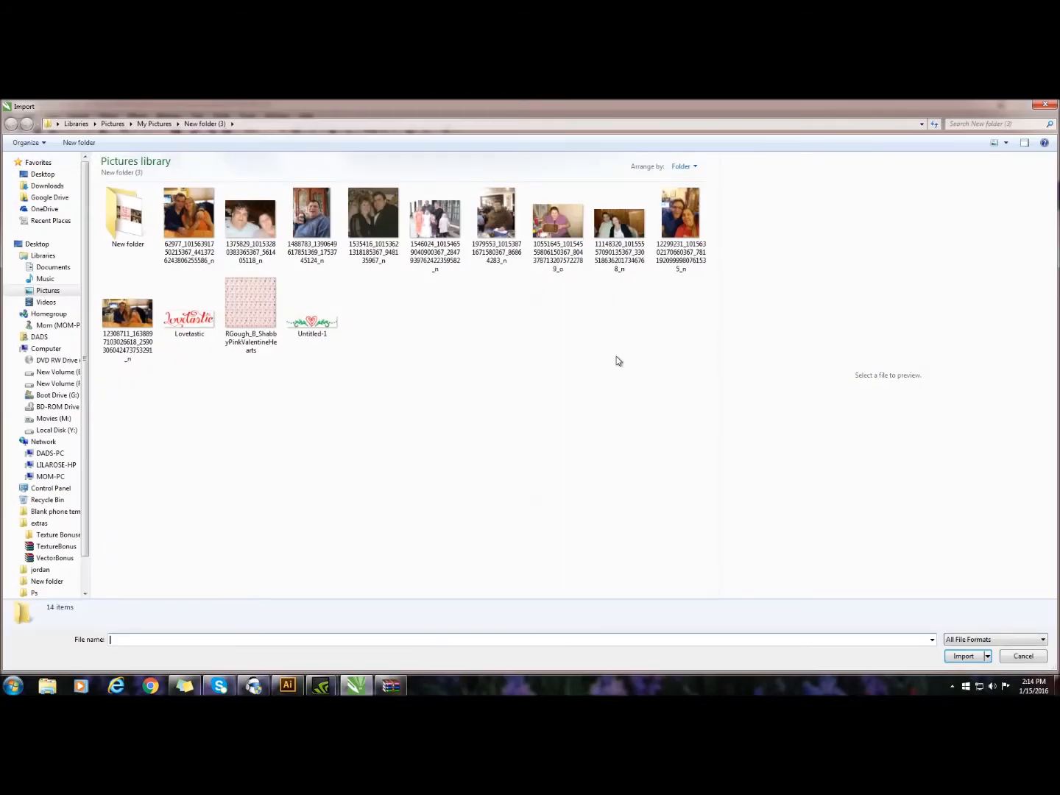
double_click(190, 327)
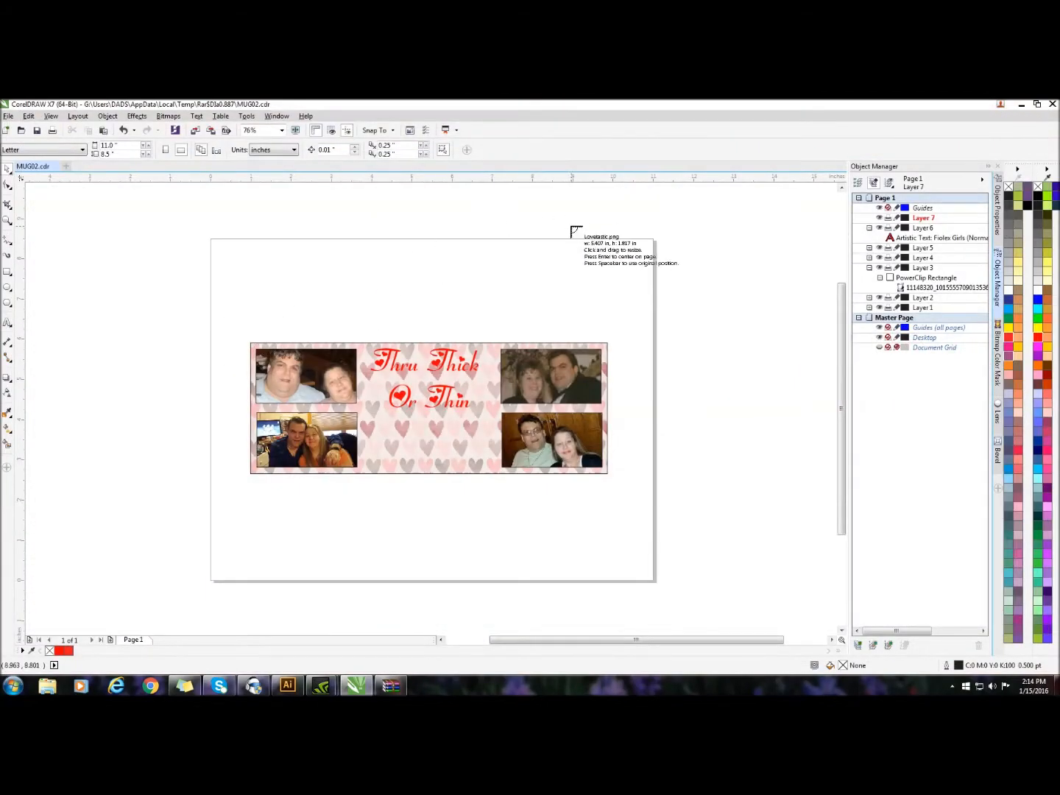
left_click(567, 222)
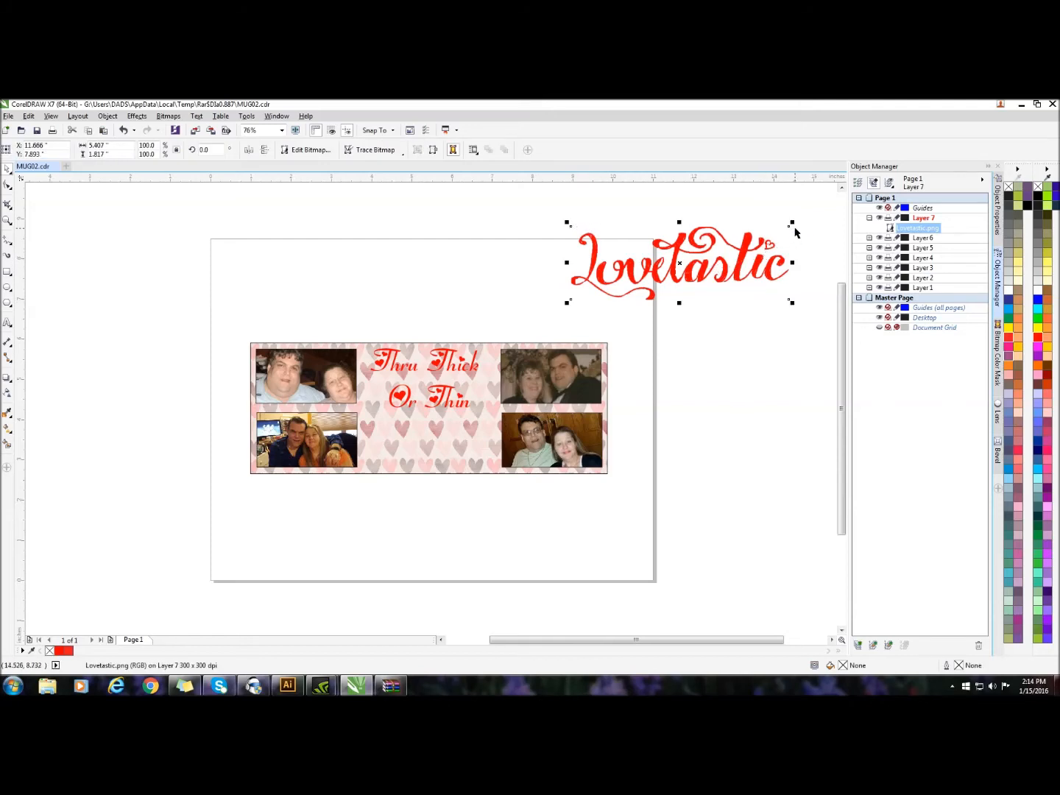
Scale the Lovetastic graphic down to about 3.24 by 1.09 in and place it under the caption, between the lower photos
left_click_drag(792, 223, 701, 254)
left_click_drag(635, 278, 427, 443)
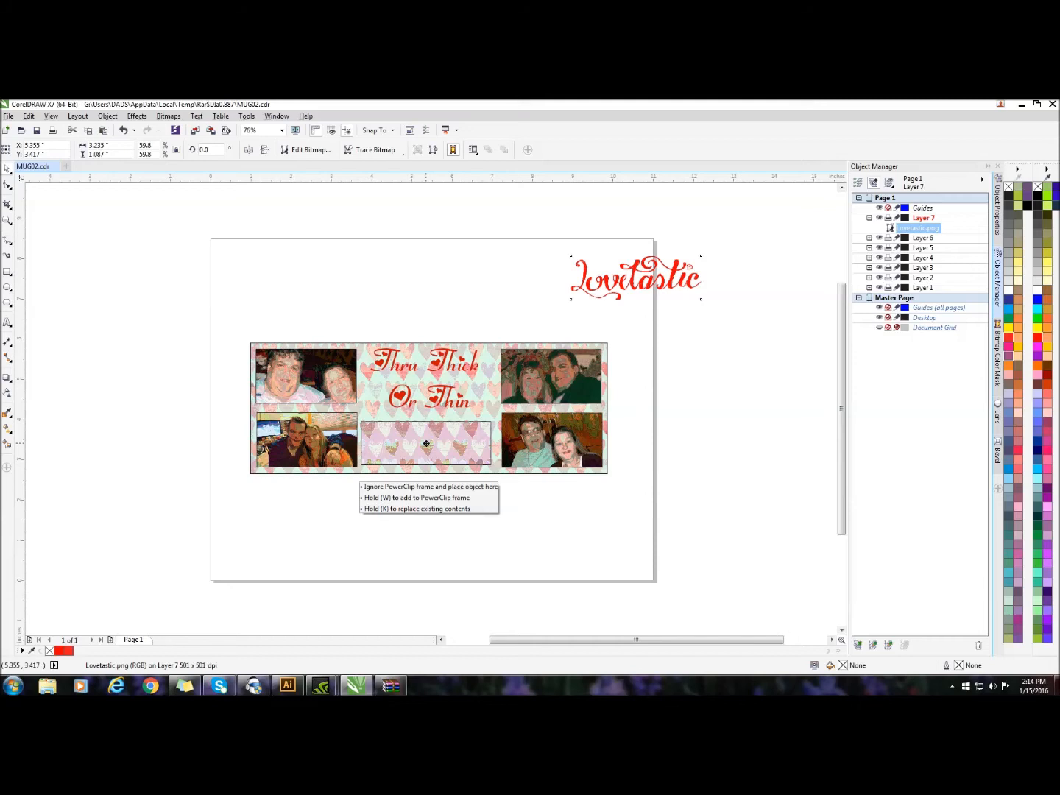
left_click_drag(427, 444, 429, 433)
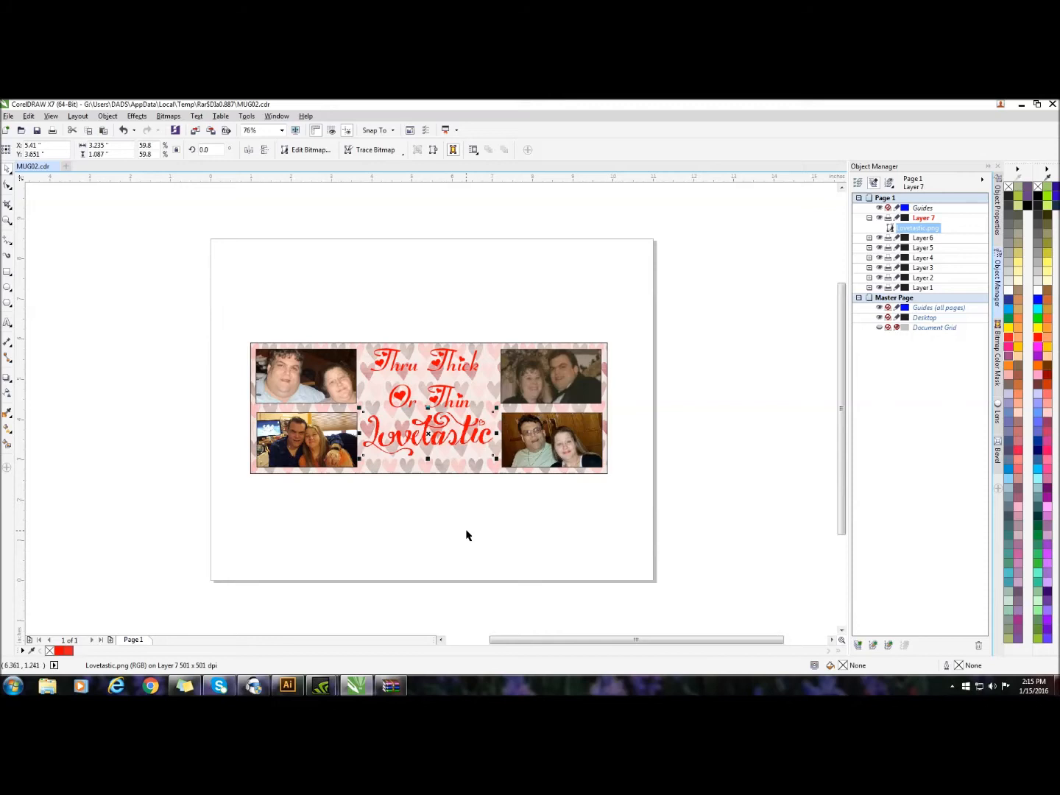
left_click(548, 548)
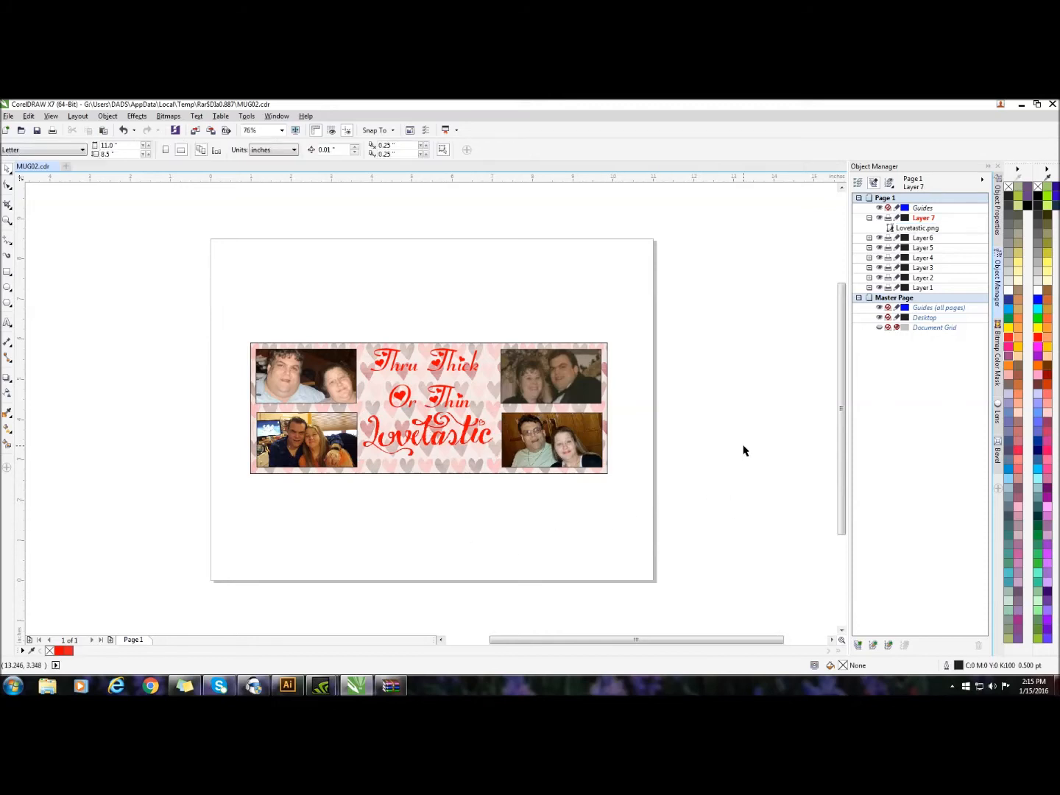
Reduce the Lovetastic graphic to about 2.93 by 0.98 in and nudge it right and up between the photo columns
left_click(427, 437)
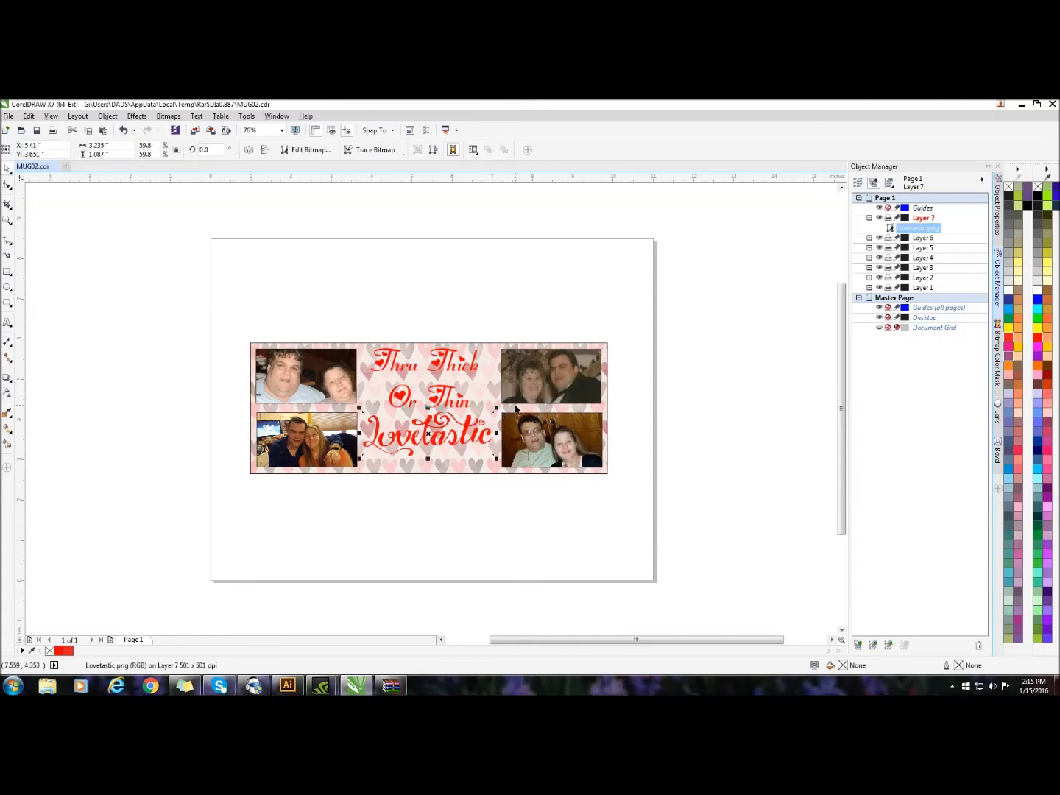
left_click_drag(493, 407, 491, 413)
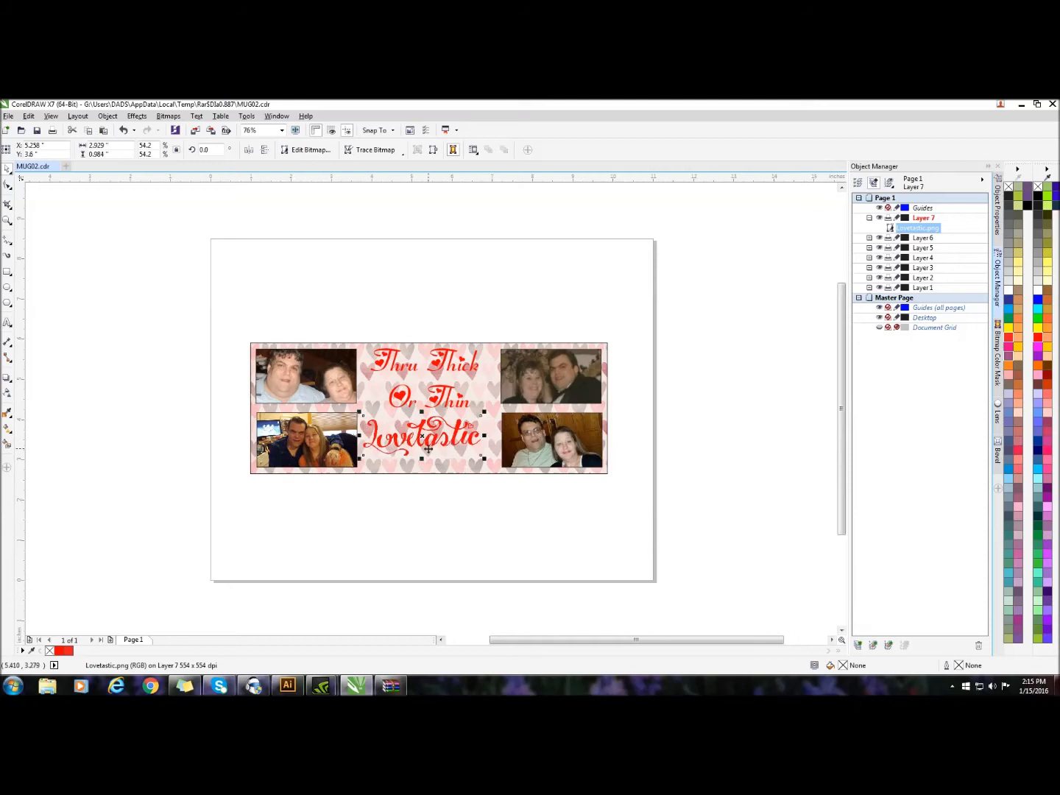
key("Right")
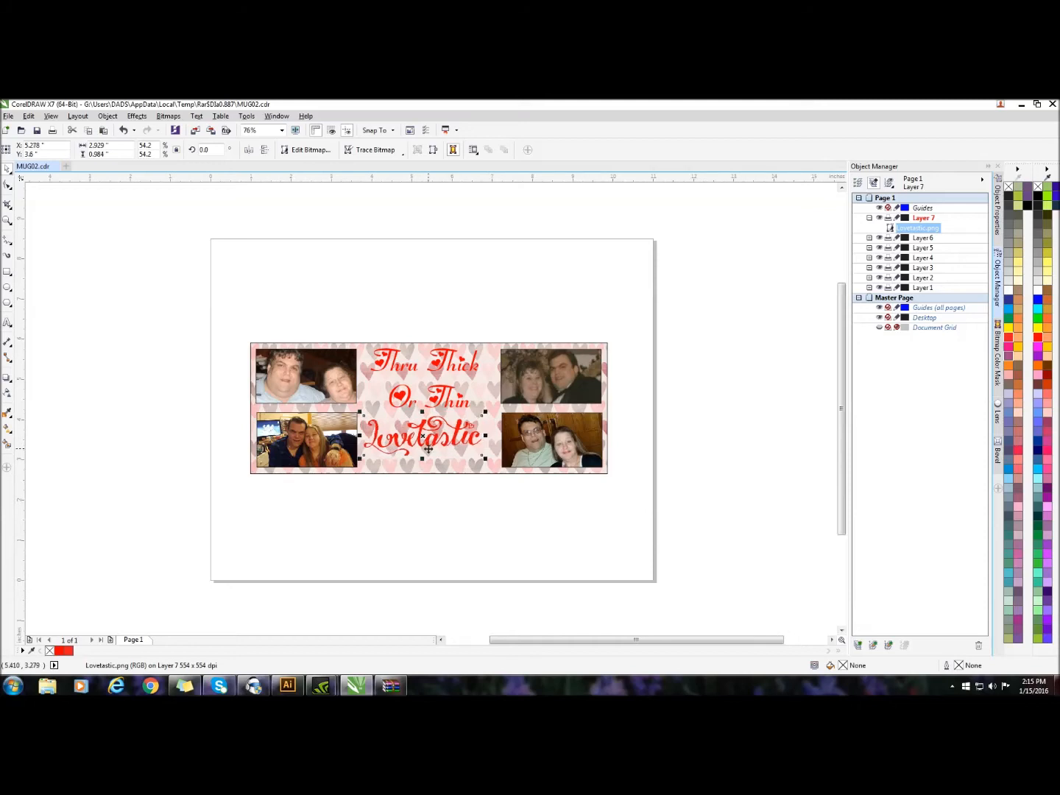
key("Right")
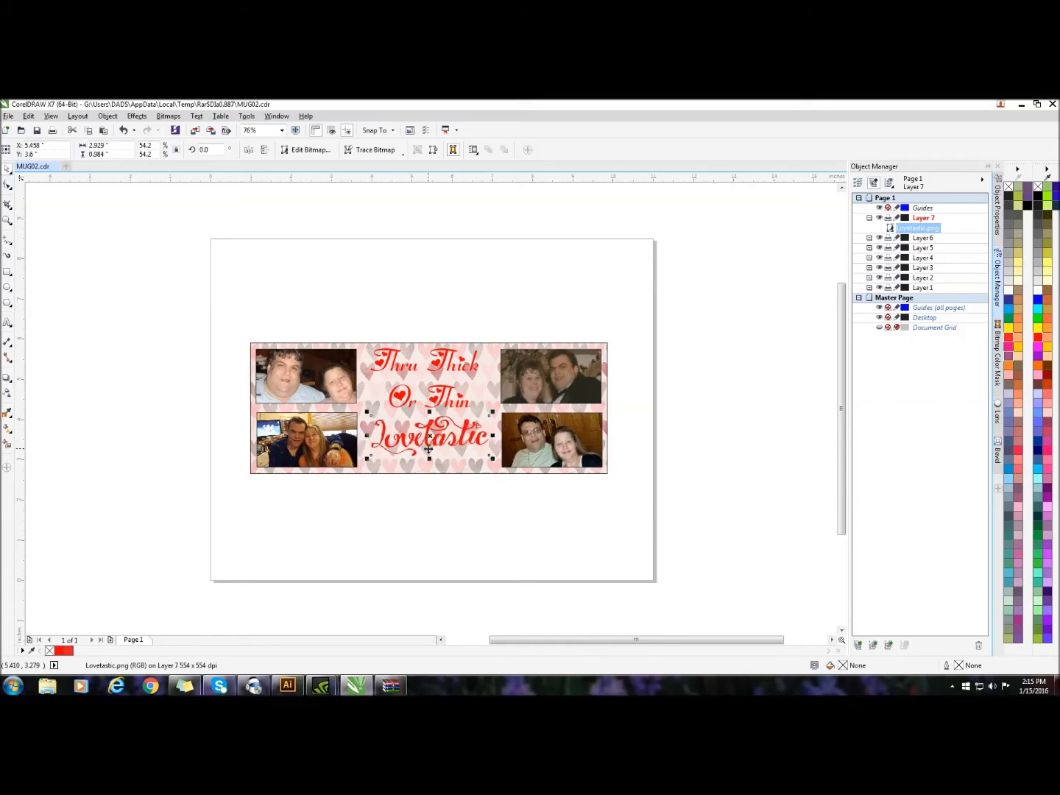
key("Up")
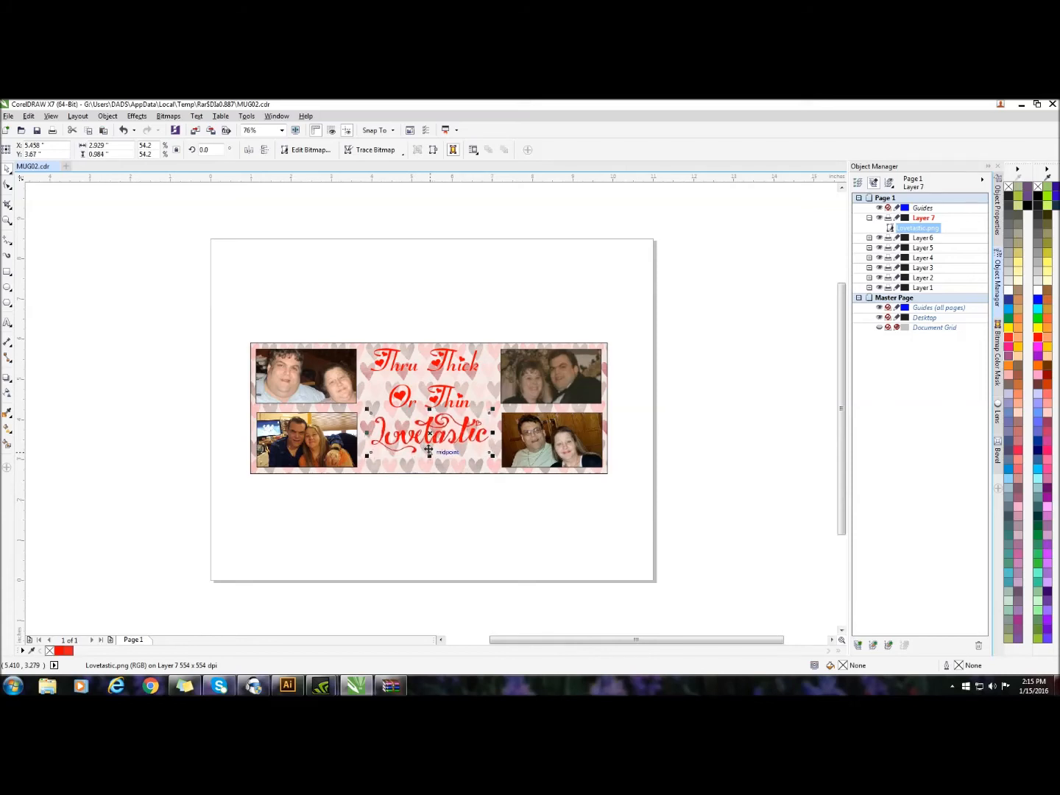
key("Up")
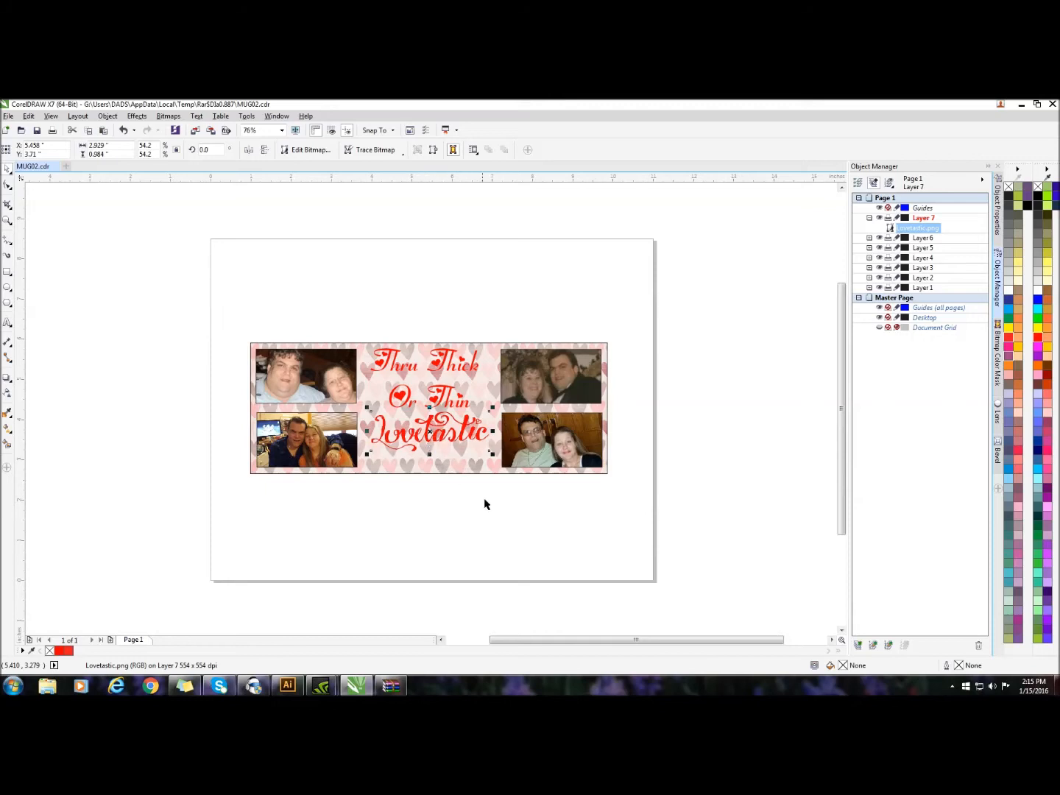
left_click(745, 461)
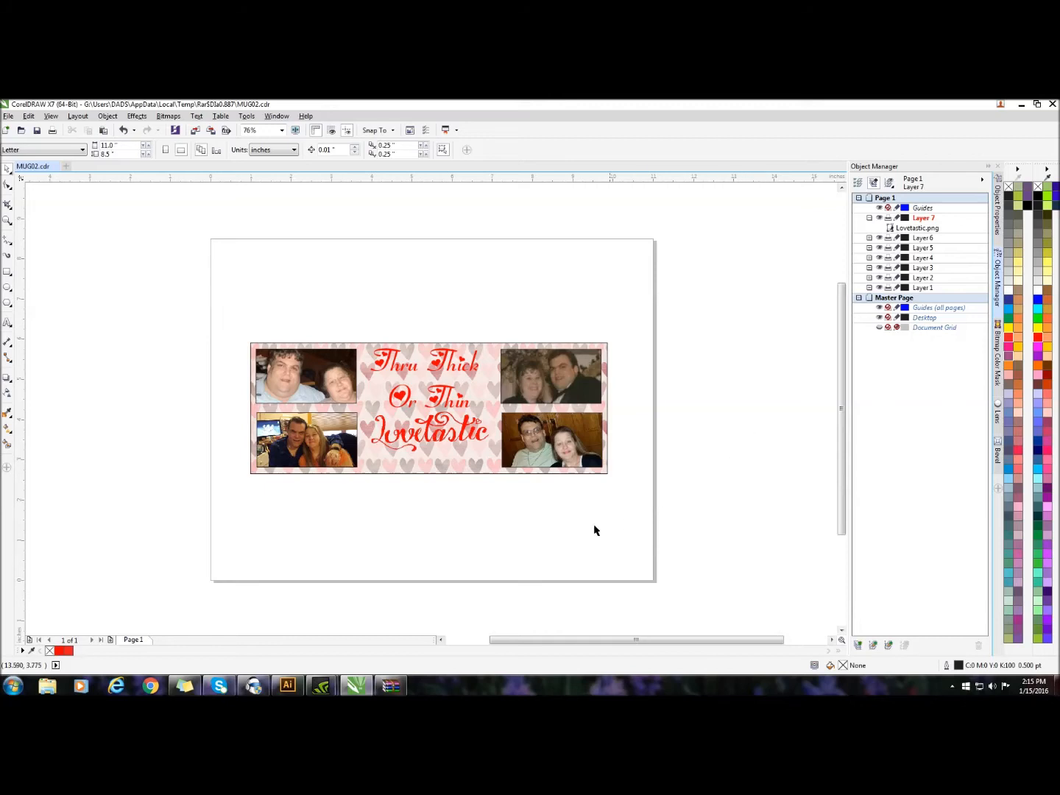
left_click(406, 463)
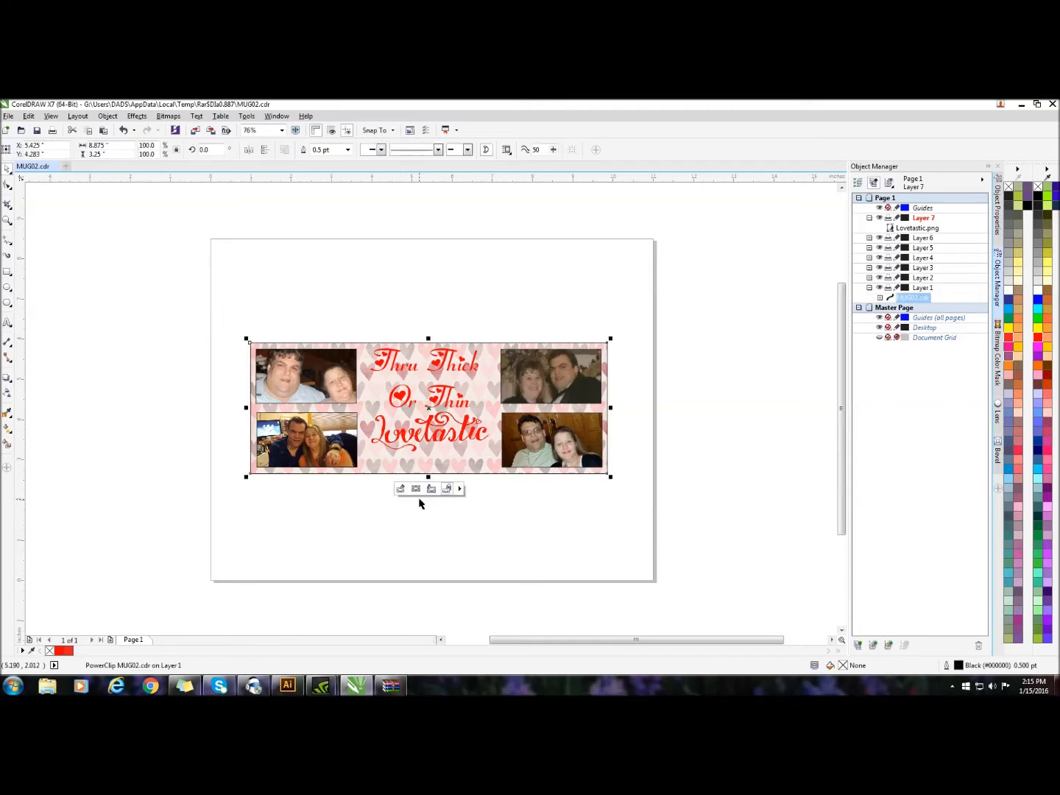
left_click(588, 551)
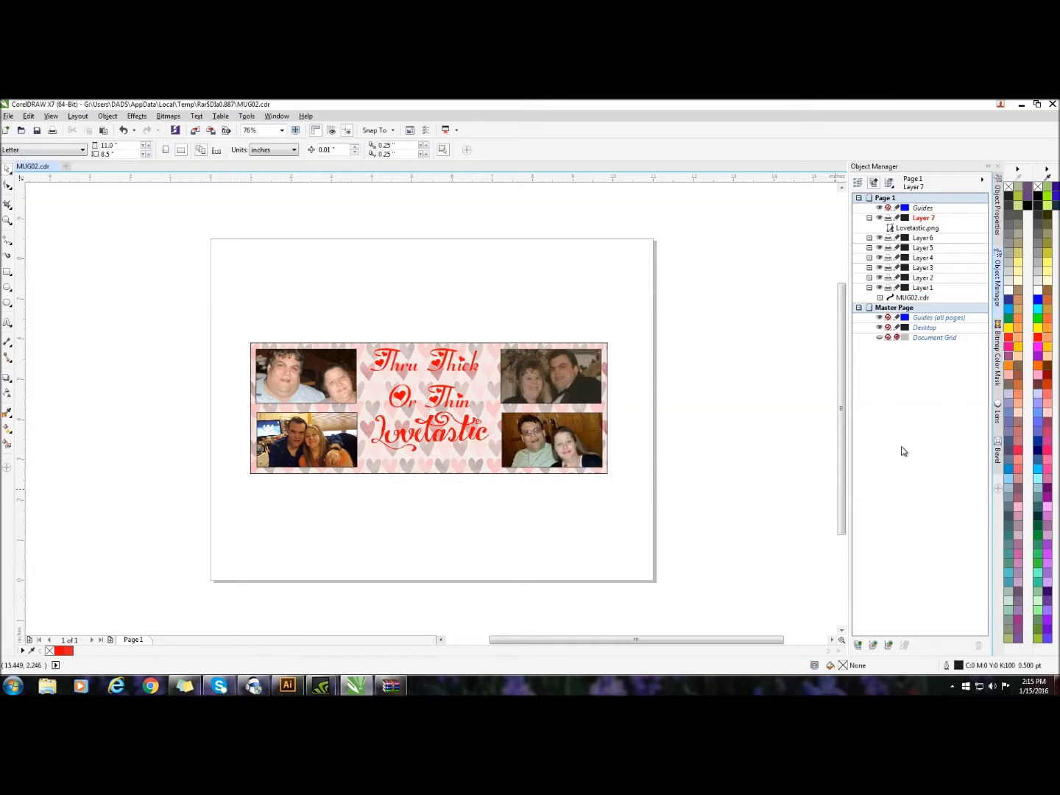
Import the heart ornament Untitled-1.png onto a new top layer and fit it below the Lovetastic graphic at about 1.71 by 0.38 in
left_click(858, 645)
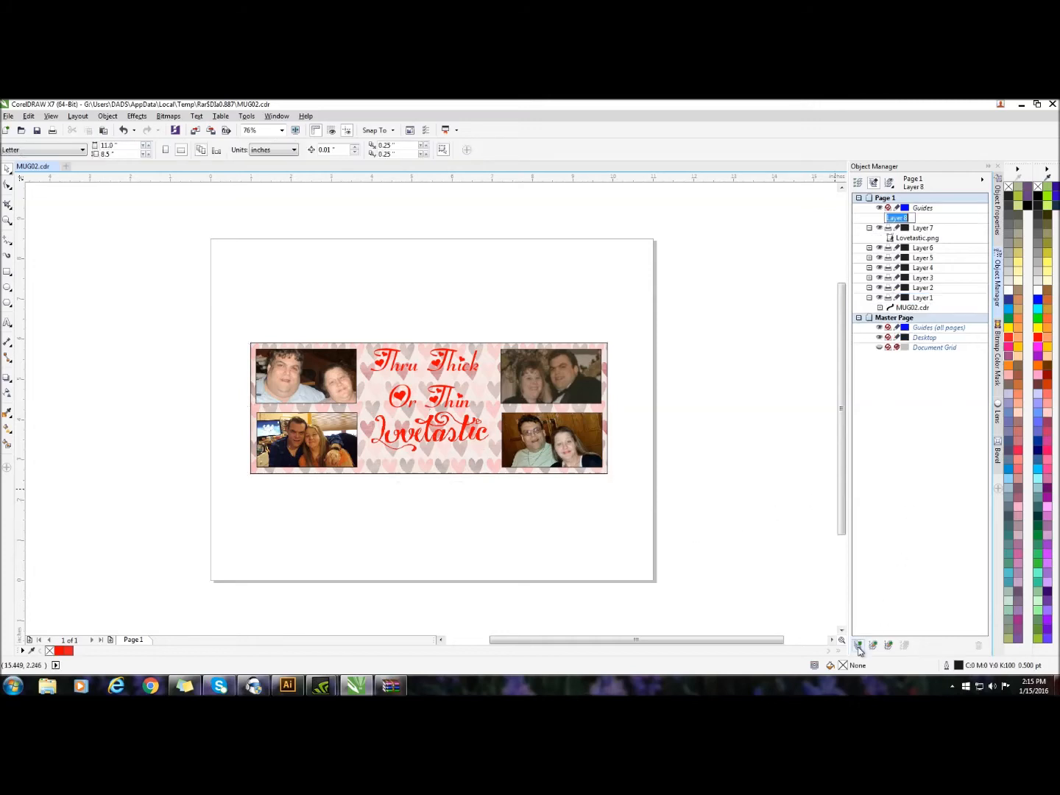
right_click(695, 248)
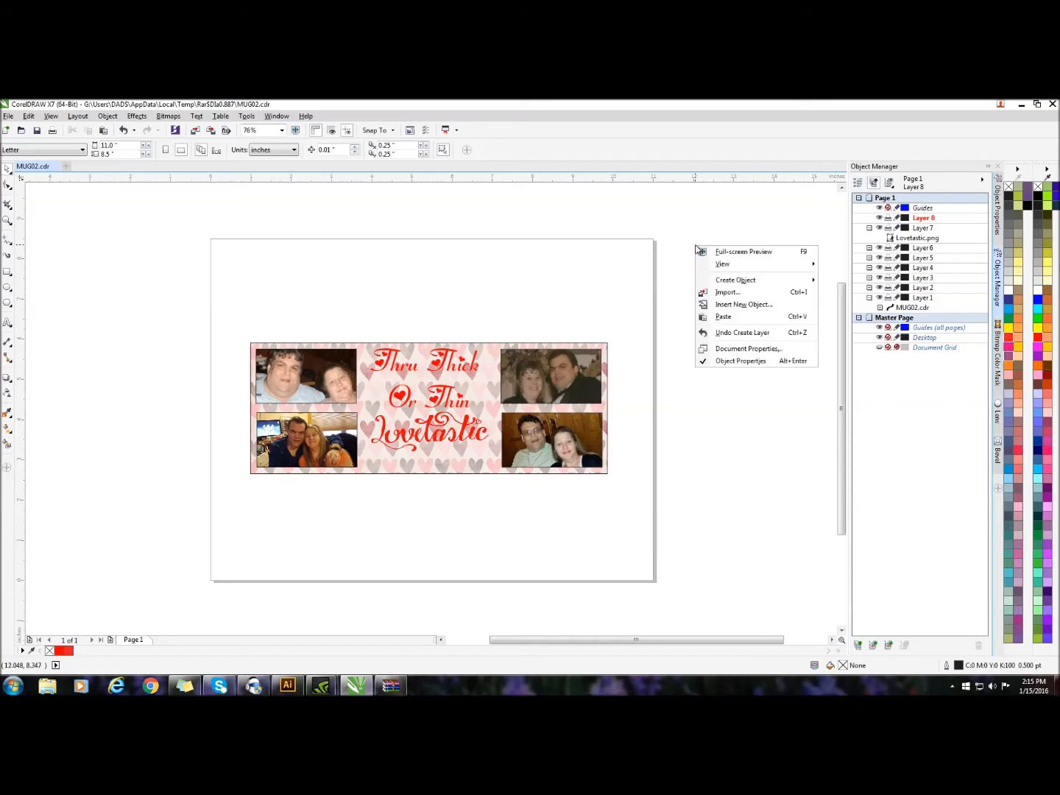
left_click(726, 292)
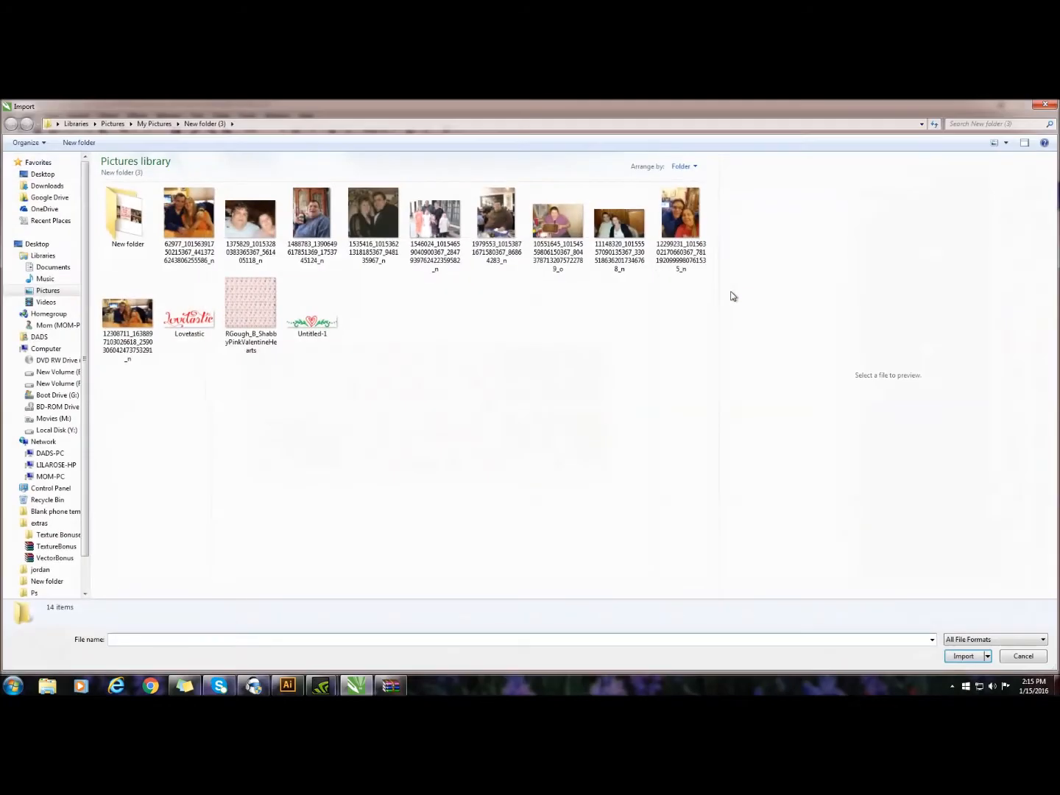
left_click(315, 326)
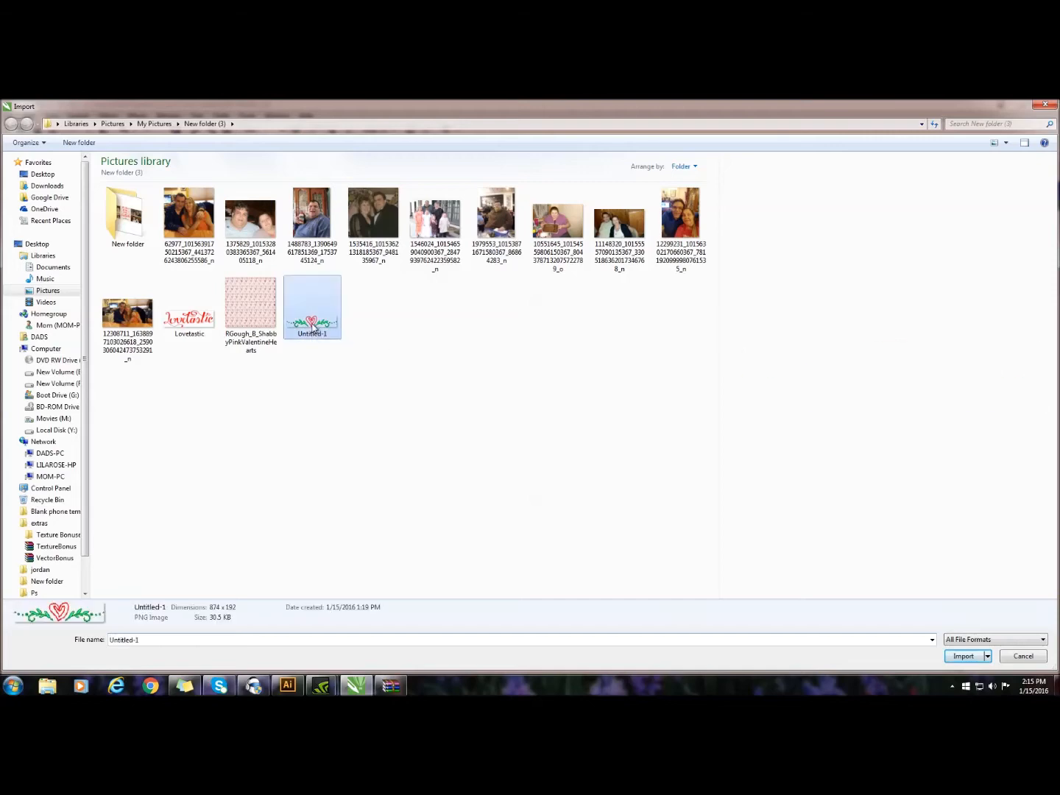
double_click(315, 326)
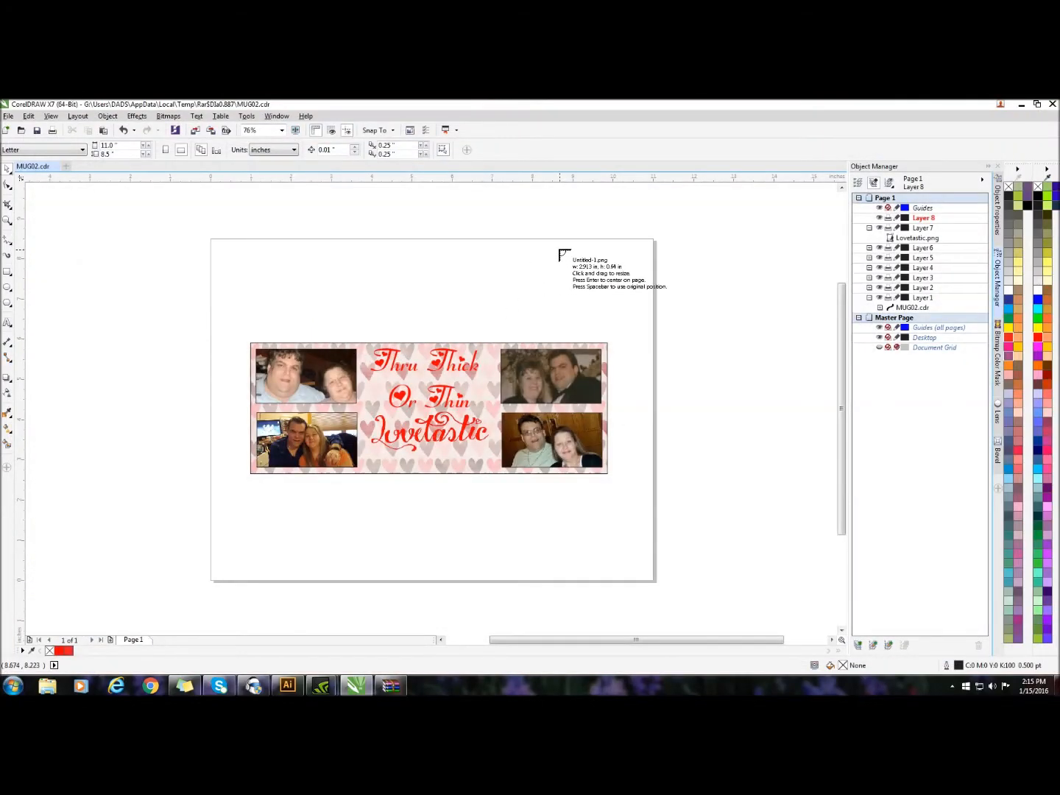
left_click(560, 252)
left_click_drag(577, 316, 449, 489)
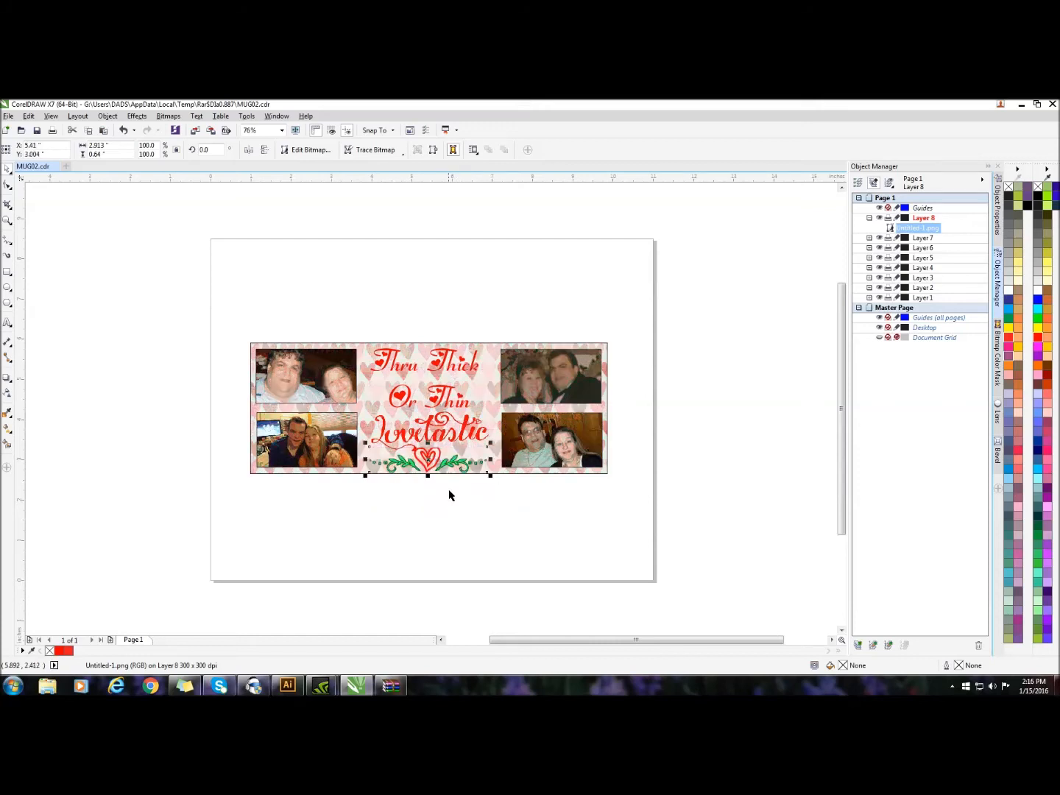
left_click_drag(490, 442, 425, 460)
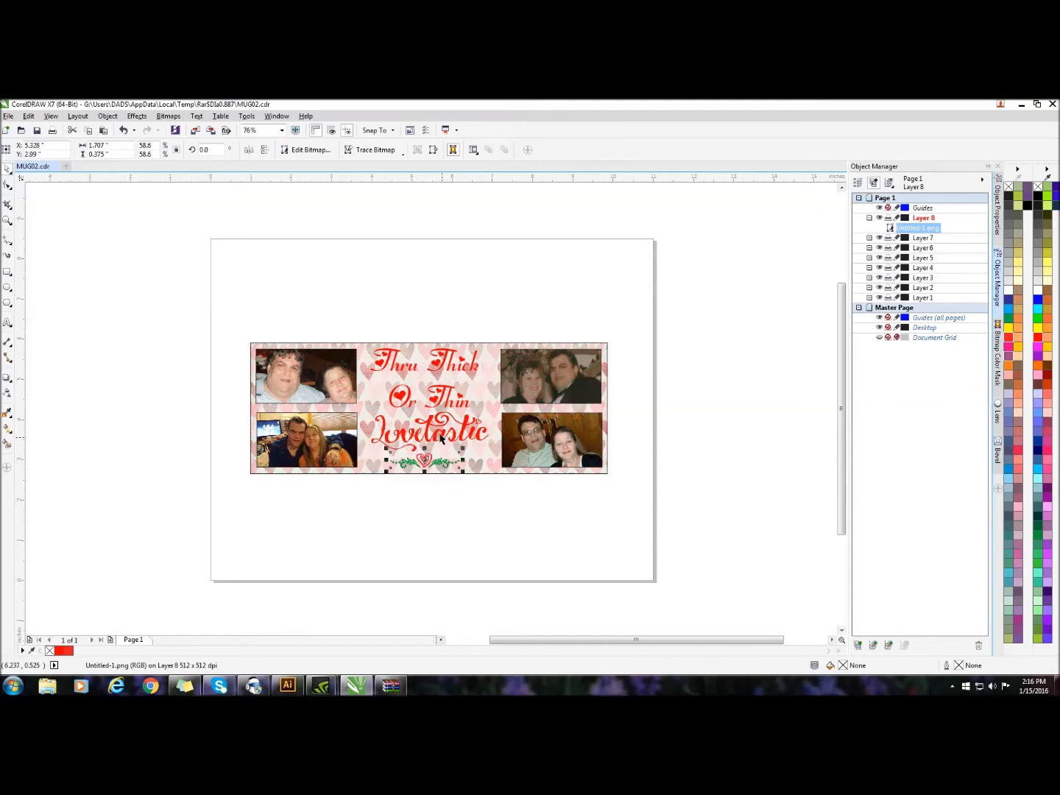
Shrink the "Thru Thick Or Thin" text on Layer 6 to about 2.27 by 1.25 in and shift it right toward the center
left_click(446, 372)
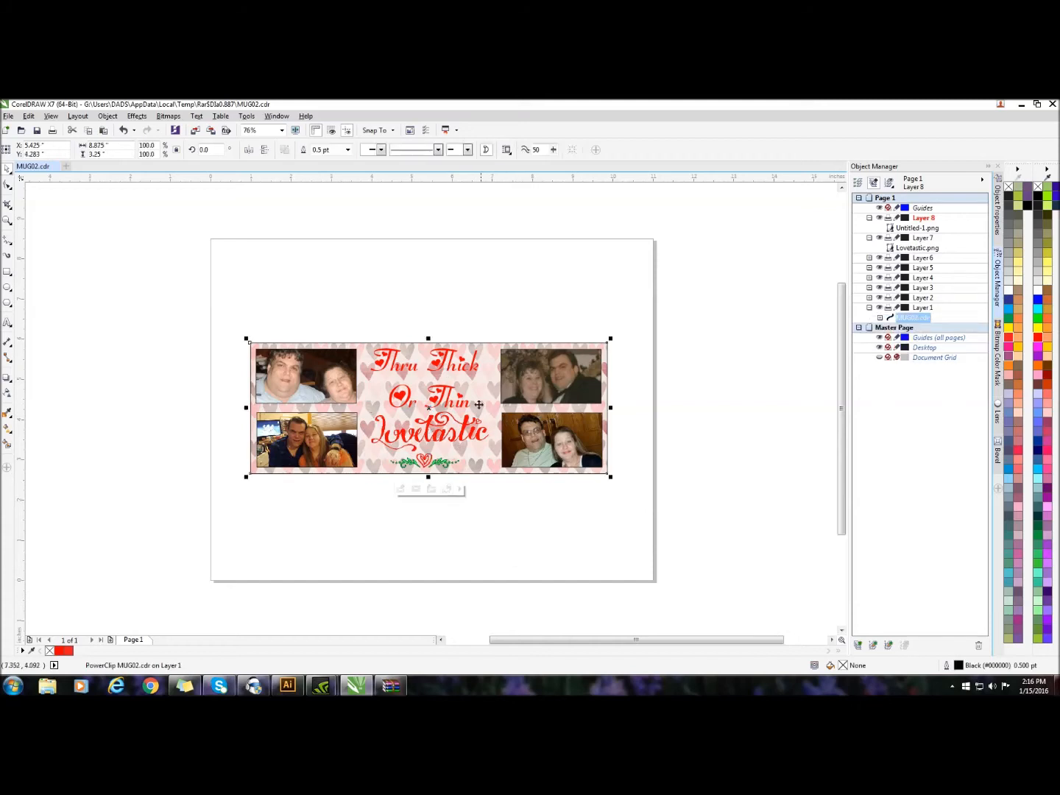
left_click(870, 258)
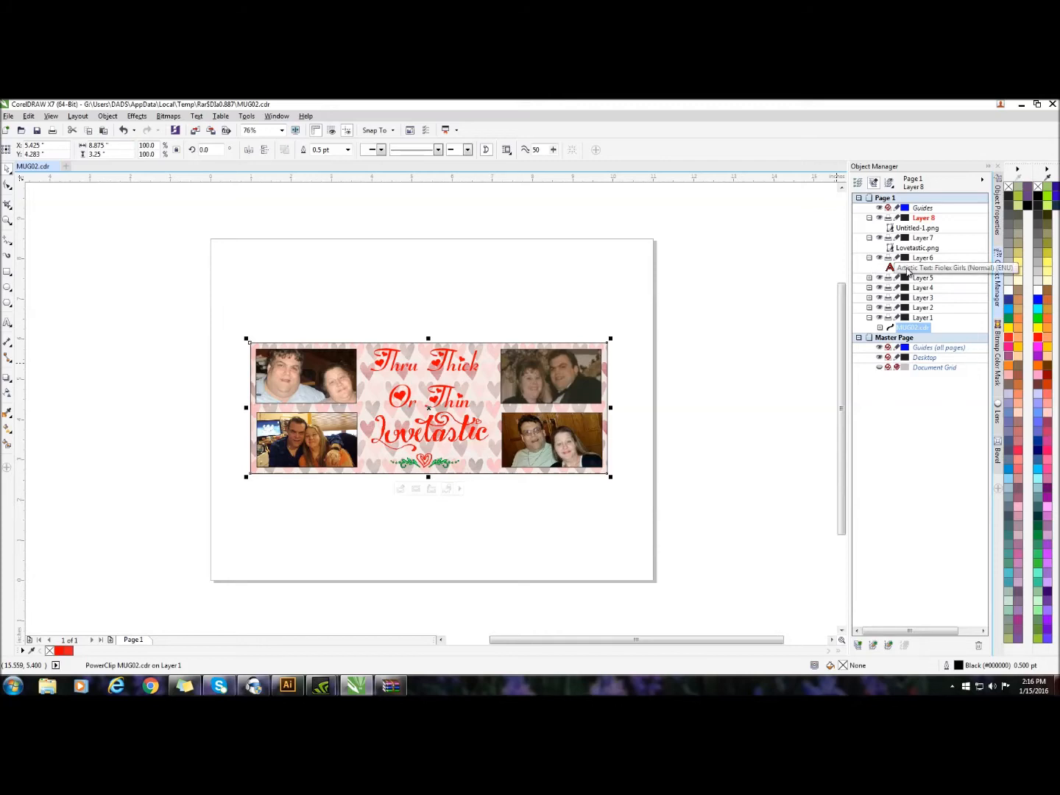
left_click(907, 269)
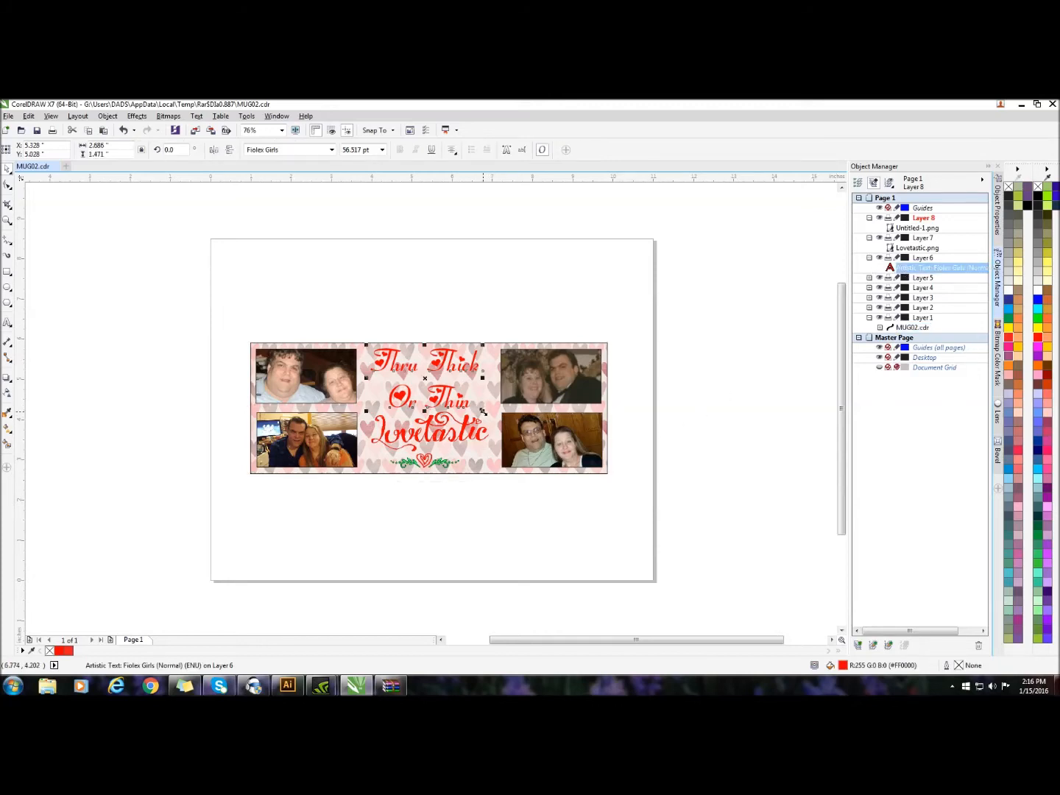
left_click_drag(481, 412, 481, 405)
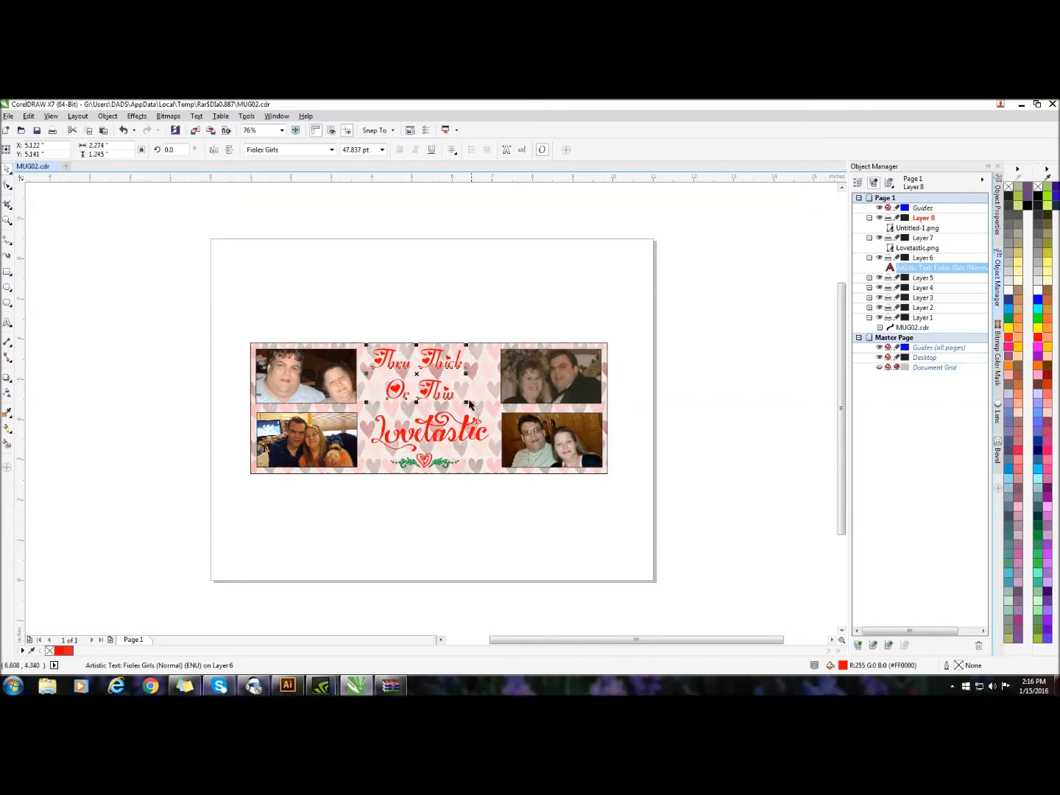
left_click_drag(418, 375, 429, 374)
Nudge the Lovetastic graphic up to about Y 3.9 in, closer to the caption
left_click(437, 440)
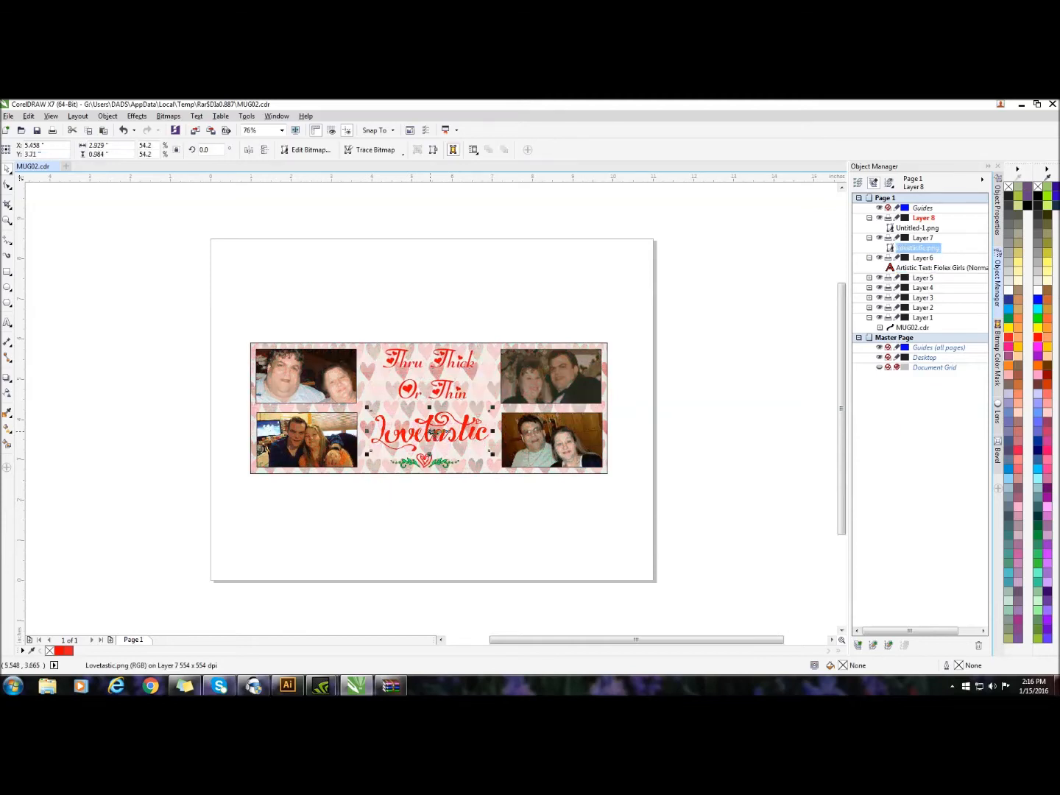
key("Up")
key("Up")
key("Up")
key("Up")
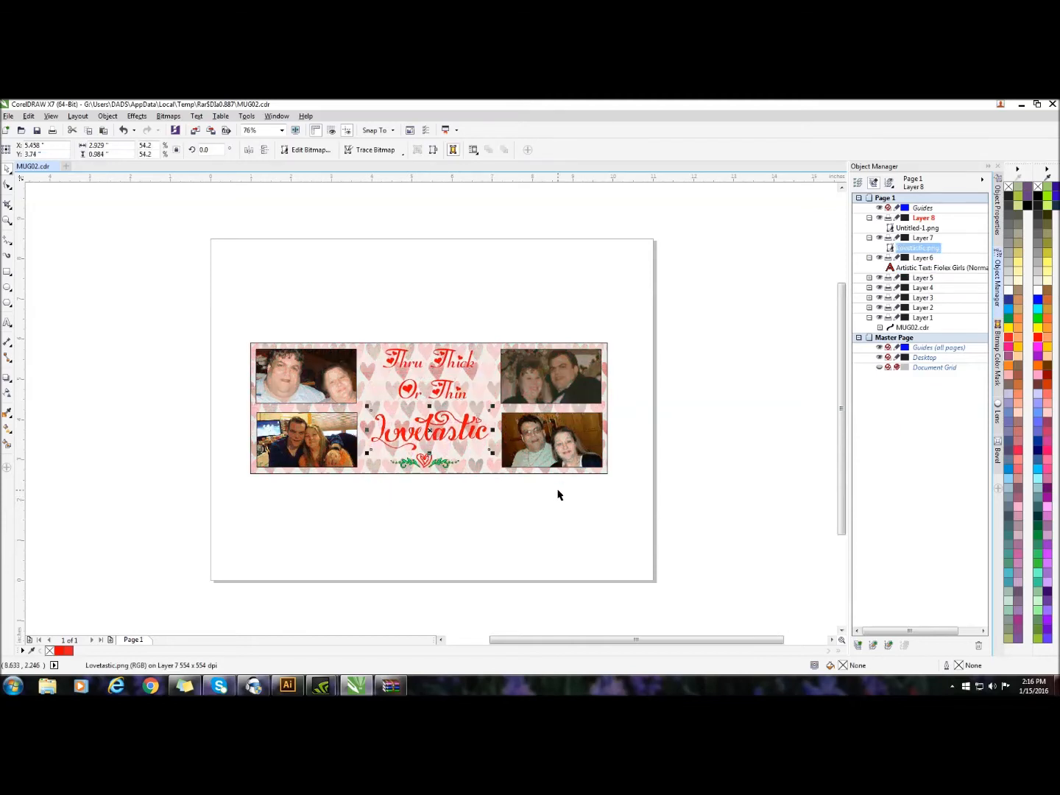
key("Up")
key("Up")
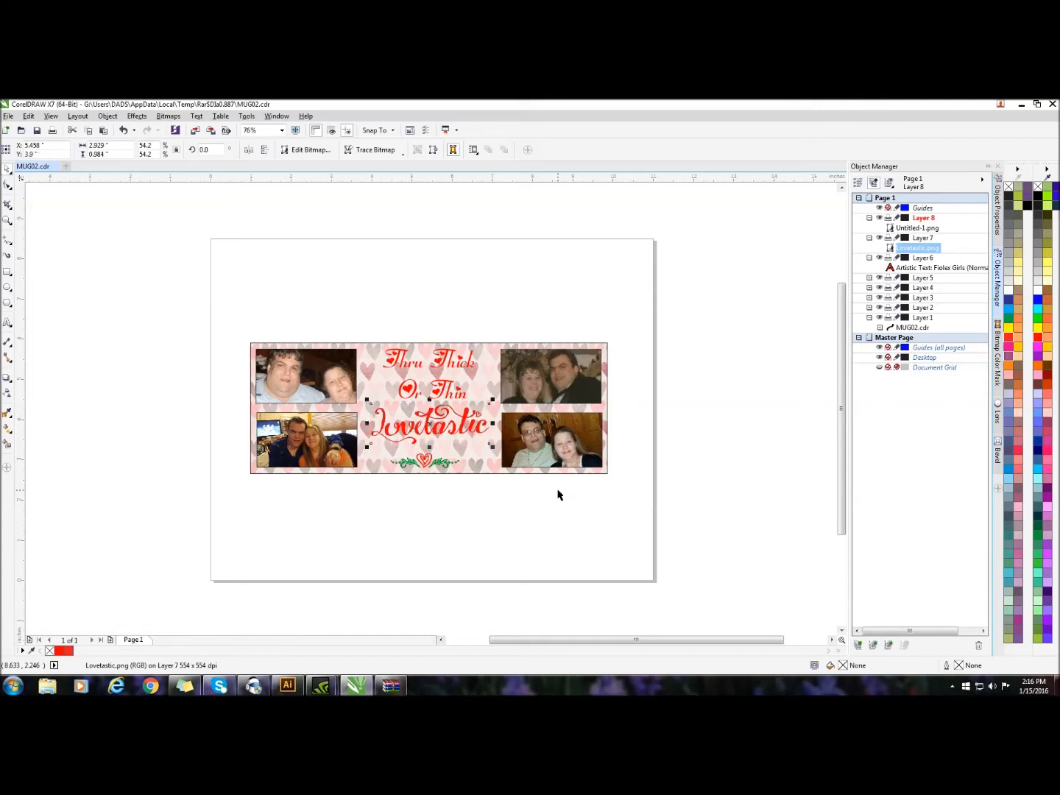
Enlarge the heart ornament below Lovetastic to about 2.33 by 0.51 in and nudge it right to about X 5.44 in
left_click(419, 456)
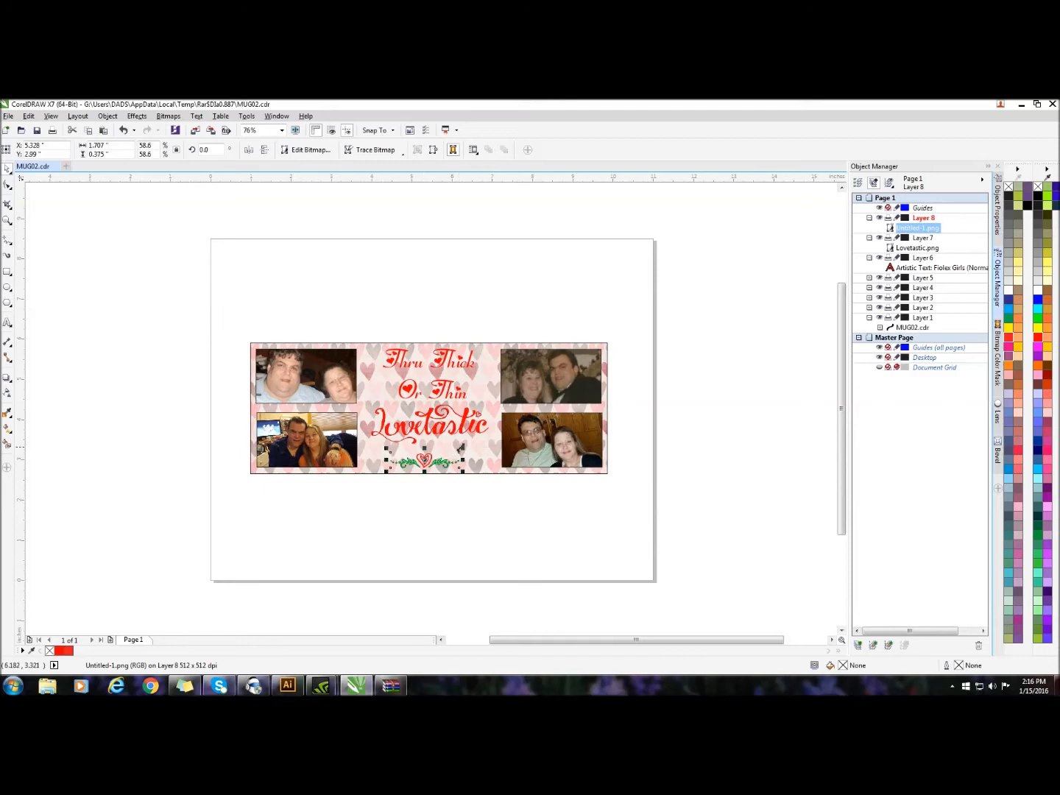
left_click_drag(463, 449, 427, 456)
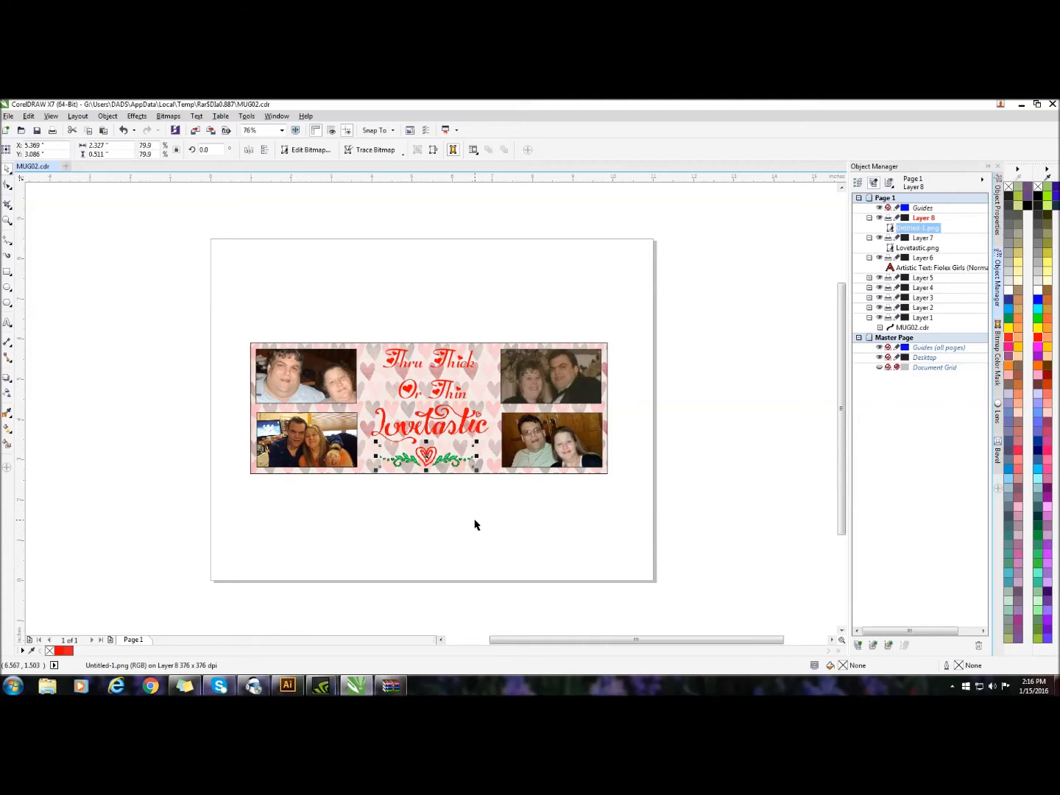
key("Right")
key("Right")
key("Right")
key("Right")
key("Right")
key("Right")
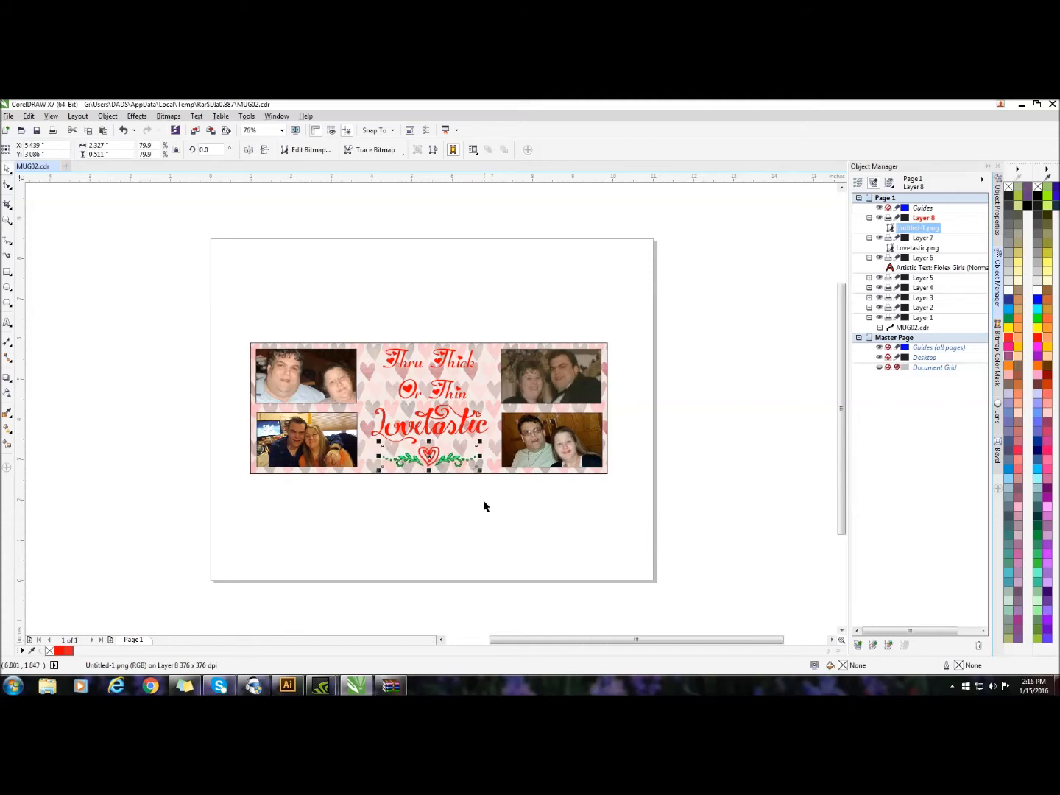
left_click(535, 471)
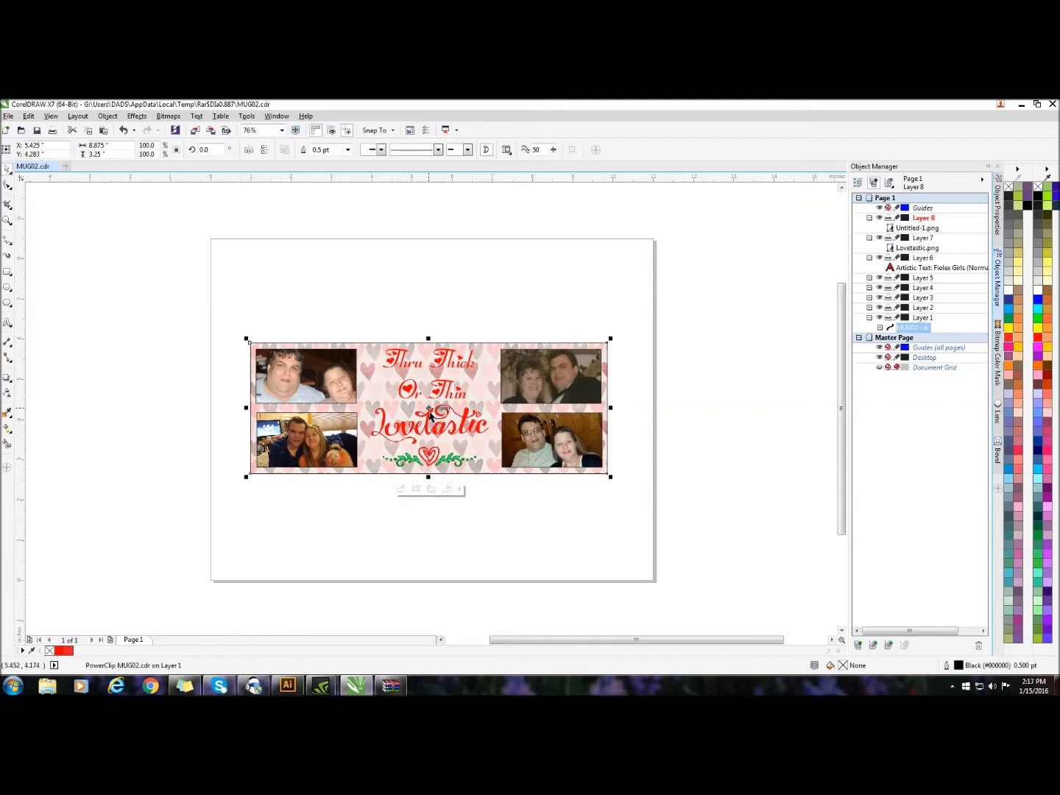
left_click(434, 457)
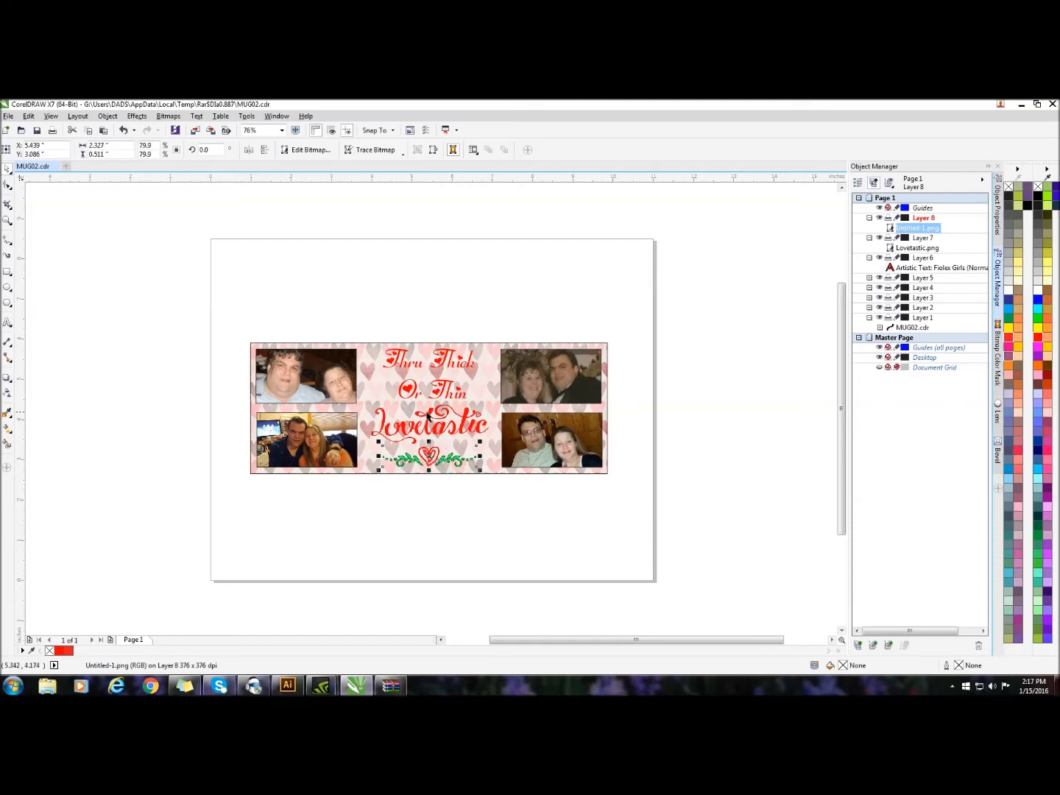
left_click(472, 527)
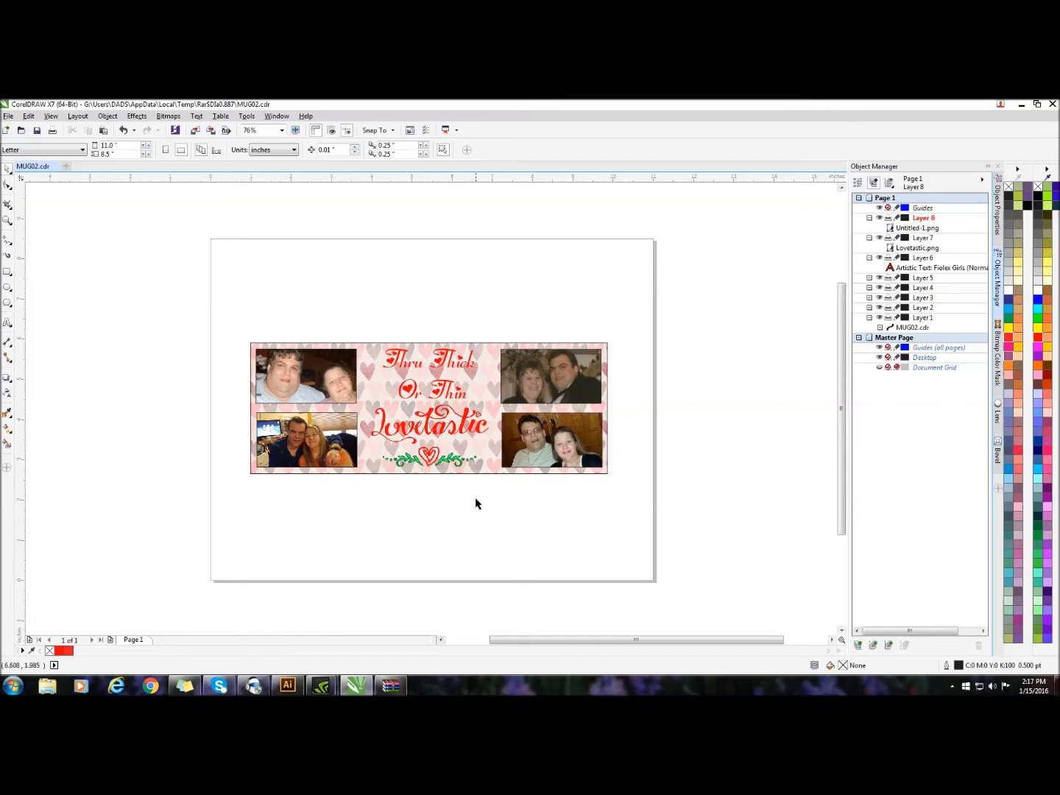
Remove the black outline from the hearts background on Layer 1 and from all four photo frames
left_click(463, 471)
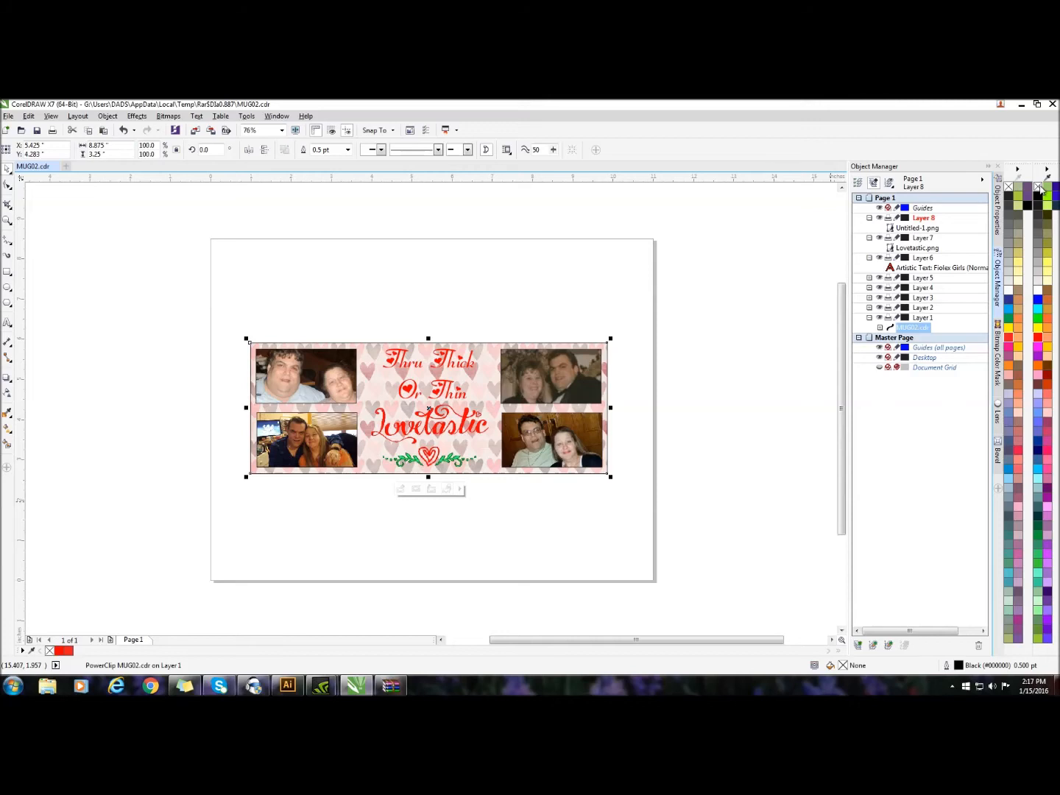
right_click(1037, 186)
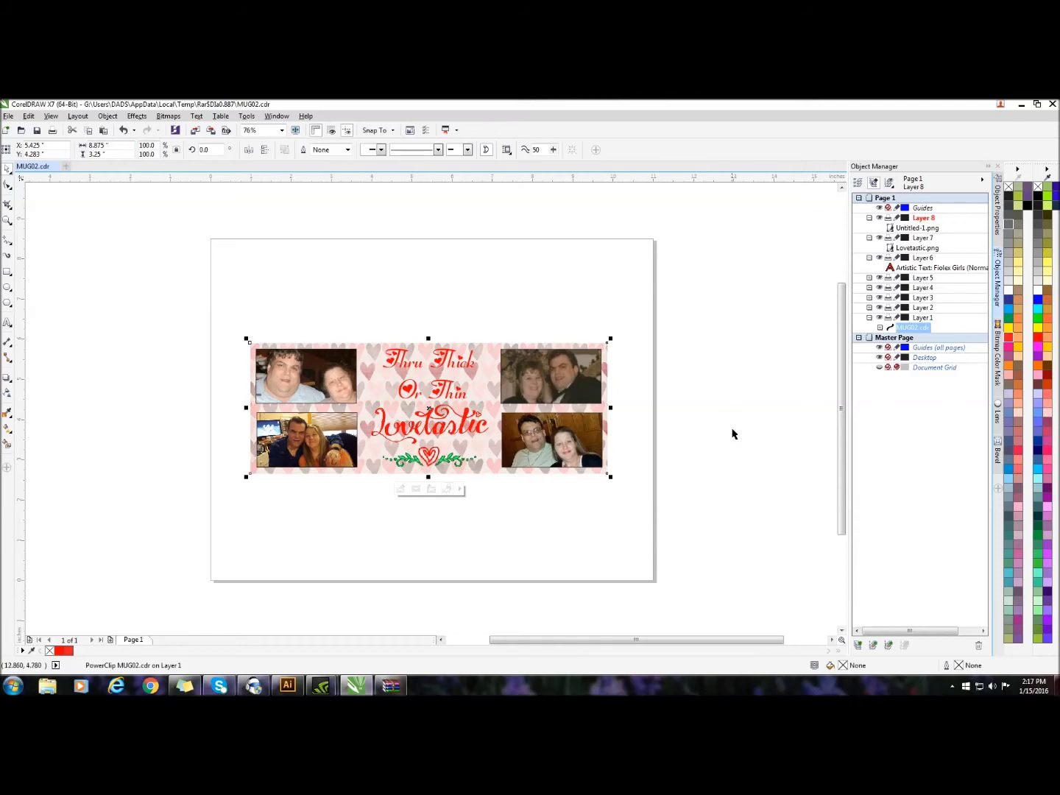
left_click(567, 384)
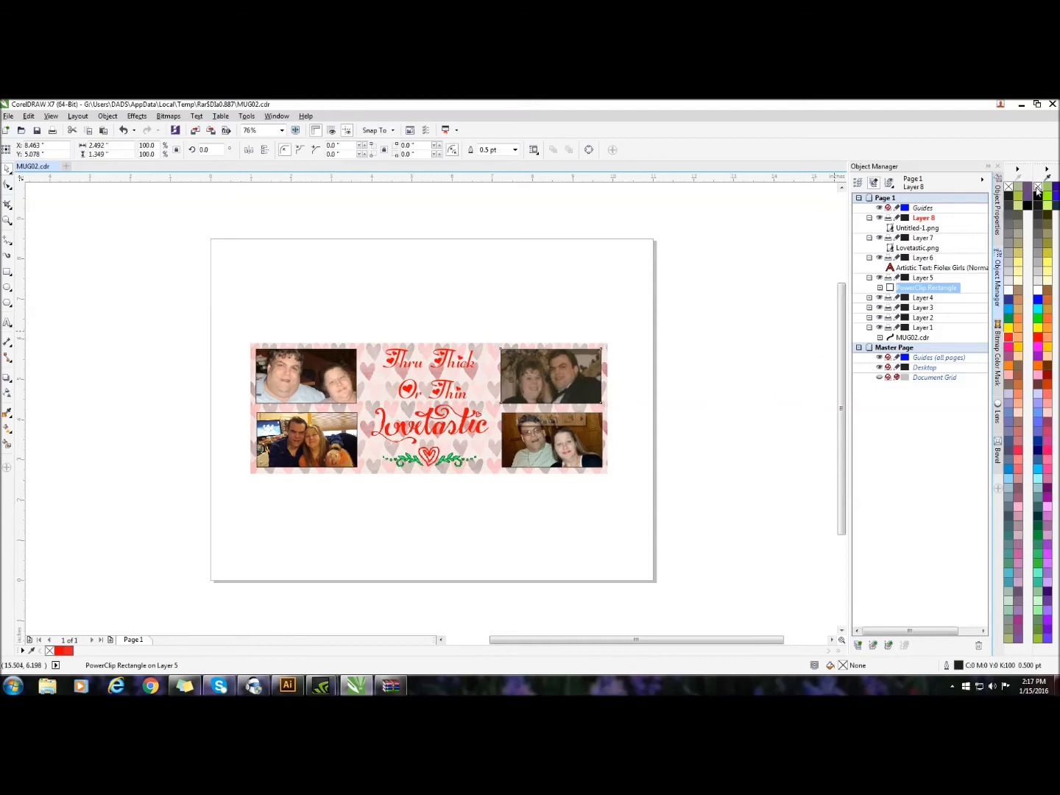
left_click(563, 441)
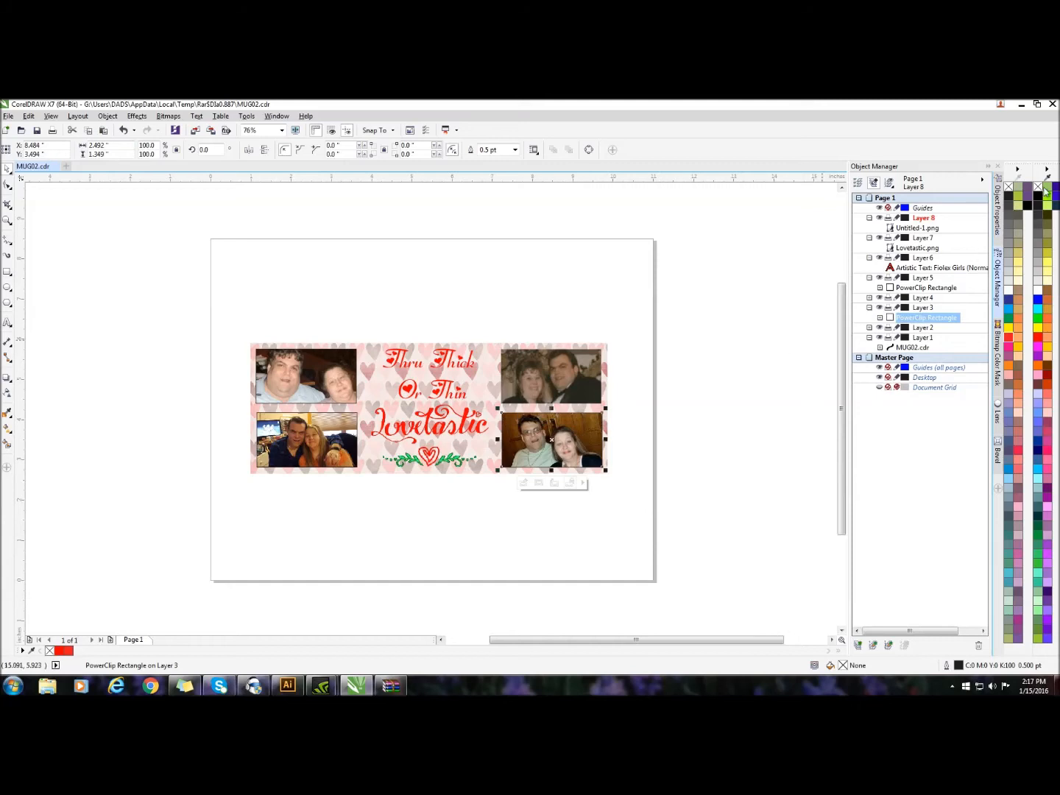
left_click(295, 439)
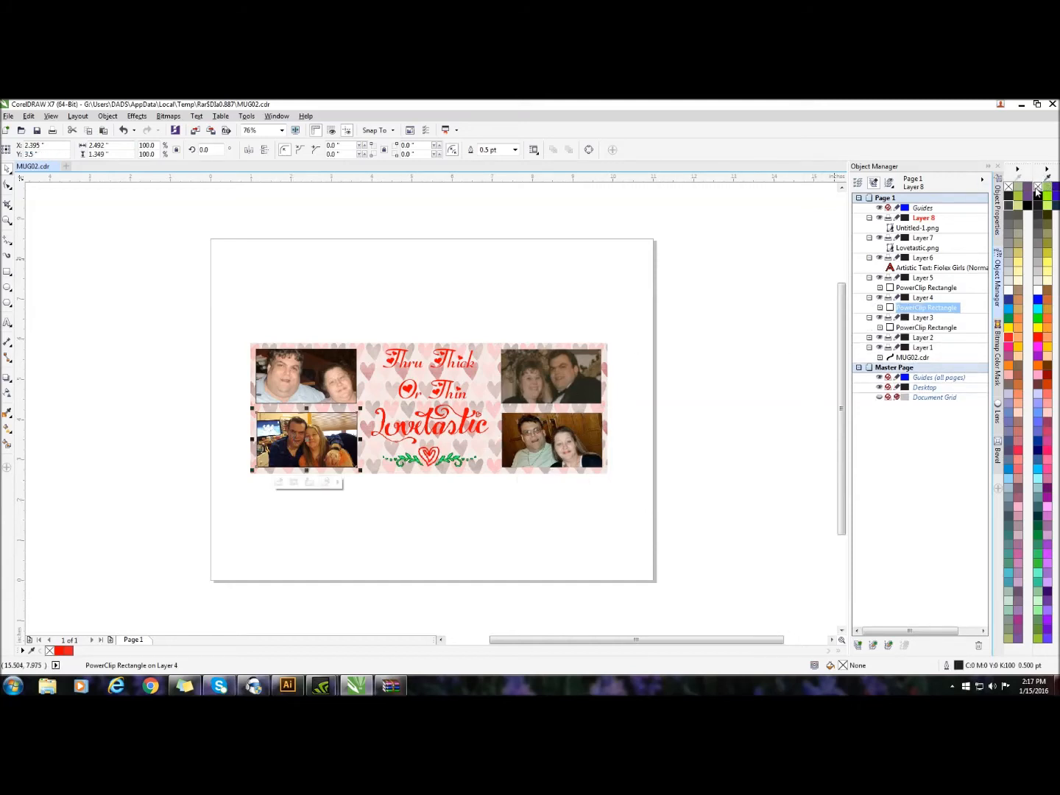
left_click(316, 371)
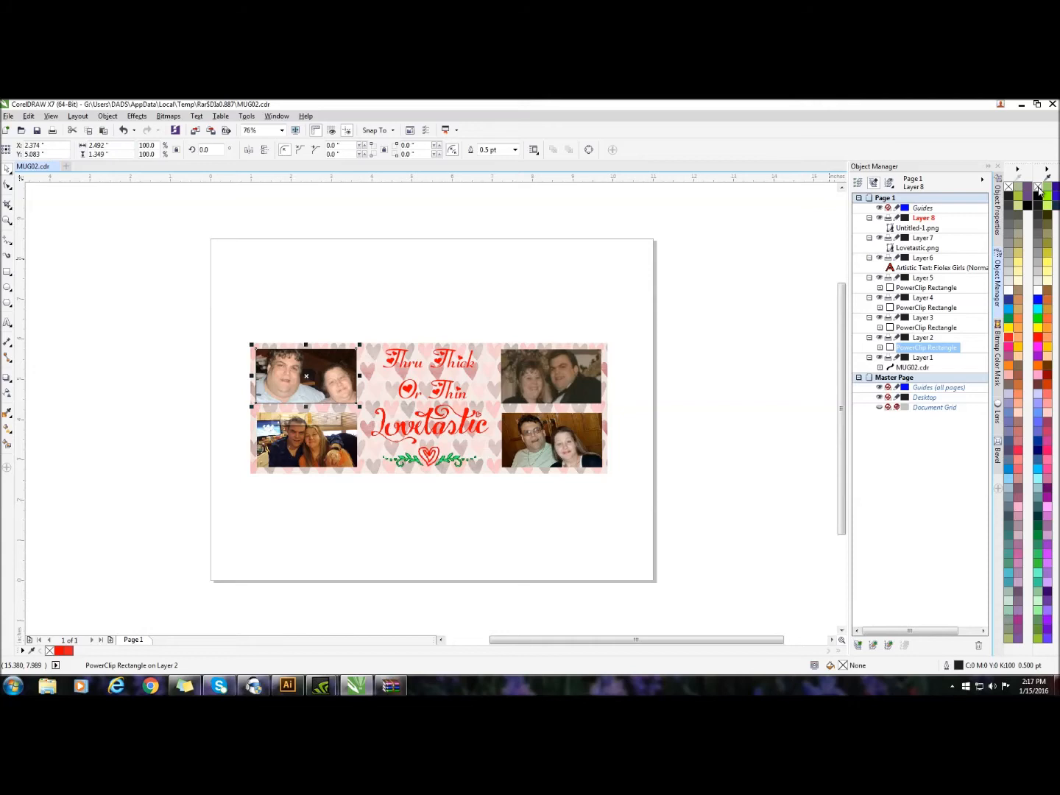
right_click(1037, 190)
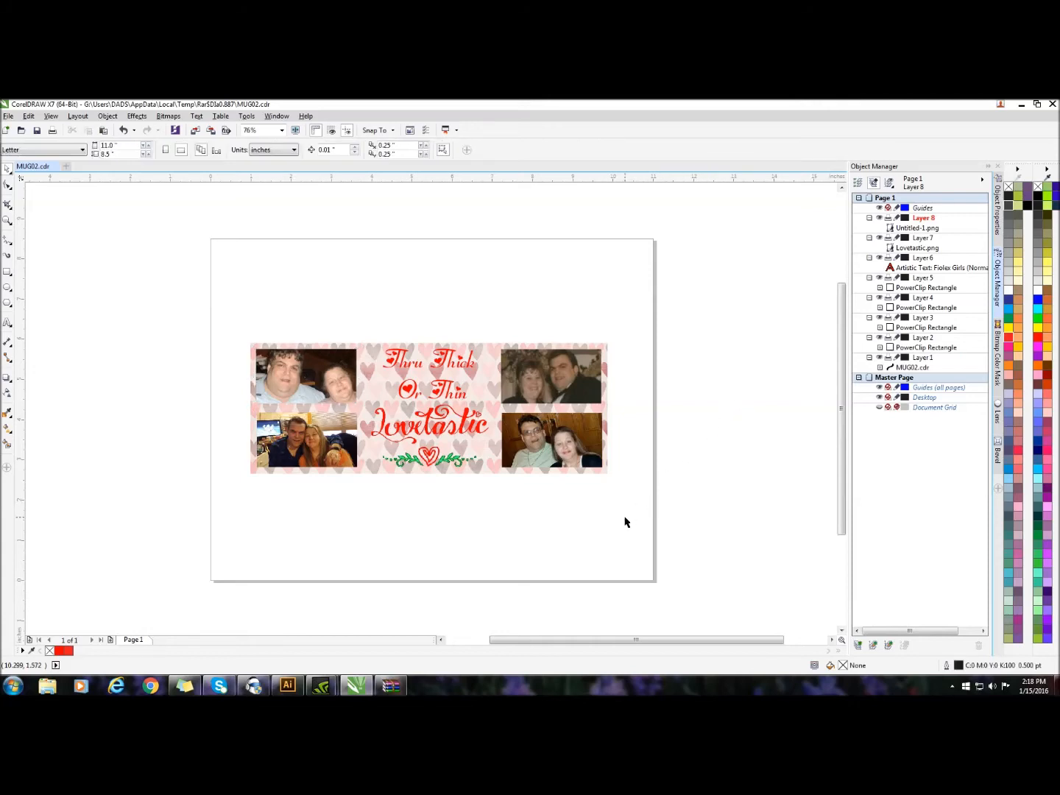
left_click(280, 359)
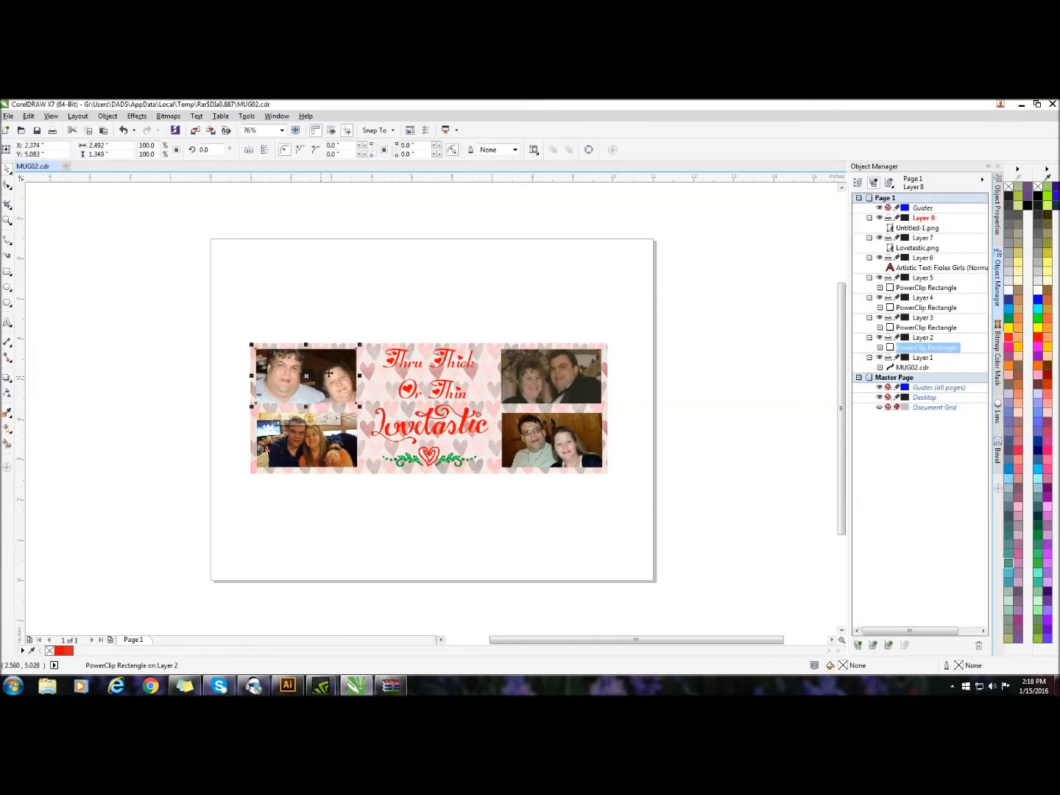
left_click(491, 473)
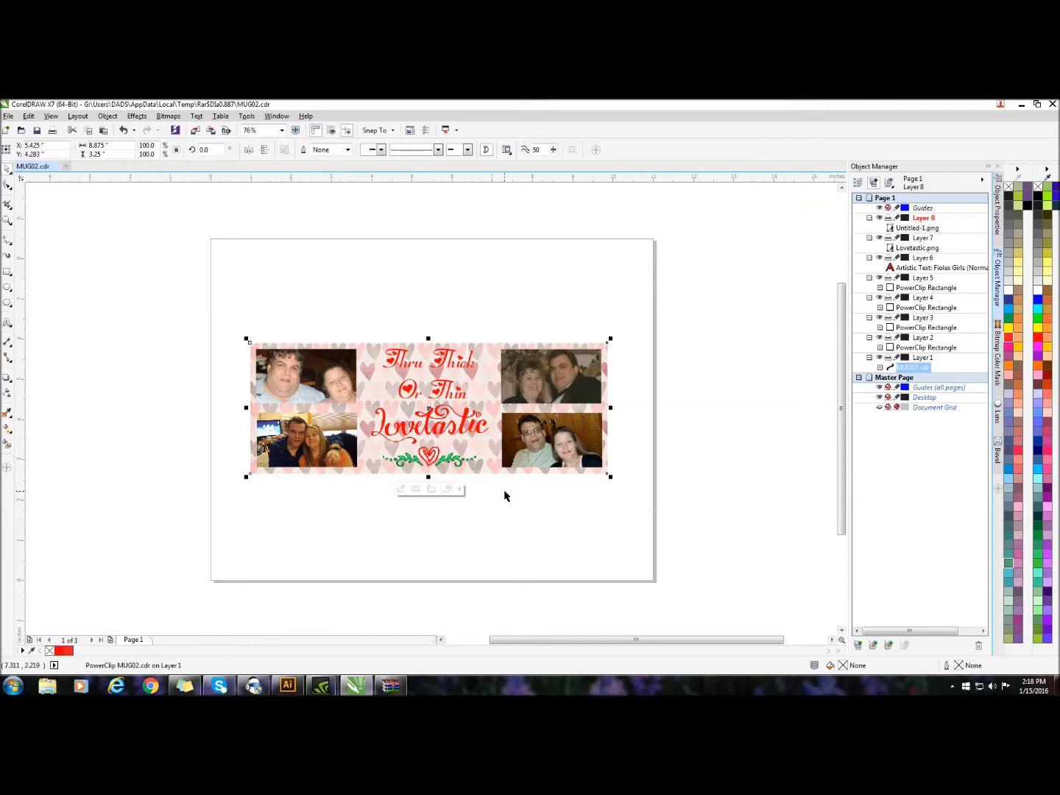
Try a 4 pt Pastel Blue outline, behind the fill and scaled with the object, on the upper-left photo, and remove it again
left_click(328, 374)
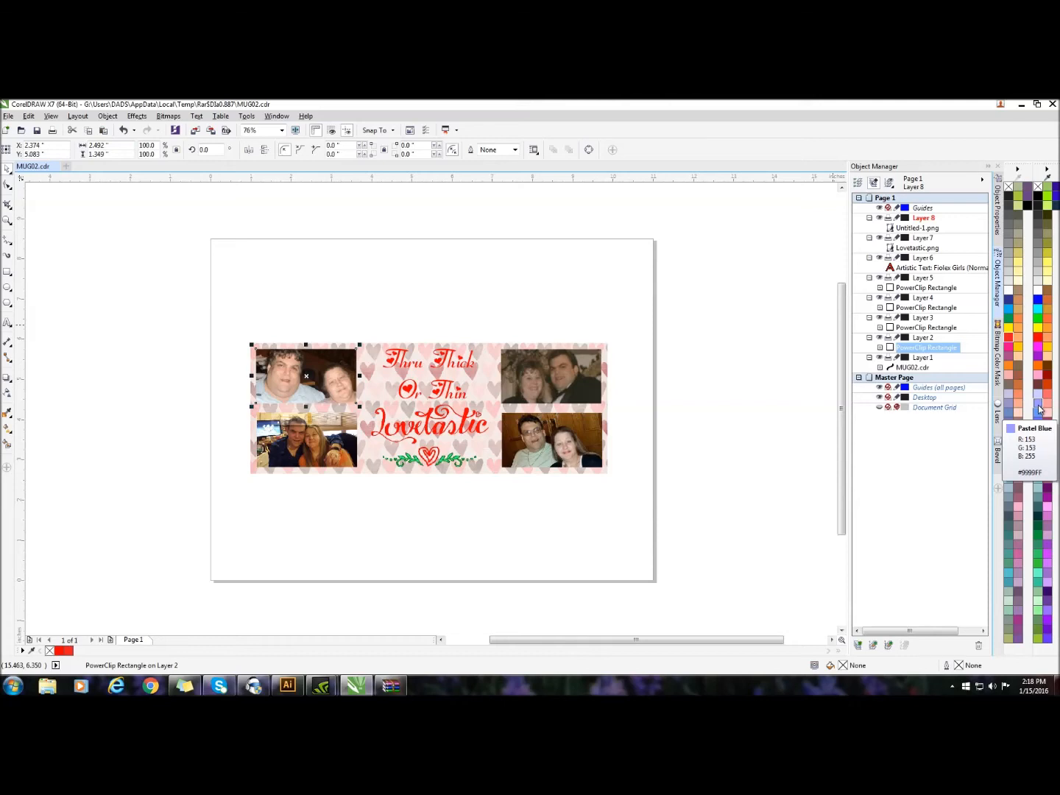
right_click(1039, 409)
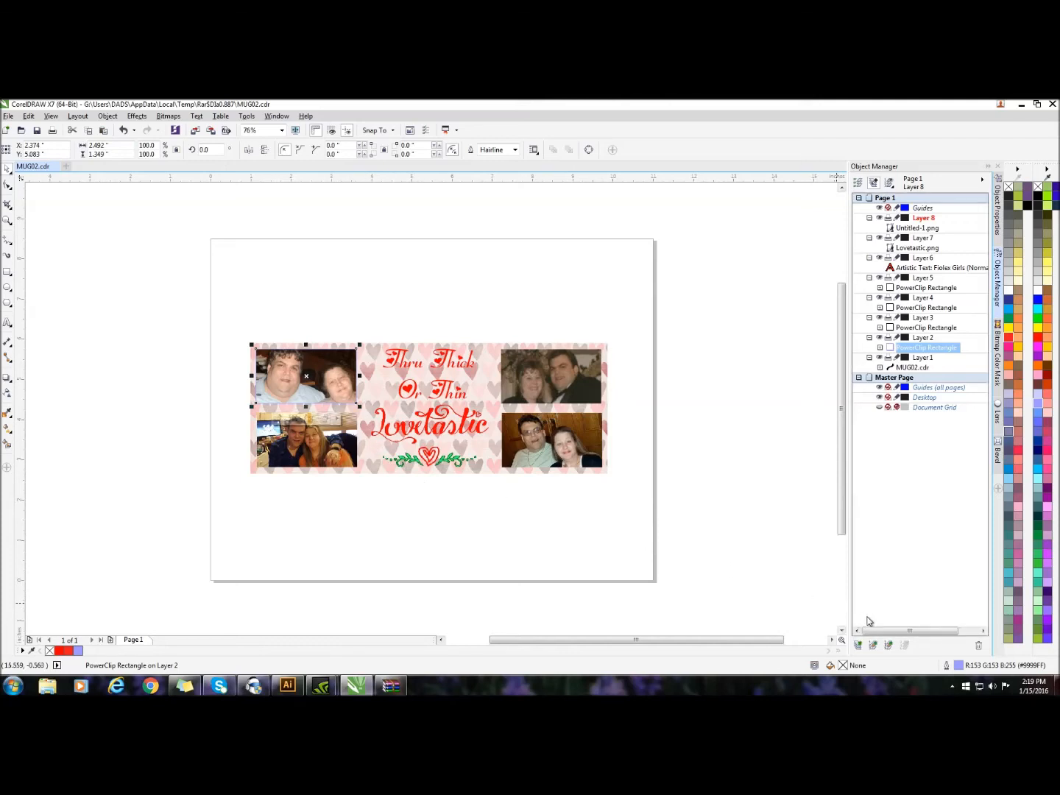
double_click(956, 665)
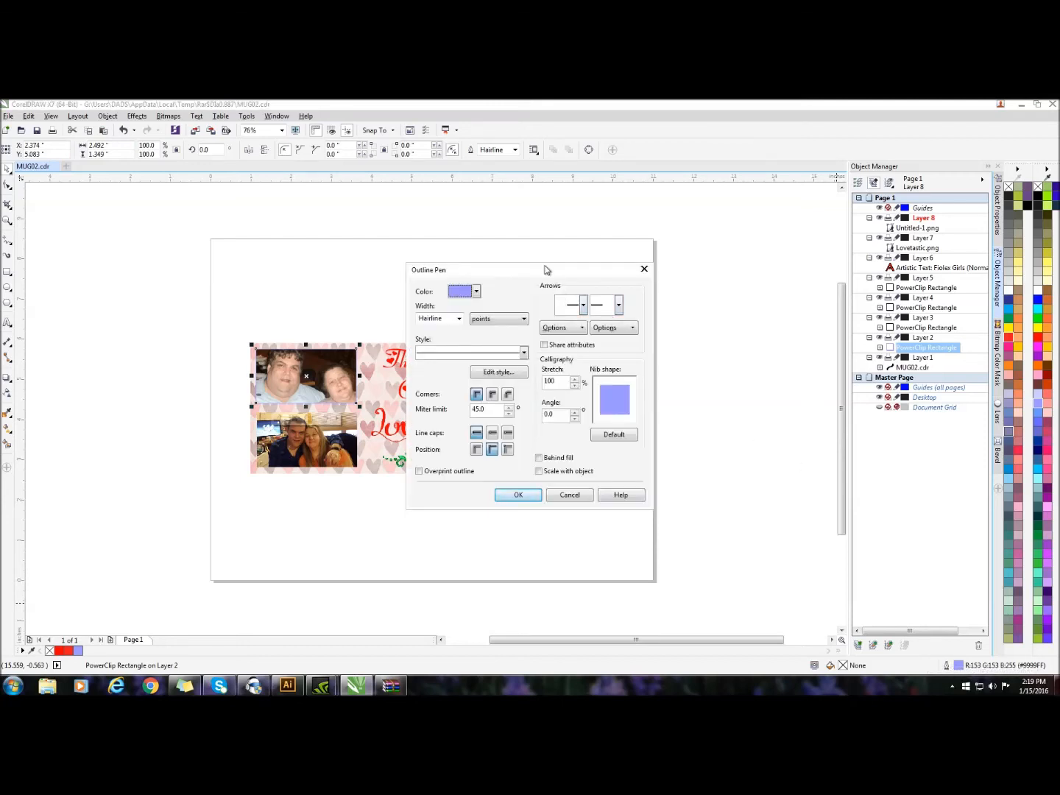
left_click_drag(525, 282, 669, 239)
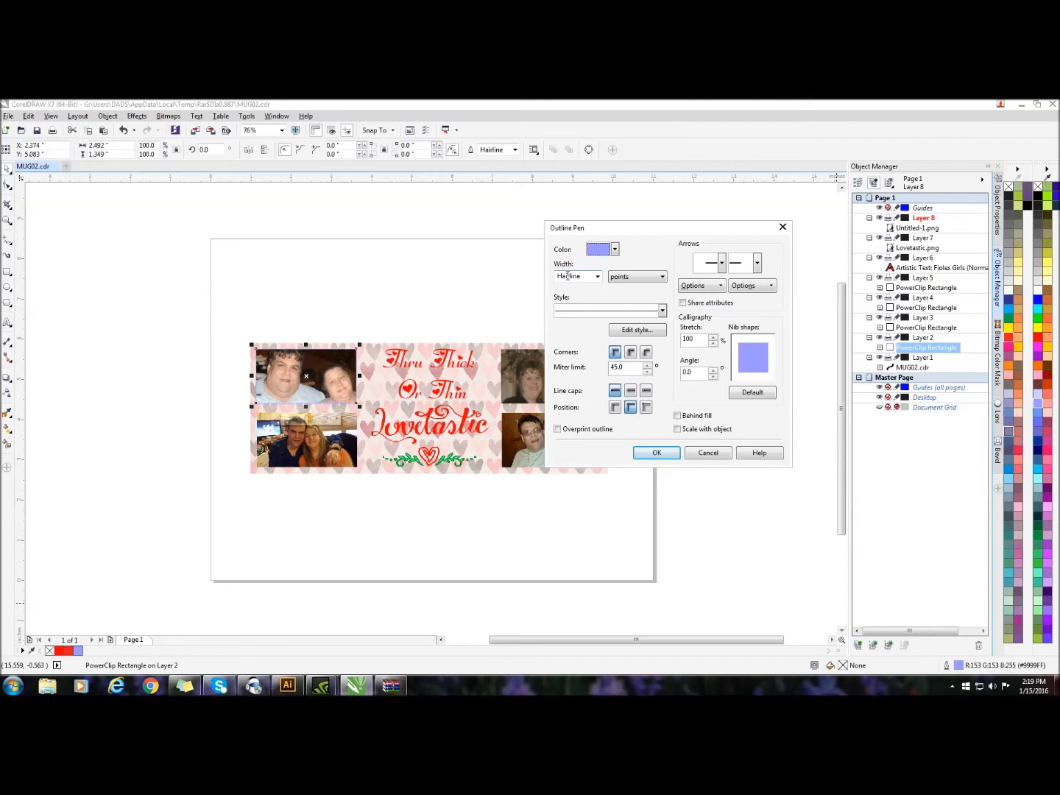
left_click(599, 282)
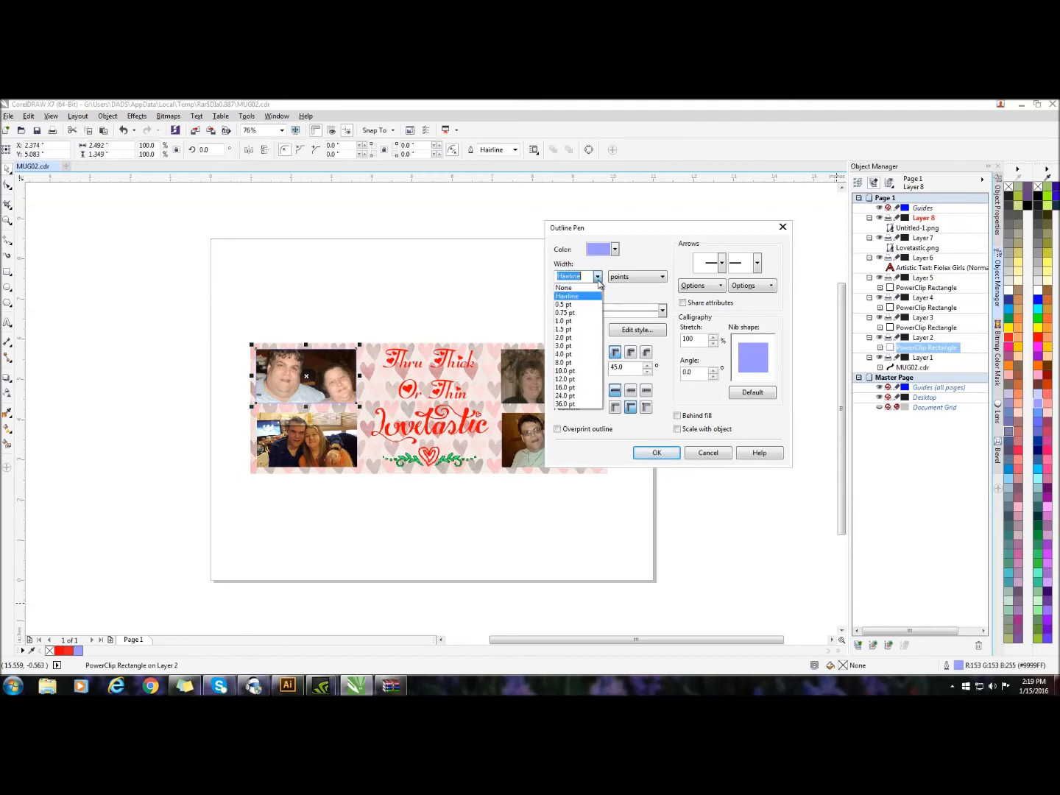
left_click(587, 357)
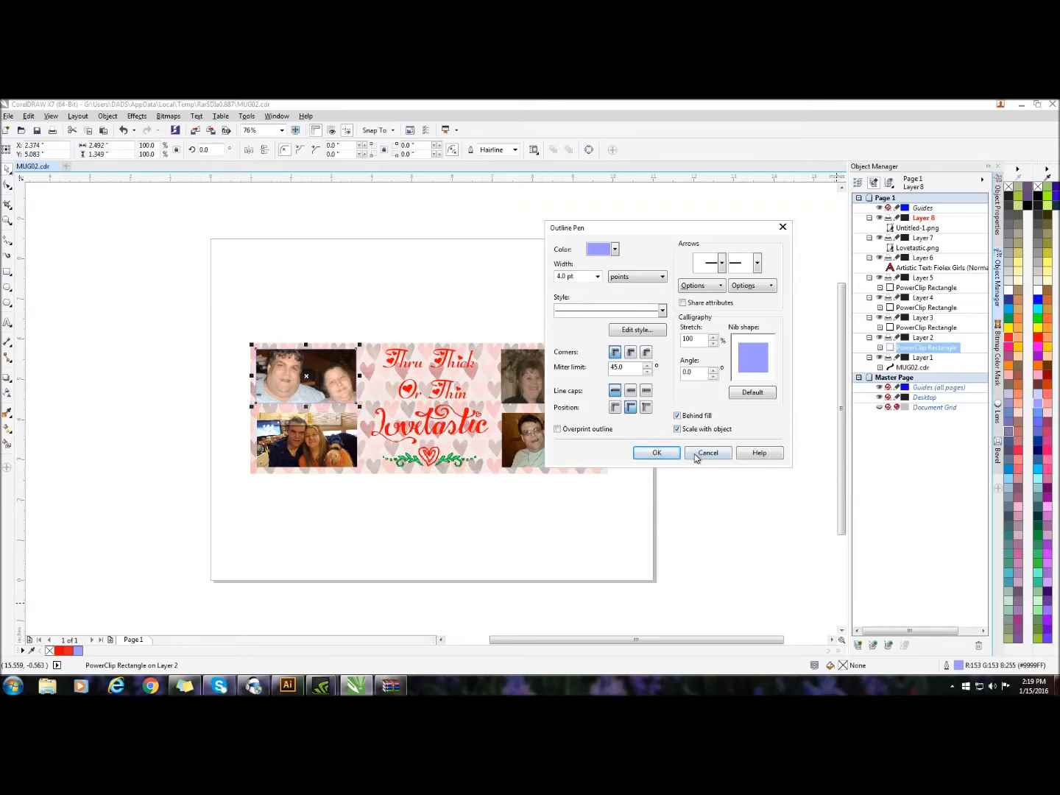
left_click(671, 458)
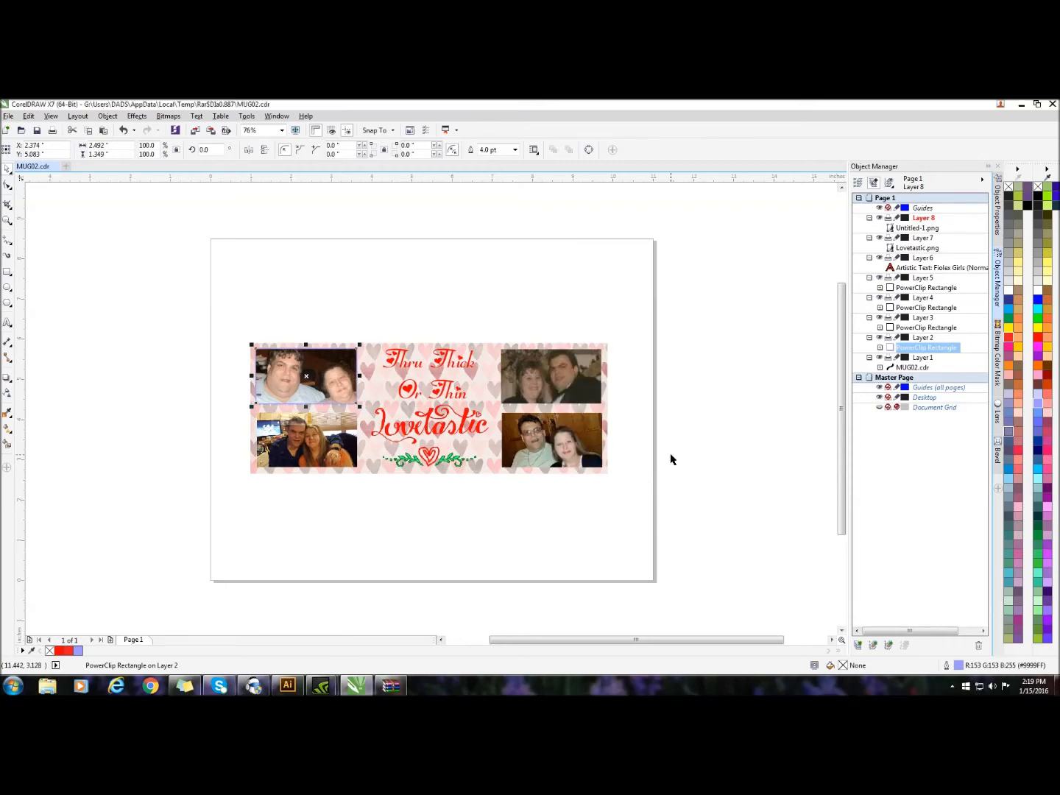
left_click(456, 544)
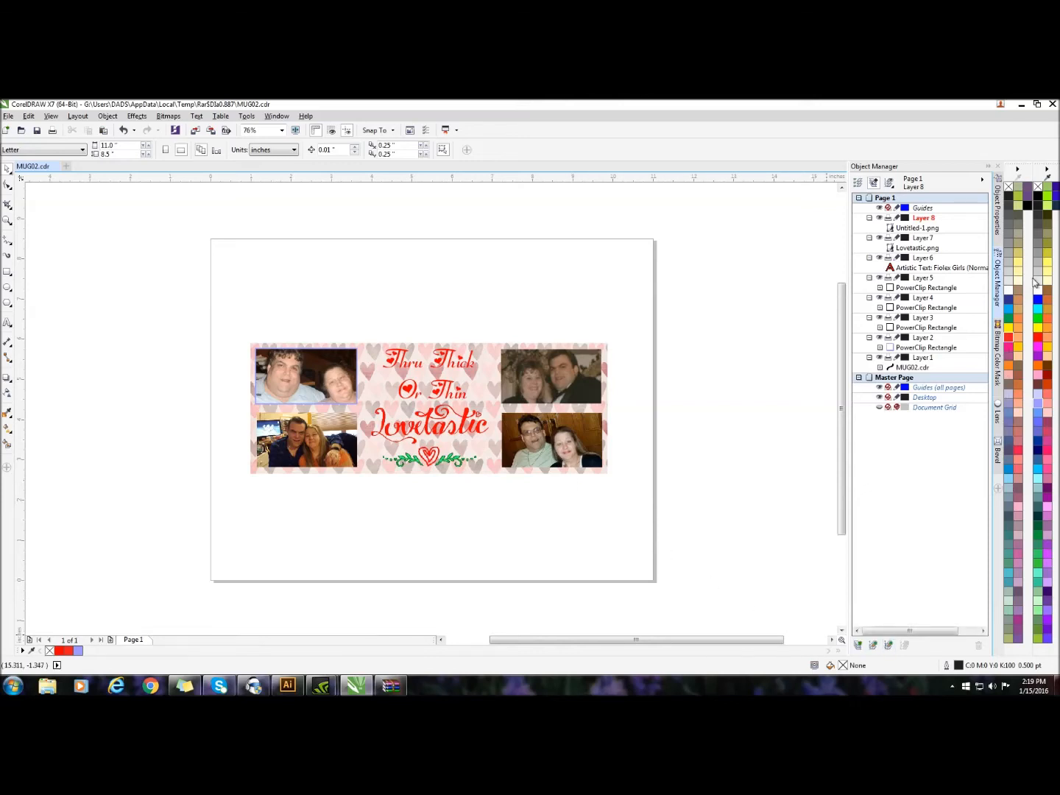
left_click(299, 374)
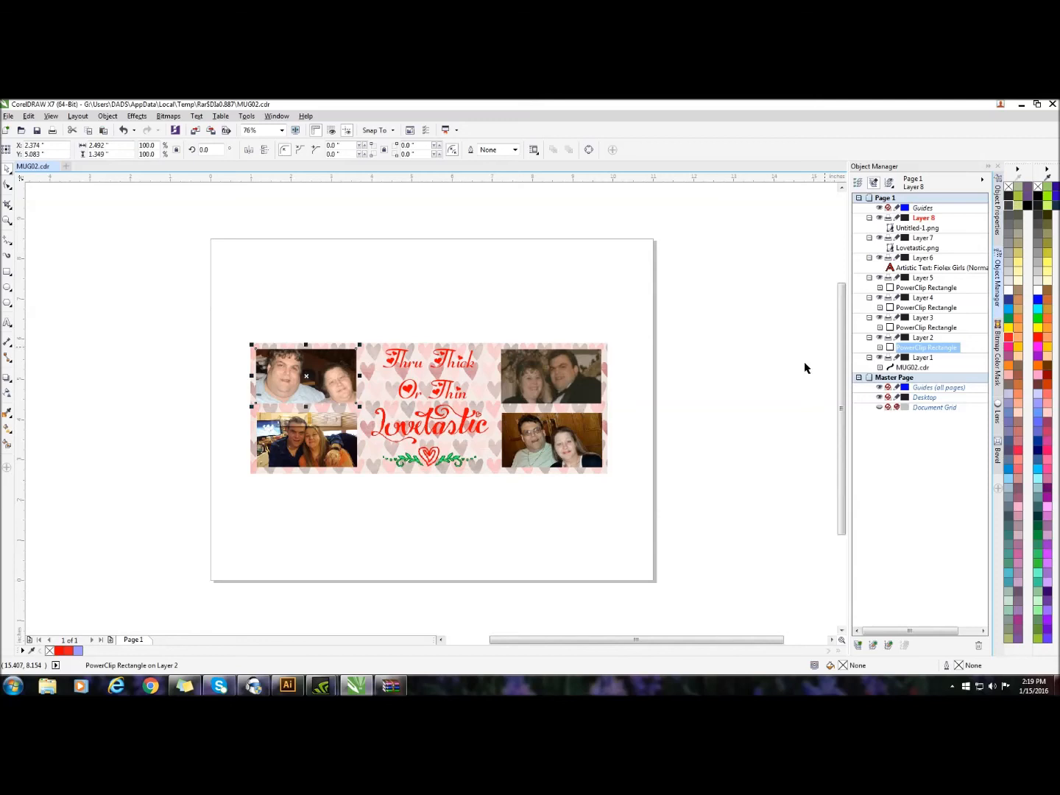
left_click(545, 552)
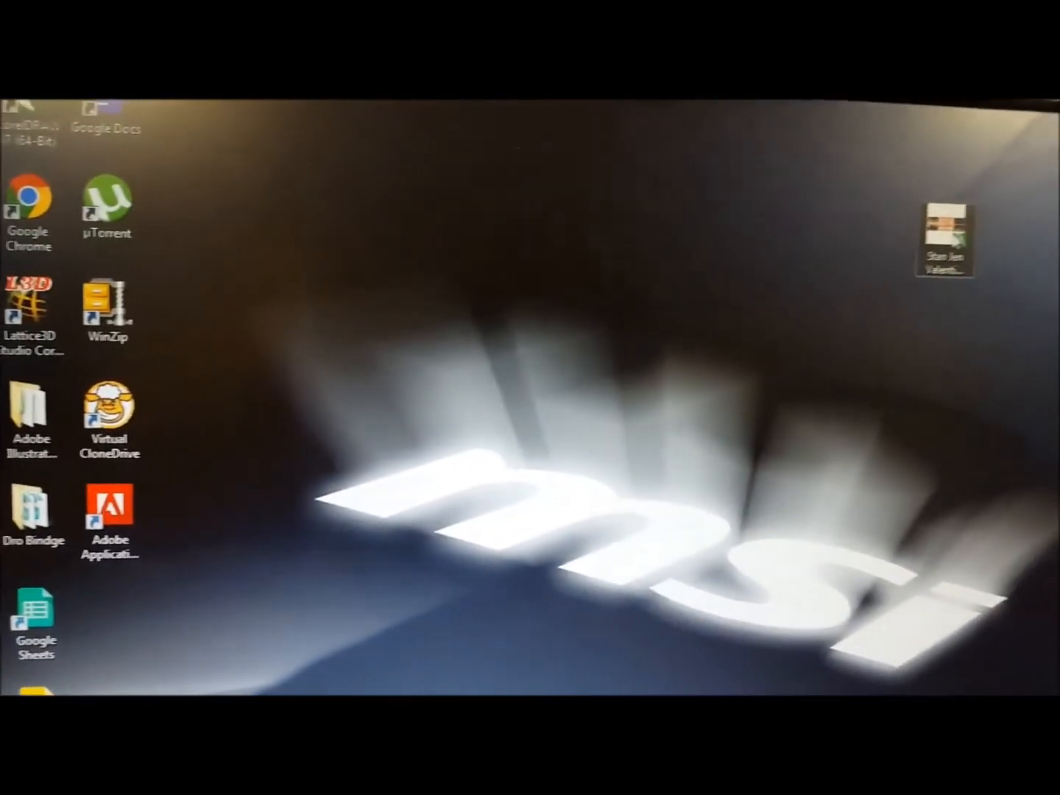
Open the Valentine mug design from the desktop and set its SAWGRASS SG800 printing to the "conde icc mug11 landscape" preset
double_click(943, 230)
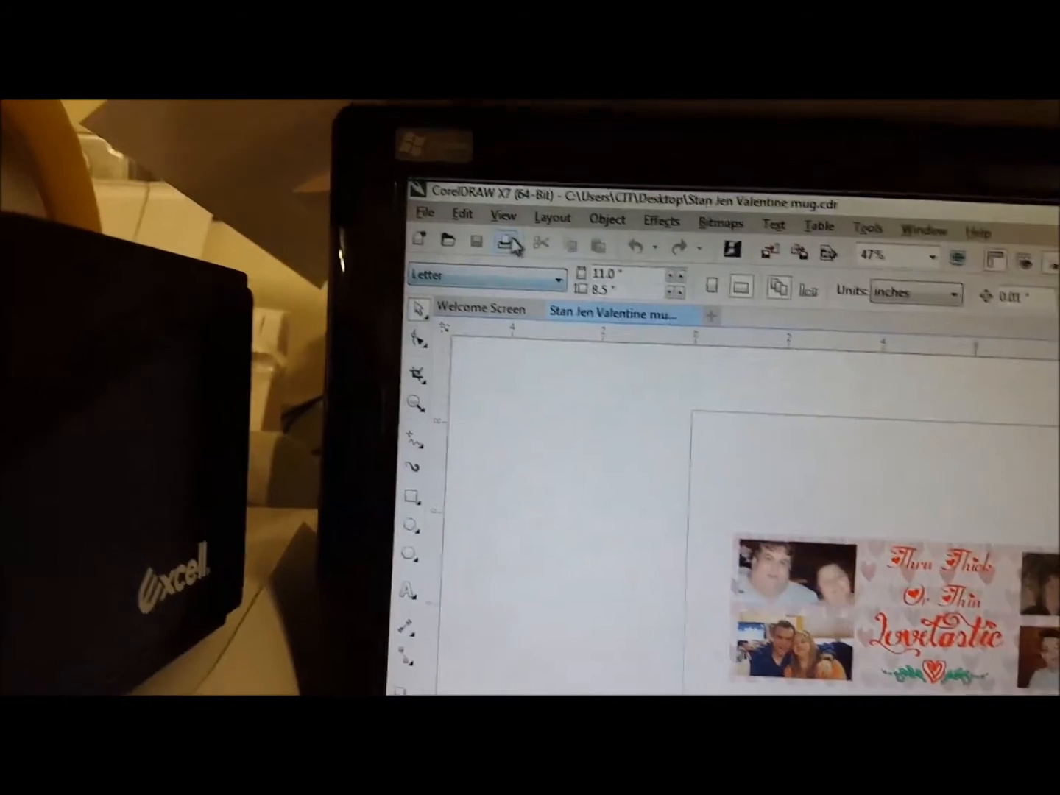
left_click(507, 242)
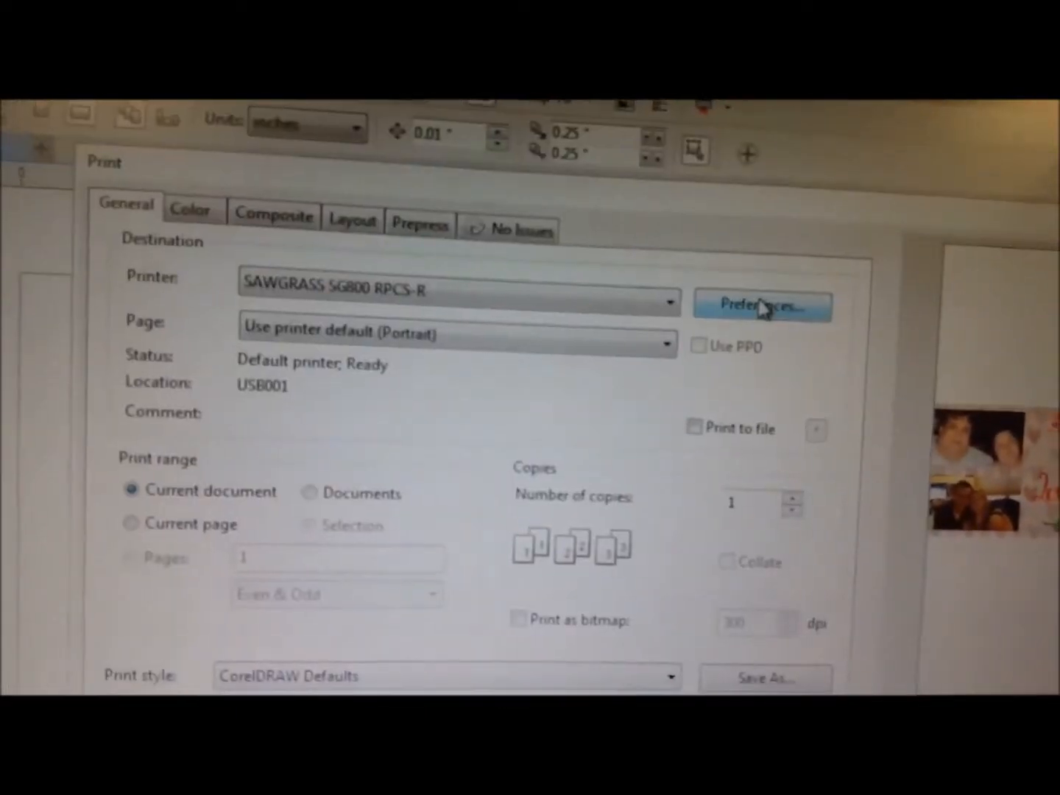
left_click(769, 314)
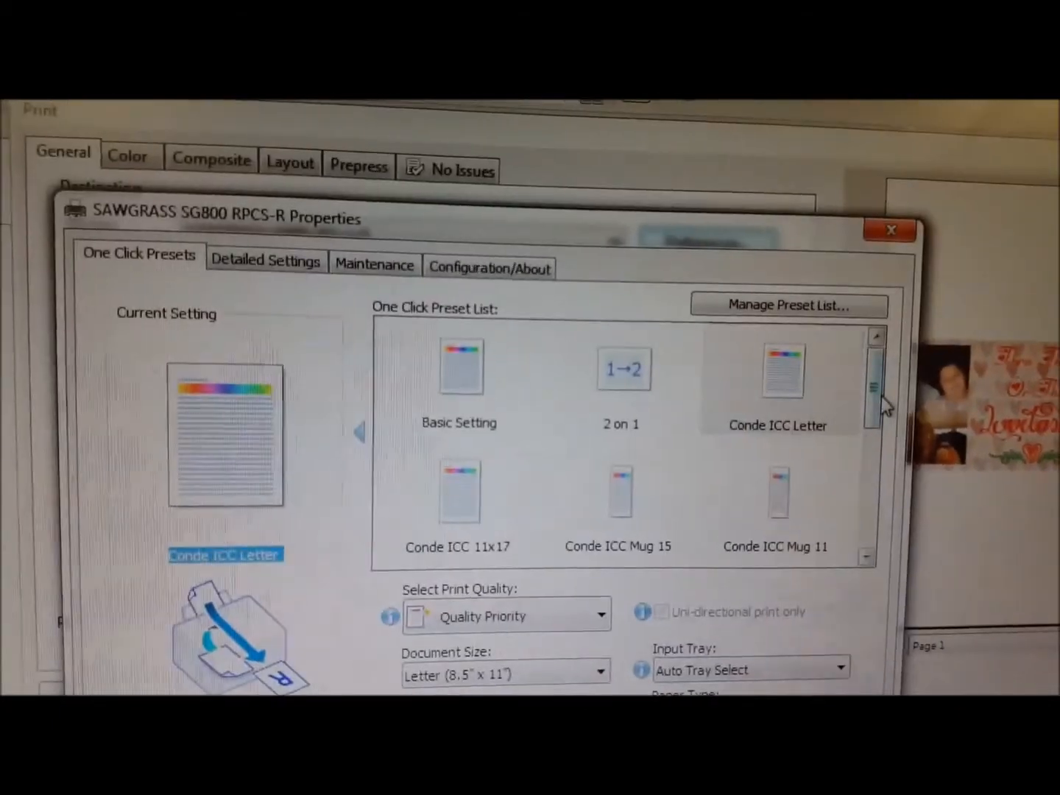
left_click_drag(882, 395, 869, 489)
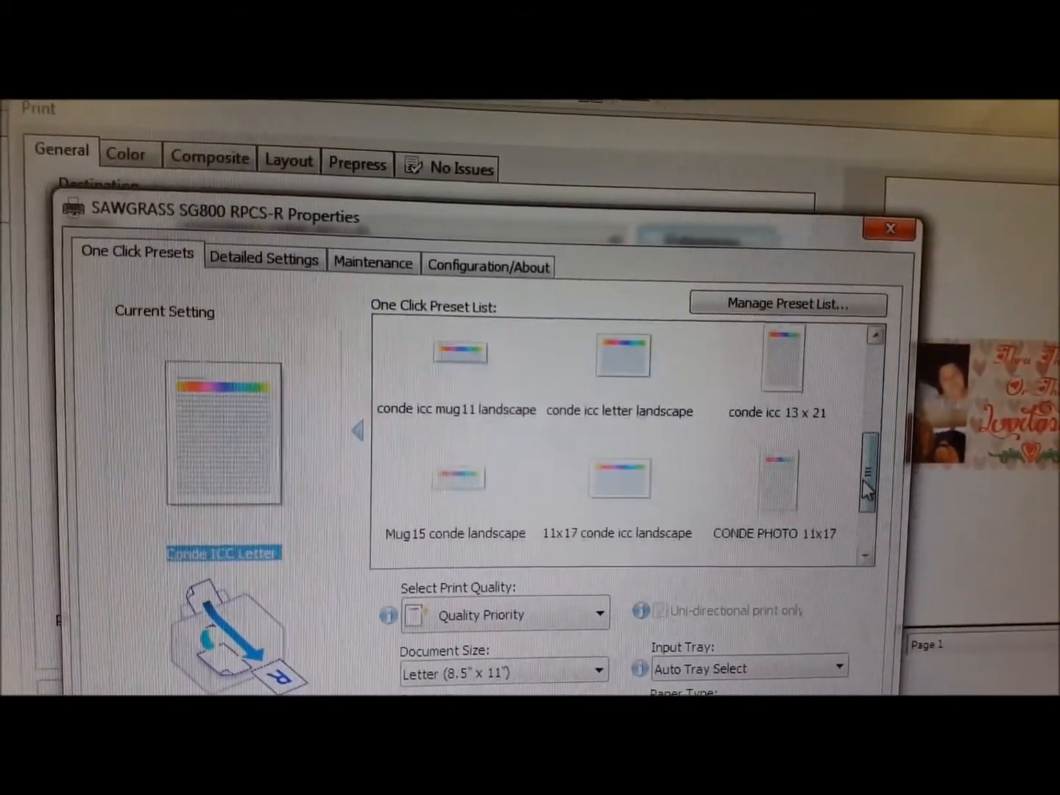
left_click(451, 374)
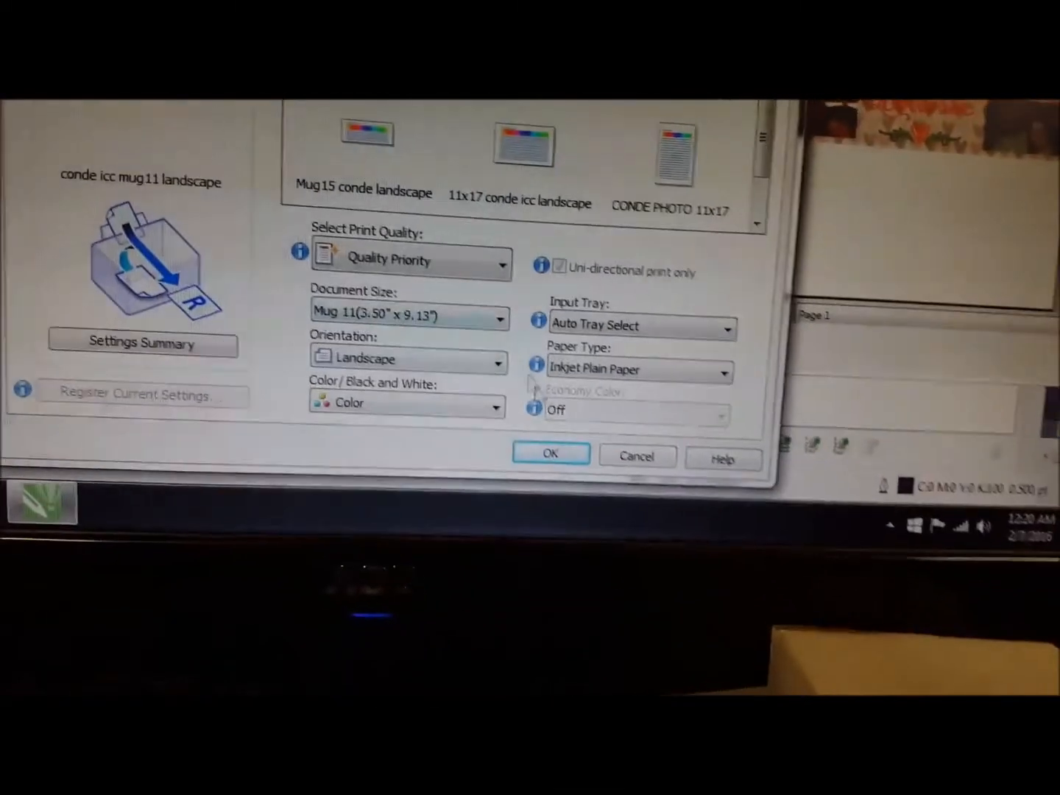
left_click(550, 452)
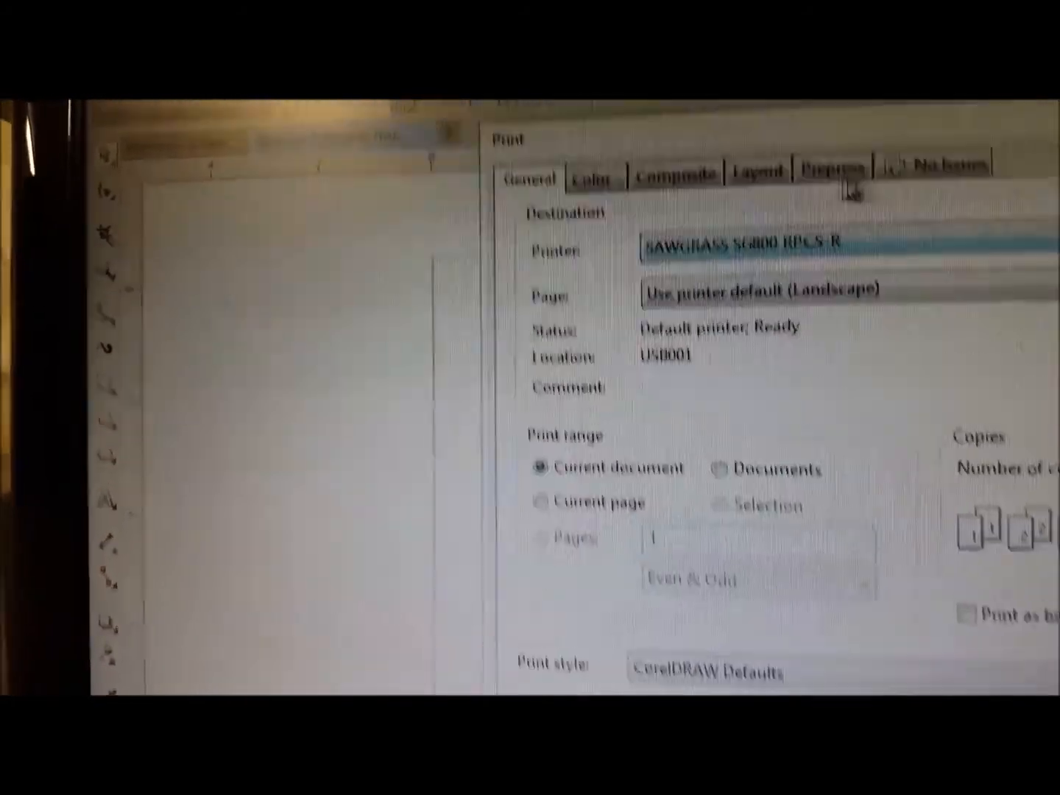
Turn on Mirror in the prepress print settings and choose the saved Conde SG800 print style
left_click(830, 161)
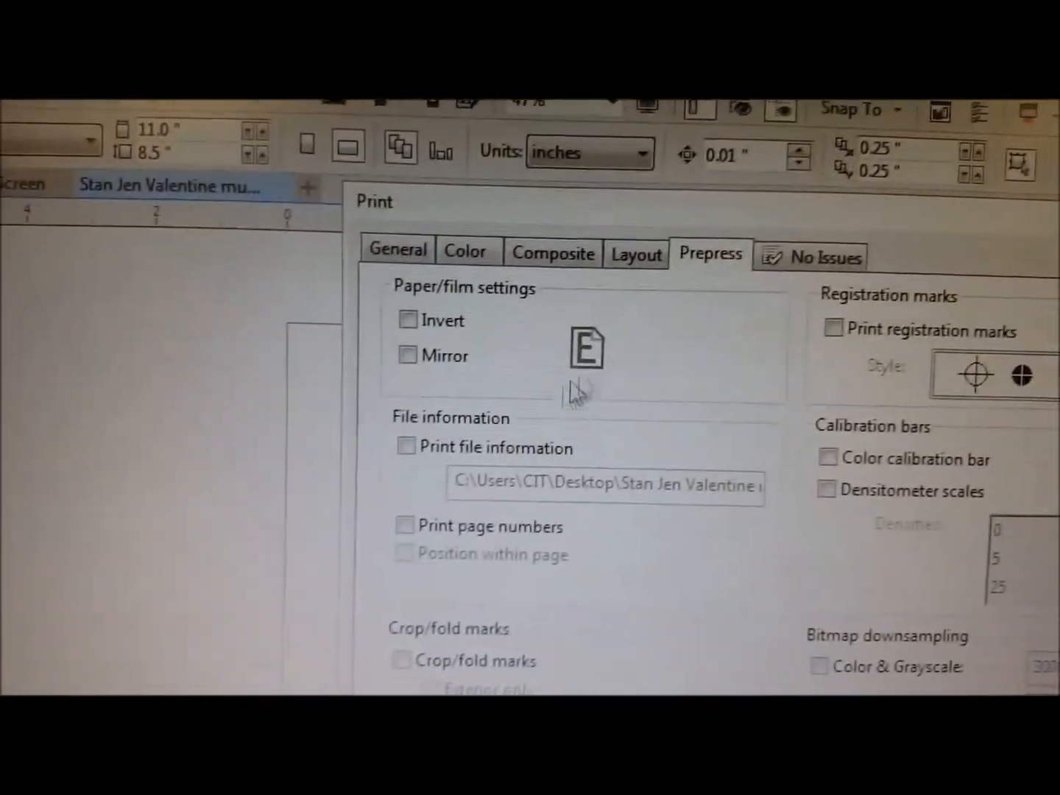
left_click(406, 326)
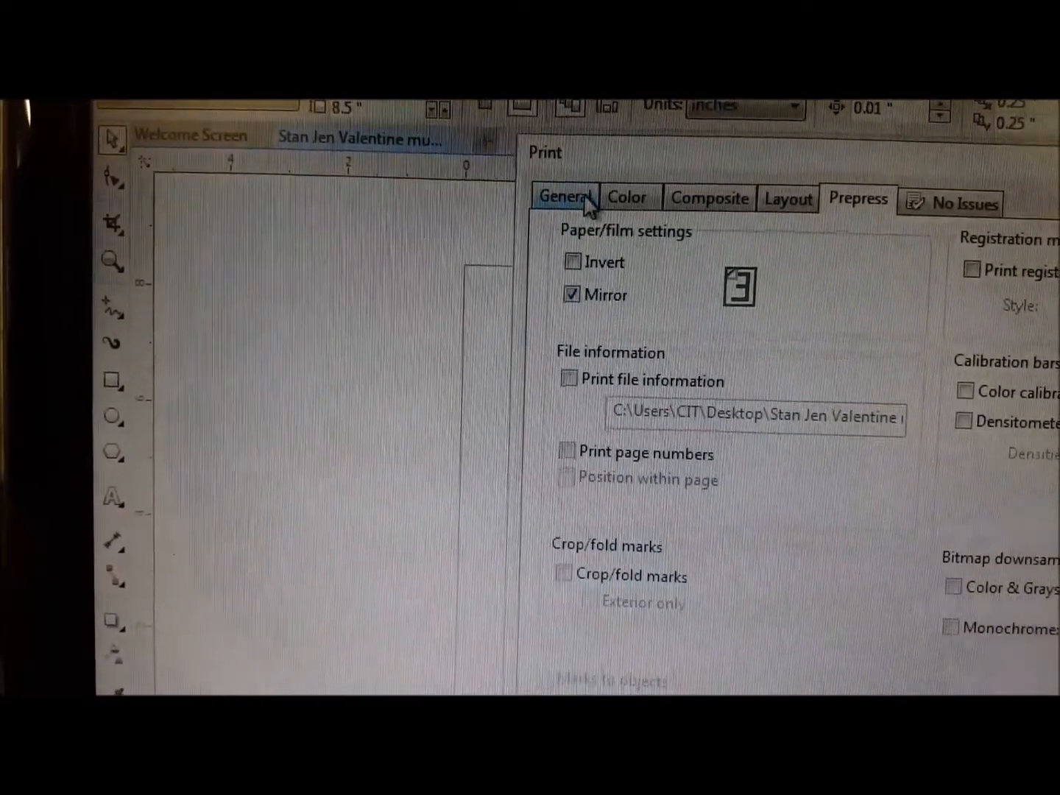
left_click(545, 247)
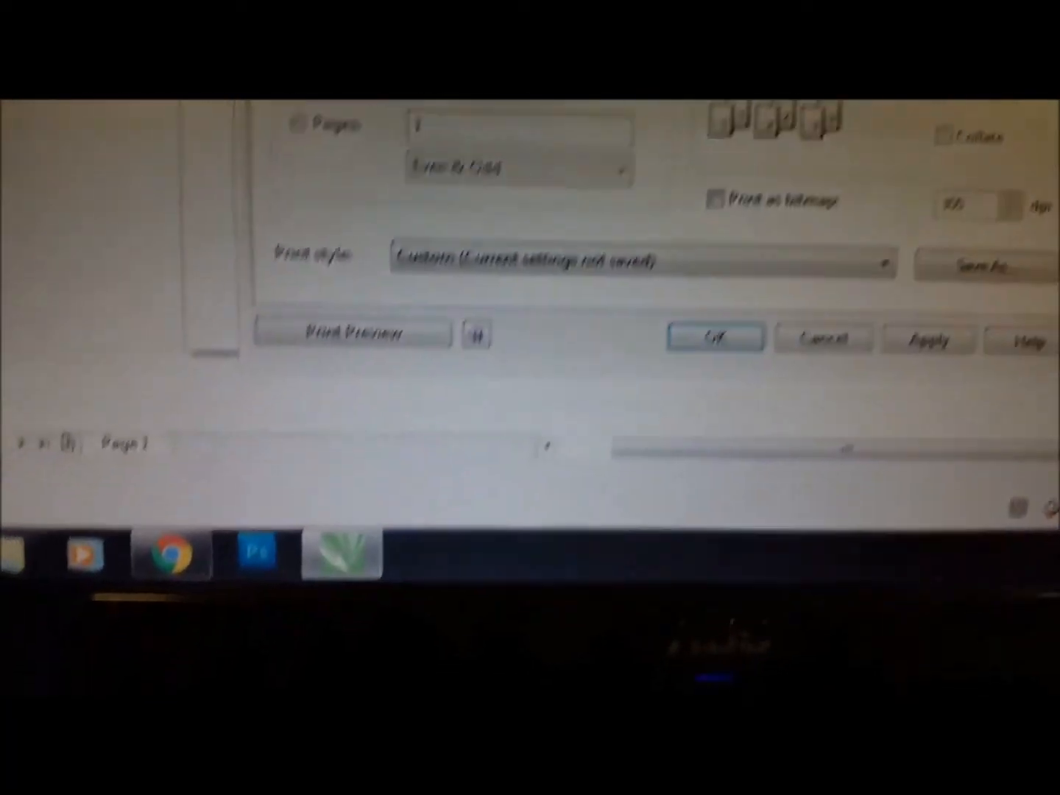
left_click(580, 267)
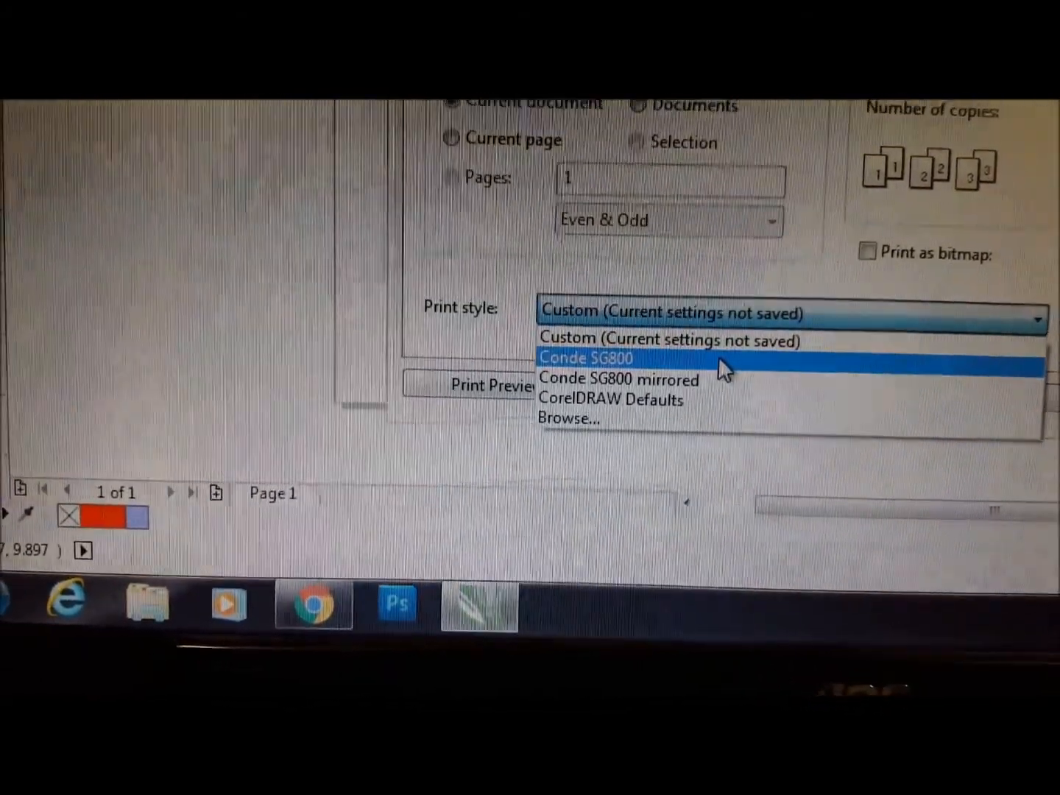
left_click(719, 360)
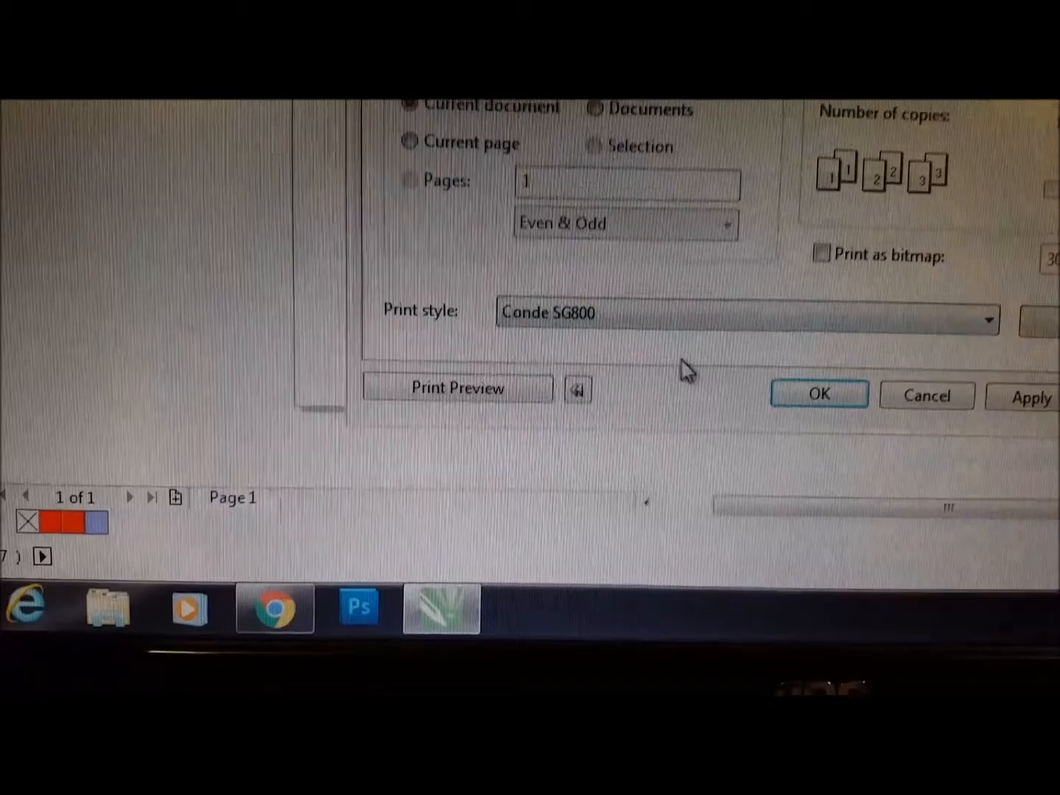